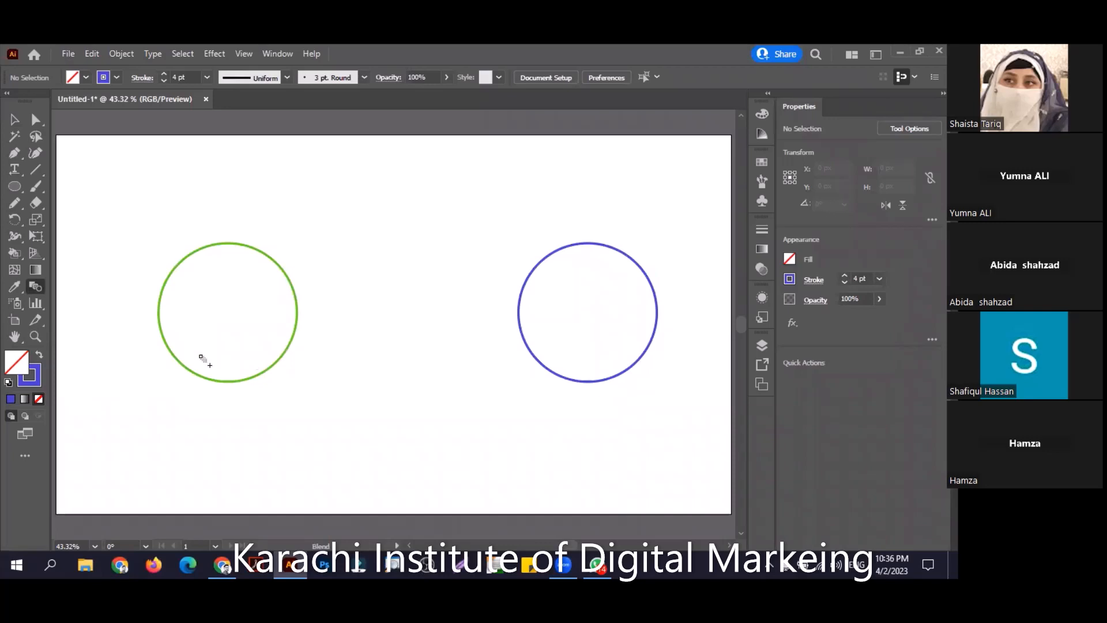
# Step: Try blending the green circle with the blue circle from different points on their outlines, undoing each blend
pyautogui.hotkey('ctrl', 'shift', 'z')
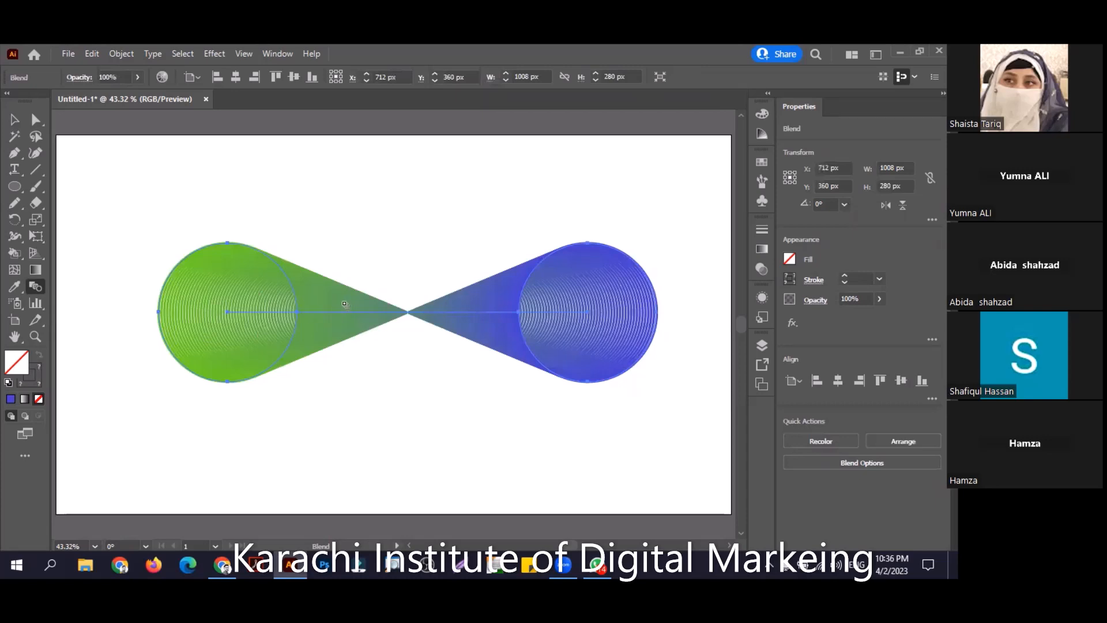
pyautogui.hotkey('ctrl', 'z')
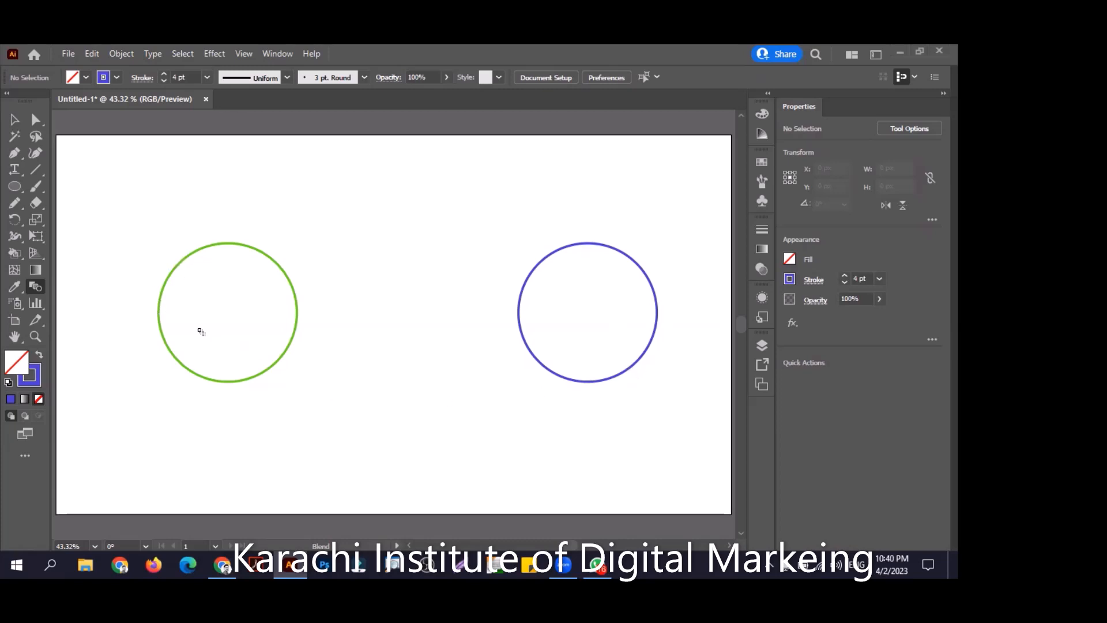
pyautogui.click(185, 276)
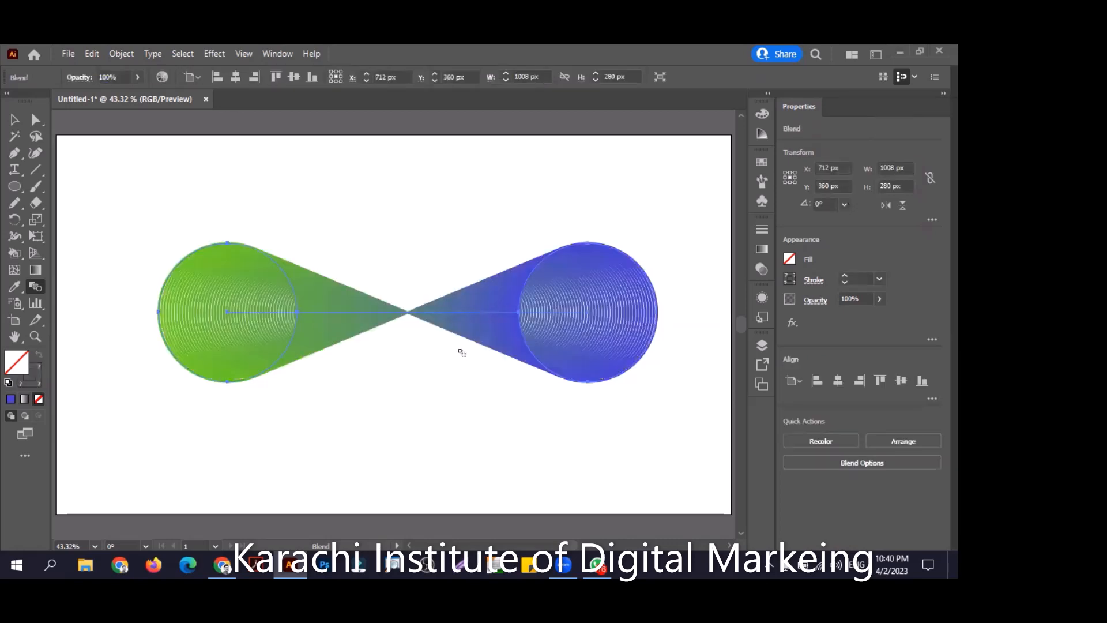
pyautogui.hotkey('ctrl', 'z')
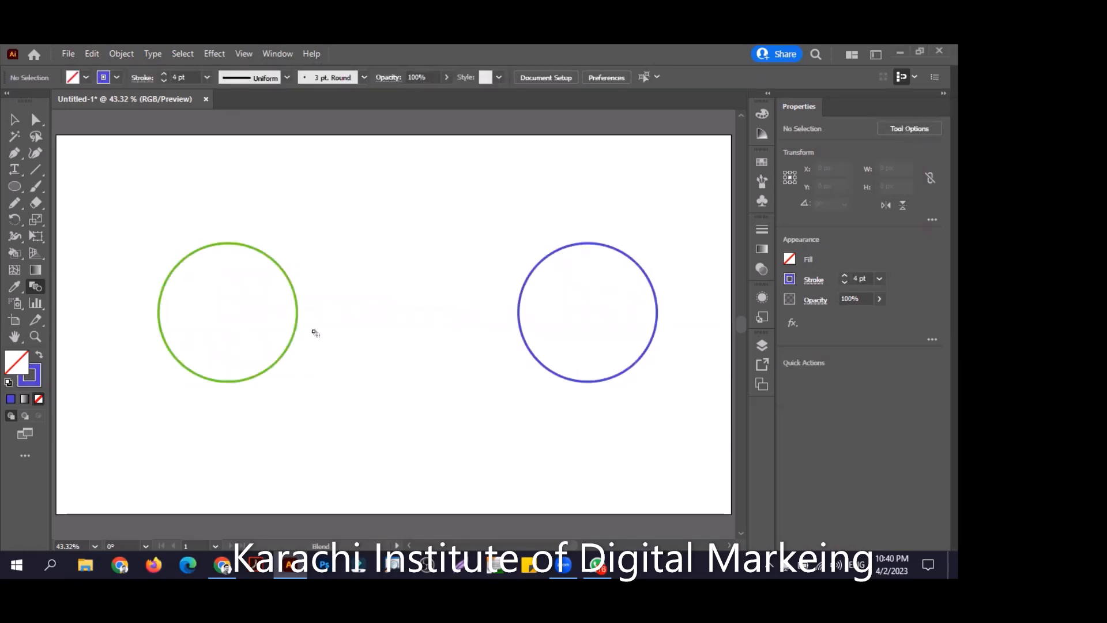
pyautogui.click(519, 312)
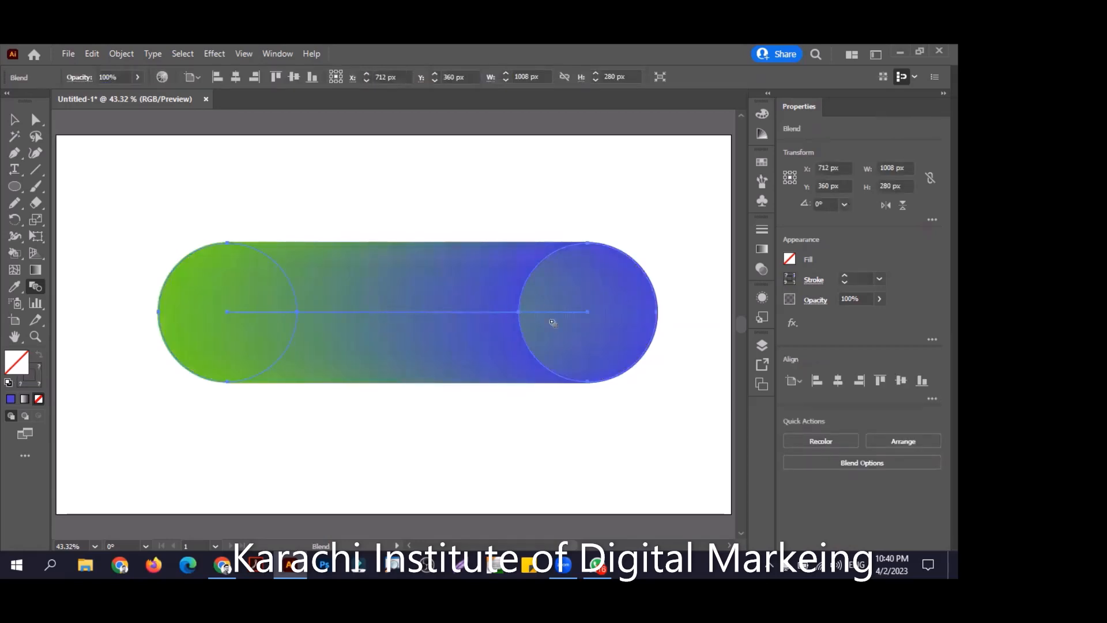
pyautogui.hotkey('ctrl', 'z')
pyautogui.hotkey('ctrl', 'shift', 'a')
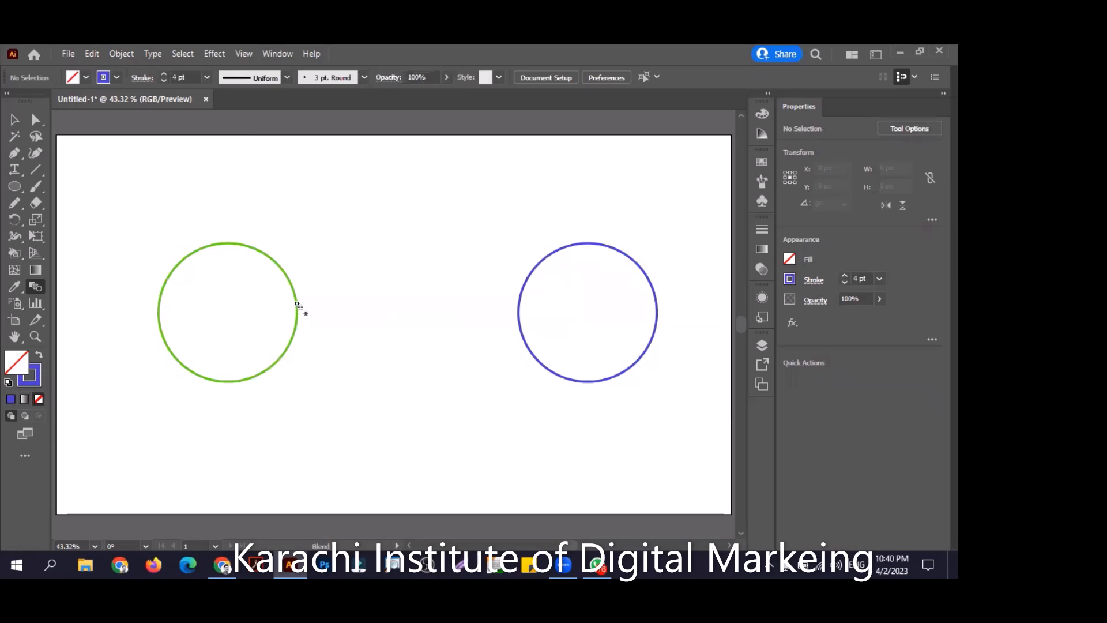
# Step: Blend the green circle into the blue circle using a point on the blue circle's lower edge, then deselect the blend
pyautogui.click(560, 378)
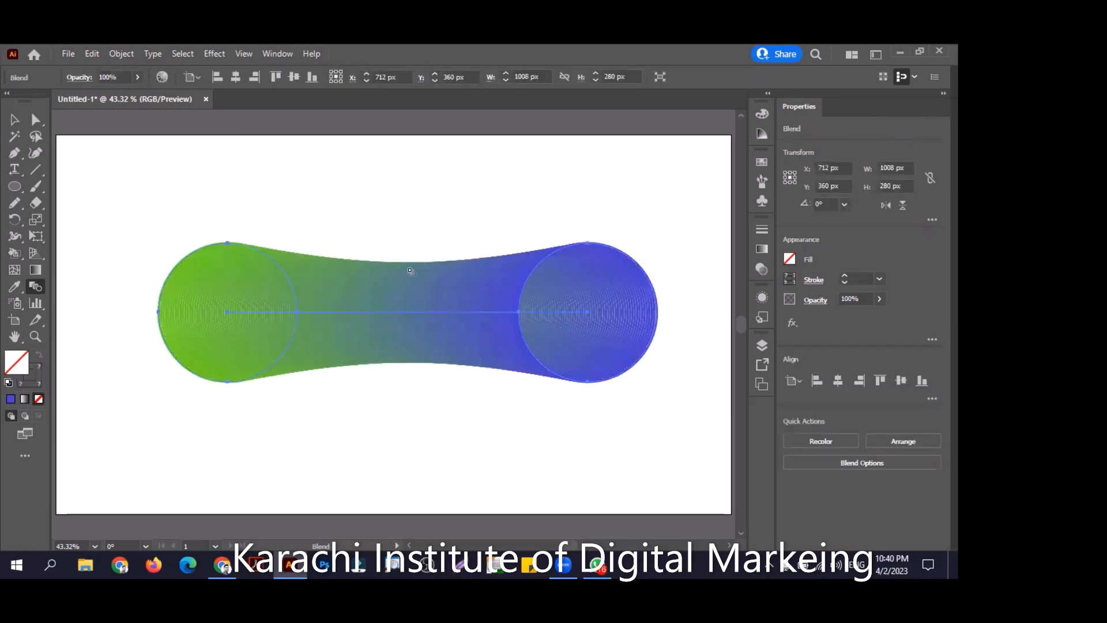
pyautogui.press('v')
pyautogui.click(441, 438)
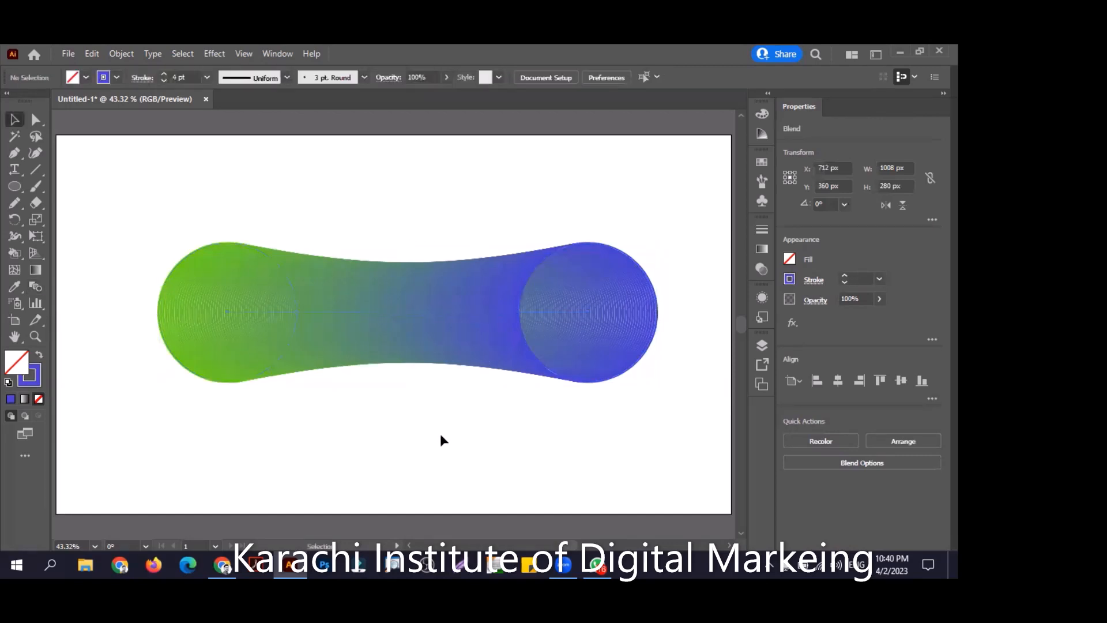
# Step: Examine the line spacing at the green end of the blend up close
pyautogui.moveTo(416, 334); pyautogui.dragTo(485, 375)
pyautogui.moveTo(156, 348); pyautogui.dragTo(322, 367)
pyautogui.moveTo(247, 344); pyautogui.dragTo(455, 388)
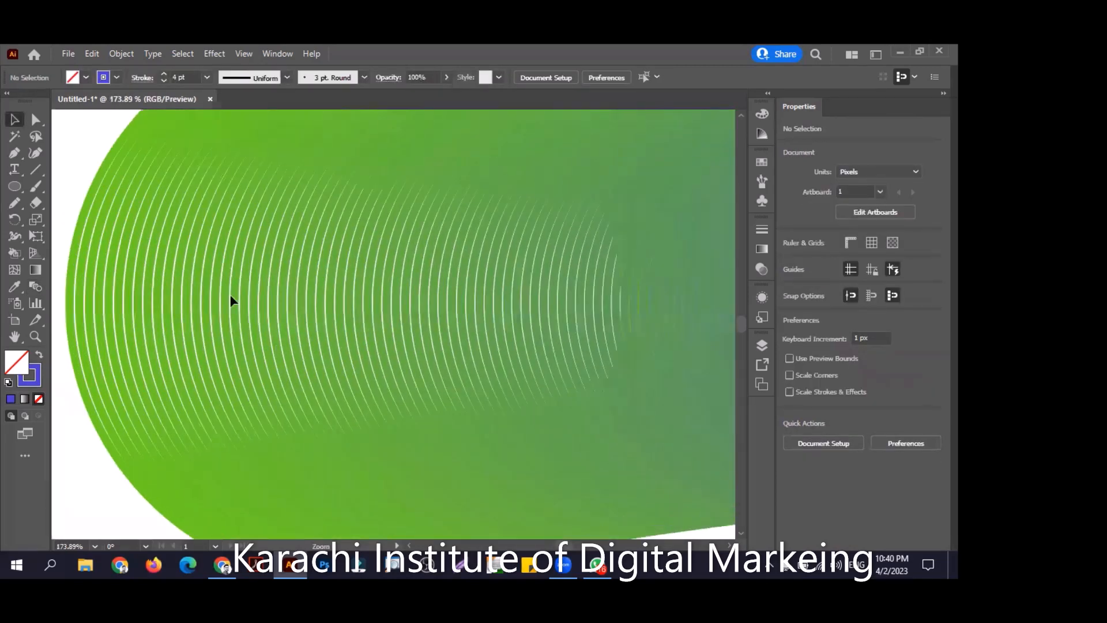
pyautogui.moveTo(231, 301); pyautogui.dragTo(247, 346)
pyautogui.moveTo(386, 348); pyautogui.dragTo(253, 349)
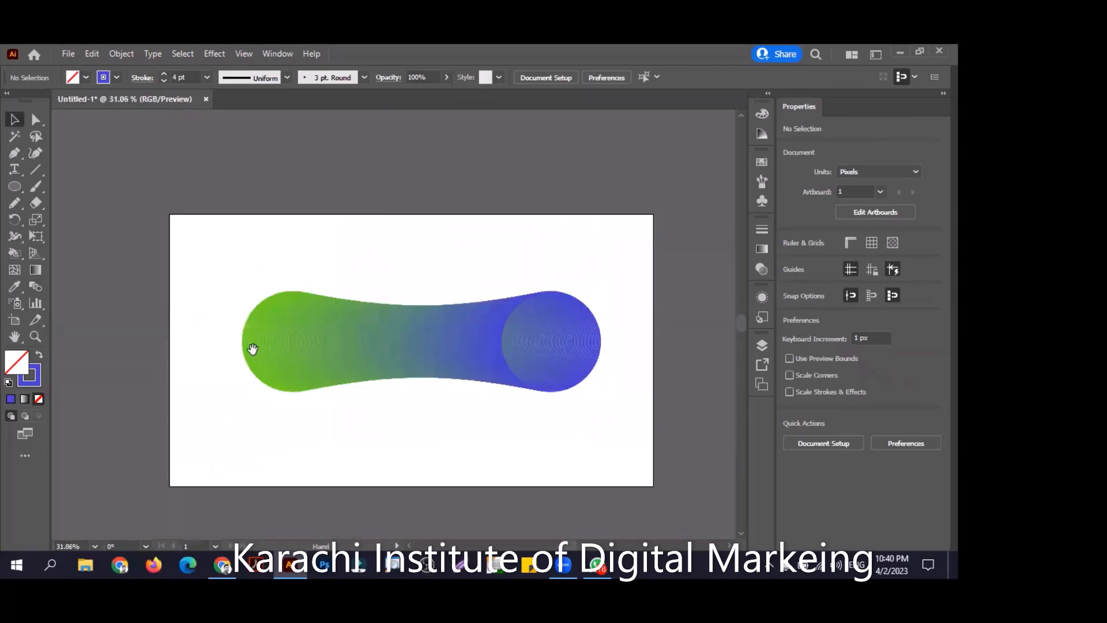
pyautogui.hotkey('ctrl', '0')
# Step: Delete the green-to-blue circle blend from the artboard
pyautogui.click(382, 374)
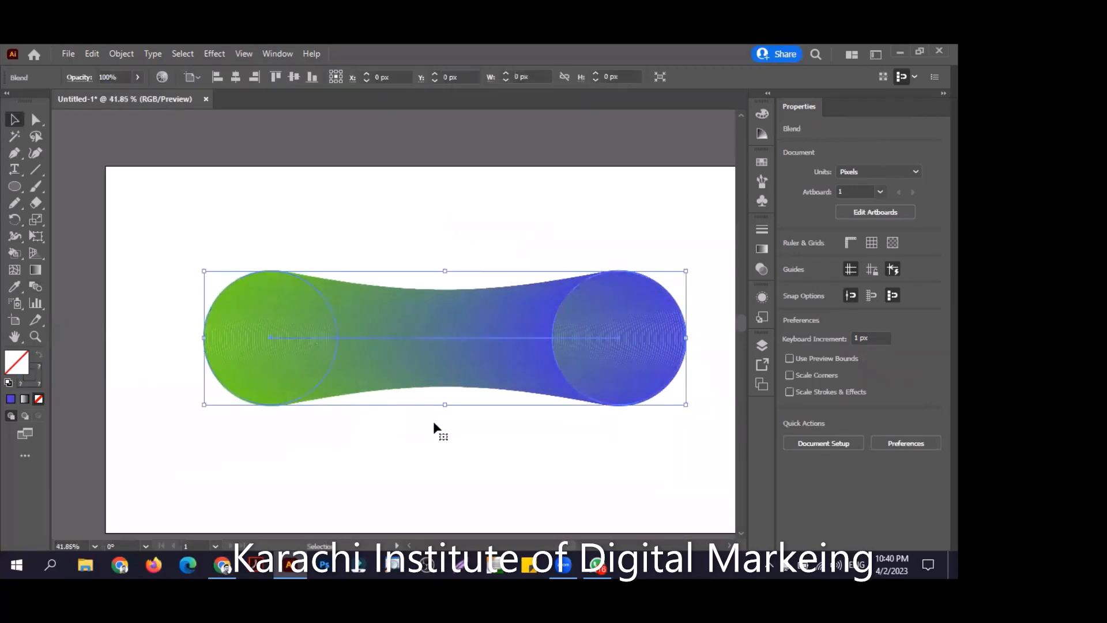
pyautogui.click(434, 423)
pyautogui.hotkey('ctrl', '0')
pyautogui.moveTo(434, 244)
pyautogui.mouseDown()
pyautogui.moveTo(490, 353)
pyautogui.moveTo(352, 336)
pyautogui.mouseUp()
pyautogui.press('Delete')
# Step: Draw a 1366 x 768 px rectangle covering the whole artboard and swap its fill and stroke colours
pyautogui.press('n')
pyautogui.press('m')
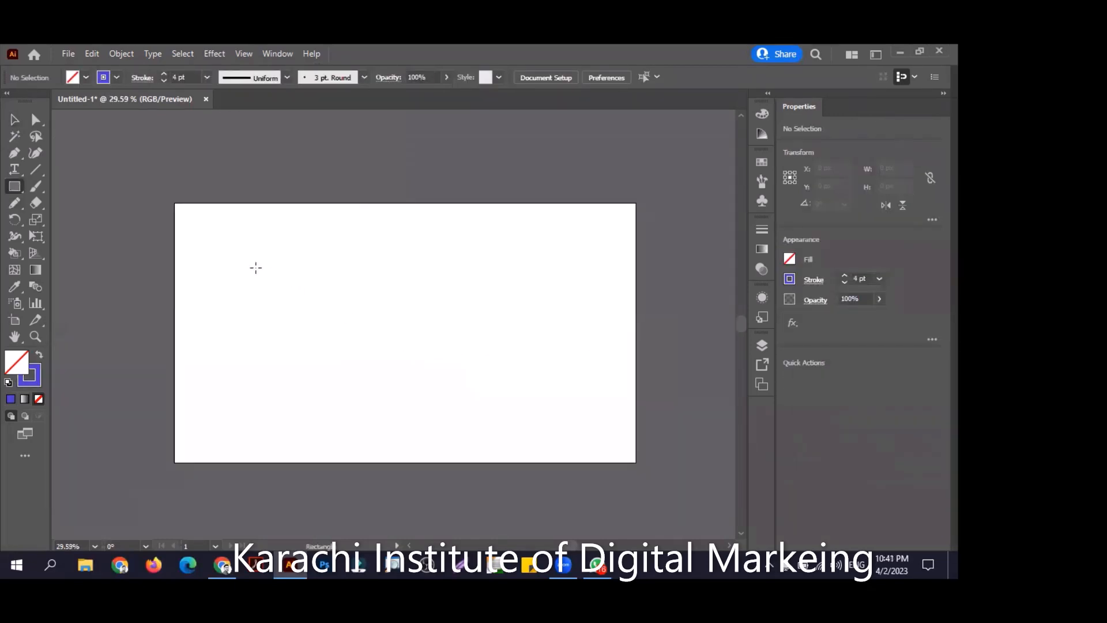
pyautogui.moveTo(175, 203); pyautogui.dragTo(633, 461)
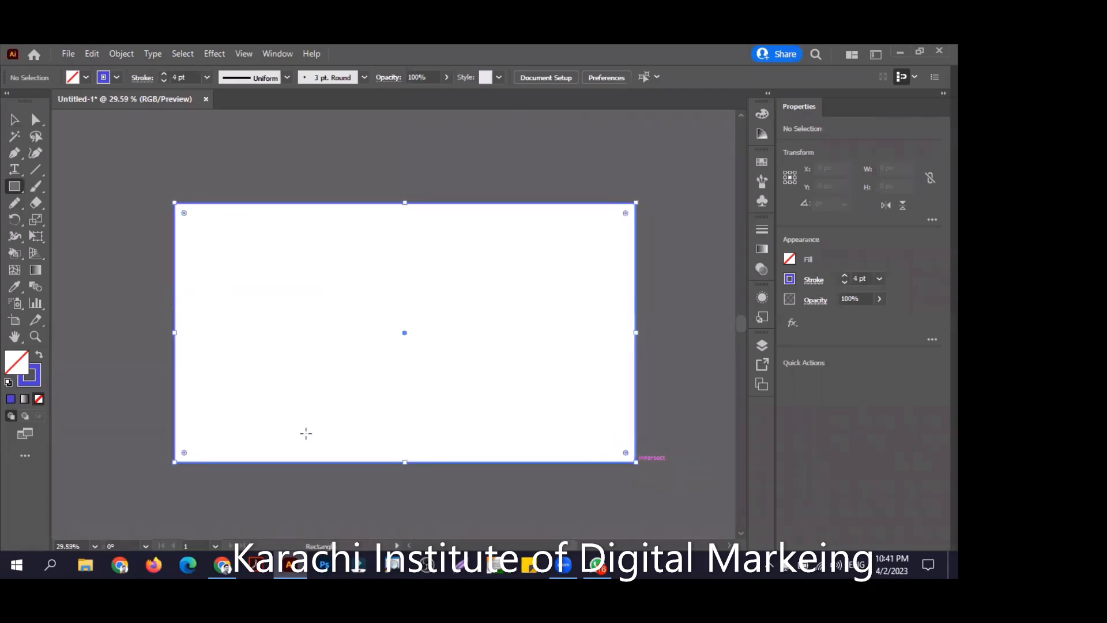
pyautogui.press('v')
pyautogui.hotkey('shift', 'x')
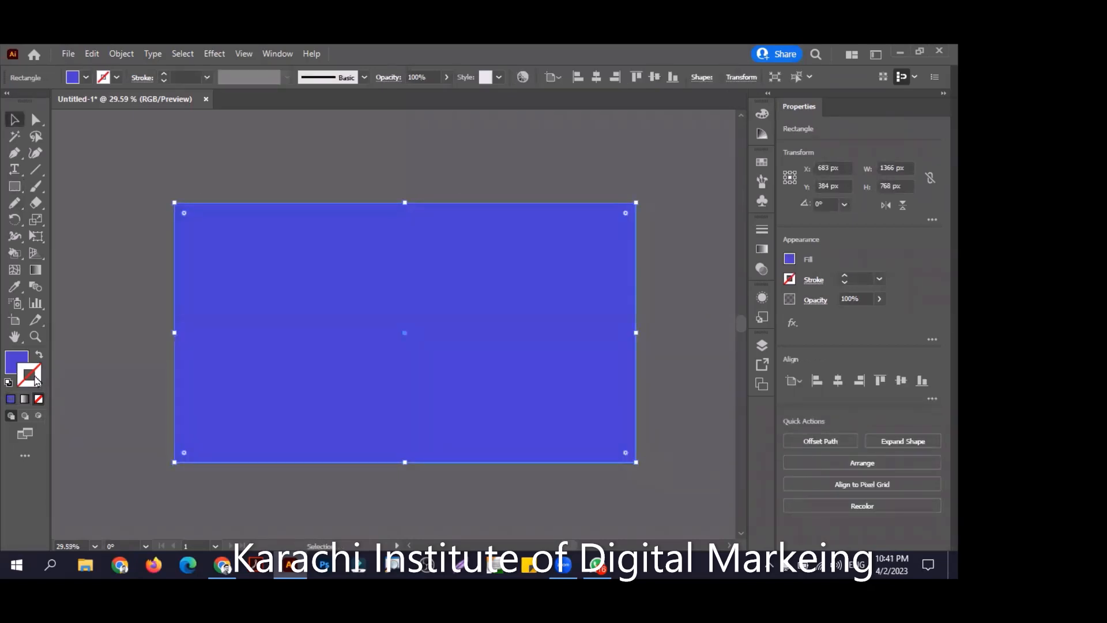
# Step: Set the background rectangle's fill to the very dark purple #140533 and deselect it
pyautogui.doubleClick(17, 363)
pyautogui.moveTo(452, 286); pyautogui.dragTo(459, 247)
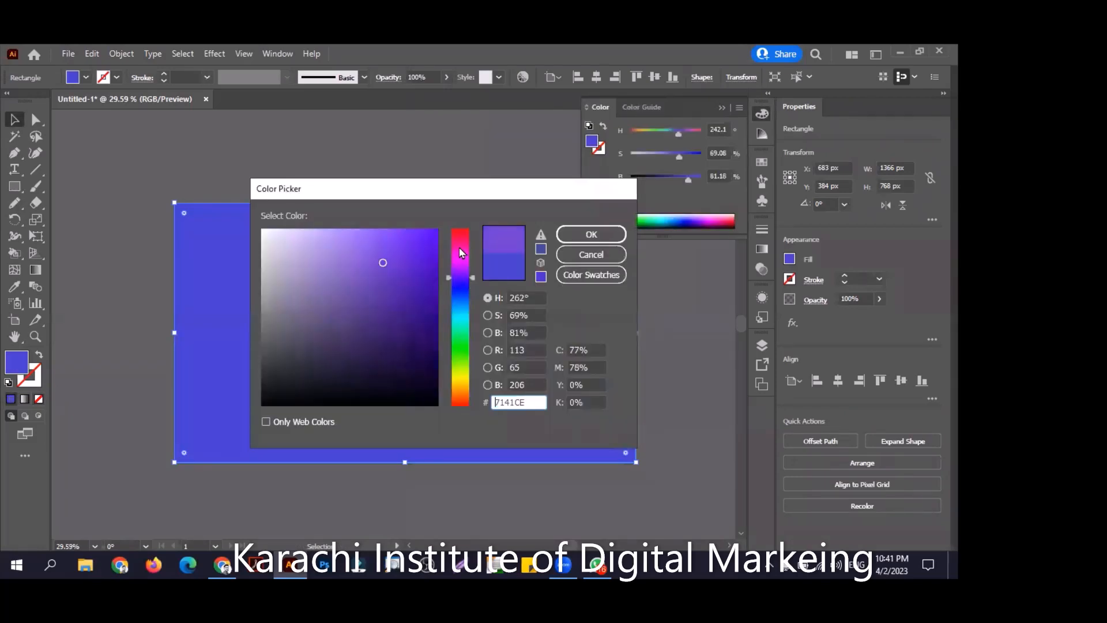
pyautogui.moveTo(423, 341); pyautogui.dragTo(428, 392)
pyautogui.moveTo(458, 306); pyautogui.dragTo(458, 278)
pyautogui.moveTo(427, 353); pyautogui.dragTo(424, 379)
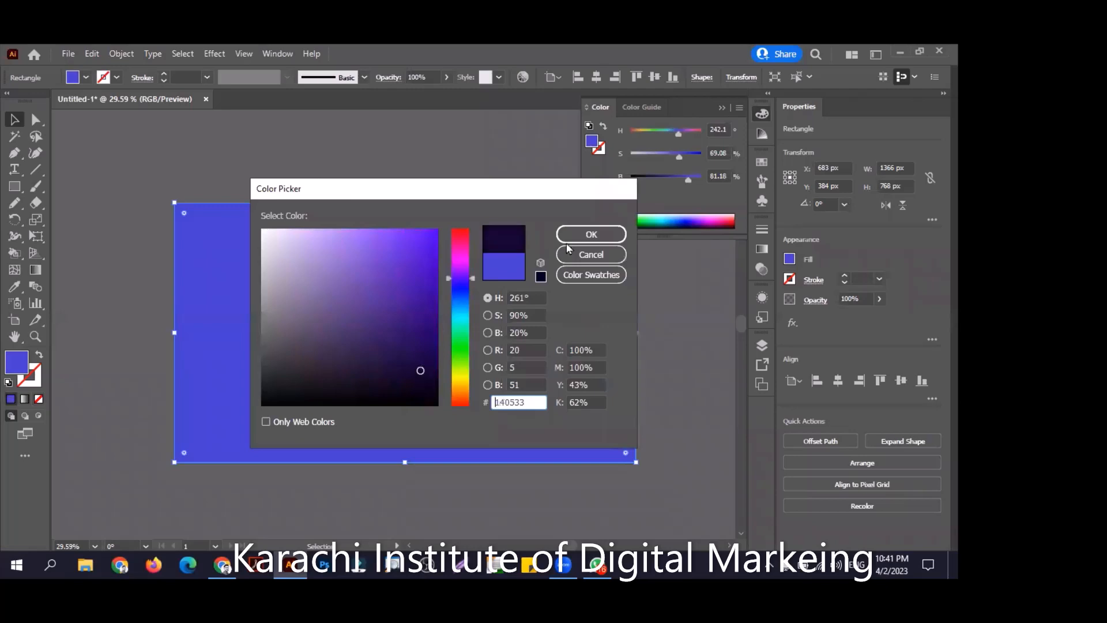
pyautogui.click(591, 234)
pyautogui.click(719, 248)
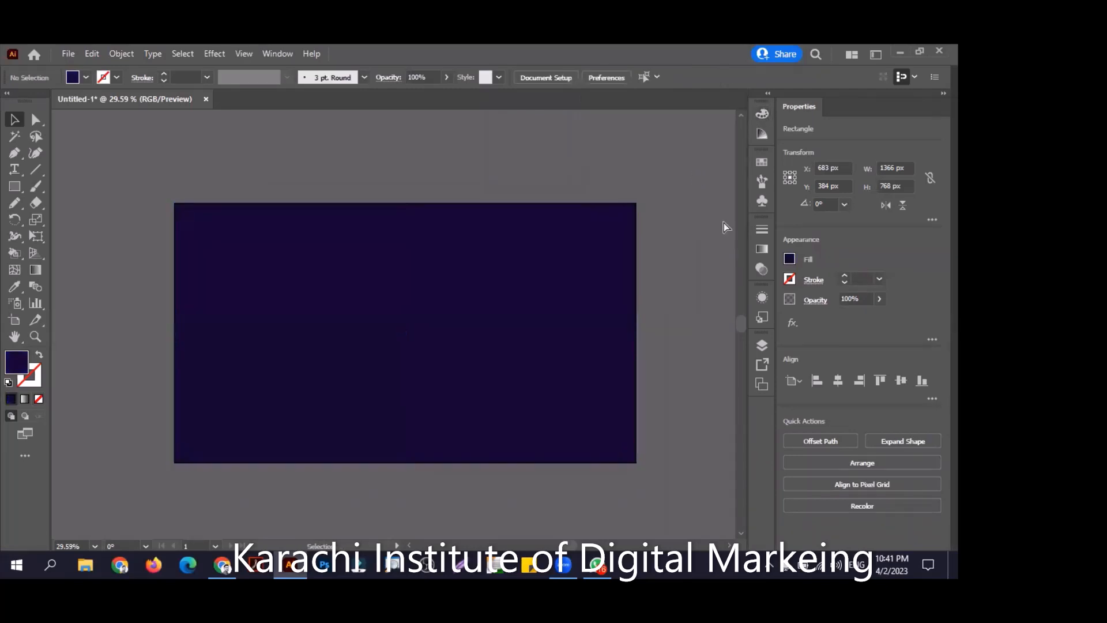
# Step: Activate the Pencil tool with no fill and a white 1 pt stroke
pyautogui.hotkey('ctrl', '0')
pyautogui.click(17, 206)
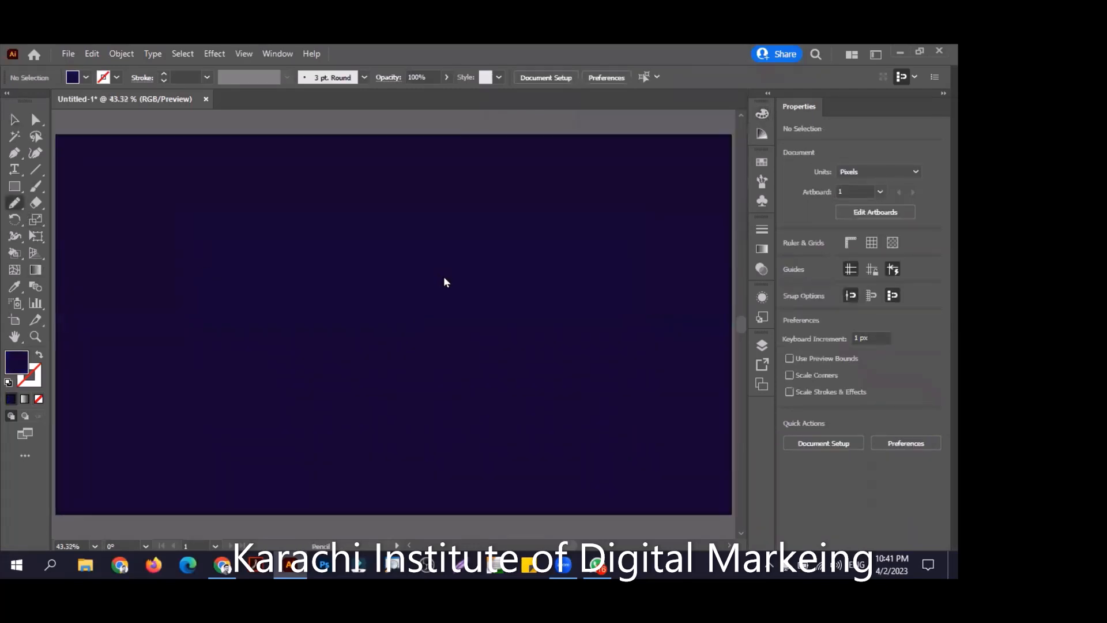
pyautogui.scroll(-1, 326, 303)
pyautogui.scroll(-1, 323, 329)
pyautogui.doubleClick(26, 371)
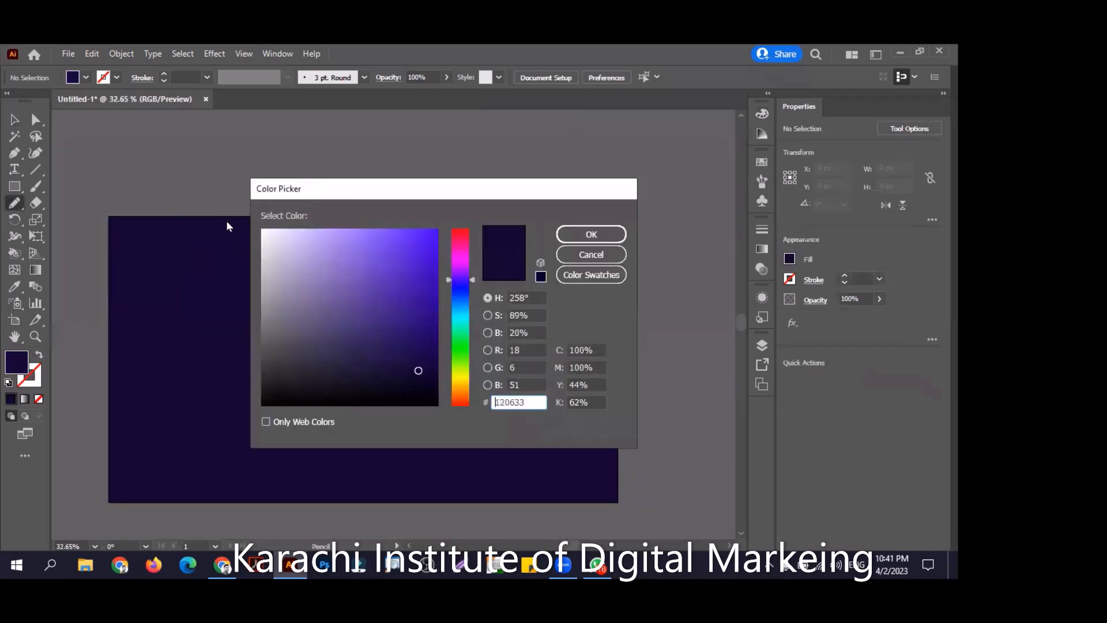
pyautogui.moveTo(285, 242); pyautogui.dragTo(261, 229)
pyautogui.click(592, 234)
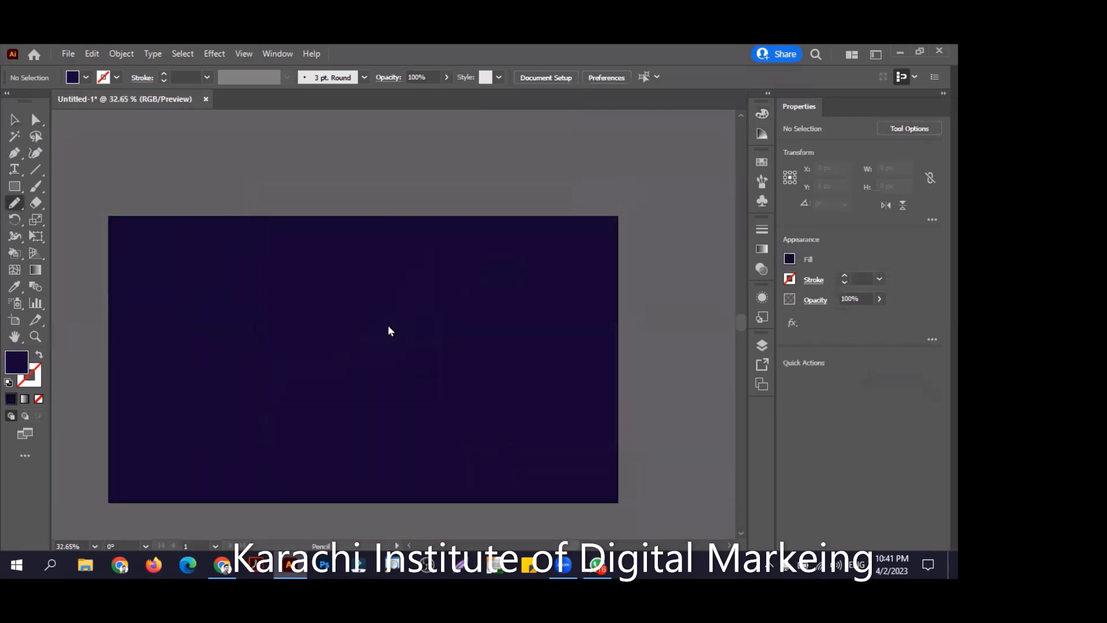
pyautogui.moveTo(311, 365); pyautogui.dragTo(360, 341)
pyautogui.hotkey('shift', 'x')
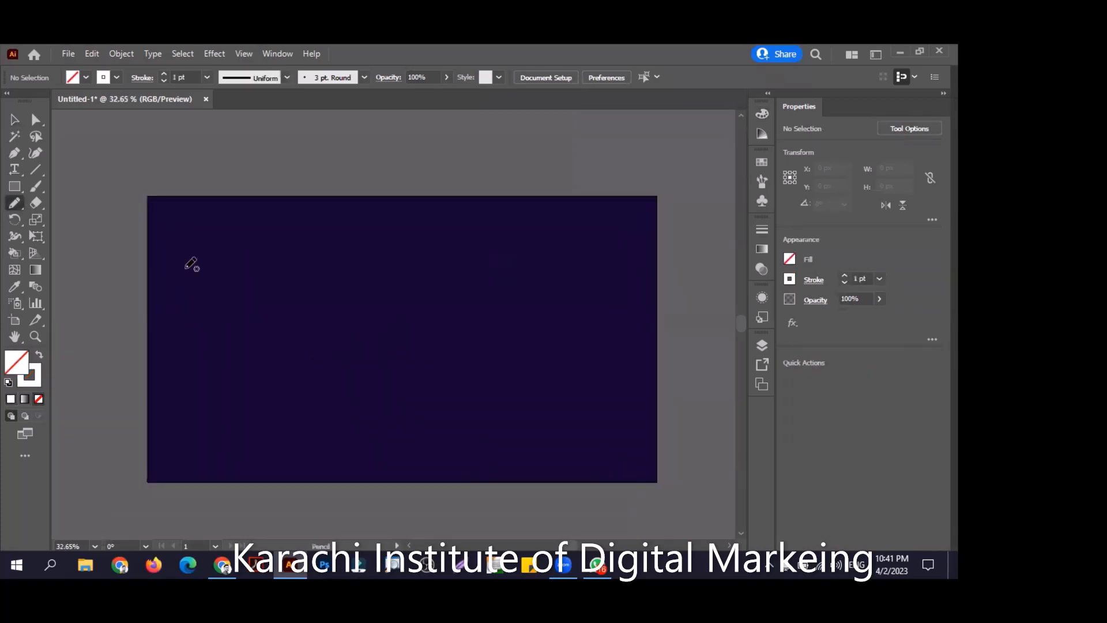
pyautogui.click(928, 565)
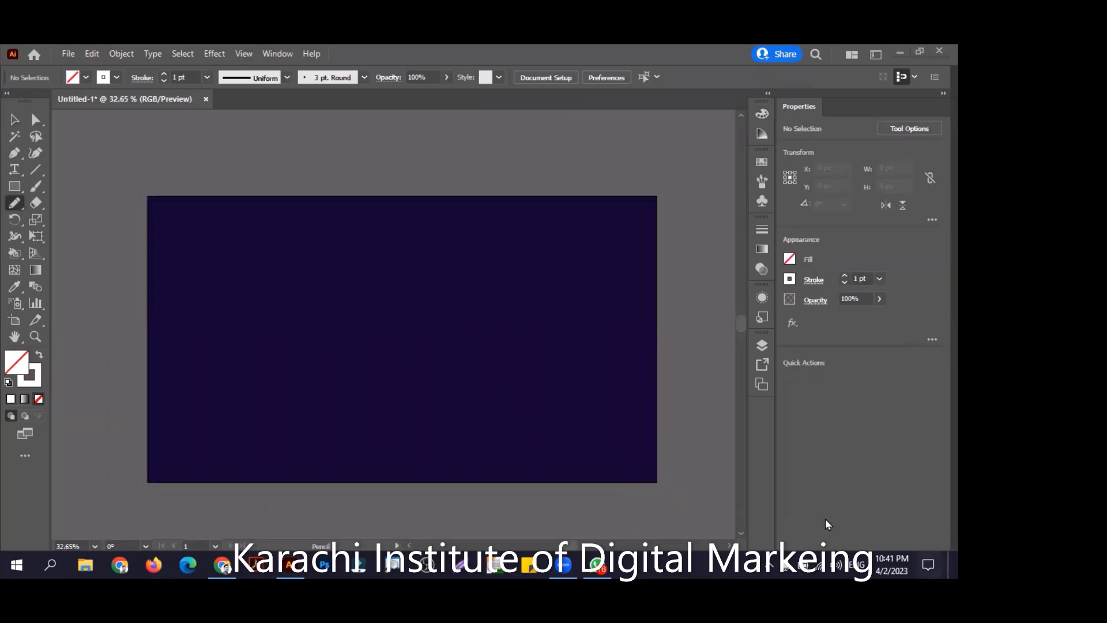
pyautogui.click(427, 334)
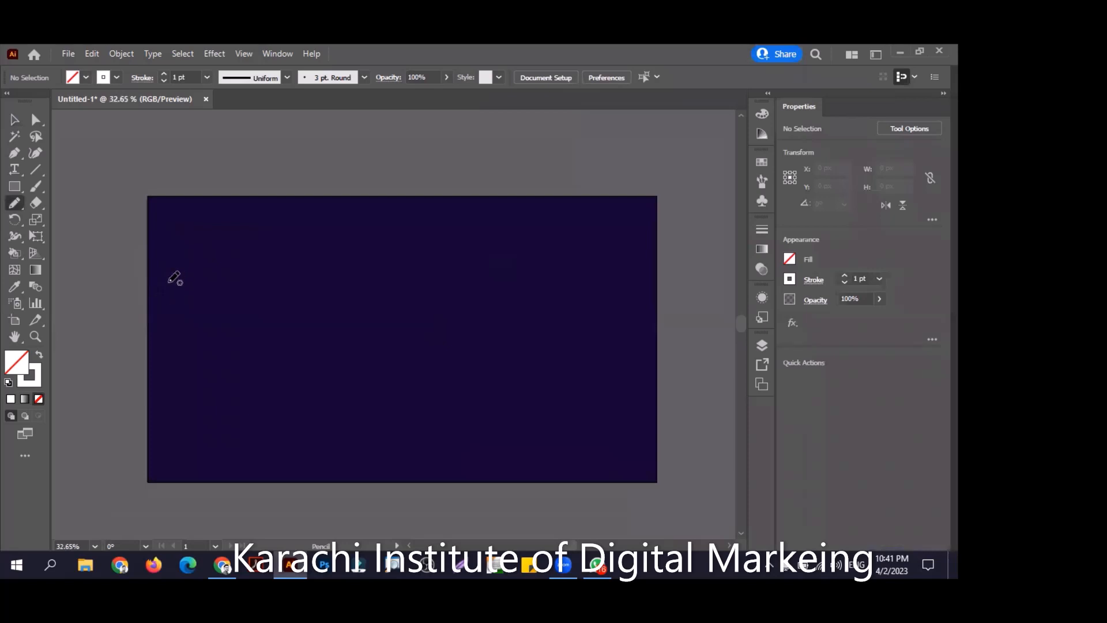
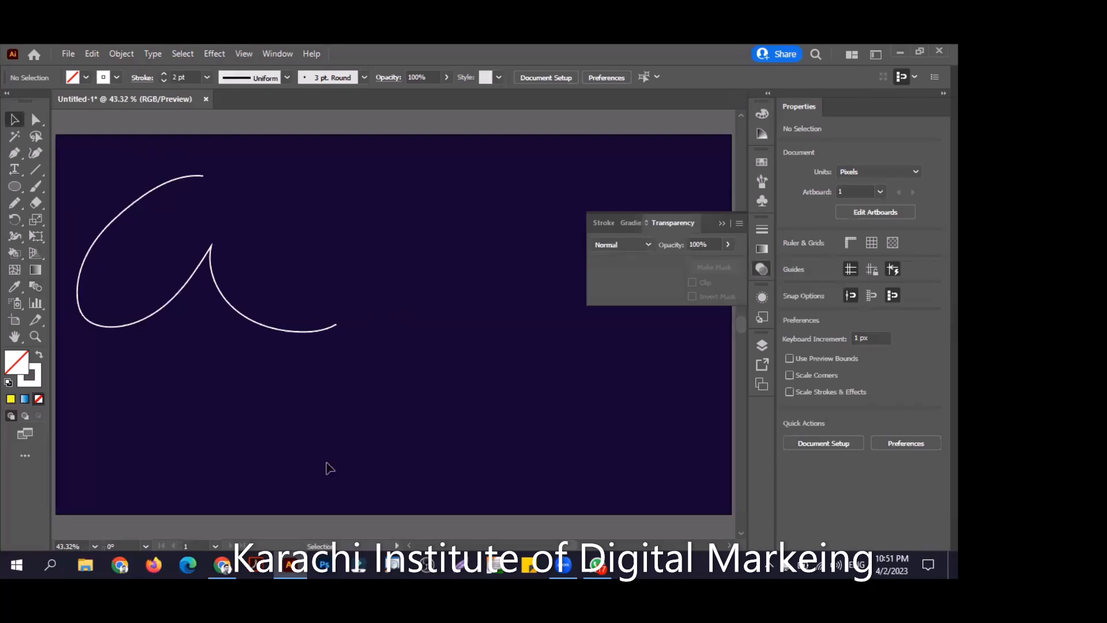
# Step: Select the white handwritten "a" path and make its stroke colour the active one
pyautogui.hotkey('ctrl', 'a')
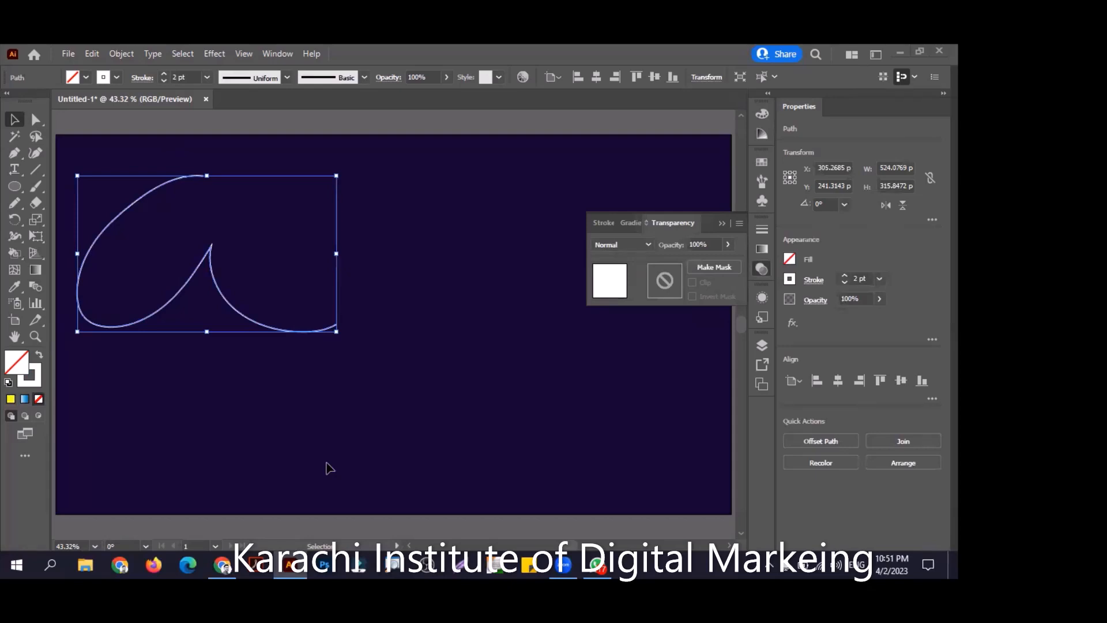
pyautogui.click(385, 283)
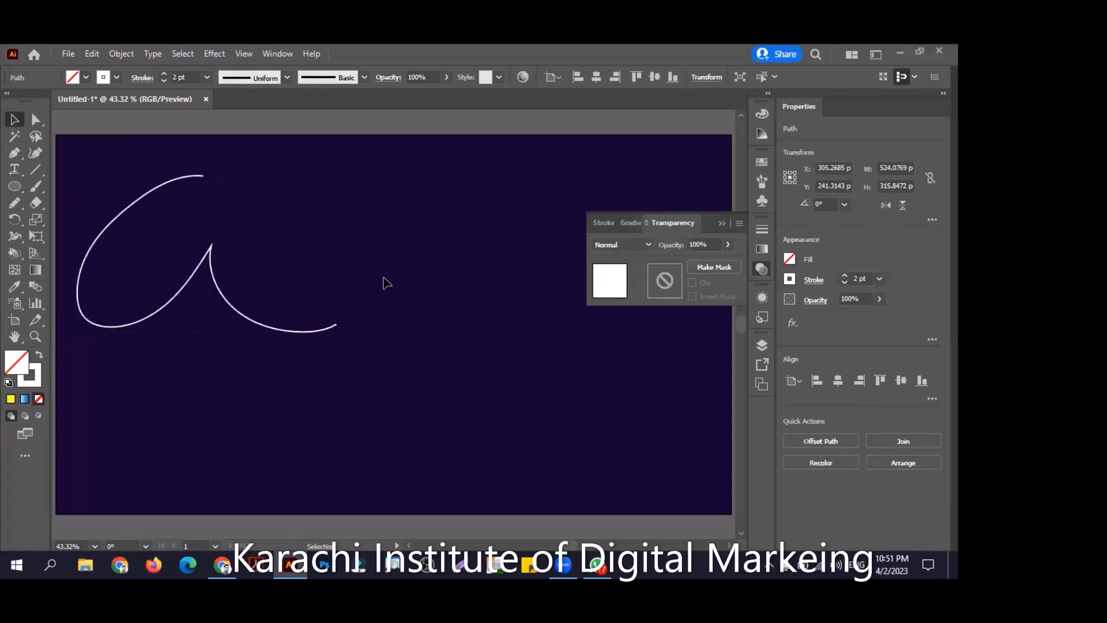
pyautogui.hotkey('ctrl', 'a')
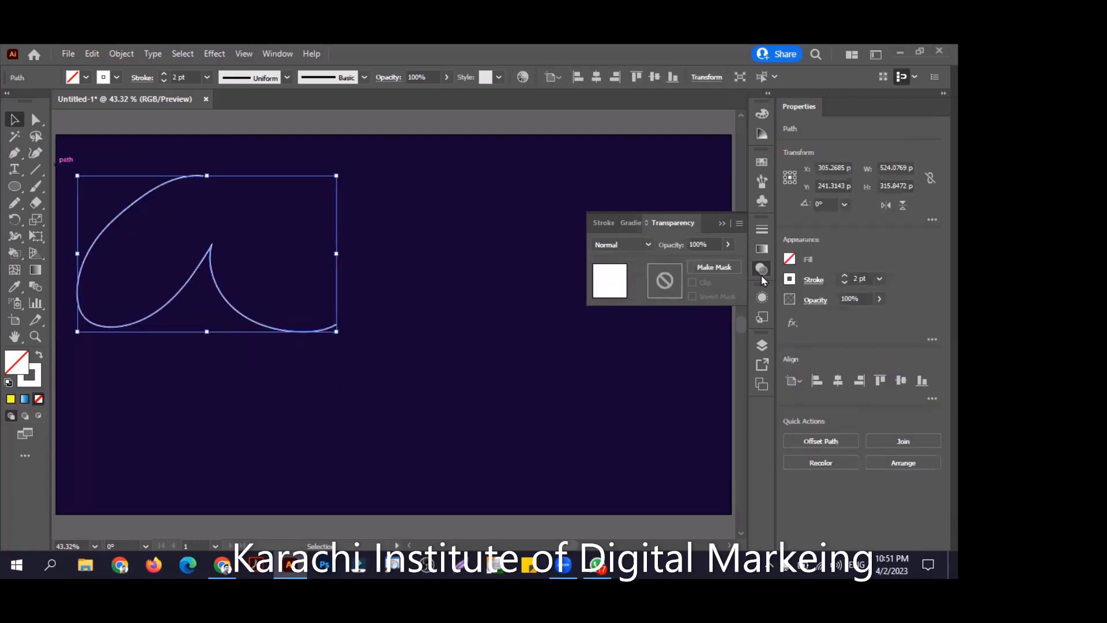
pyautogui.click(31, 382)
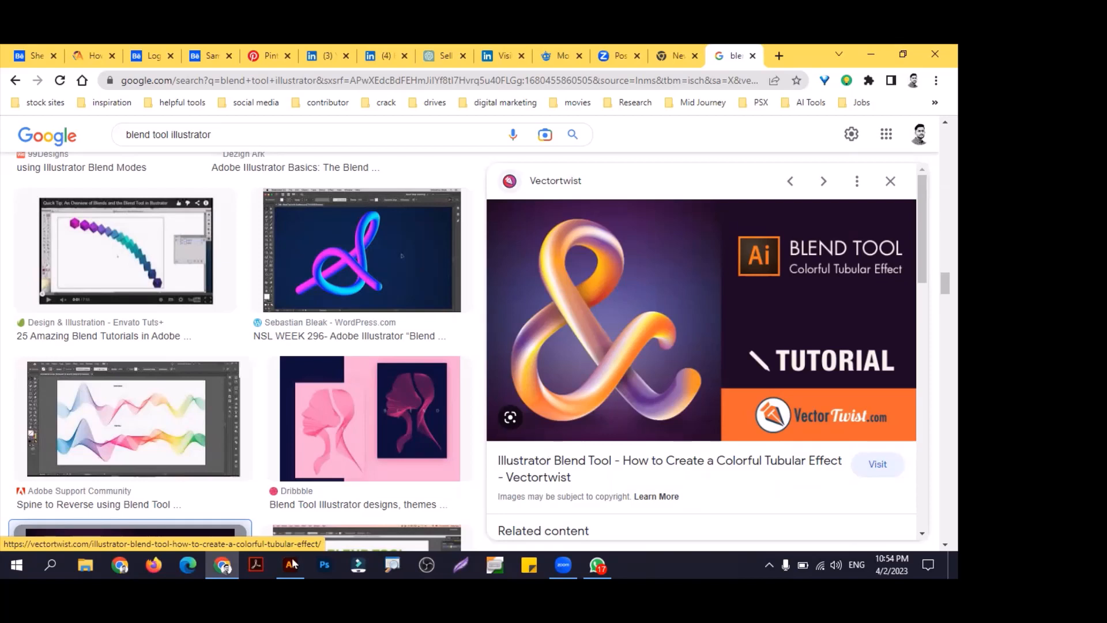
# Step: Switch from the browser back to the Illustrator document
pyautogui.hotkey('alt', 'Tab')
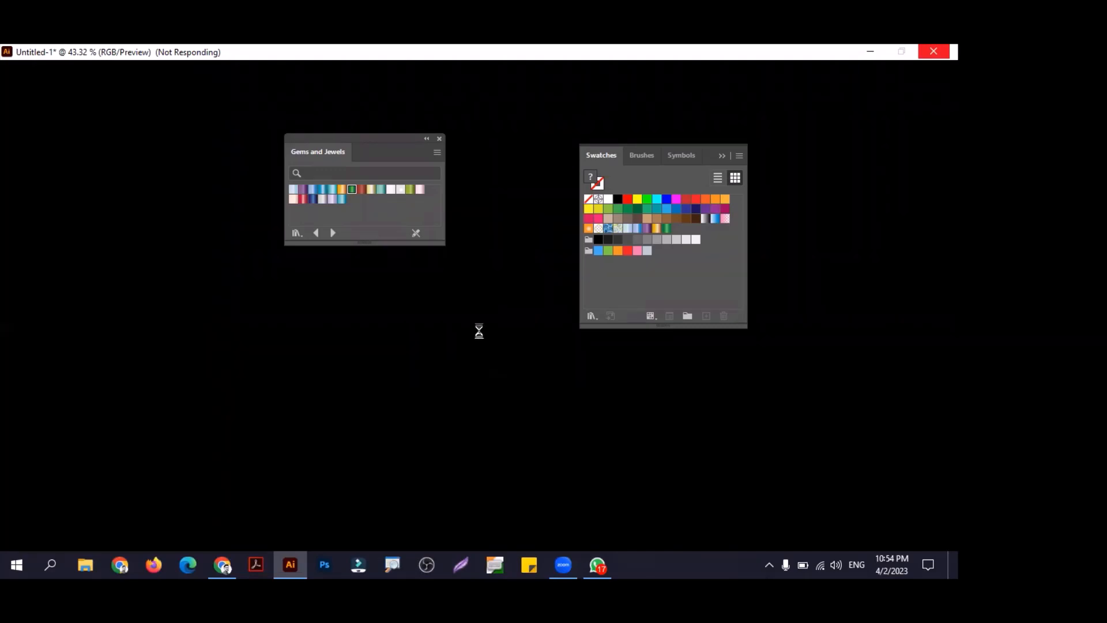
pyautogui.click(665, 560)
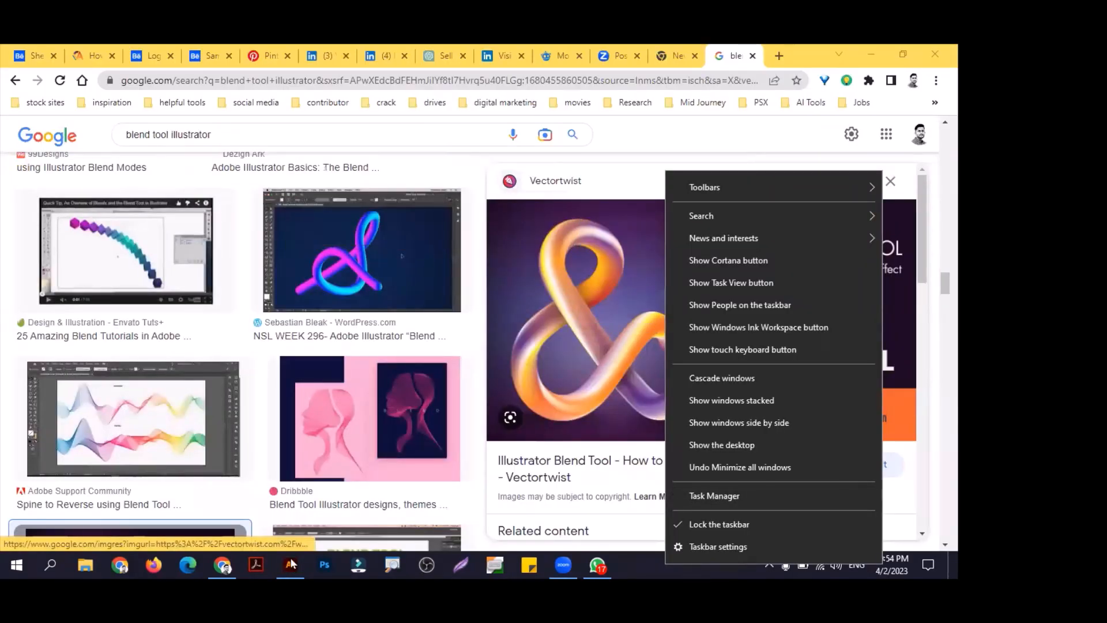
pyautogui.click(291, 563)
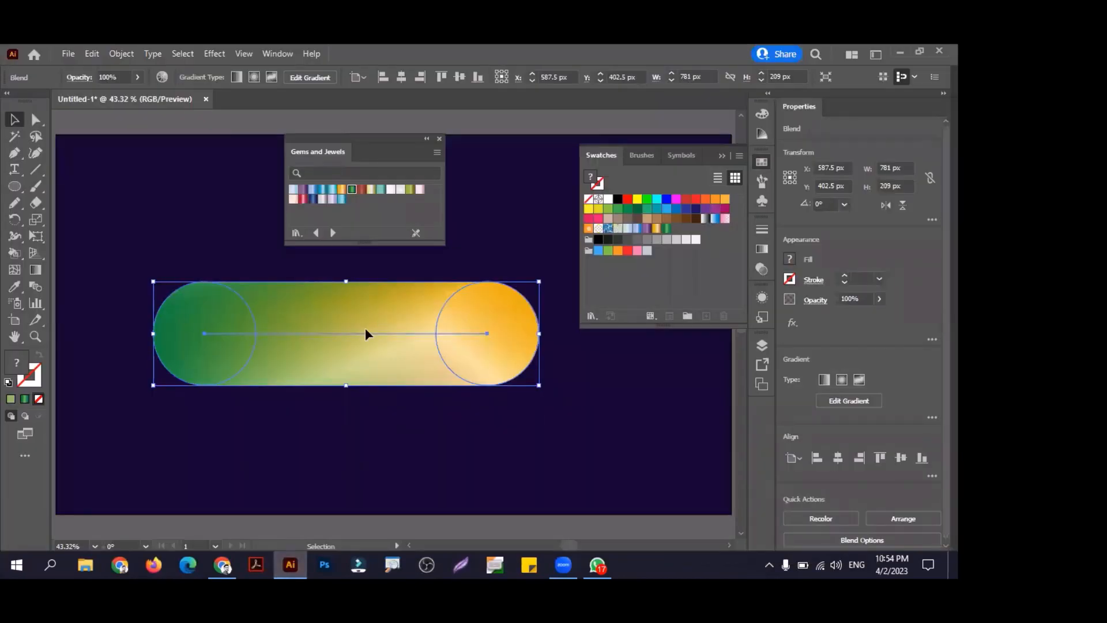
# Step: Delete the green-to-orange gradient blend and close the Gems and Jewels swatch library
pyautogui.press('Delete')
pyautogui.moveTo(457, 330)
pyautogui.mouseDown()
pyautogui.moveTo(347, 353)
pyautogui.moveTo(459, 329)
pyautogui.mouseUp()
pyautogui.click(437, 139)
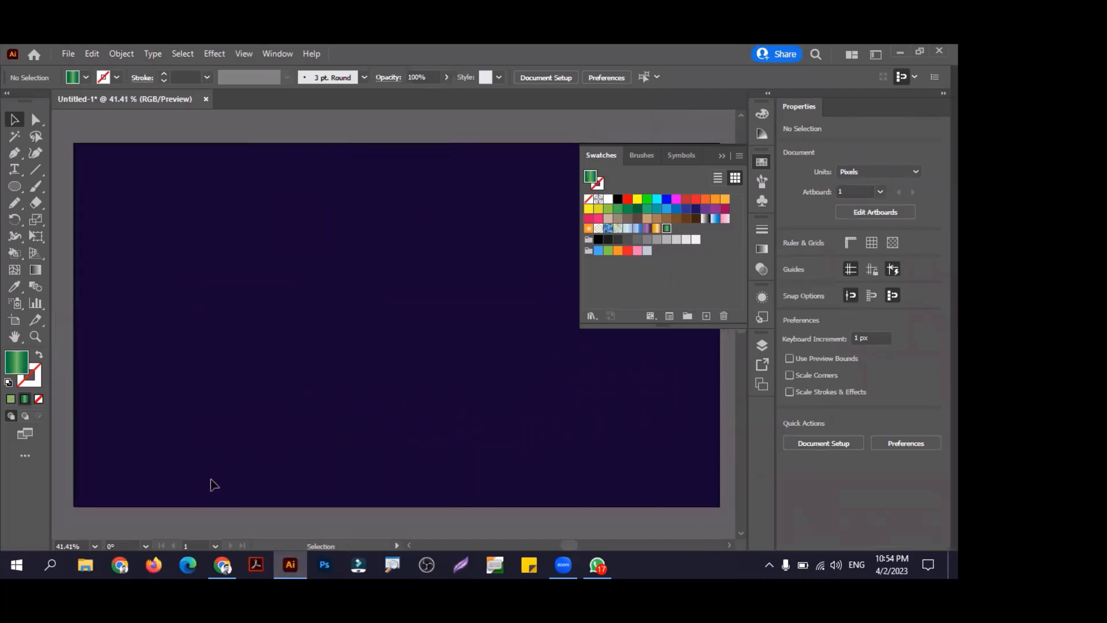
# Step: Switch to Chrome and look through the "blend tool illustrator" image results for reference designs
pyautogui.click(222, 565)
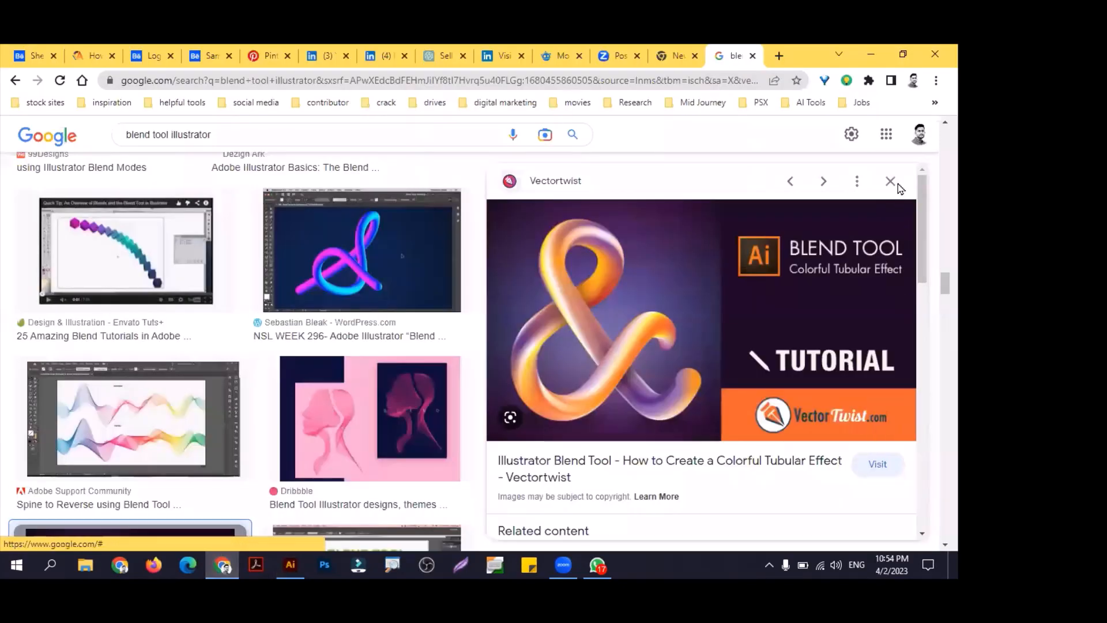
pyautogui.click(290, 564)
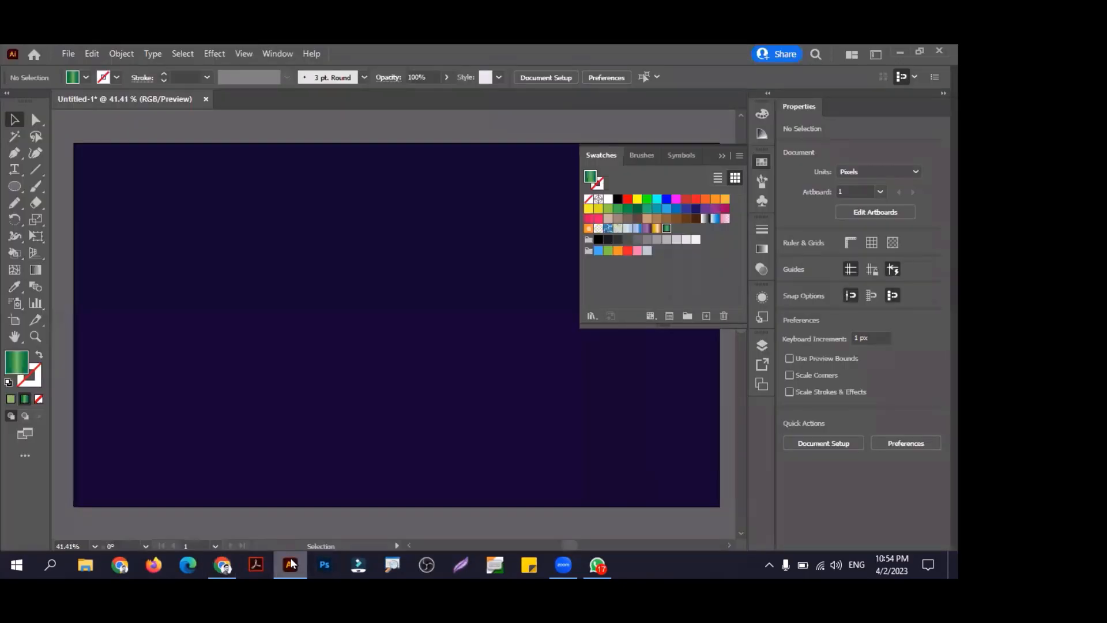
pyautogui.hotkey('alt', 'Tab')
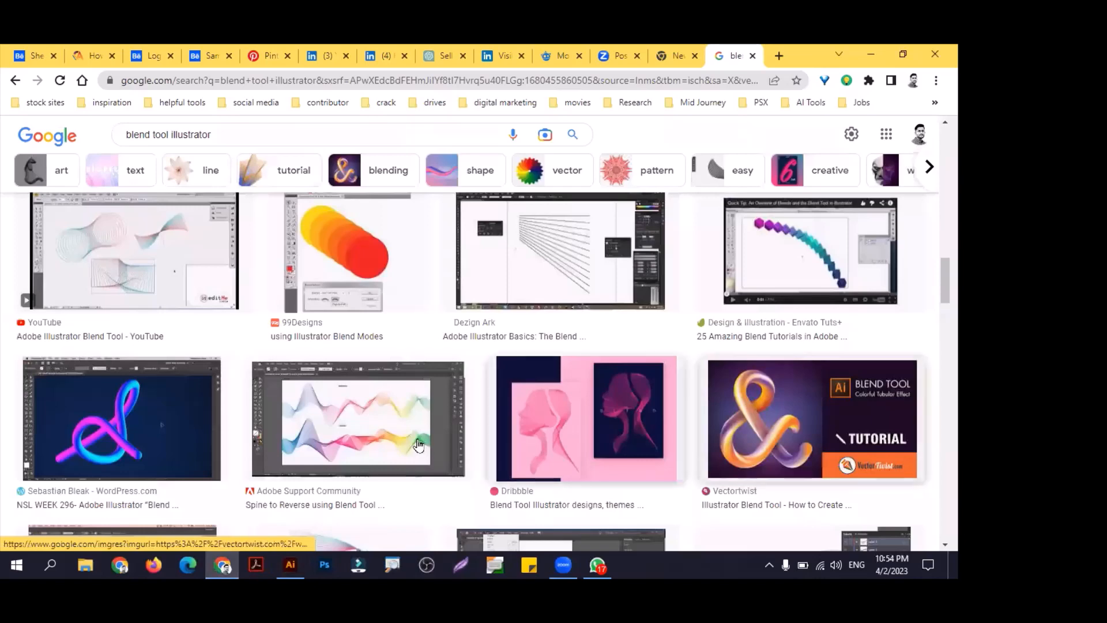
# Step: Preview the Vectortwist tubular ampersand image result as a reference and return to the Illustrator document
pyautogui.click(779, 424)
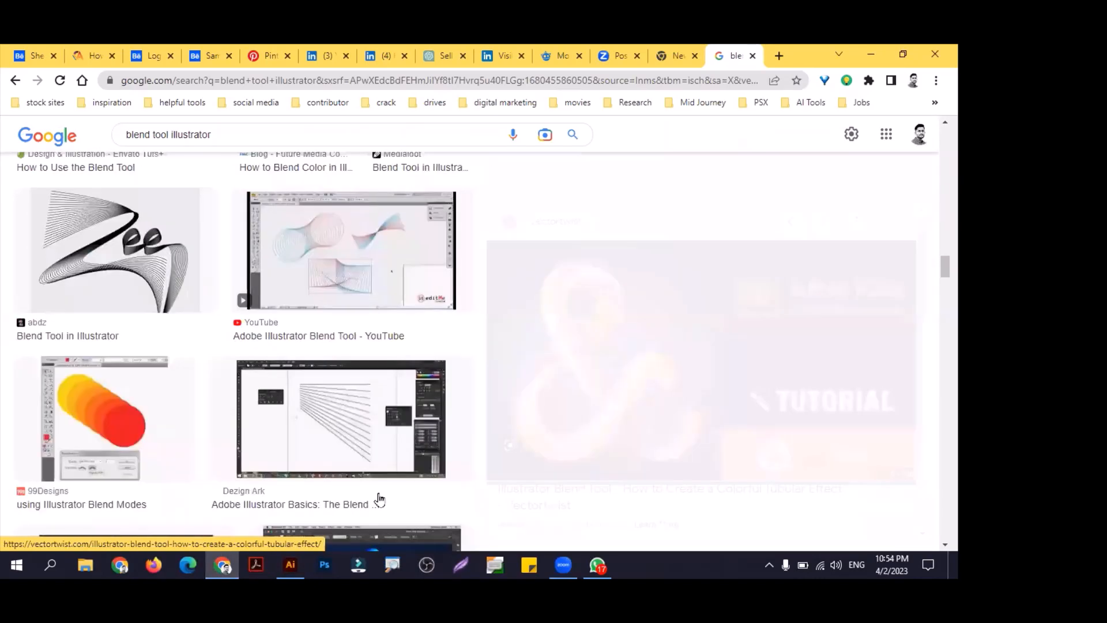
pyautogui.click(290, 564)
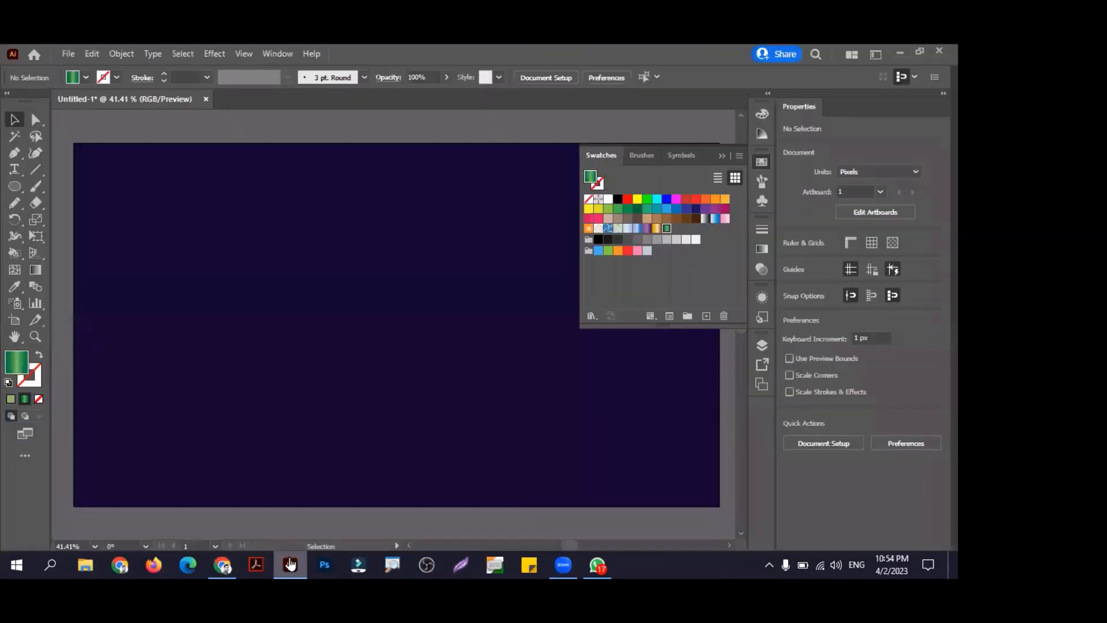
pyautogui.click(290, 564)
pyautogui.click(290, 564)
pyautogui.click(290, 564)
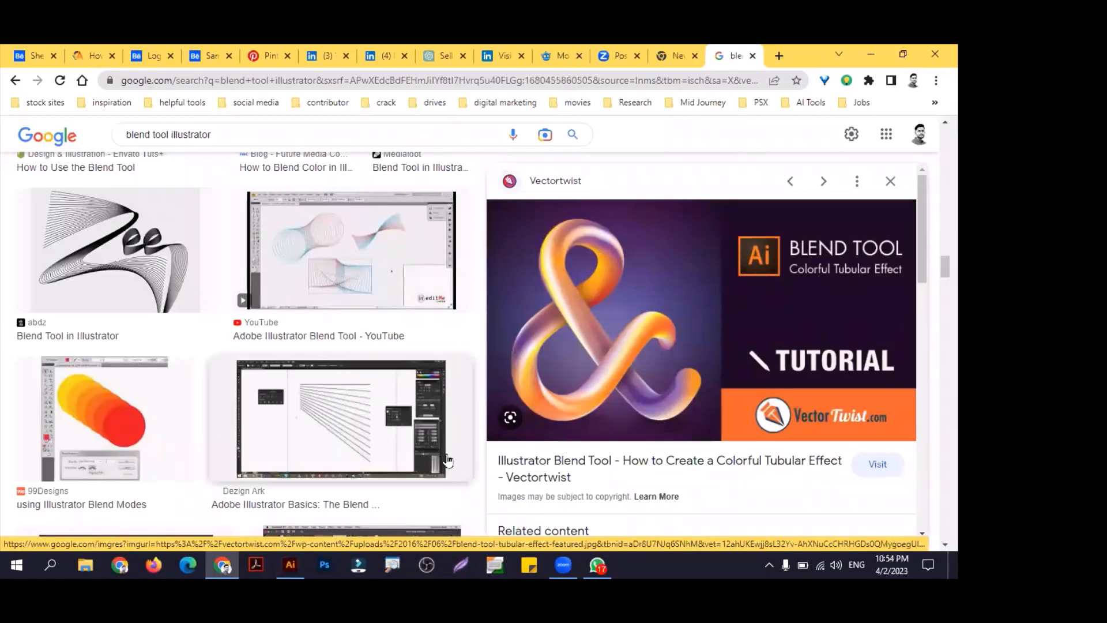
pyautogui.click(286, 564)
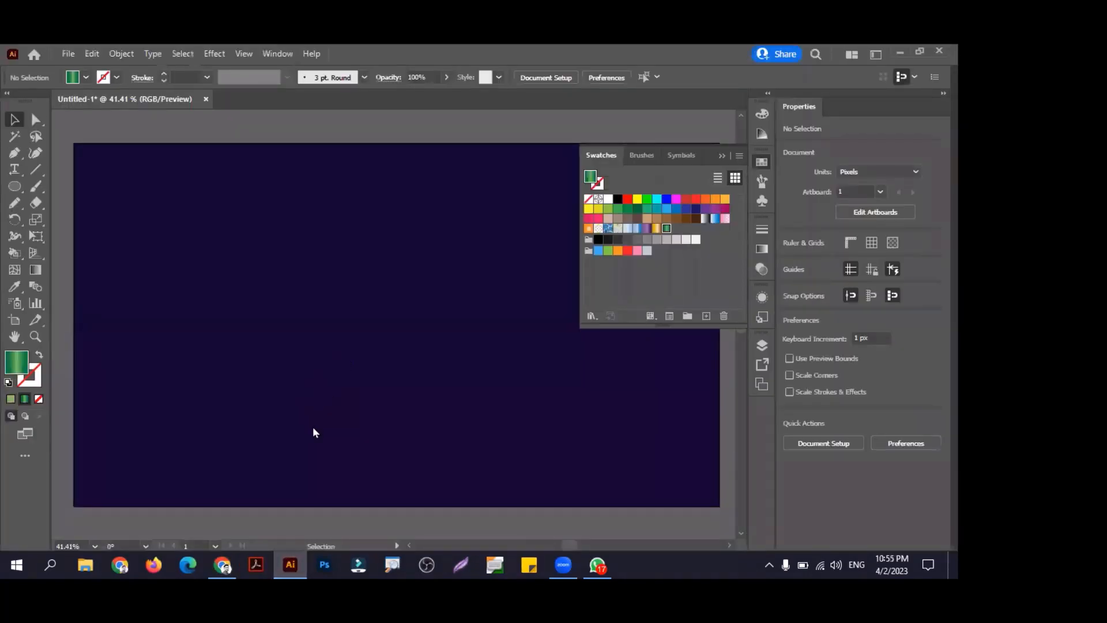
pyautogui.click(302, 559)
pyautogui.click(302, 560)
# Step: Add an "&" text object with a white fill on the artboard and enlarge it to about 580 px wide
pyautogui.click(223, 290)
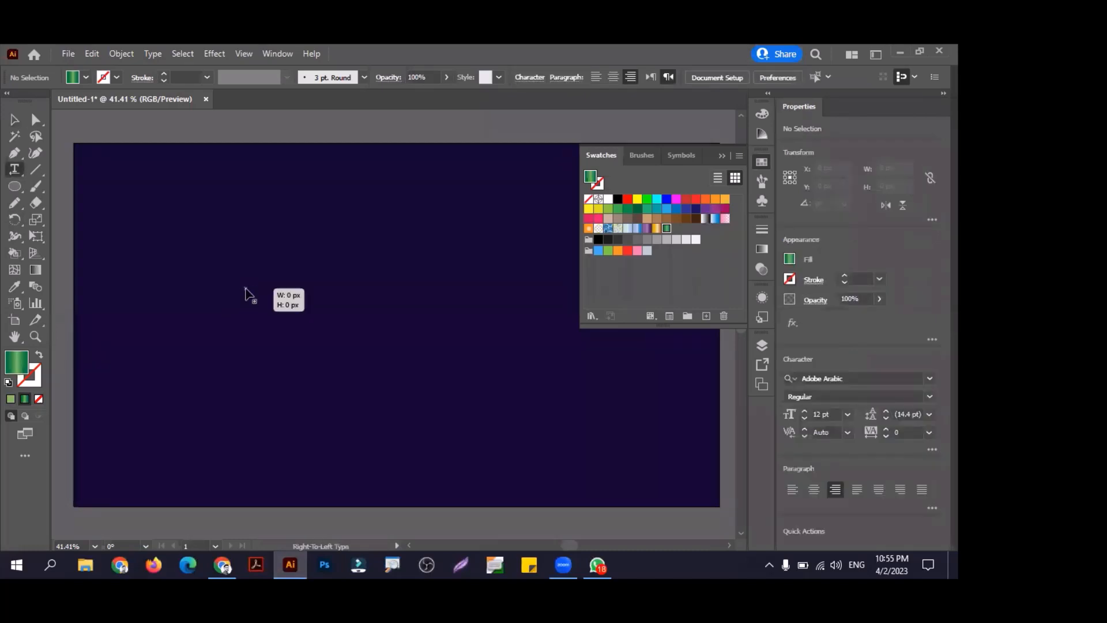
pyautogui.moveTo(247, 290); pyautogui.dragTo(491, 370)
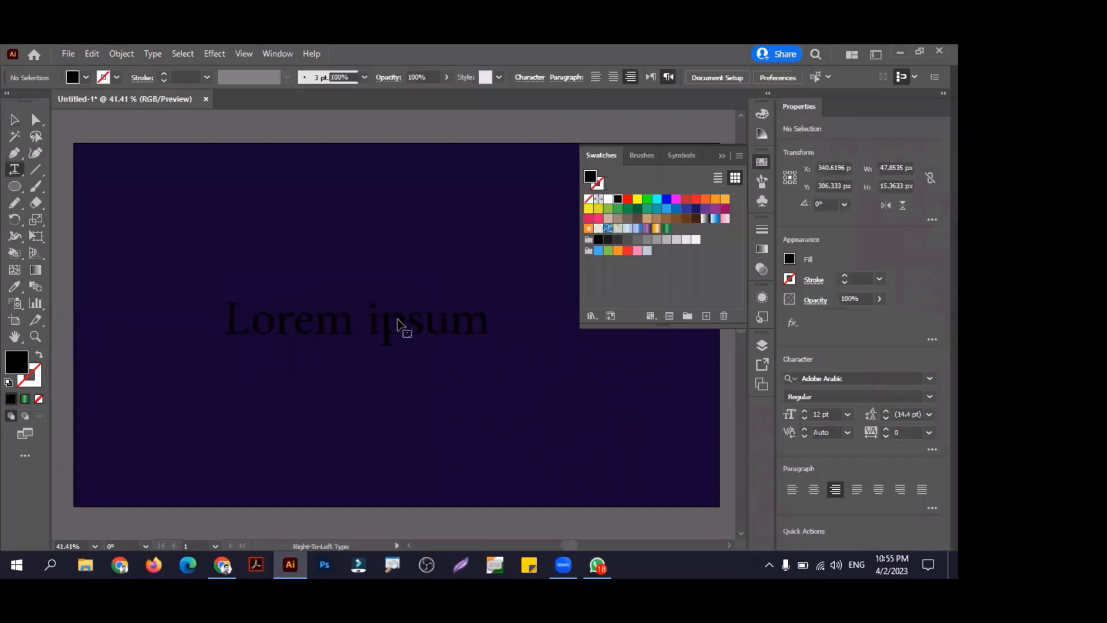
pyautogui.write('&')
pyautogui.press('Escape')
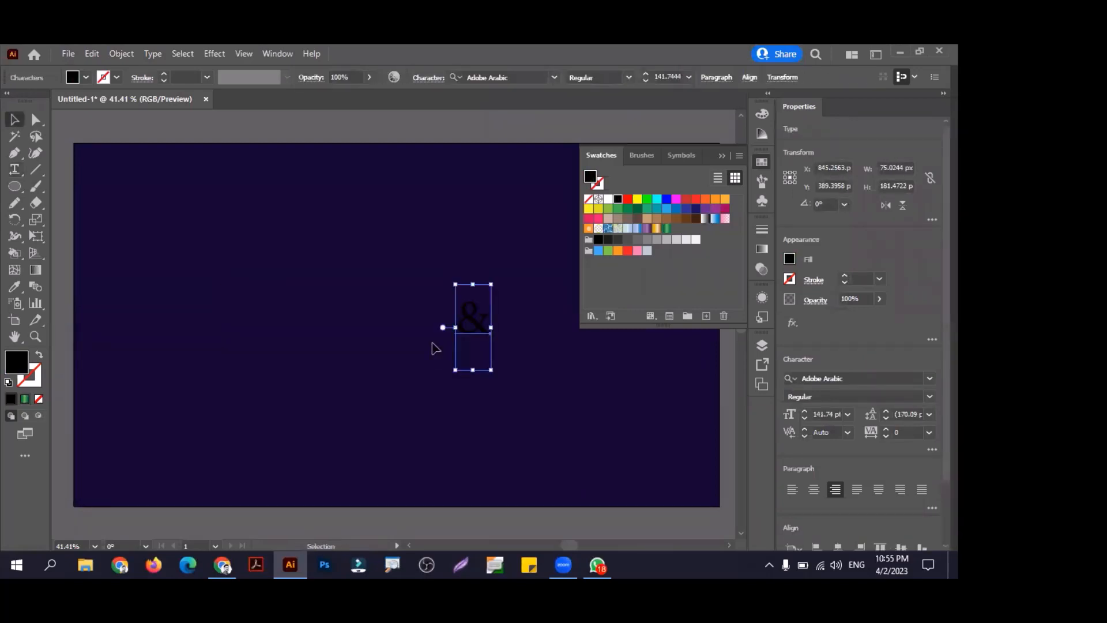
pyautogui.click(608, 202)
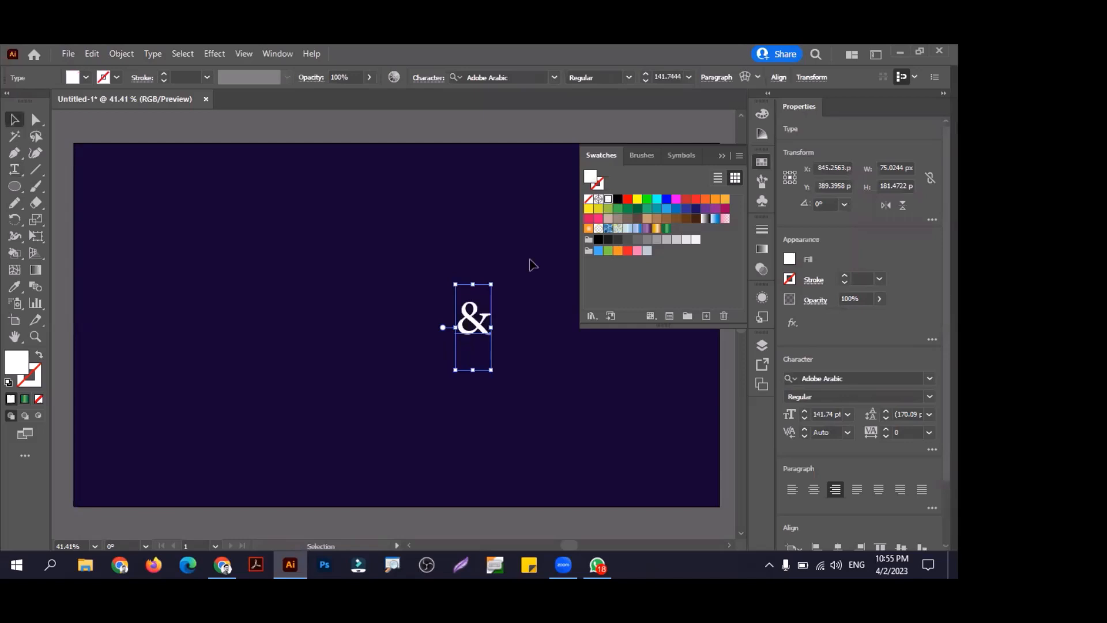
pyautogui.moveTo(455, 327); pyautogui.dragTo(218, 304)
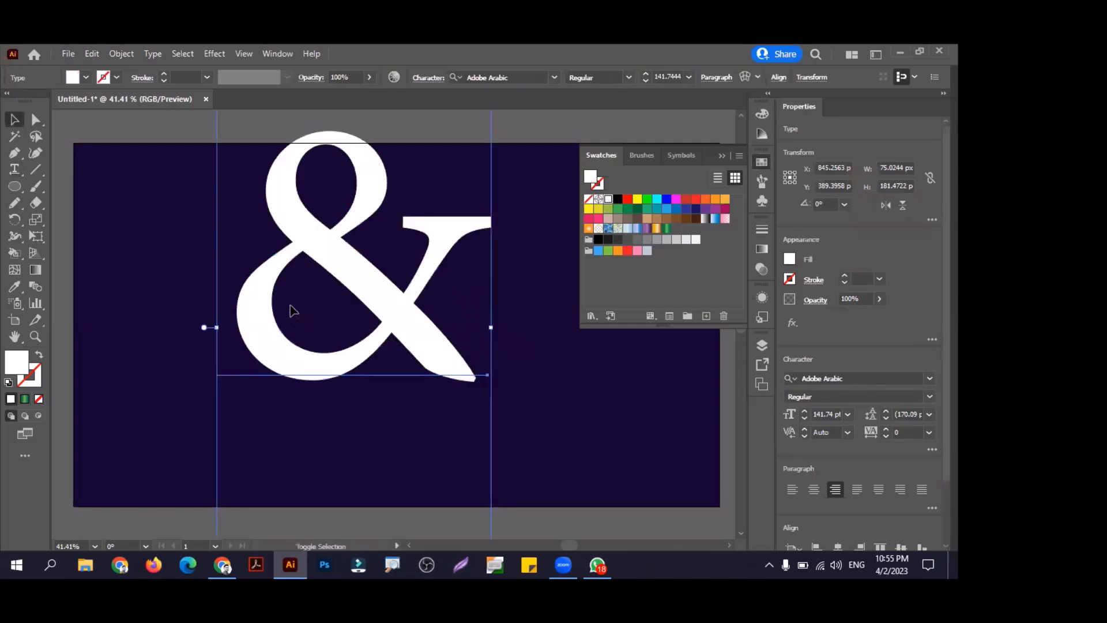
# Step: Convert the "&" text to outlines and swap its fill and stroke so only a white outline remains
pyautogui.rightClick(289, 309)
pyautogui.click(351, 358)
pyautogui.click(503, 366)
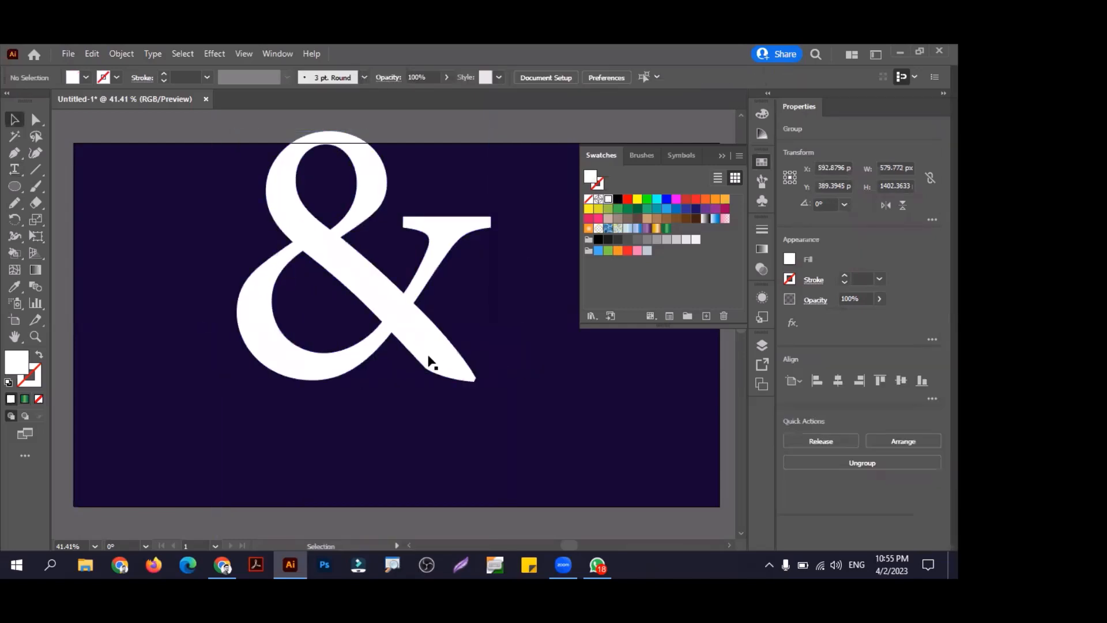
pyautogui.click(439, 356)
pyautogui.click(506, 344)
pyautogui.click(428, 330)
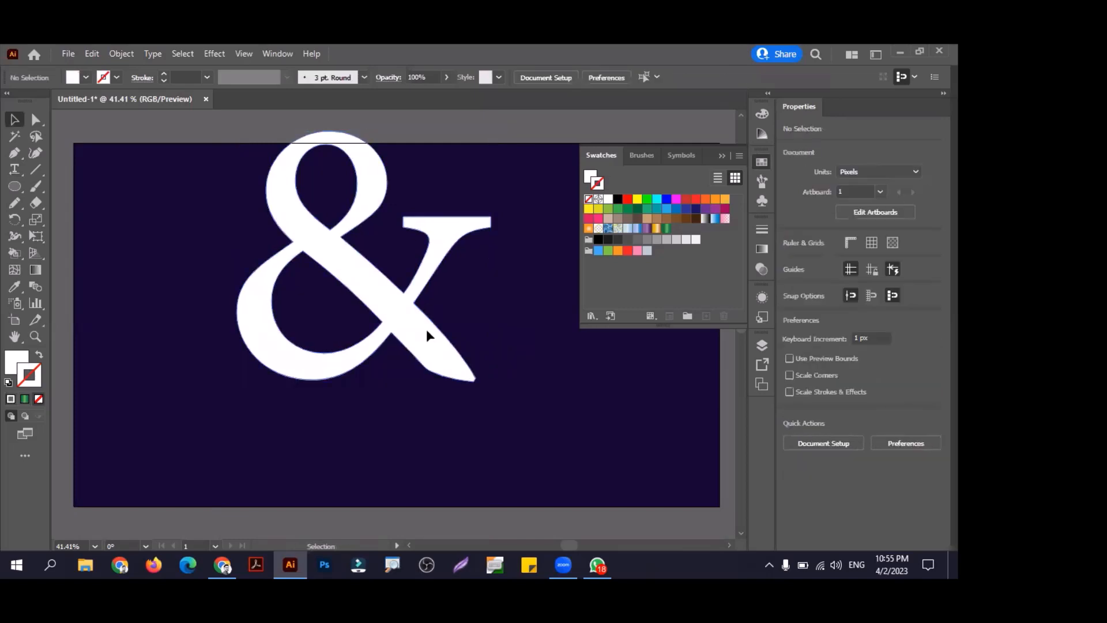
pyautogui.hotkey('shift', 'x')
pyautogui.click(445, 328)
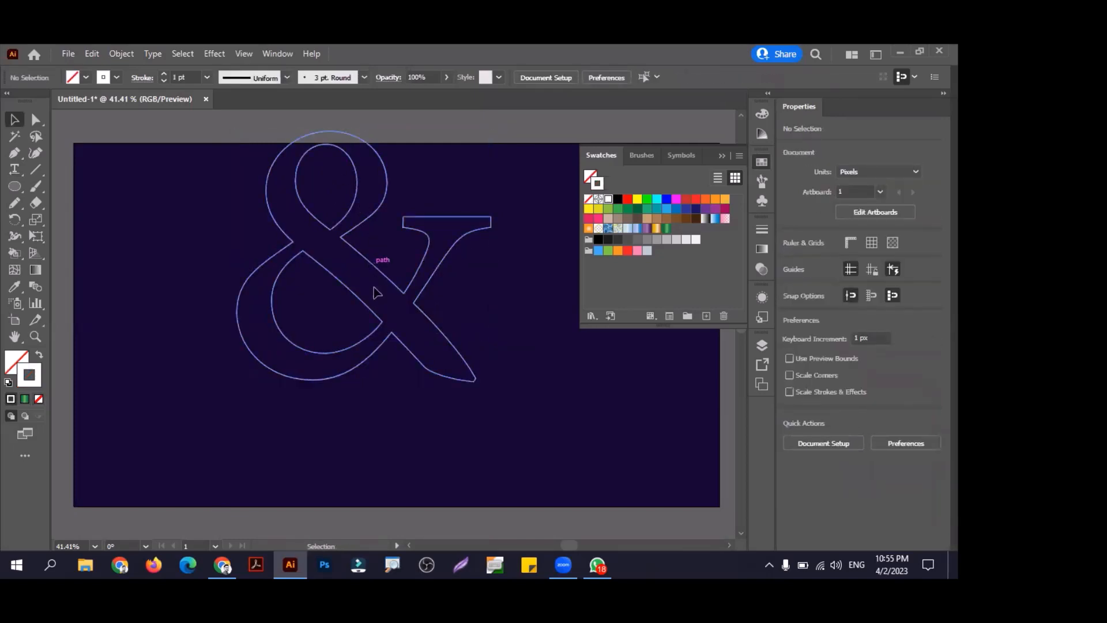
# Step: Scale the outlined ampersand down and place it within the dark artboard
pyautogui.moveTo(398, 261); pyautogui.dragTo(403, 312)
pyautogui.moveTo(491, 309); pyautogui.dragTo(403, 314)
pyautogui.click(386, 362)
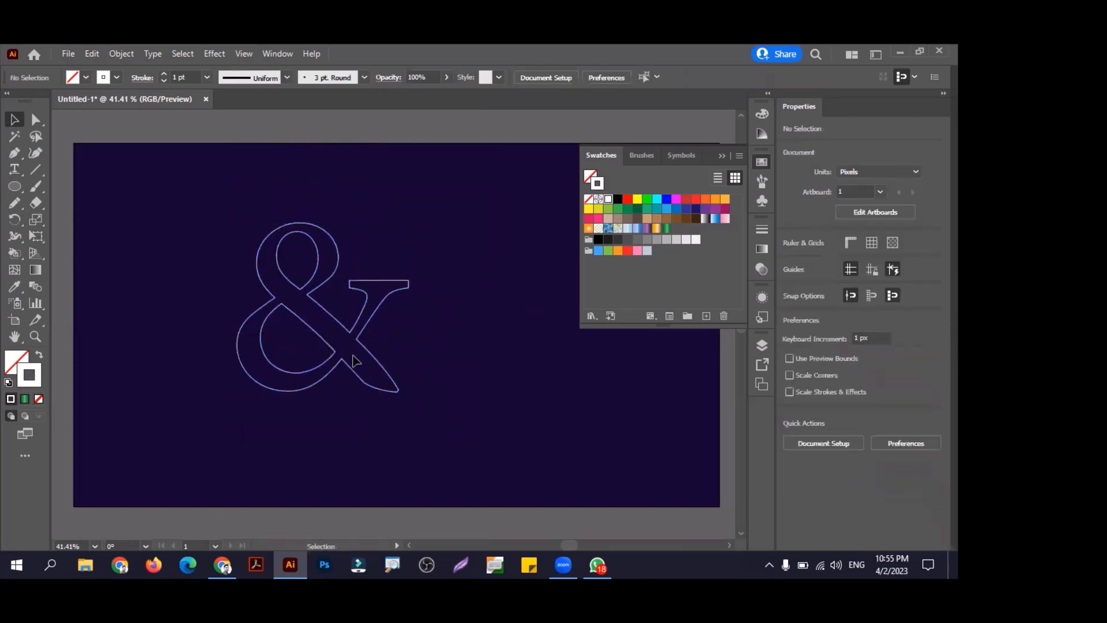
# Step: Try tracing over the outlined ampersand with the Pencil tool and delete the ampersand
pyautogui.press('n')
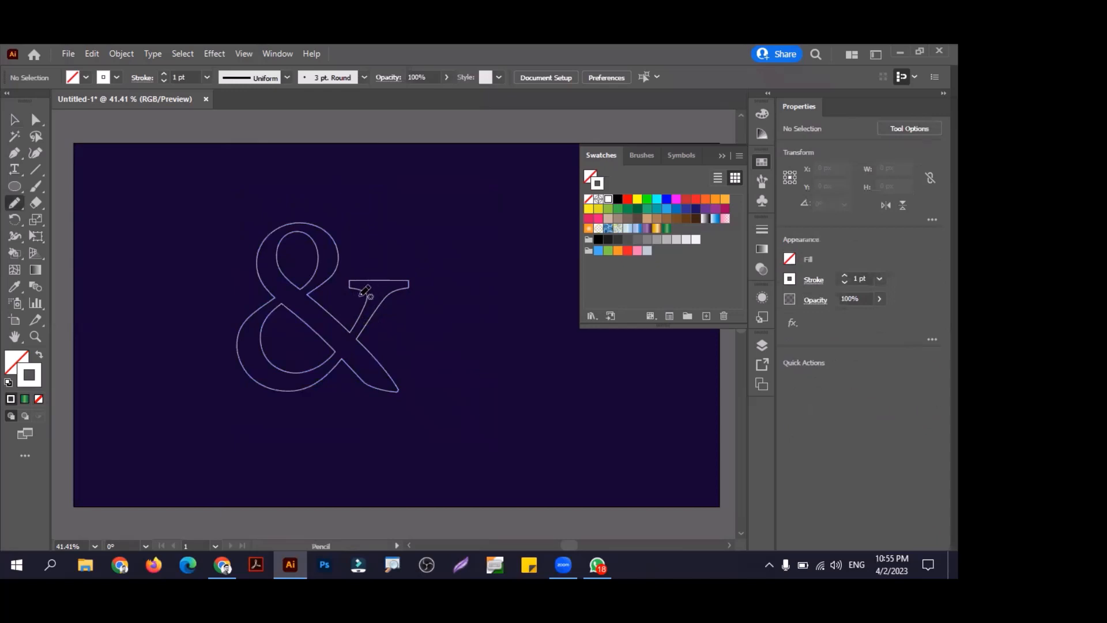
pyautogui.moveTo(385, 288)
pyautogui.mouseDown()
pyautogui.moveTo(344, 335)
pyautogui.moveTo(327, 324)
pyautogui.moveTo(282, 262)
pyautogui.moveTo(325, 237)
pyautogui.moveTo(319, 307)
pyautogui.mouseUp()
pyautogui.moveTo(376, 369)
pyautogui.mouseDown()
pyautogui.moveTo(287, 286)
pyautogui.moveTo(274, 243)
pyautogui.moveTo(301, 232)
pyautogui.moveTo(320, 245)
pyautogui.moveTo(246, 325)
pyautogui.moveTo(261, 372)
pyautogui.moveTo(371, 322)
pyautogui.moveTo(379, 292)
pyautogui.mouseUp()
pyautogui.press('v')
pyautogui.click(387, 370)
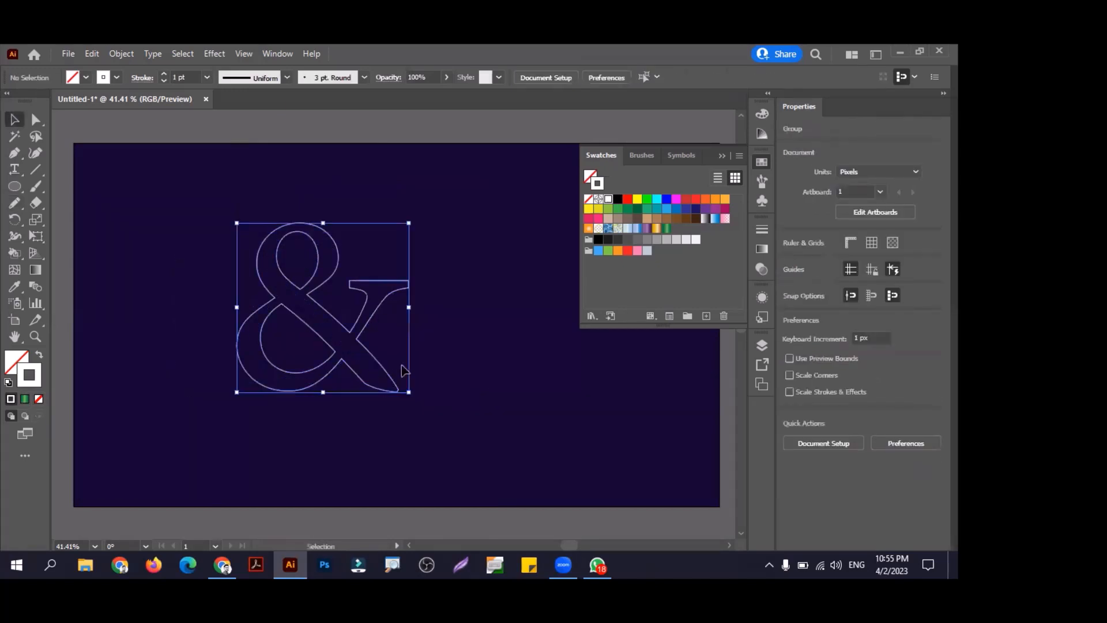
pyautogui.press('Delete')
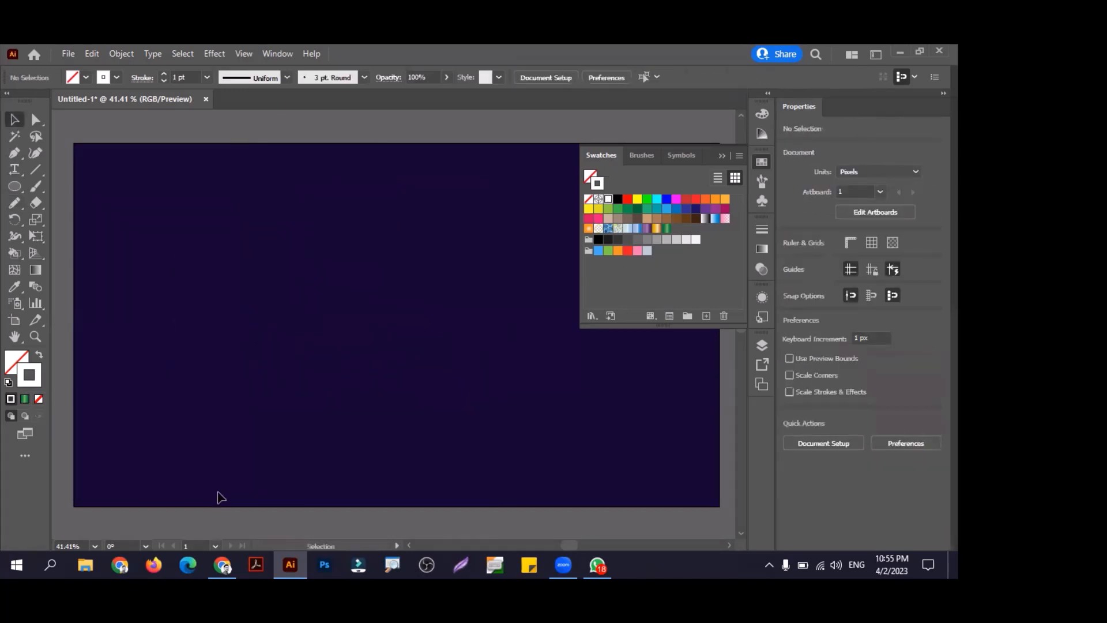
# Step: Switch to Chrome, close the ampersand preview and browse the image results for another blend design
pyautogui.hotkey('alt', 'Tab')
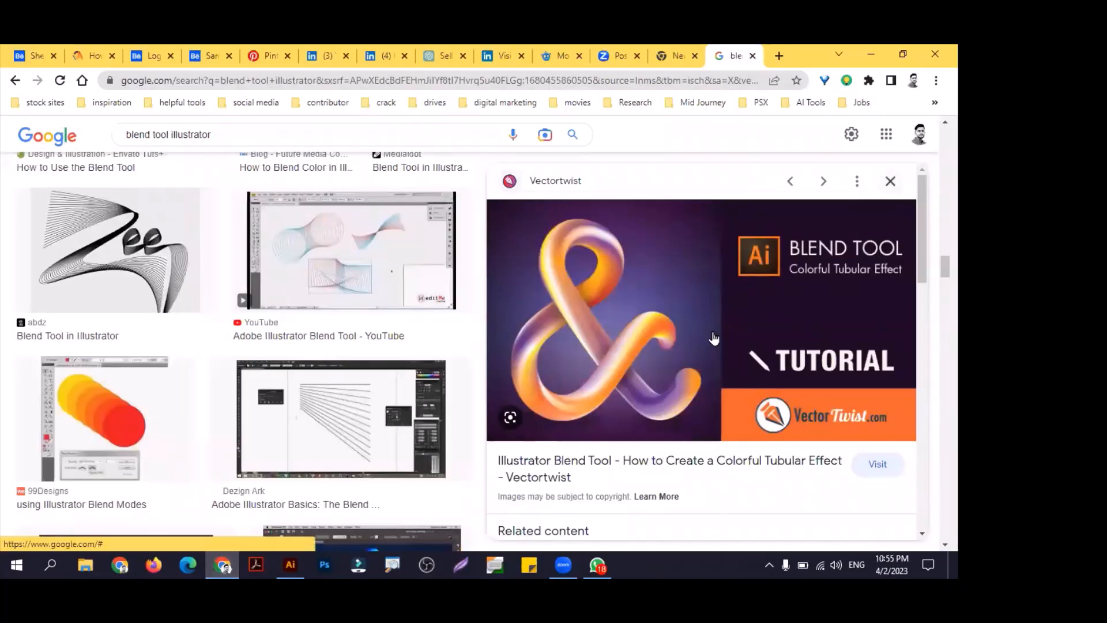
pyautogui.press('Escape')
pyautogui.scroll(-4, 635, 346)
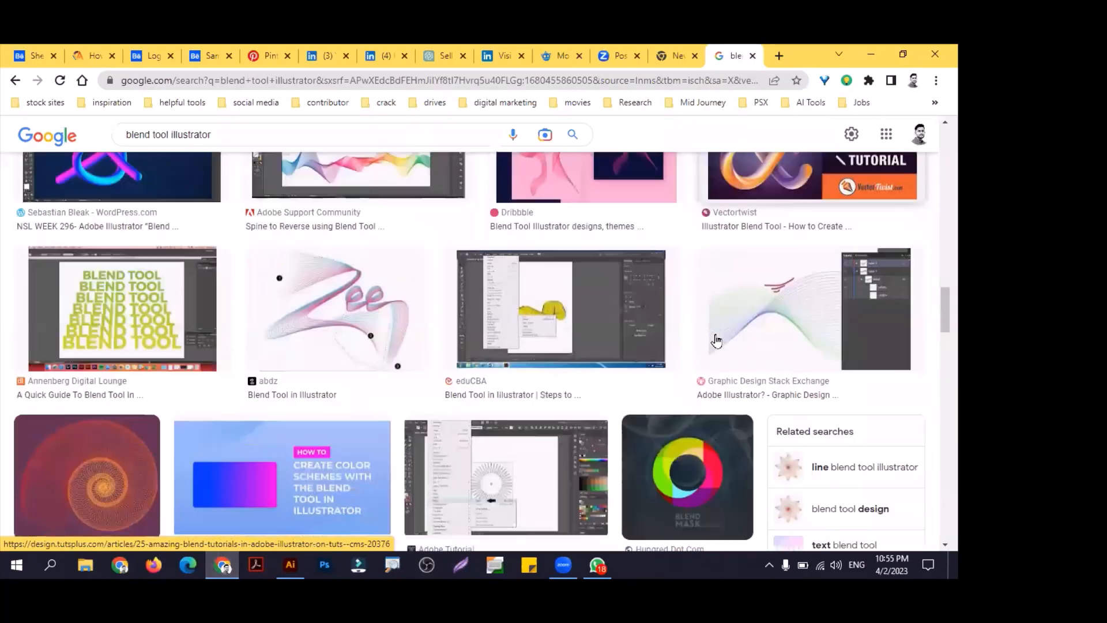
pyautogui.scroll(1, 557, 361)
pyautogui.scroll(-4, 557, 361)
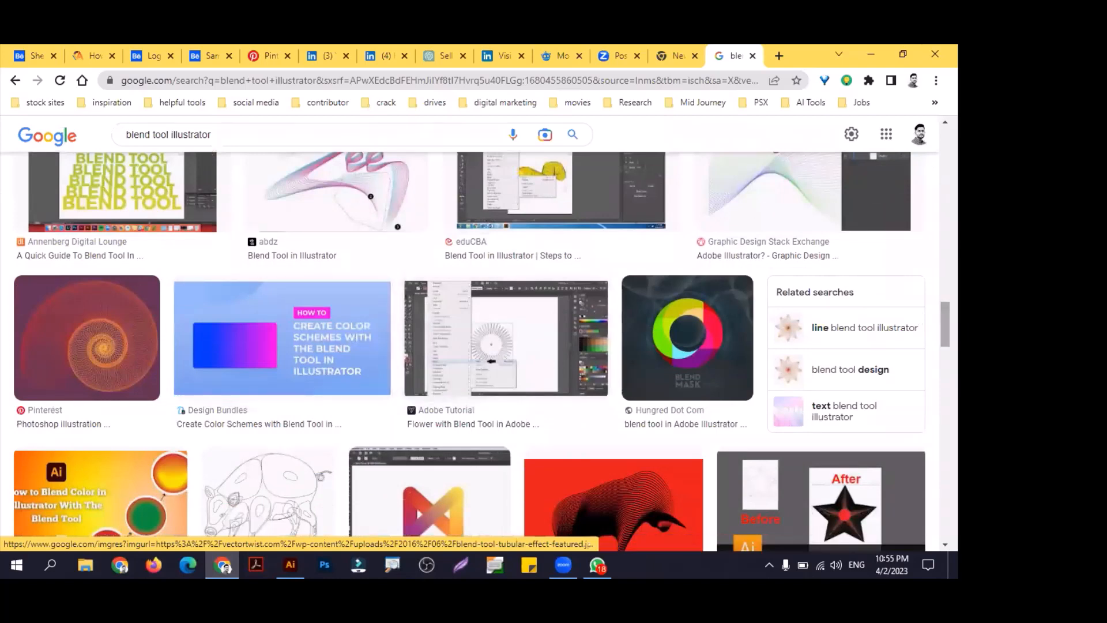
pyautogui.scroll(-4, 556, 361)
pyautogui.scroll(-1, 429, 271)
pyautogui.scroll(10, 576, 337)
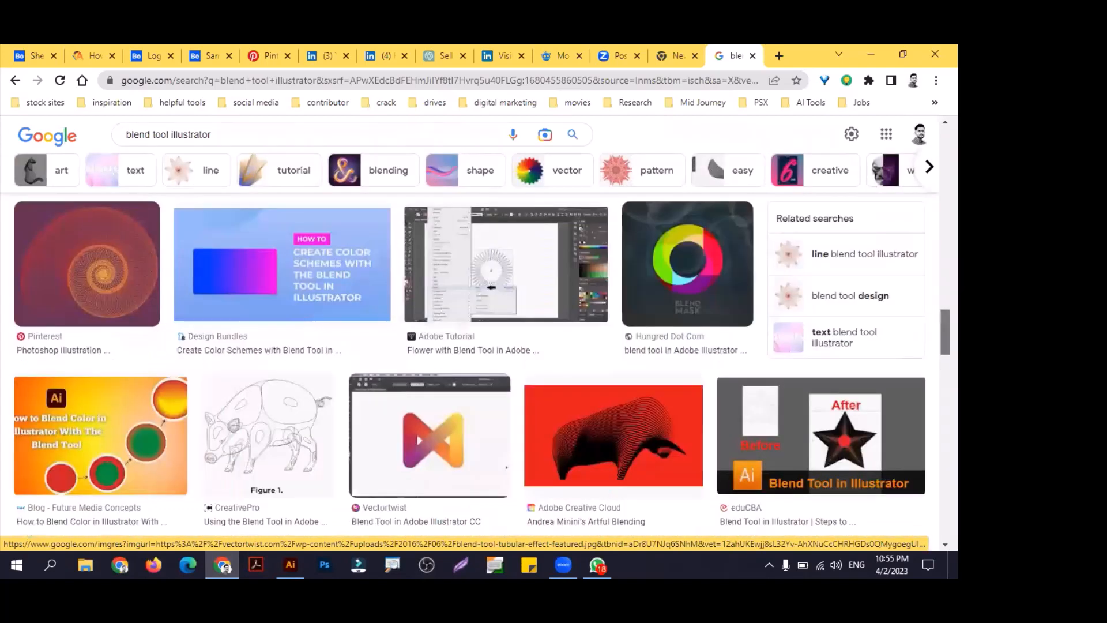
pyautogui.scroll(-3, 577, 337)
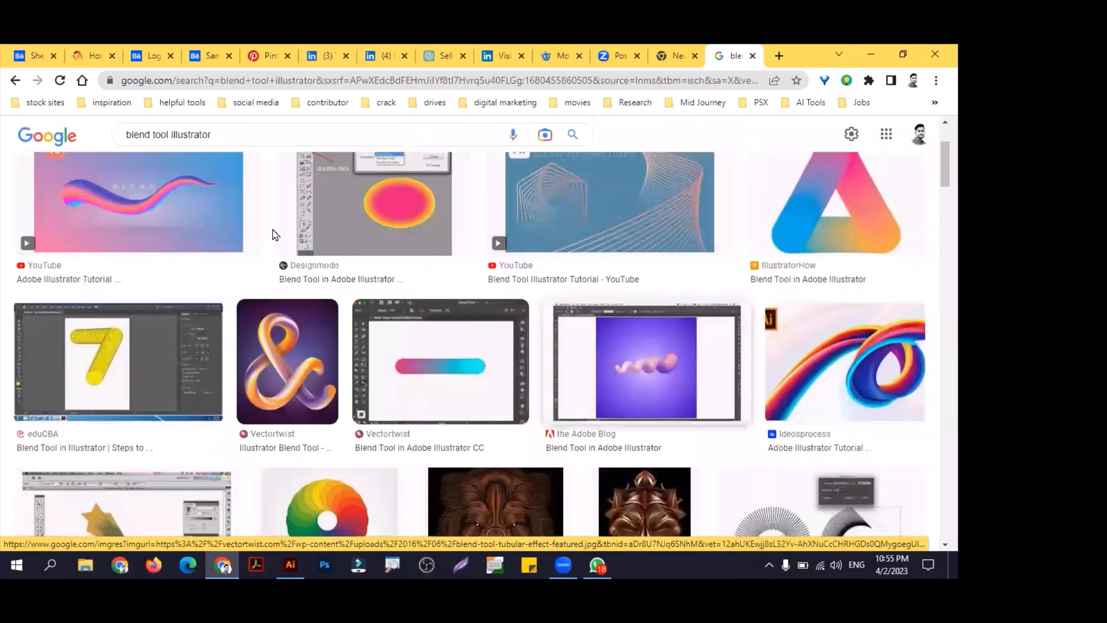
pyautogui.scroll(-2, 576, 353)
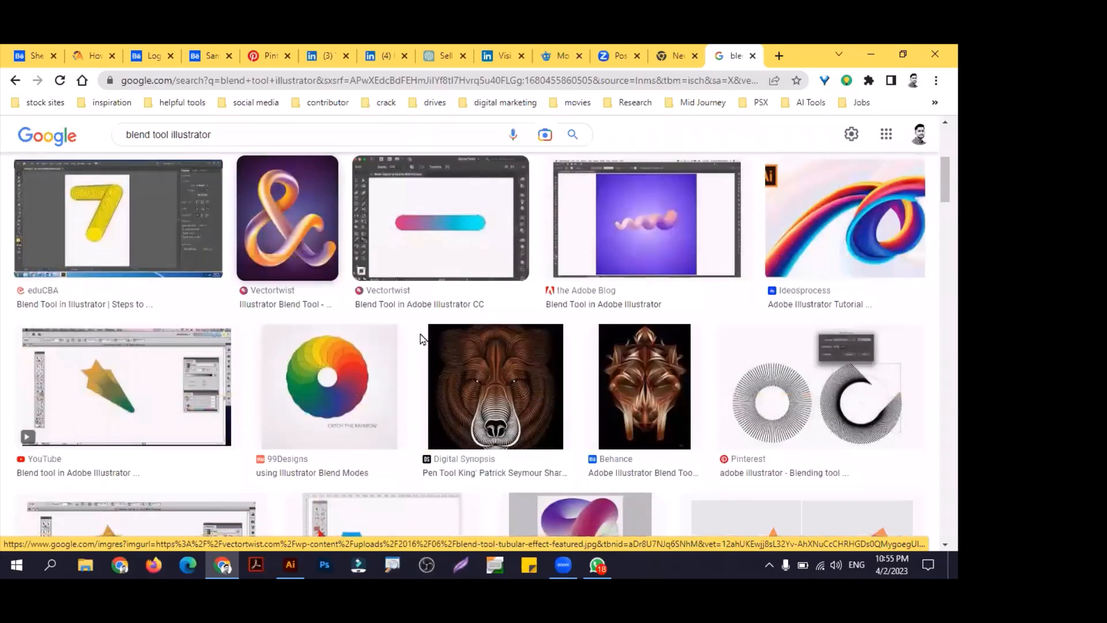
pyautogui.scroll(-7, 506, 378)
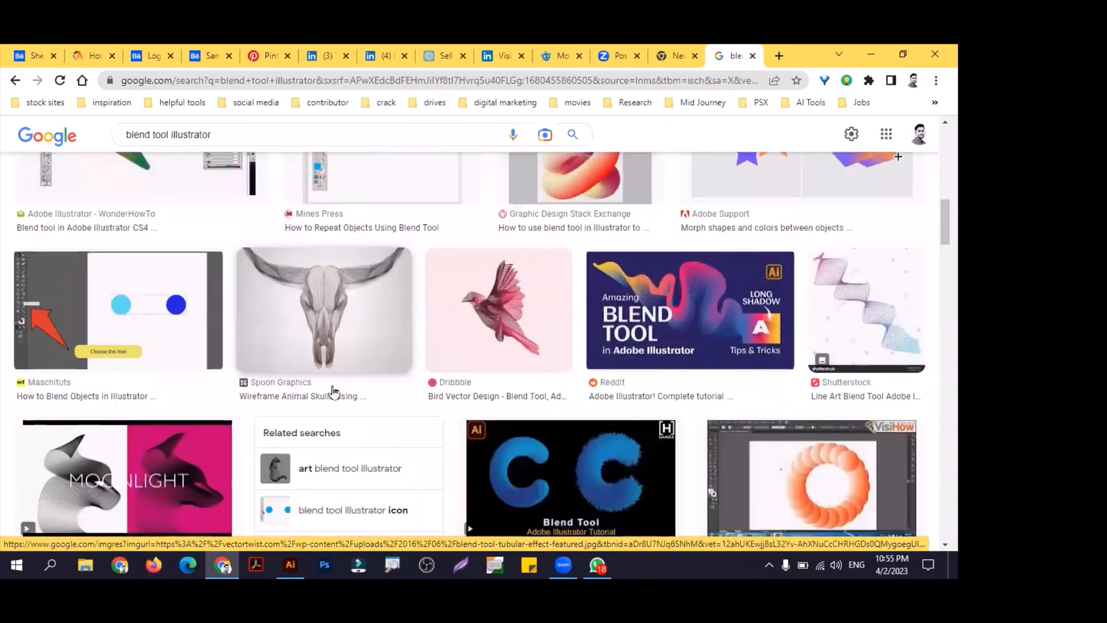
# Step: Switch to Illustrator and draw a looped ampersand freehand with the Pencil tool, using a 1 pt white stroke
pyautogui.click(300, 563)
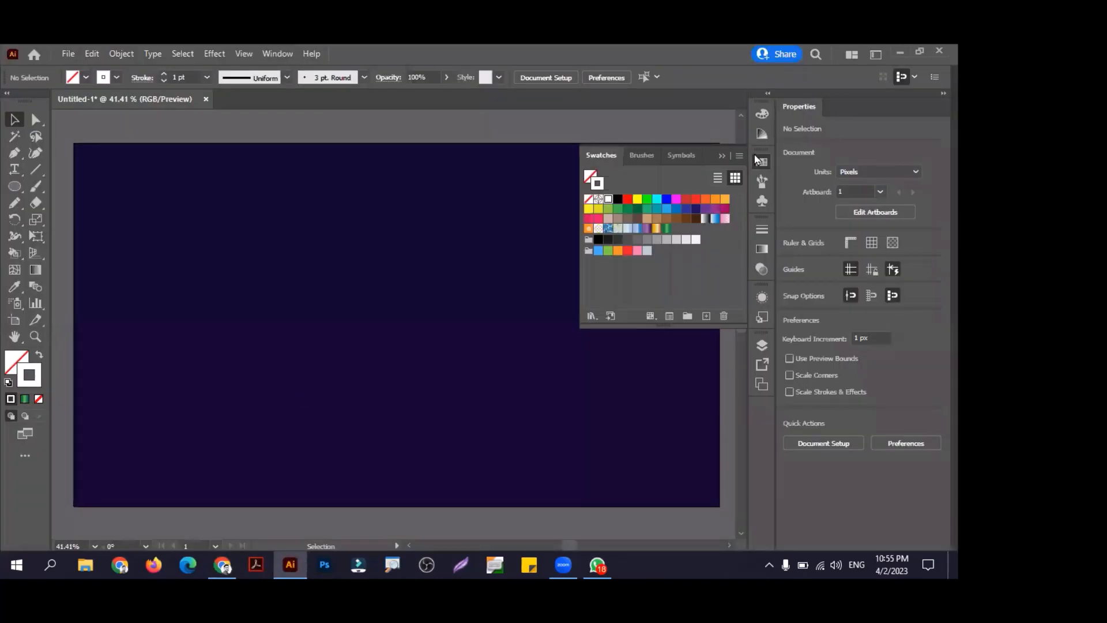
pyautogui.doubleClick(15, 202)
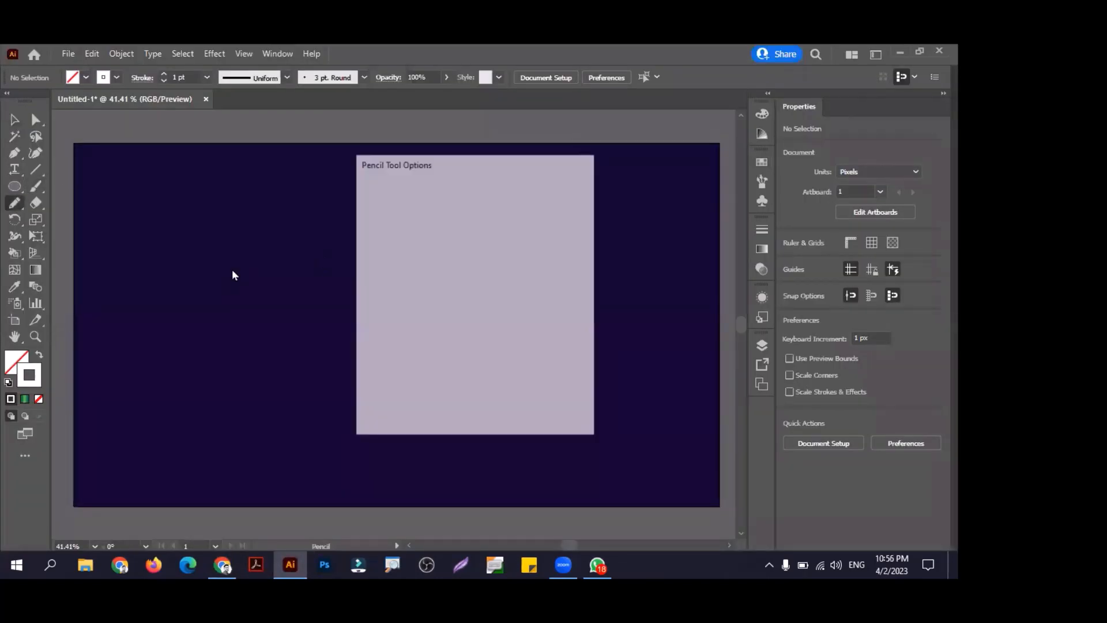
pyautogui.click(486, 407)
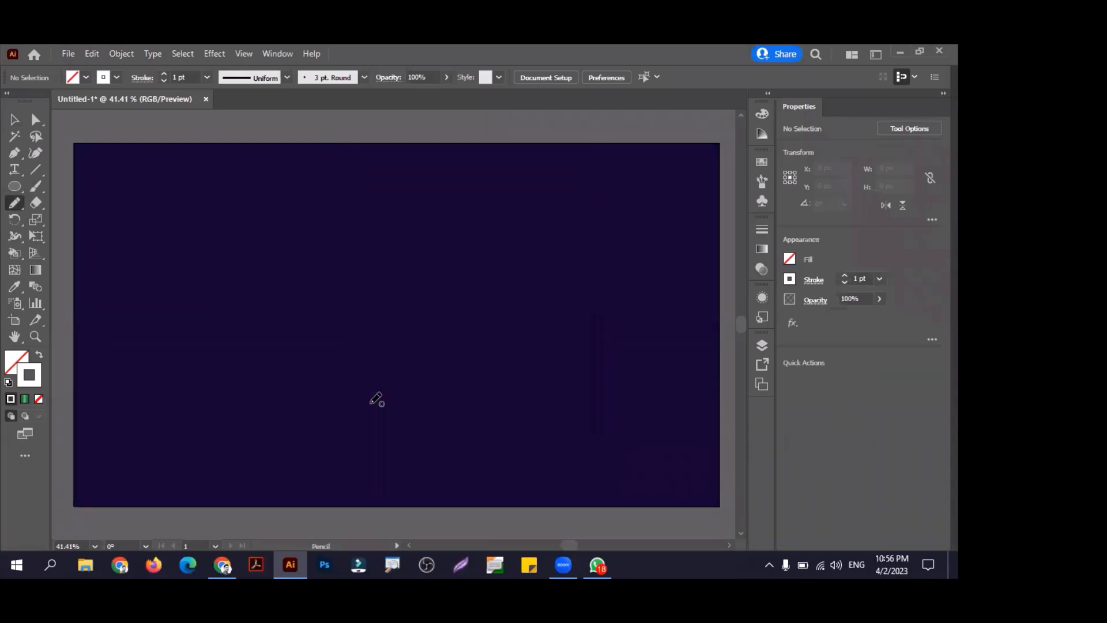
pyautogui.scroll(2, 451, 310)
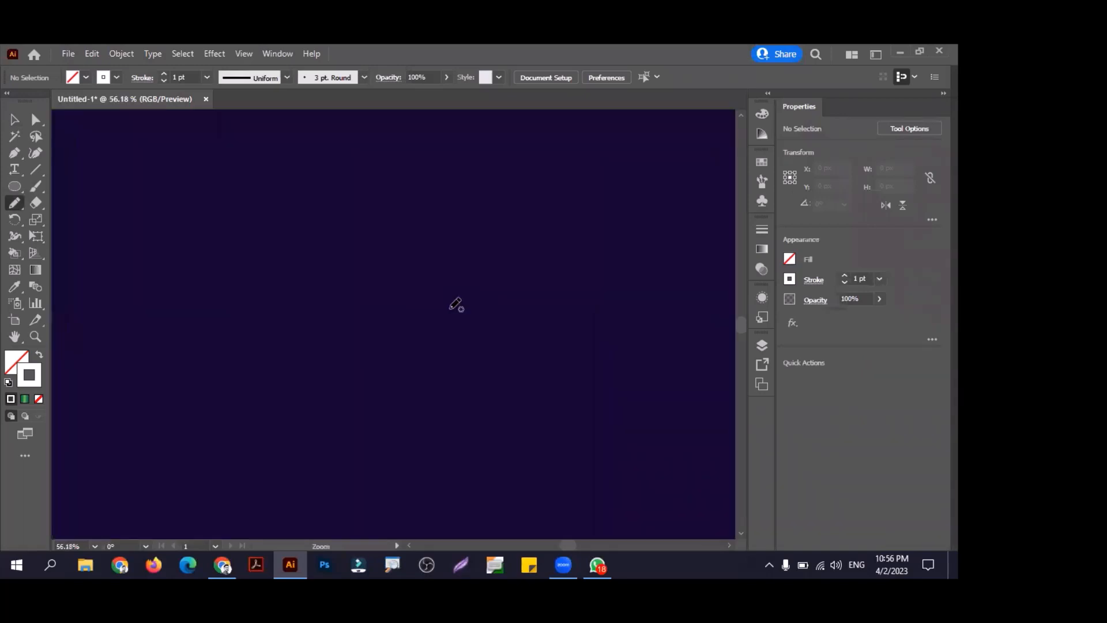
pyautogui.moveTo(465, 395)
pyautogui.mouseDown()
pyautogui.moveTo(326, 273)
pyautogui.moveTo(328, 228)
pyautogui.moveTo(350, 241)
pyautogui.moveTo(308, 373)
pyautogui.moveTo(327, 399)
pyautogui.moveTo(364, 404)
pyautogui.moveTo(389, 376)
pyautogui.moveTo(399, 317)
pyautogui.mouseUp()
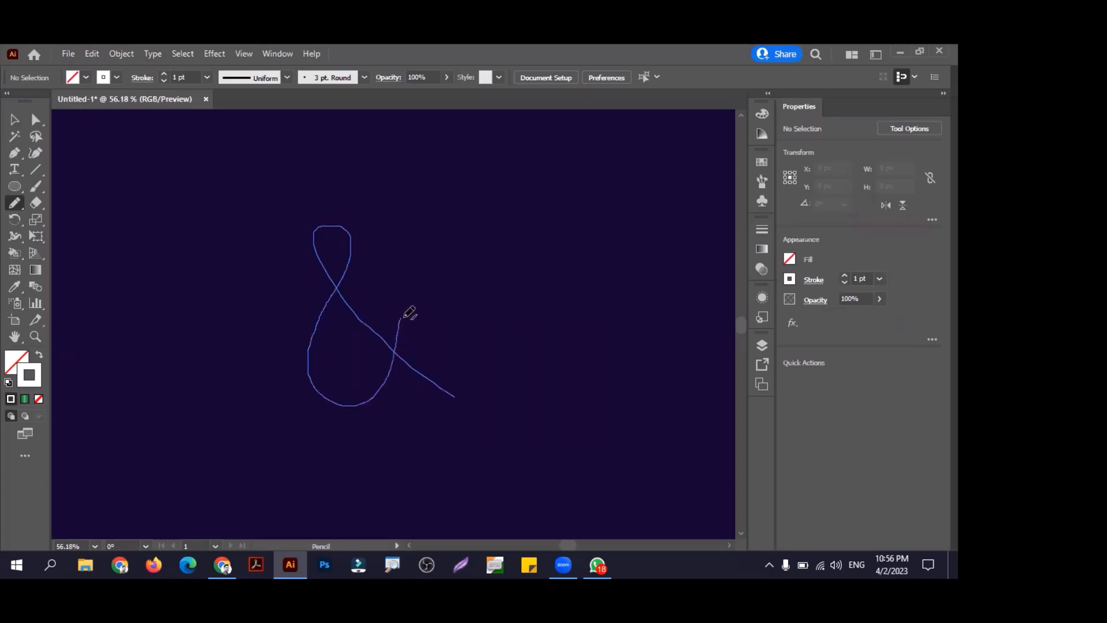
pyautogui.press('v')
pyautogui.click(485, 350)
pyautogui.scroll(3, 487, 376)
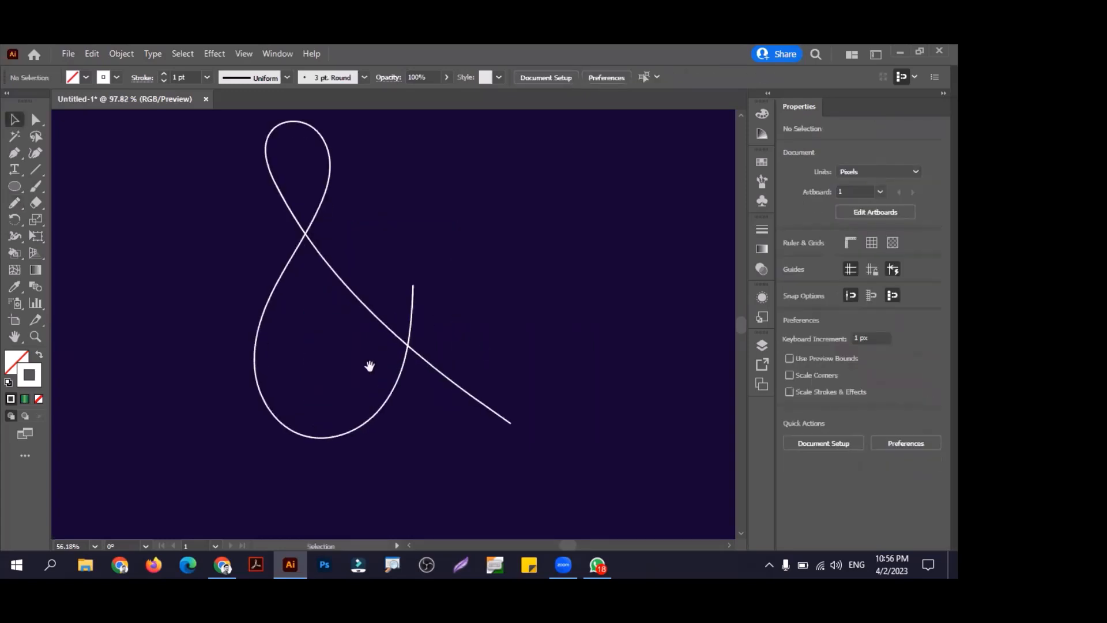
# Step: Try further Pencil strokes beside the freehand ampersand, clear all drawn paths and fit the artboard in view
pyautogui.scroll(-4, 404, 361)
pyautogui.press('n')
pyautogui.moveTo(470, 310); pyautogui.dragTo(319, 334)
pyautogui.moveTo(409, 284); pyautogui.dragTo(387, 358)
pyautogui.moveTo(421, 319)
pyautogui.mouseDown()
pyautogui.moveTo(458, 324)
pyautogui.moveTo(376, 302)
pyautogui.moveTo(407, 358)
pyautogui.moveTo(457, 321)
pyautogui.moveTo(69, 451)
pyautogui.mouseUp()
pyautogui.hotkey('ctrl', 'z')
pyautogui.hotkey('ctrl', 'z')
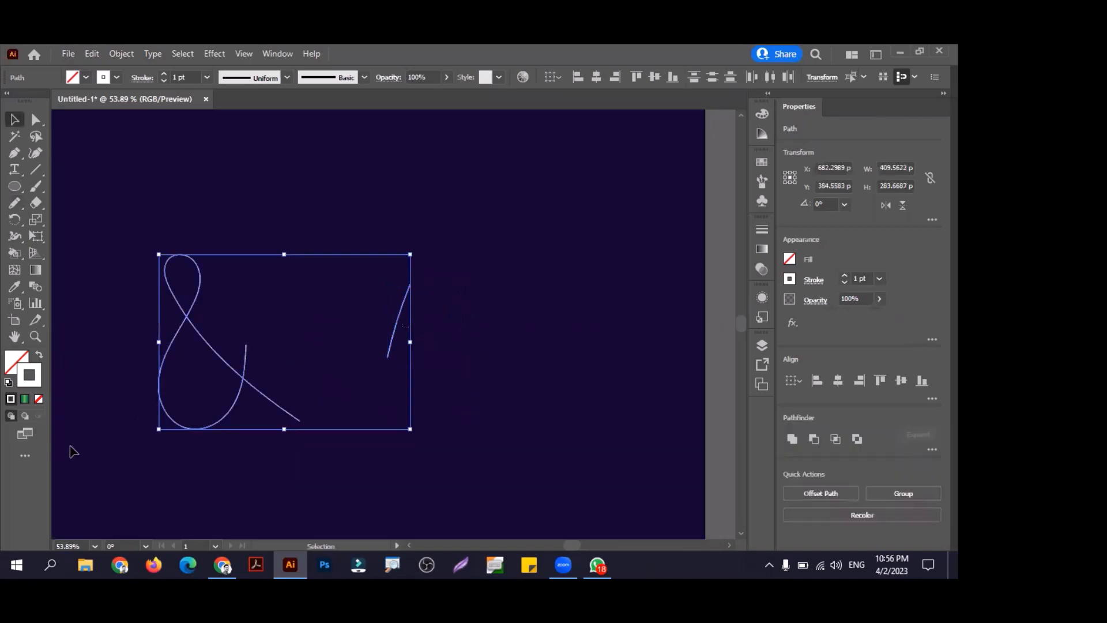
pyautogui.press('Delete')
pyautogui.hotkey('ctrl', '0')
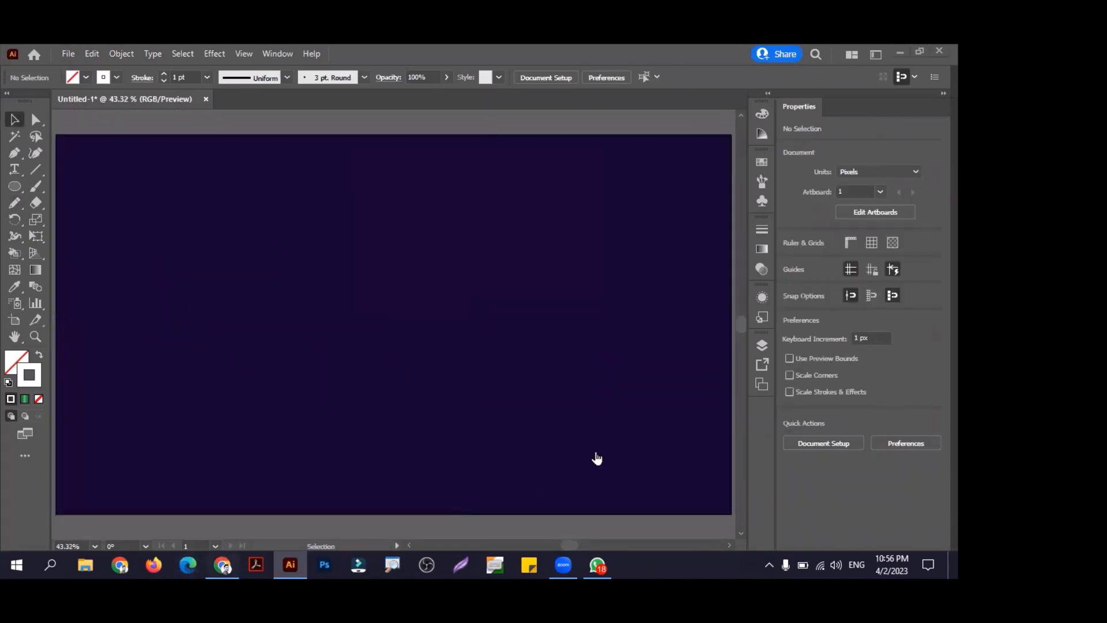
# Step: Switch to Chrome, look through more blend tool image results and preview the blue tubular letter C example
pyautogui.click(222, 566)
pyautogui.scroll(4, 880, 376)
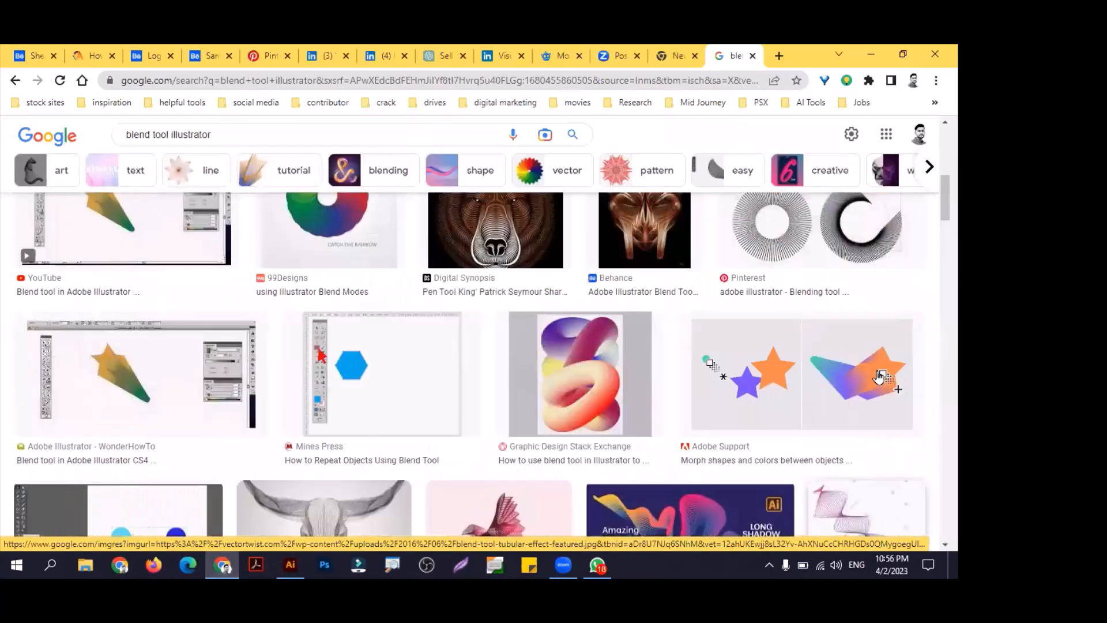
pyautogui.scroll(6, 878, 376)
pyautogui.scroll(-4, 878, 377)
pyautogui.scroll(2, 878, 376)
pyautogui.scroll(-4, 877, 377)
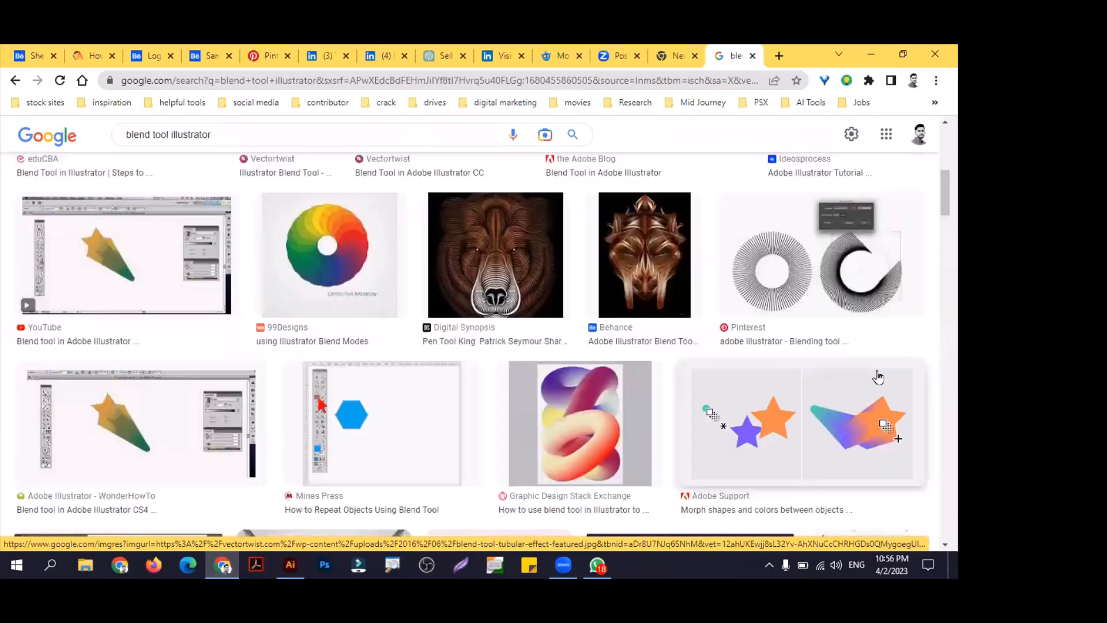
pyautogui.scroll(-10, 878, 377)
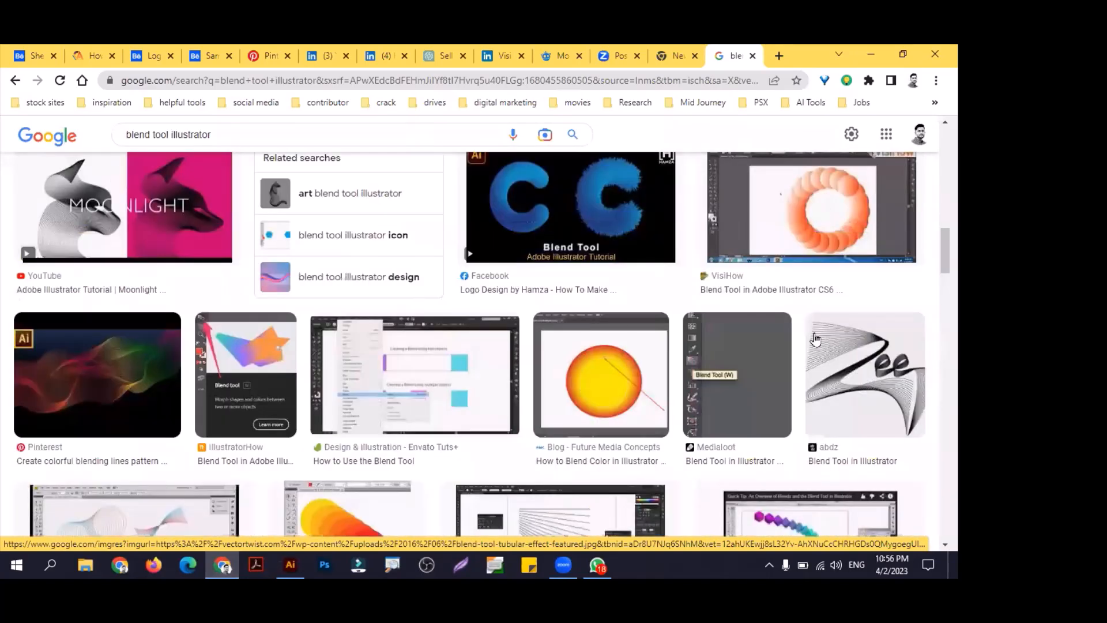
pyautogui.scroll(3, 612, 445)
pyautogui.click(611, 444)
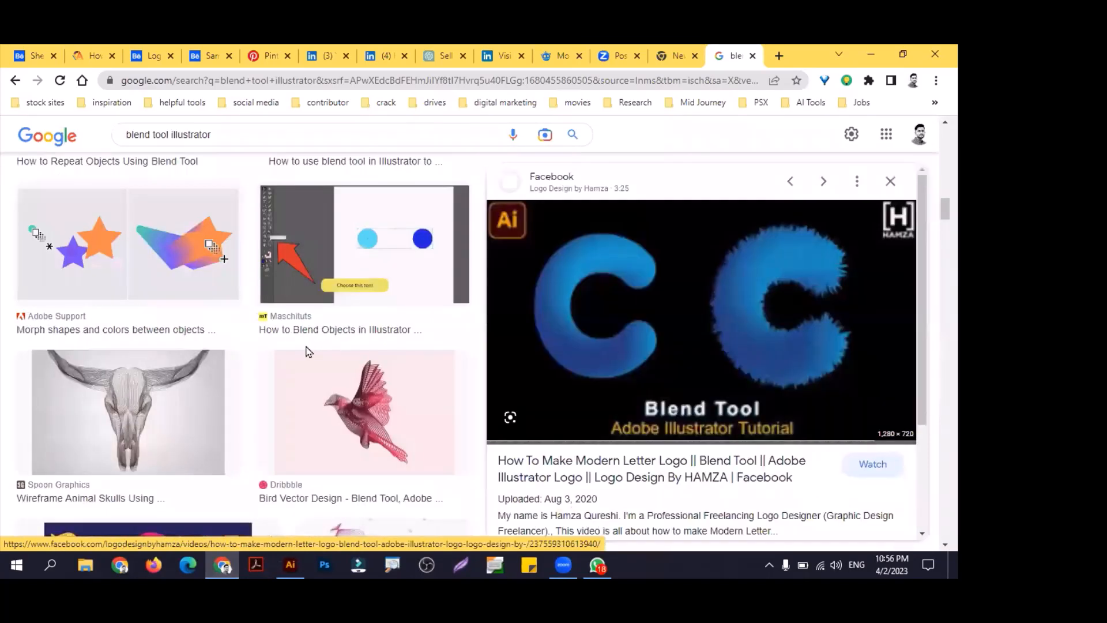
# Step: Browse further through the blend tool image results for another design idea
pyautogui.scroll(-10, 309, 352)
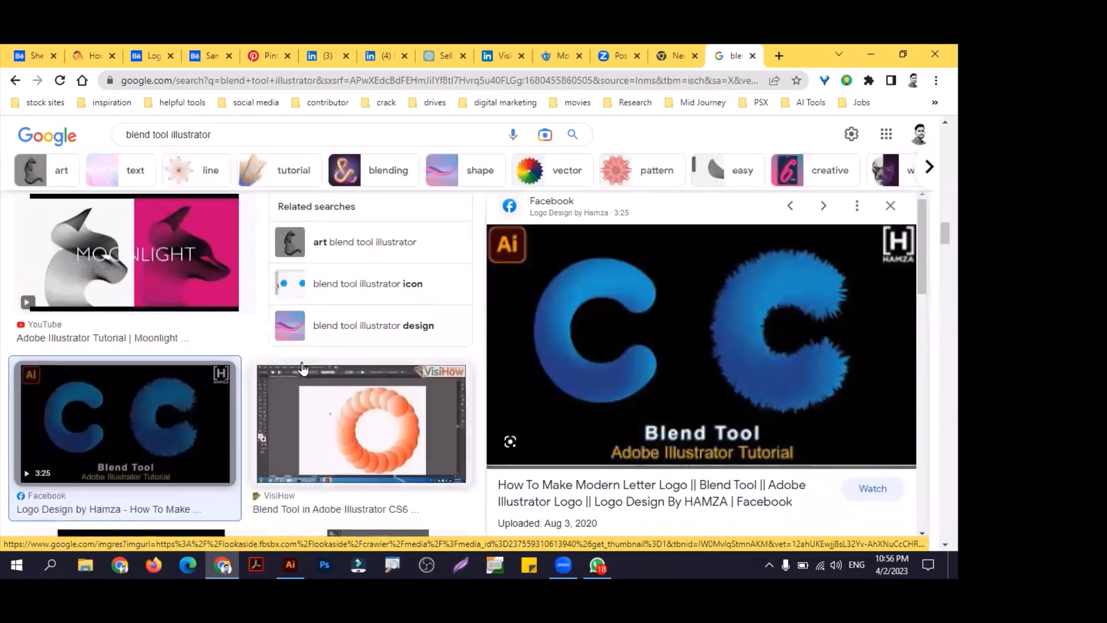
pyautogui.scroll(6, 300, 367)
pyautogui.scroll(-11, 294, 504)
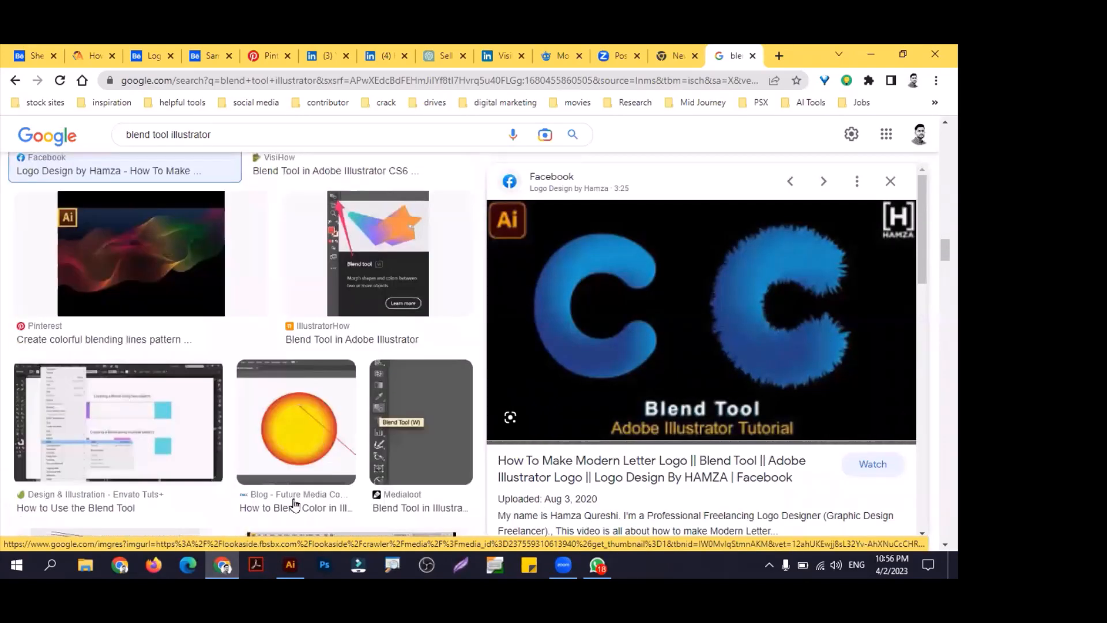
# Step: Switch to Illustrator and place a placeholder text line across the middle of the artboard, sized to about 220 pt
pyautogui.hotkey('alt', 'Tab')
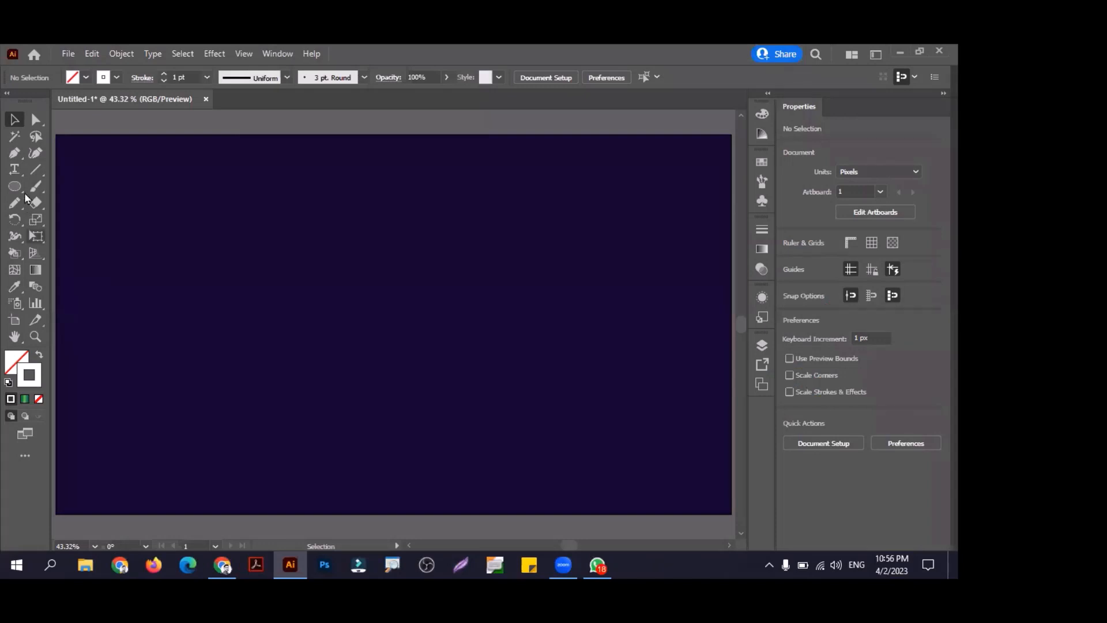
pyautogui.moveTo(15, 169); pyautogui.dragTo(68, 220)
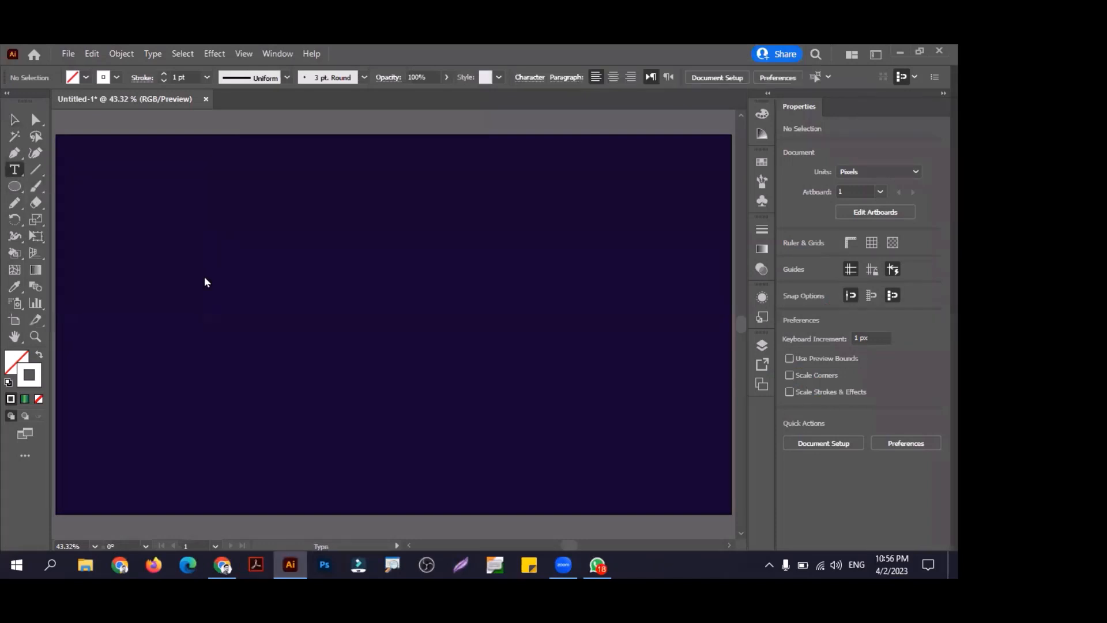
pyautogui.click(205, 274)
pyautogui.moveTo(229, 279); pyautogui.dragTo(686, 463)
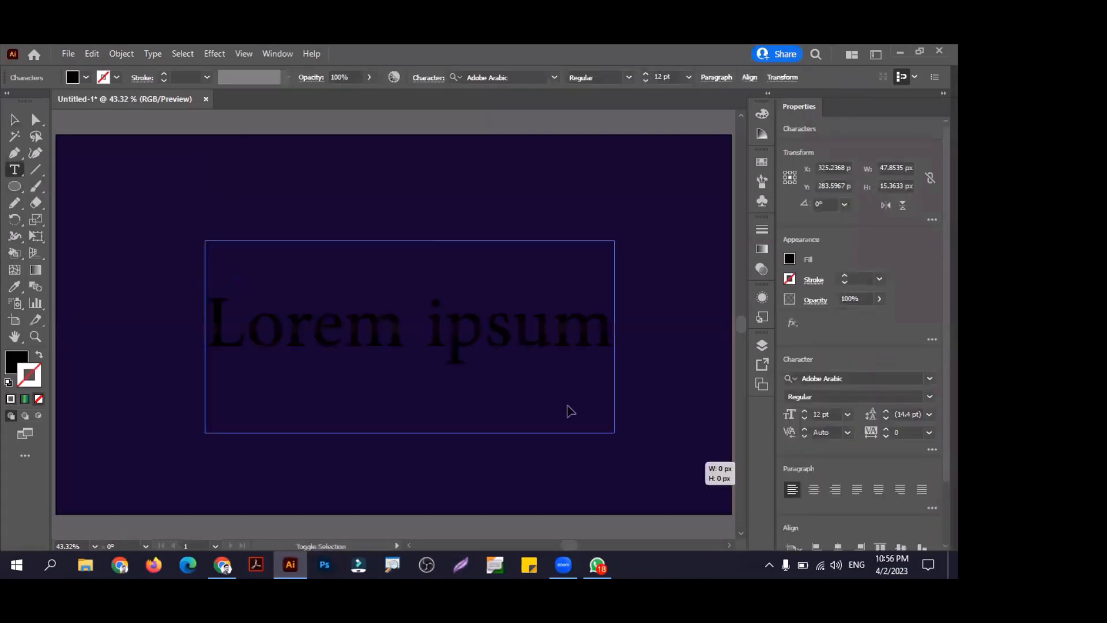
pyautogui.click(513, 352)
pyautogui.hotkey('ctrl', 'a')
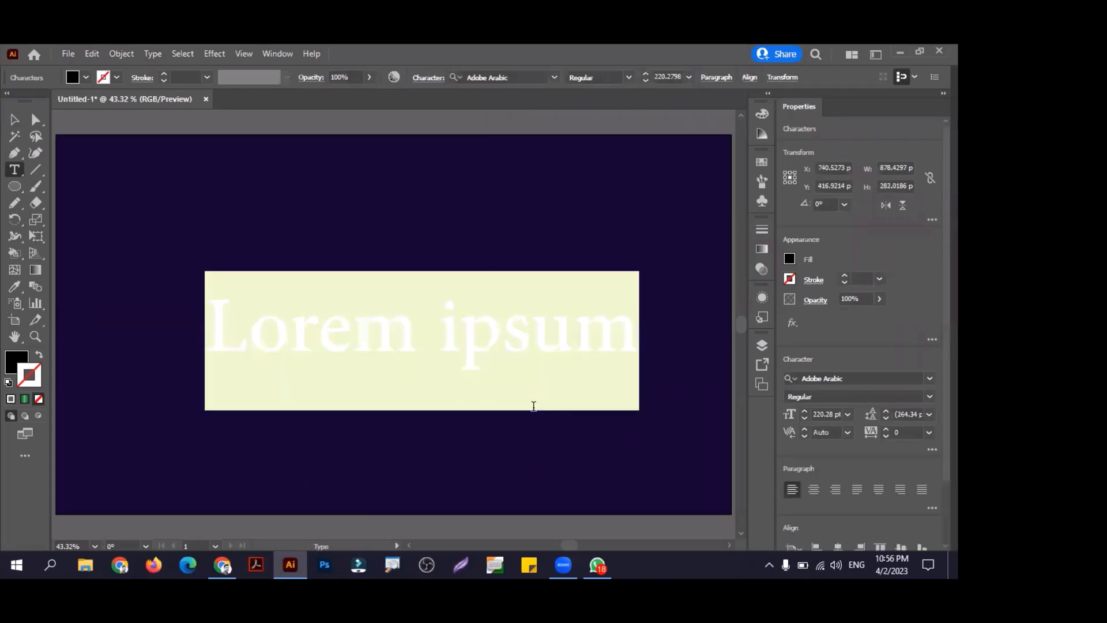
# Step: Replace the placeholder text with the single letter H
pyautogui.write('Hv')
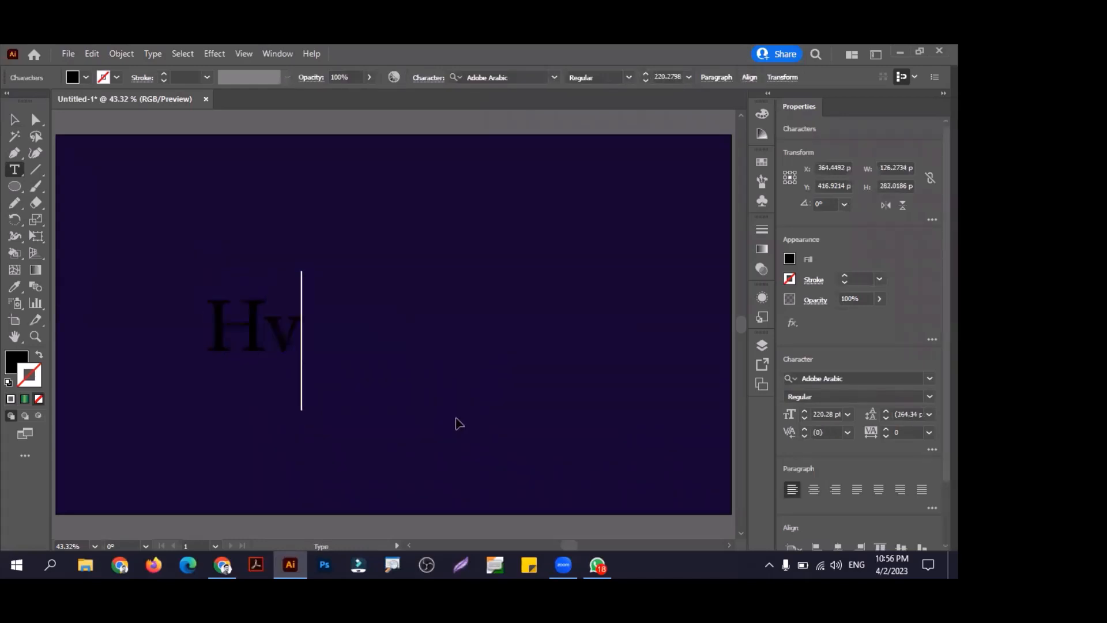
pyautogui.hotkey('ctrl', 'z')
pyautogui.press('Escape')
pyautogui.click(425, 346)
pyautogui.hotkey('ctrl', 'a')
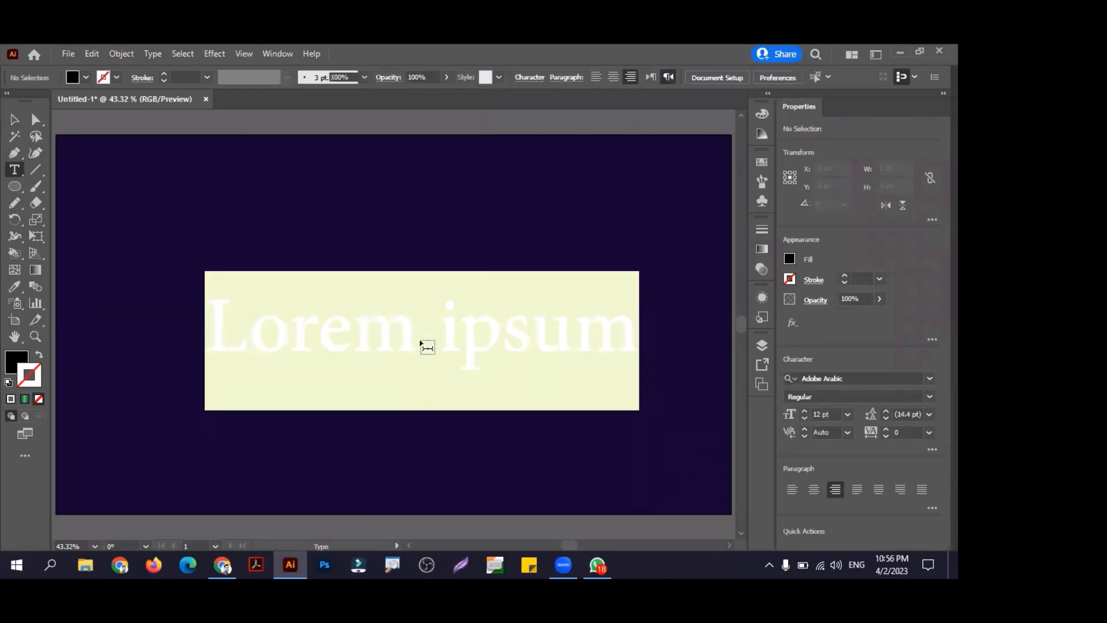
pyautogui.write('H')
pyautogui.press('Escape')
pyautogui.click(271, 344)
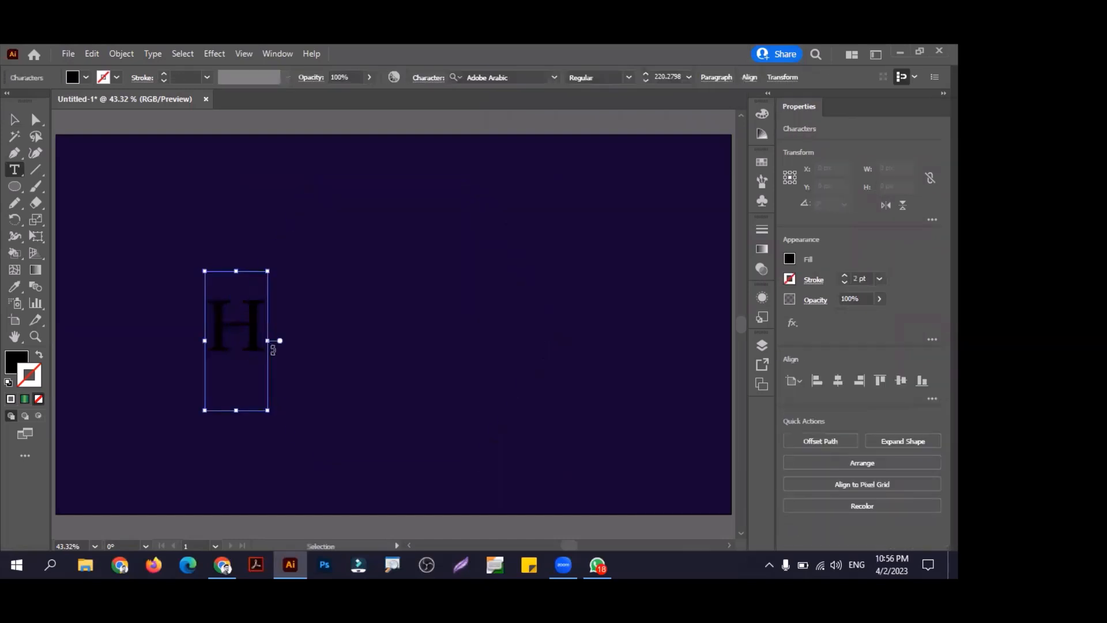
pyautogui.write('v')
pyautogui.hotkey('ctrl', 'z')
pyautogui.keyDown('ctrl'); pyautogui.click(364, 345); pyautogui.keyUp('ctrl')
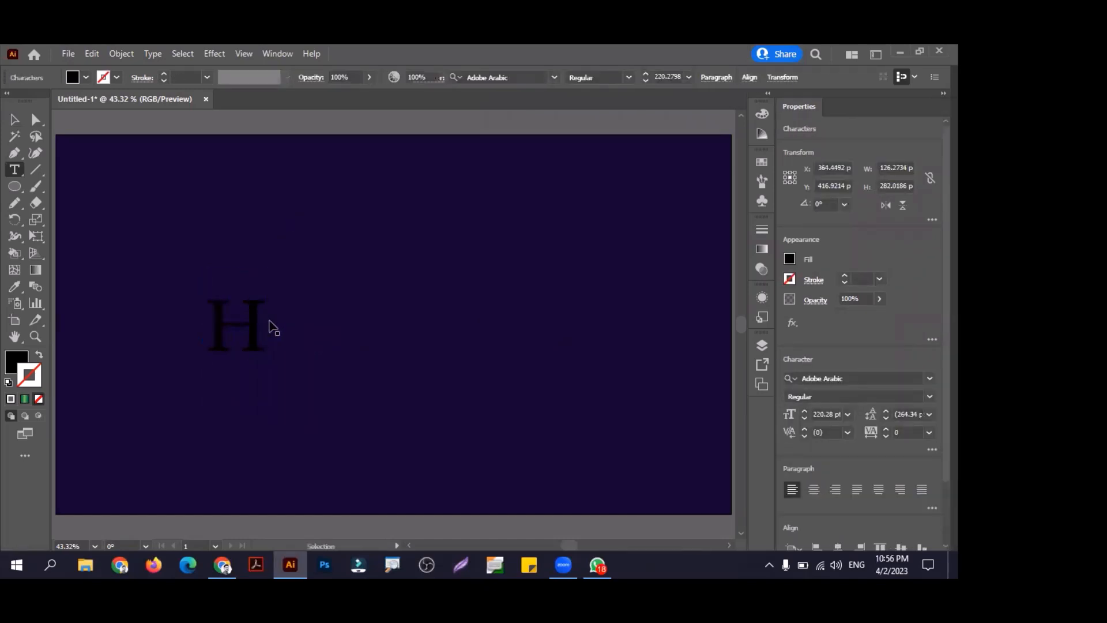
# Step: Fill the letter H with white and enlarge it to about 816 pt
pyautogui.press('v')
pyautogui.click(218, 334)
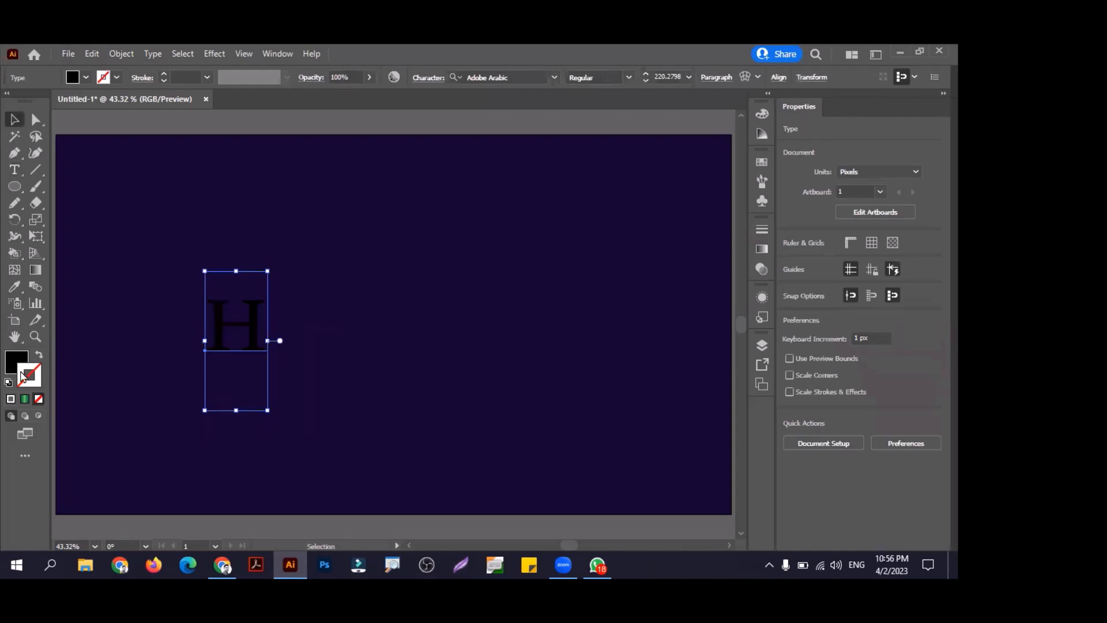
pyautogui.click(20, 362)
pyautogui.click(608, 202)
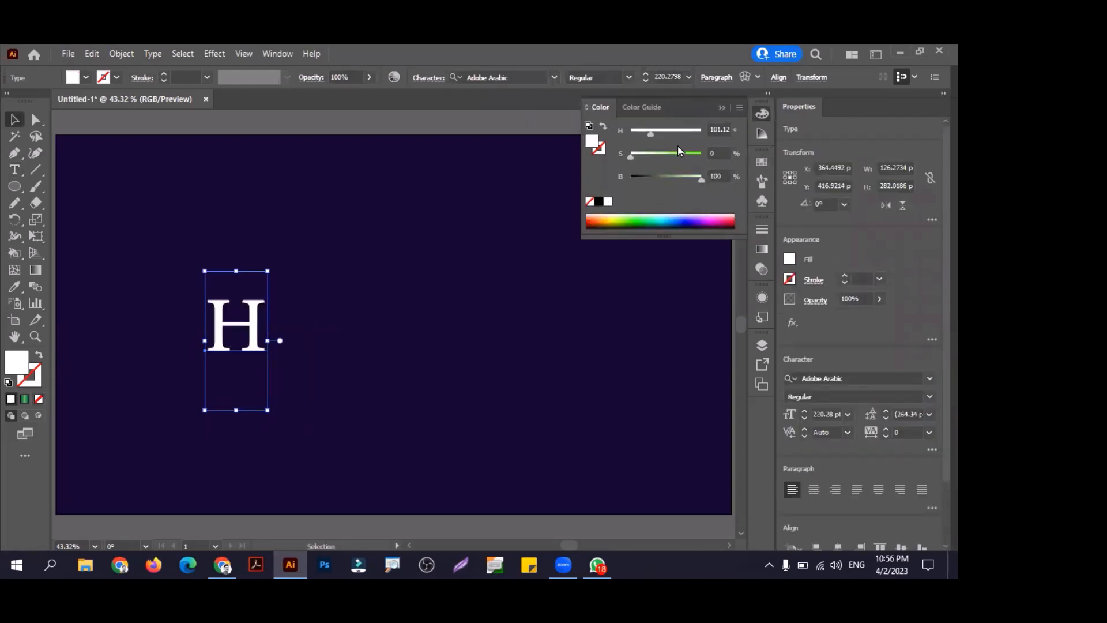
pyautogui.moveTo(679, 150); pyautogui.dragTo(700, 154)
pyautogui.hotkey('ctrl', 'z')
pyautogui.click(762, 114)
pyautogui.moveTo(268, 341); pyautogui.dragTo(436, 340)
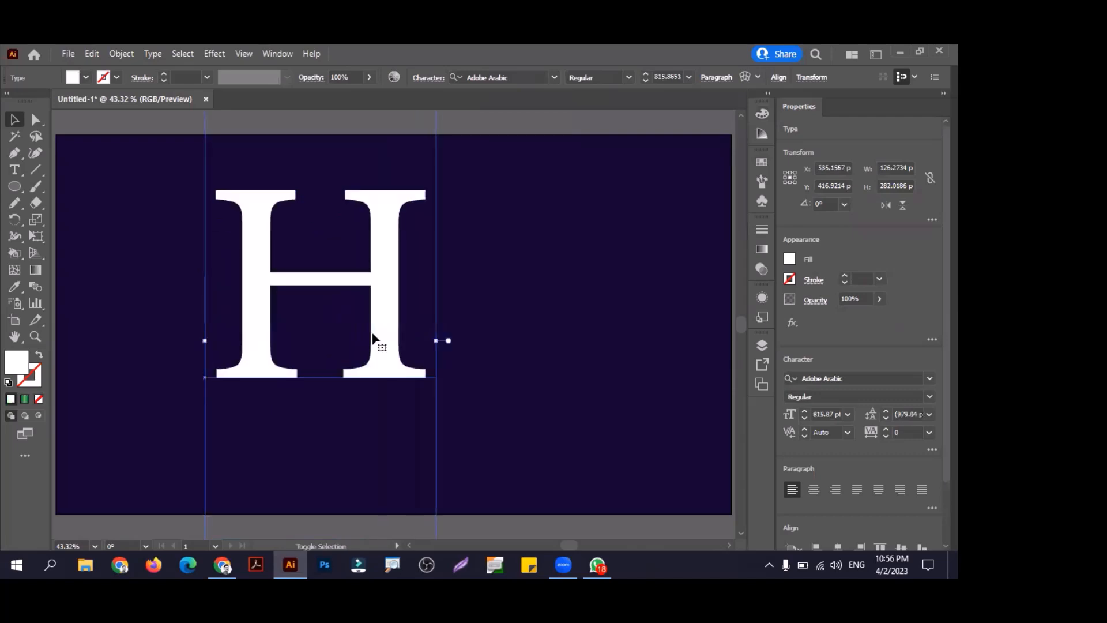
# Step: Set the letter's font to Akira Expanded Super Bold and scale it down to about 327 pt
pyautogui.rightClick(372, 339)
pyautogui.click(525, 76)
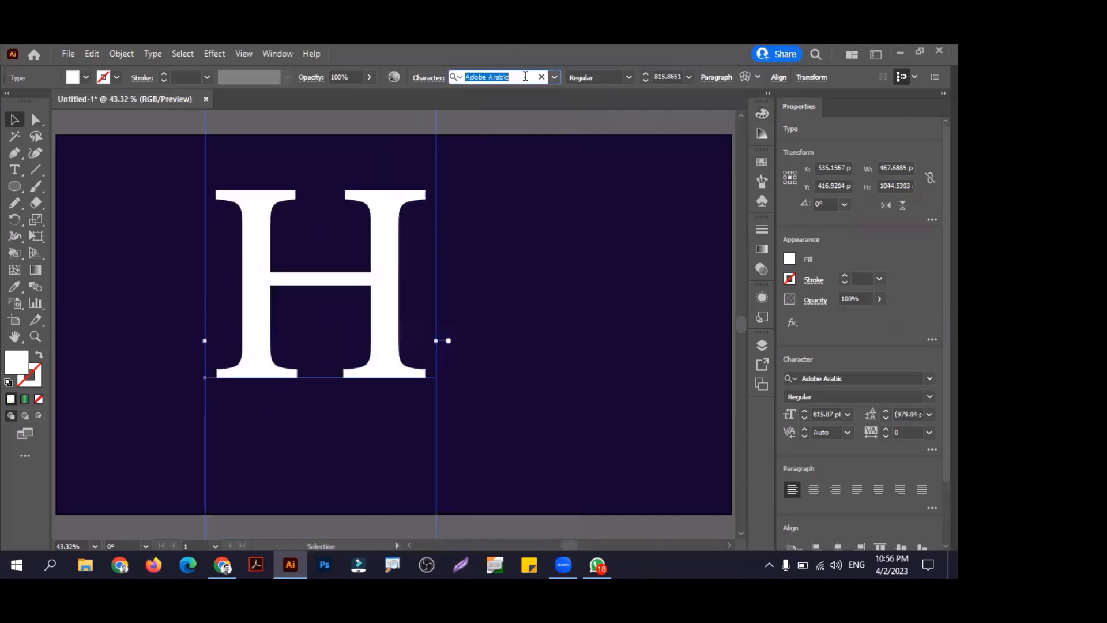
pyautogui.write('ak')
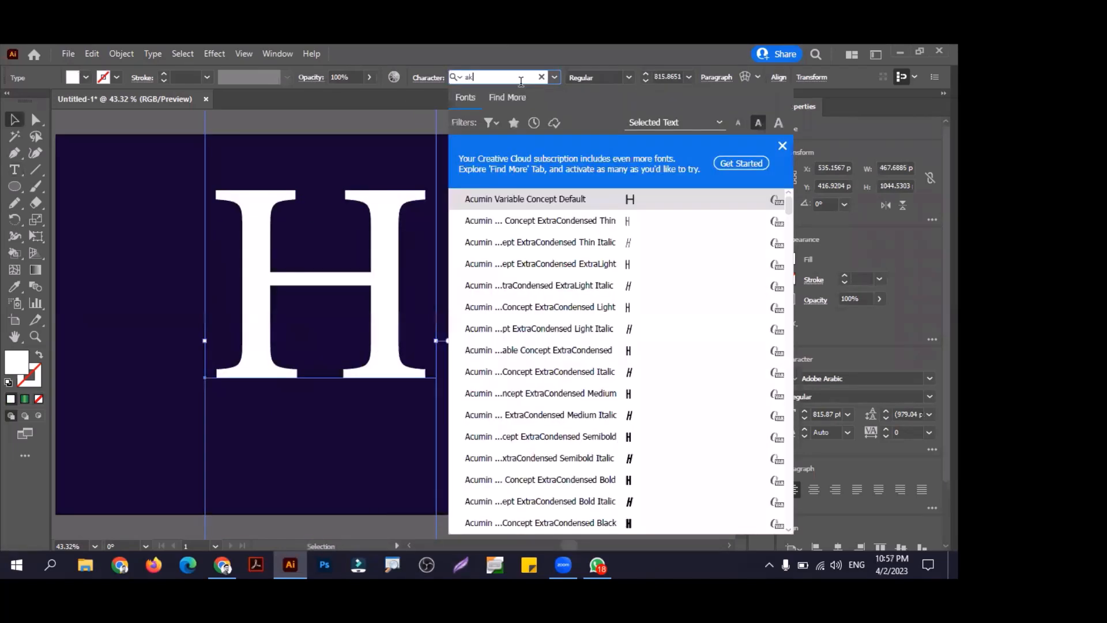
pyautogui.click(543, 133)
pyautogui.moveTo(473, 225); pyautogui.dragTo(508, 327)
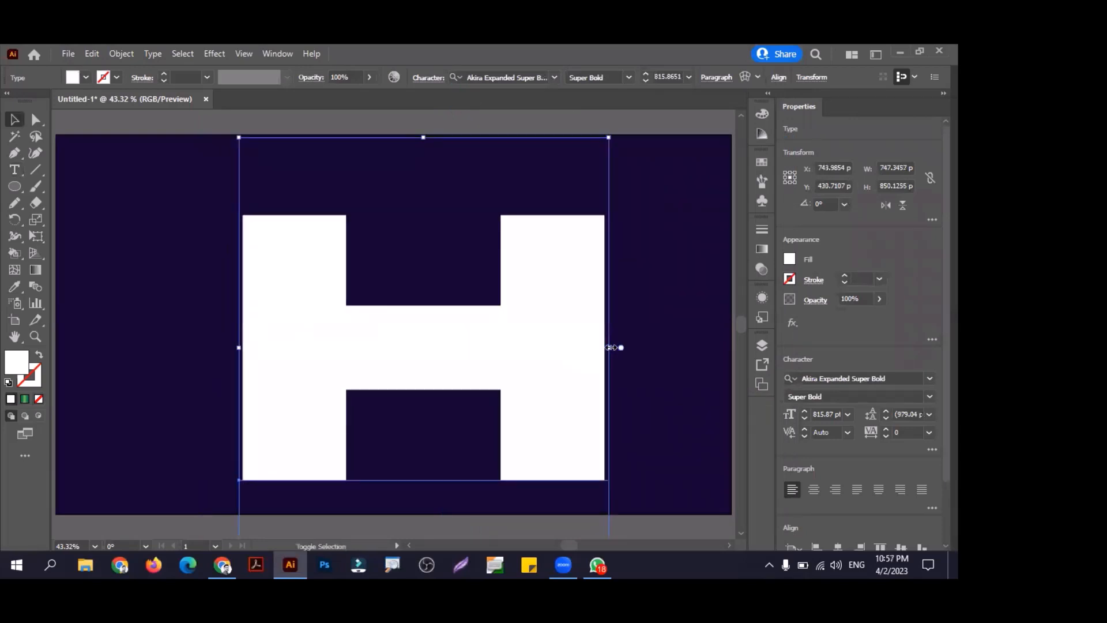
pyautogui.moveTo(610, 347); pyautogui.dragTo(388, 349)
# Step: Try the MUSCULAR STRENGTH Bold and Anton fonts on the letter H
pyautogui.click(534, 79)
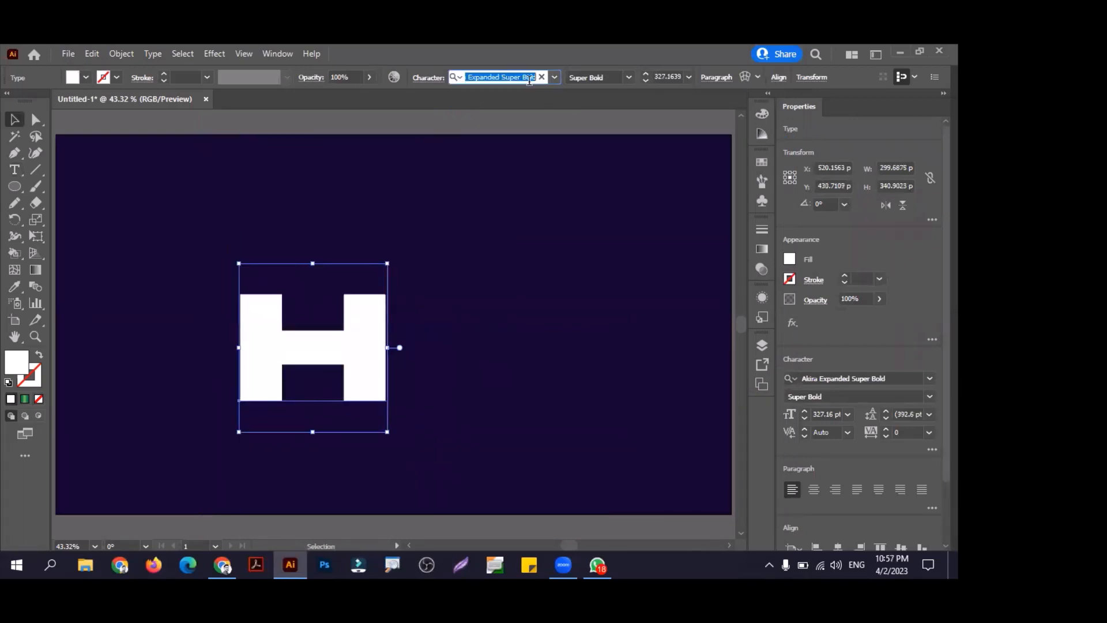
pyautogui.write('muscu')
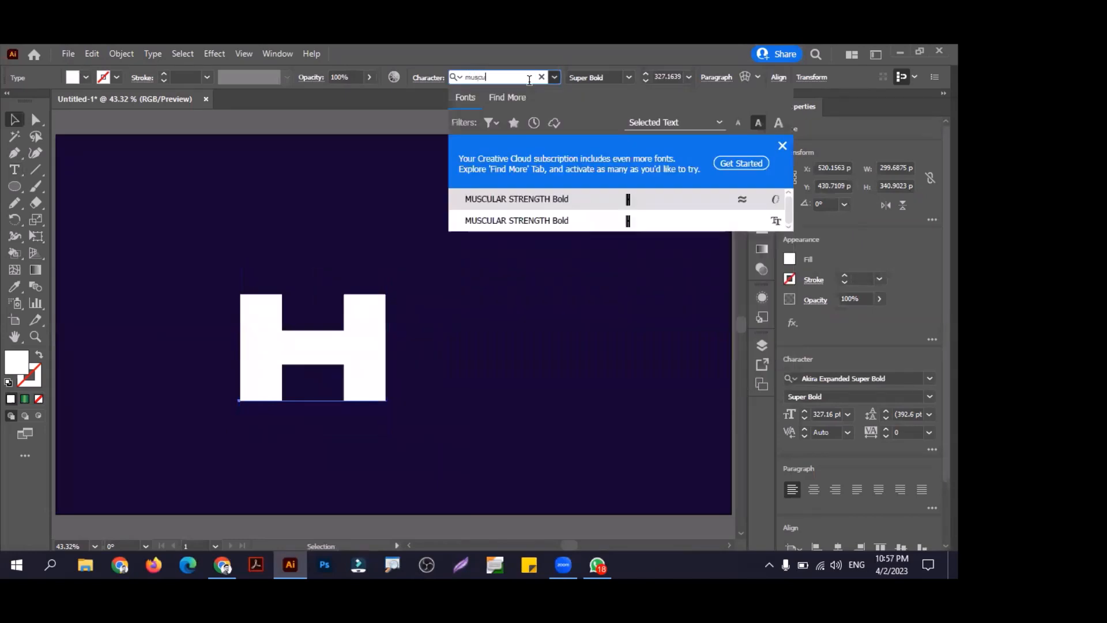
pyautogui.press('Return')
pyautogui.click(529, 79)
pyautogui.write('a')
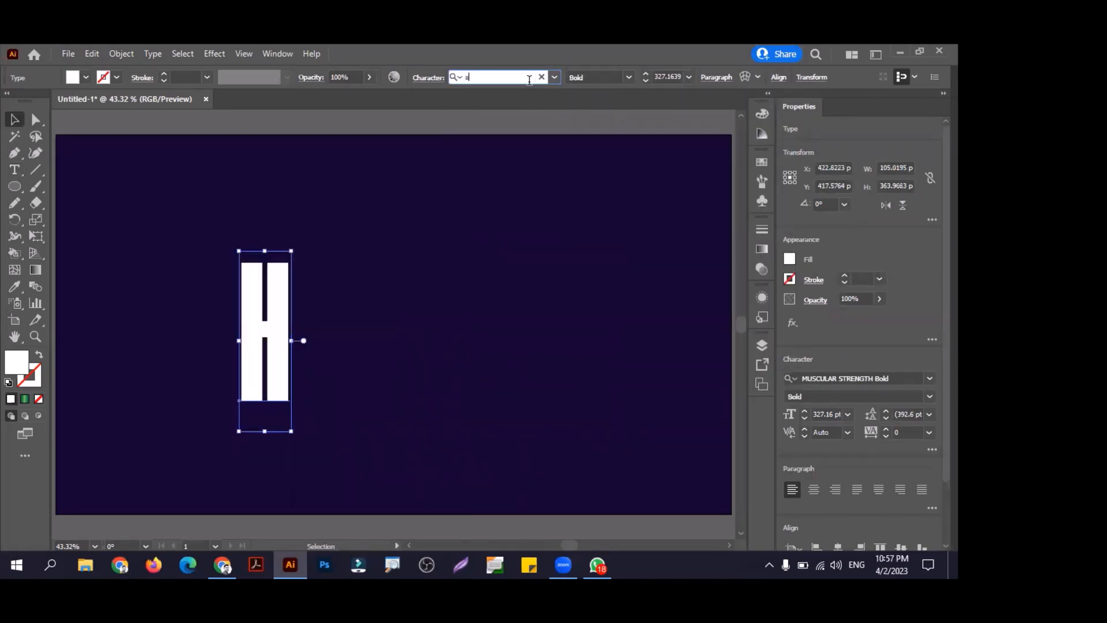
pyautogui.write('r')
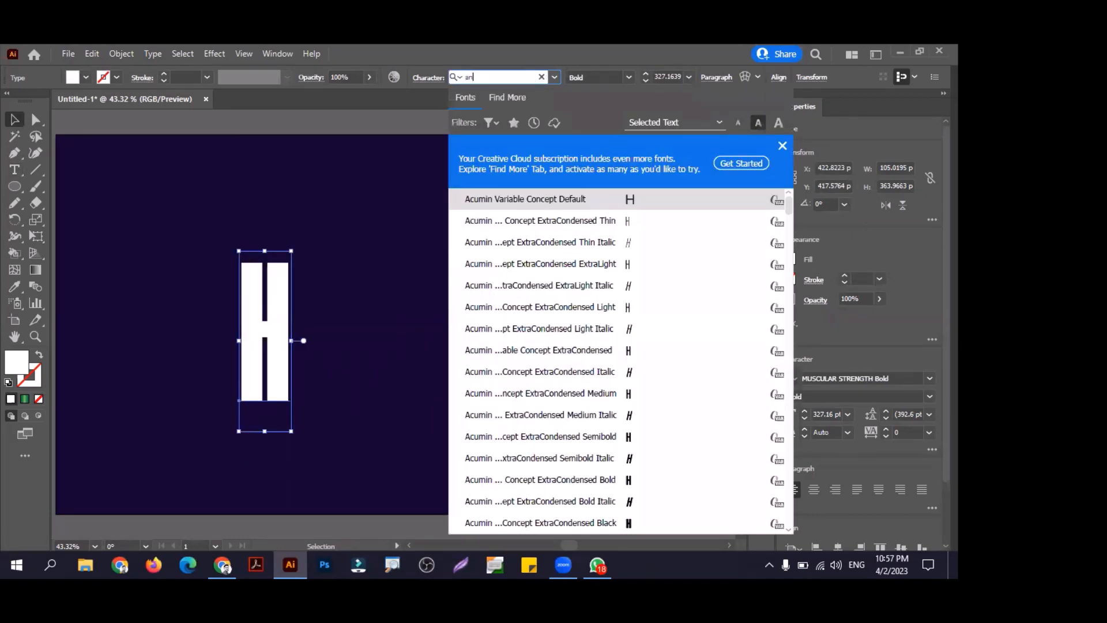
pyautogui.write('ton')
pyautogui.press('Return')
# Step: Set the letter H in the Poppins Bold font
pyautogui.write('p')
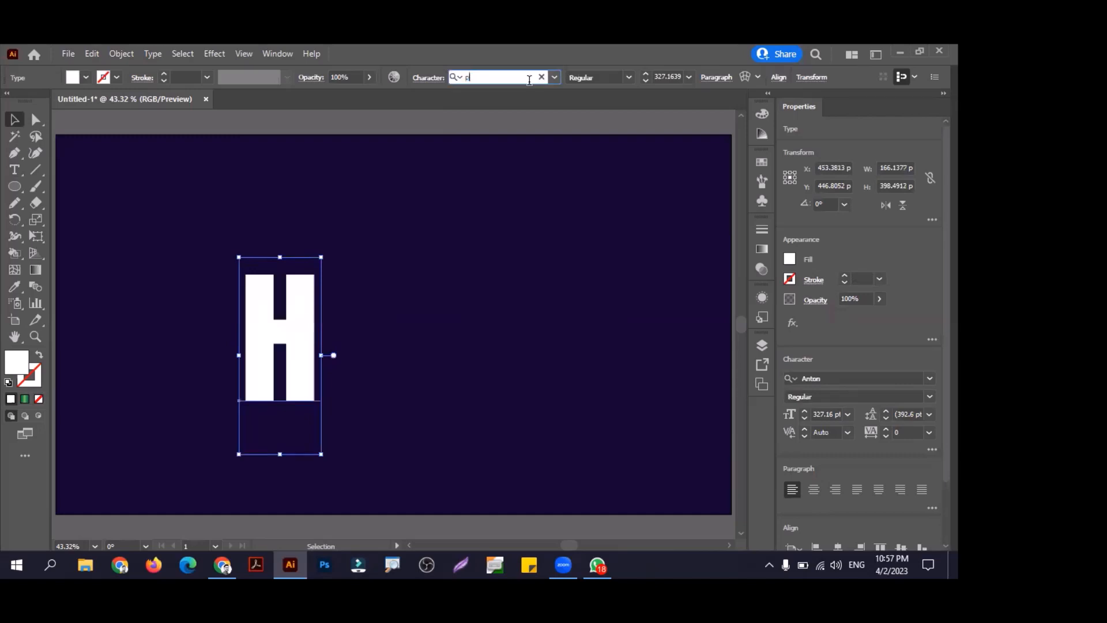
pyautogui.write('opp')
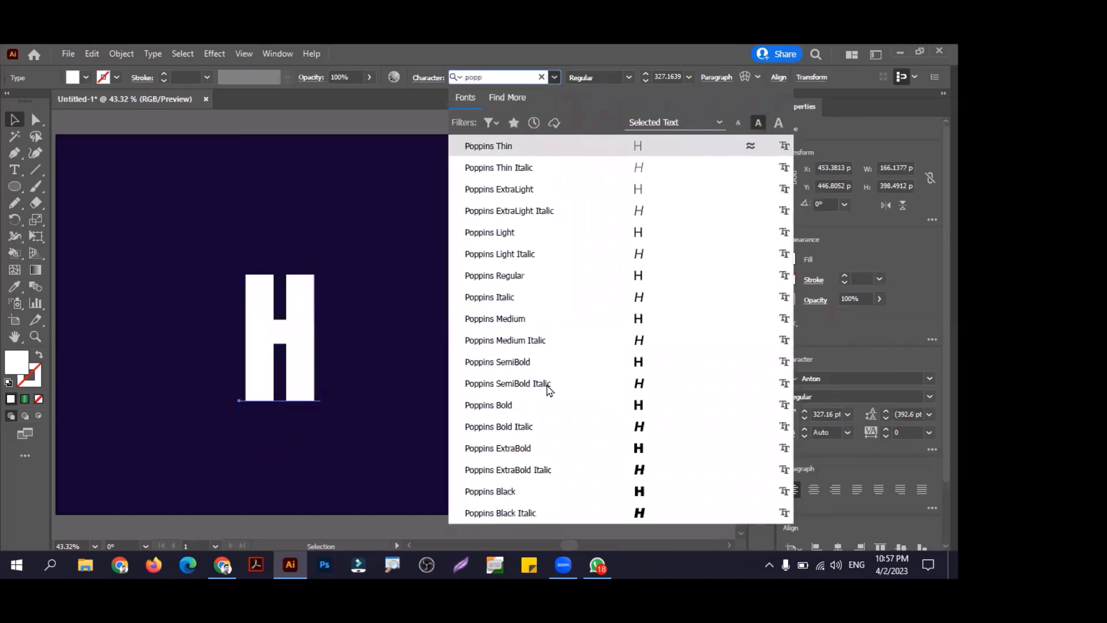
pyautogui.click(521, 405)
# Step: Convert the letter H to outlines and enlarge it to about 364 by 421 px
pyautogui.rightClick(365, 356)
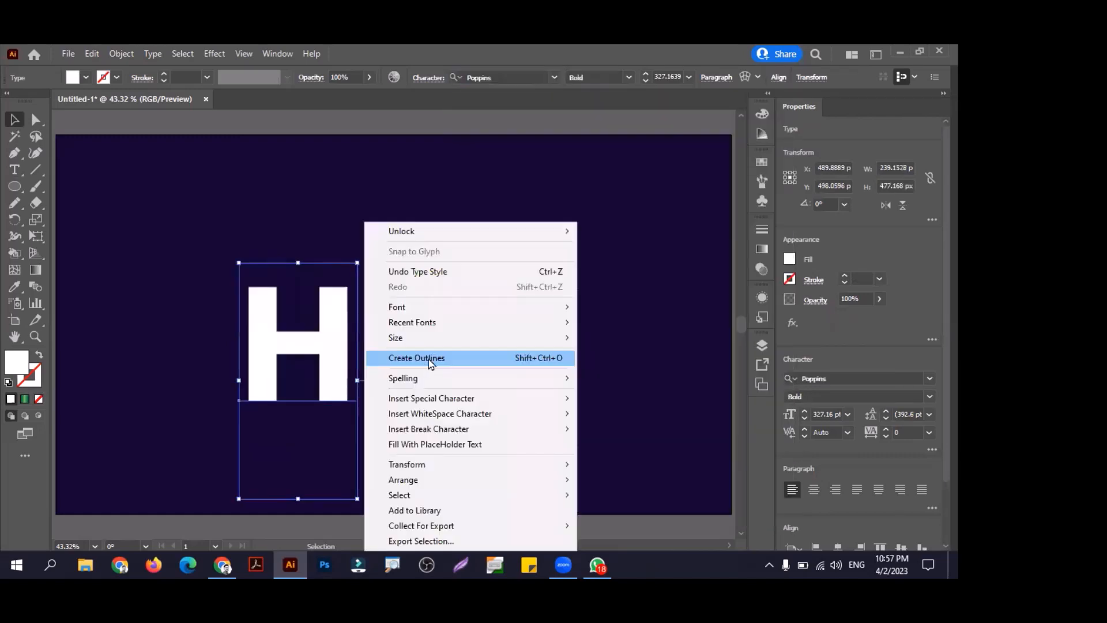
pyautogui.click(432, 358)
pyautogui.moveTo(330, 351); pyautogui.dragTo(506, 268)
pyautogui.moveTo(480, 316); pyautogui.dragTo(503, 351)
# Step: Switch to Chrome and browse the image results for a text blend example
pyautogui.click(222, 565)
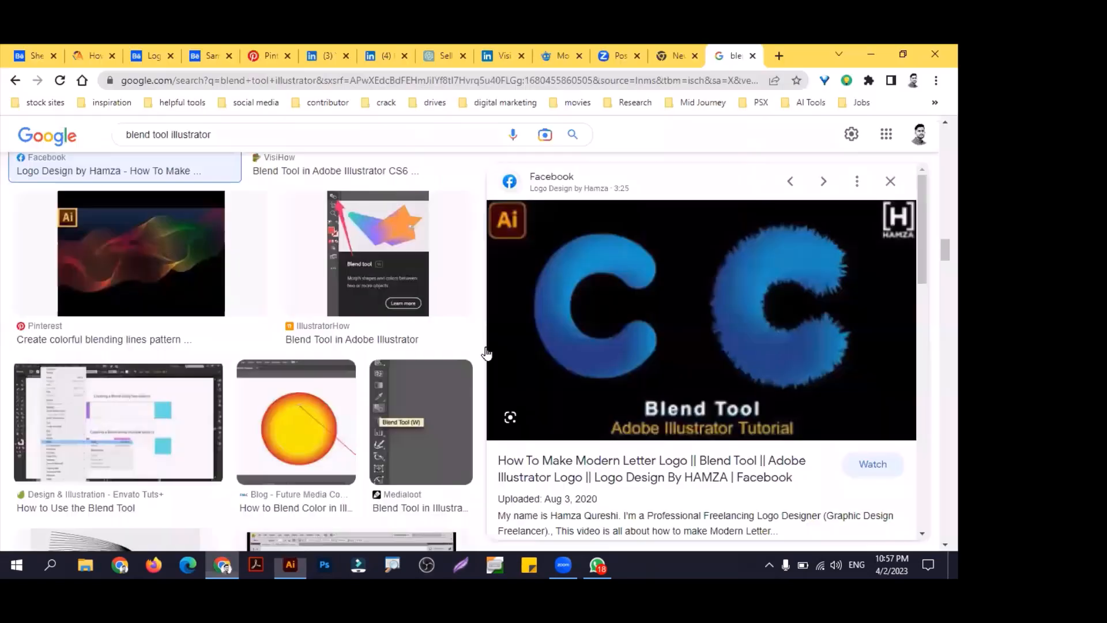
pyautogui.scroll(-20, 261, 357)
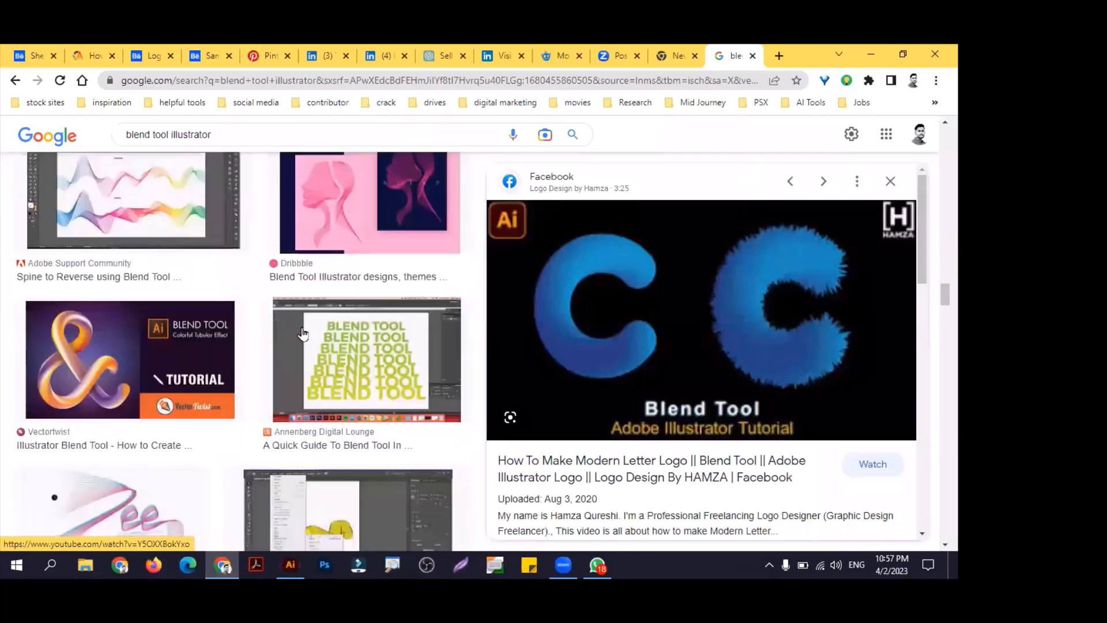
pyautogui.scroll(5, 304, 335)
pyautogui.scroll(-8, 305, 334)
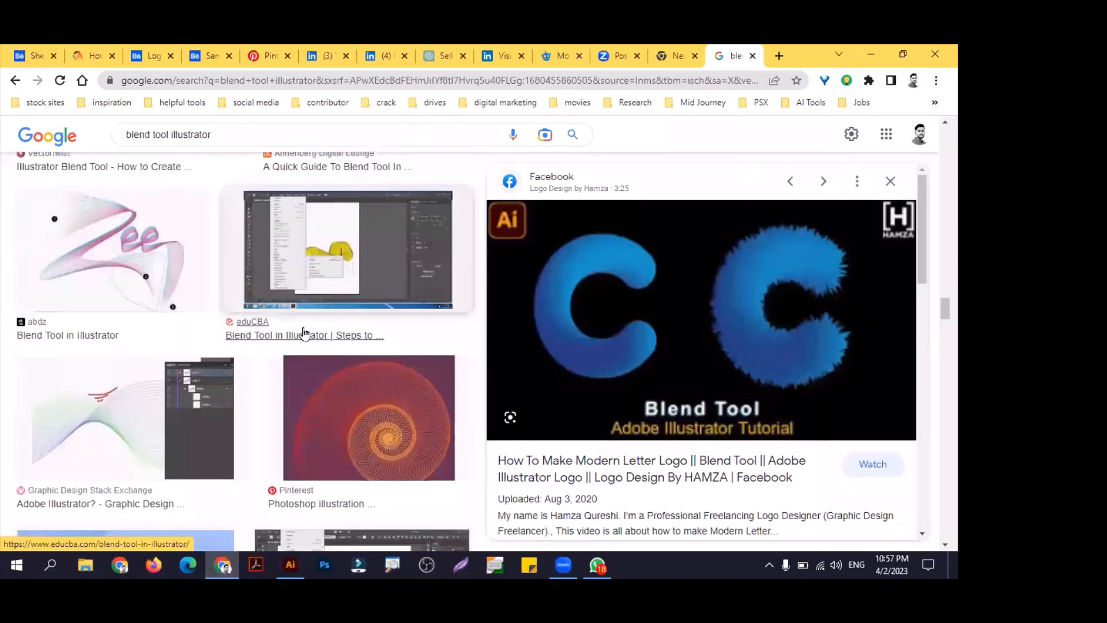
pyautogui.scroll(-7, 306, 334)
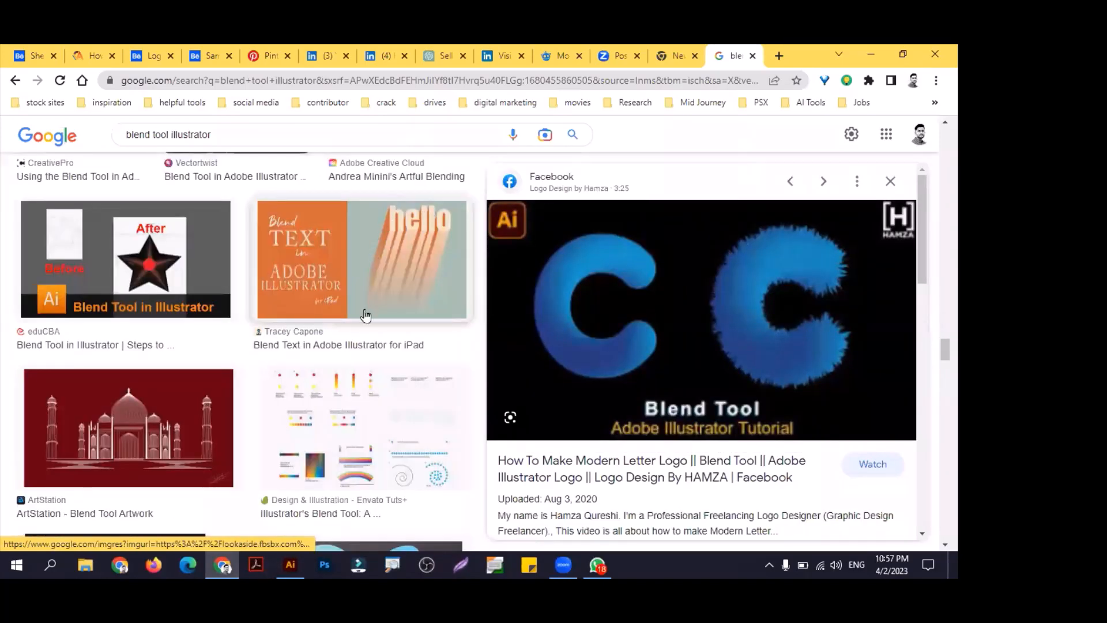
# Step: Switch to Illustrator, move the outlined H toward the artboard's upper-right area, and return to Chrome to recheck the hello text example
pyautogui.click(287, 564)
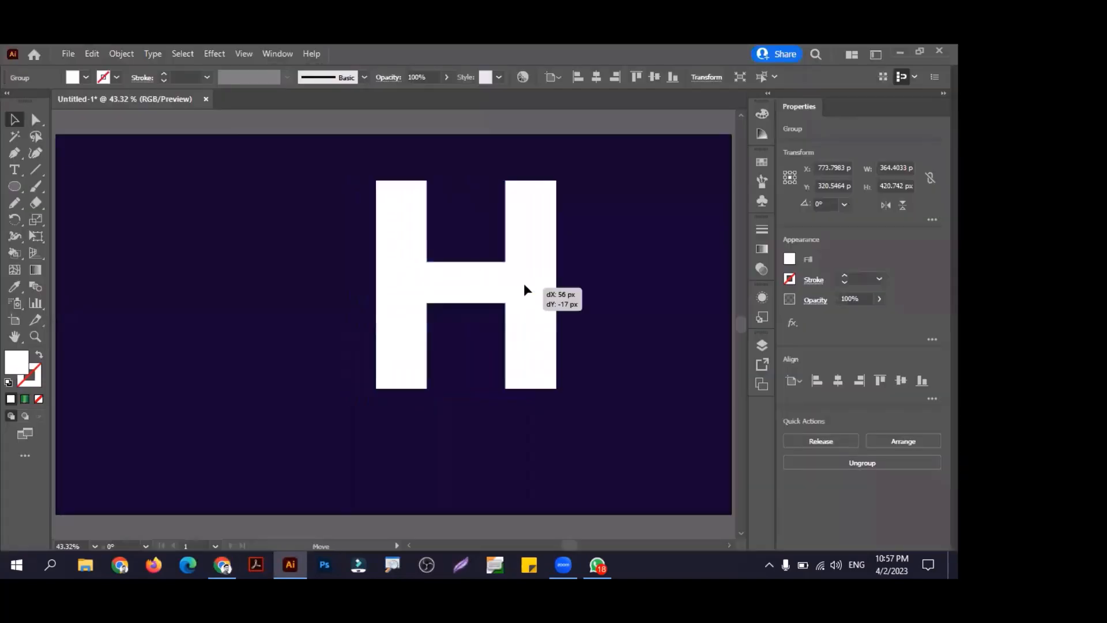
pyautogui.moveTo(524, 289); pyautogui.dragTo(623, 280)
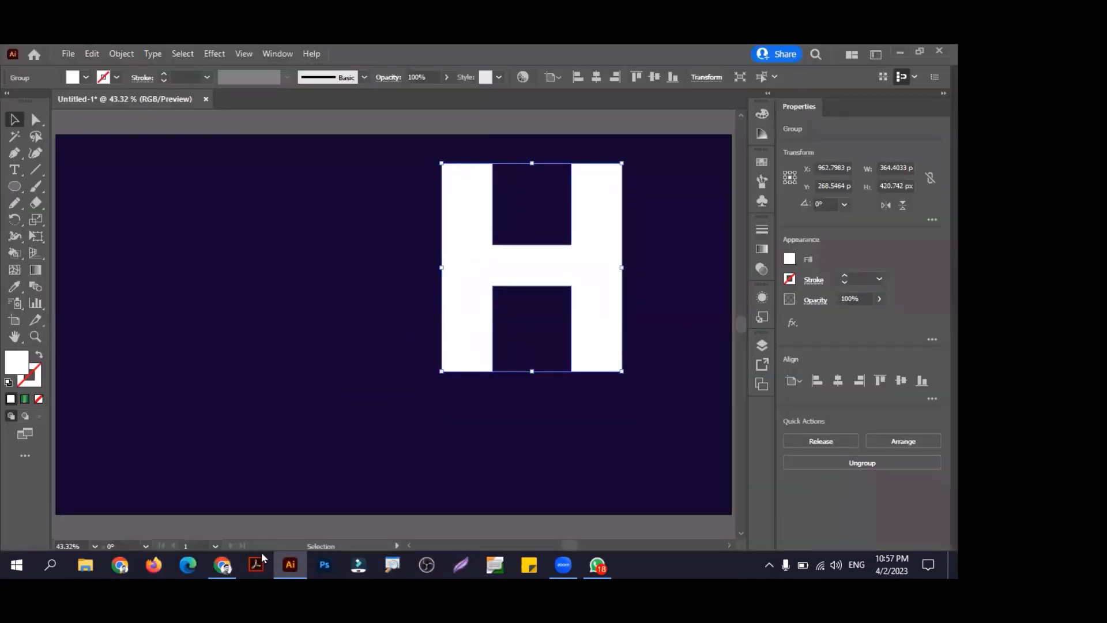
pyautogui.hotkey('alt', 'Tab')
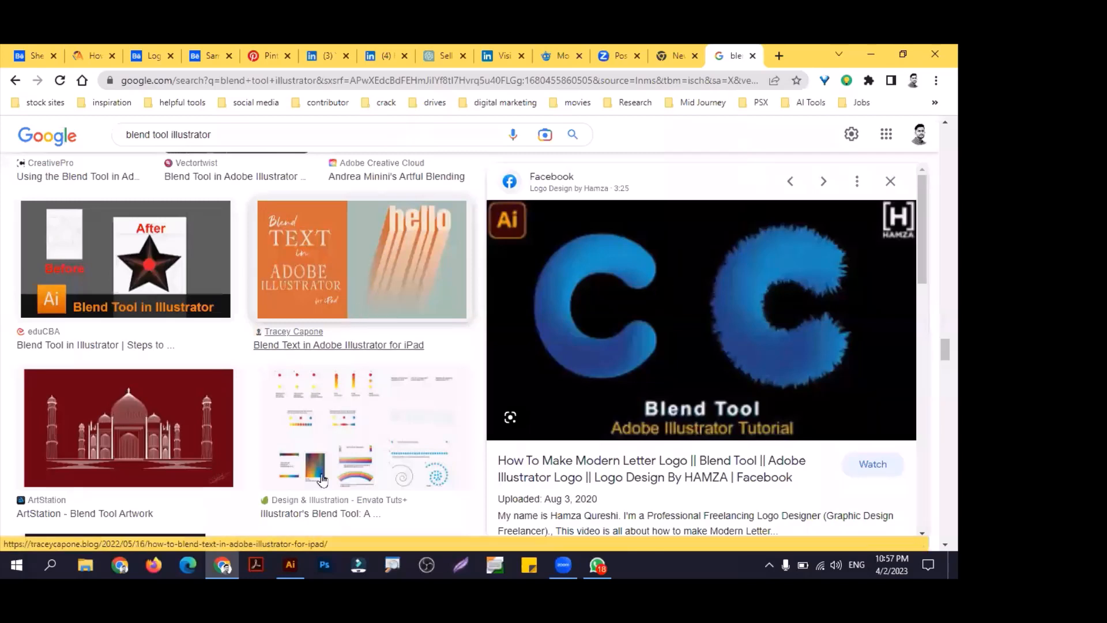
# Step: Switch to Illustrator and scale the outlined H down to about 160 by 185 px
pyautogui.hotkey('alt', 'Tab')
pyautogui.keyDown('alt'); pyautogui.moveTo(582, 275); pyautogui.dragTo(400, 403); pyautogui.keyUp('alt')
pyautogui.hotkey('ctrl', 'z')
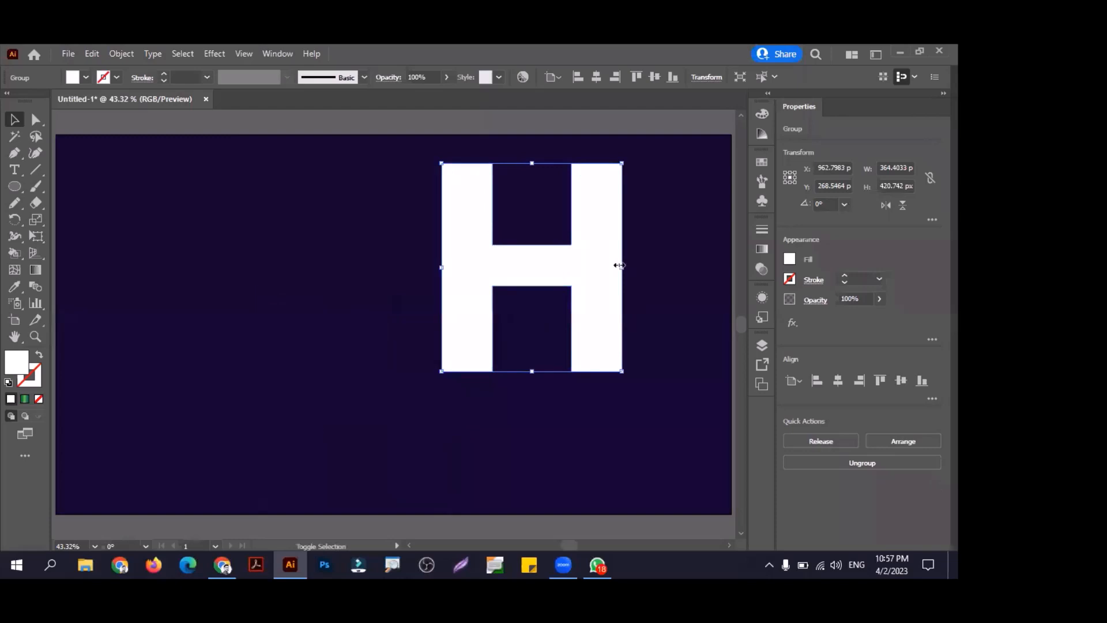
pyautogui.keyDown('shift'); pyautogui.moveTo(620, 266); pyautogui.dragTo(521, 235); pyautogui.keyUp('shift')
# Step: Duplicate the small H diagonally down to the left and fill the copy with the background's dark purple using the Eyedropper
pyautogui.keyDown('alt'); pyautogui.moveTo(516, 243); pyautogui.dragTo(413, 365); pyautogui.keyUp('alt')
pyautogui.press('i')
pyautogui.click(381, 240)
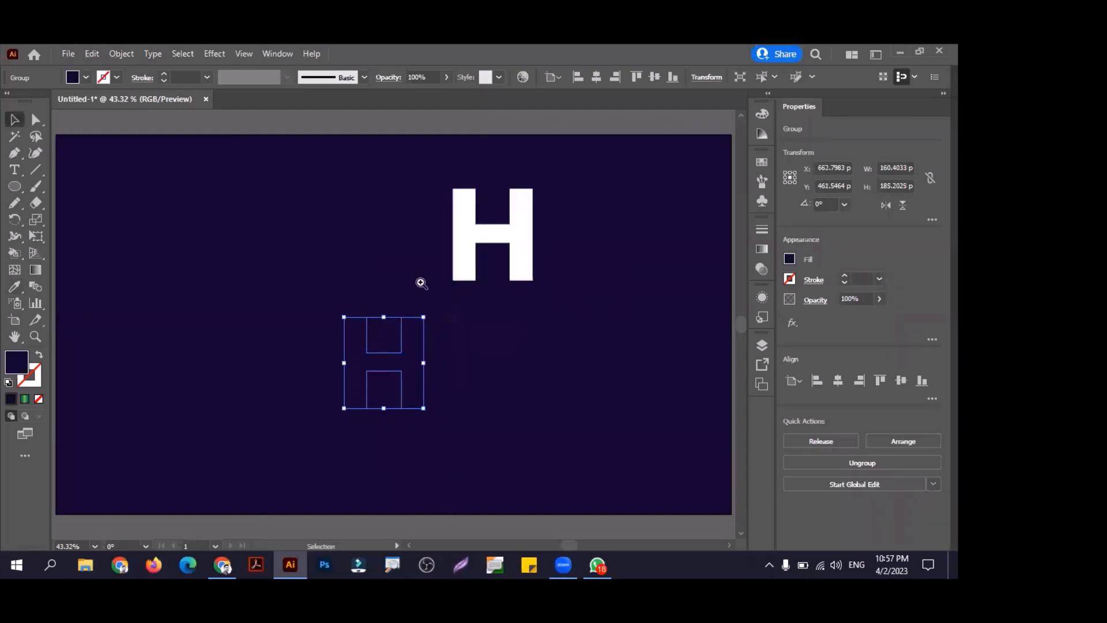
# Step: Make a blend between the white H and its dark purple copy
pyautogui.moveTo(421, 282); pyautogui.dragTo(506, 309)
pyautogui.moveTo(280, 181); pyautogui.dragTo(618, 444)
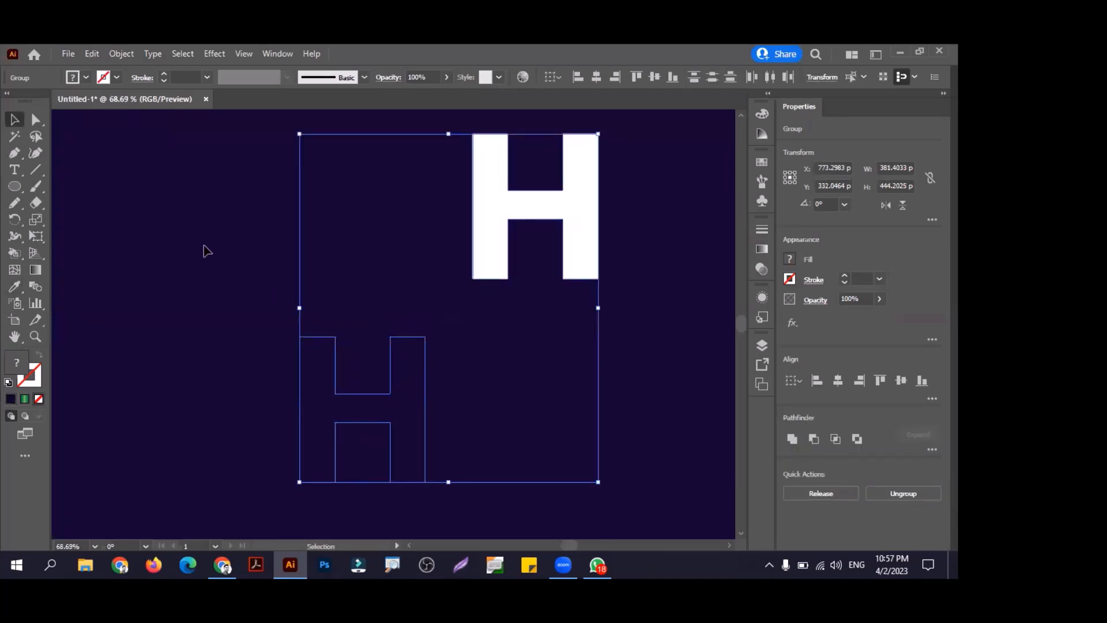
pyautogui.click(119, 53)
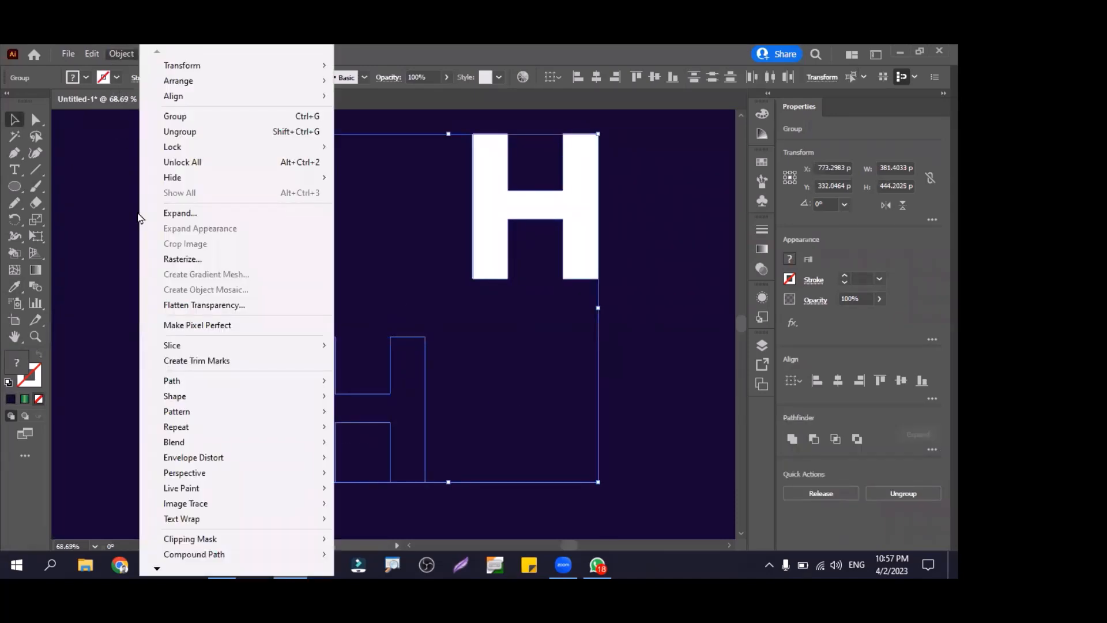
pyautogui.moveTo(251, 445)
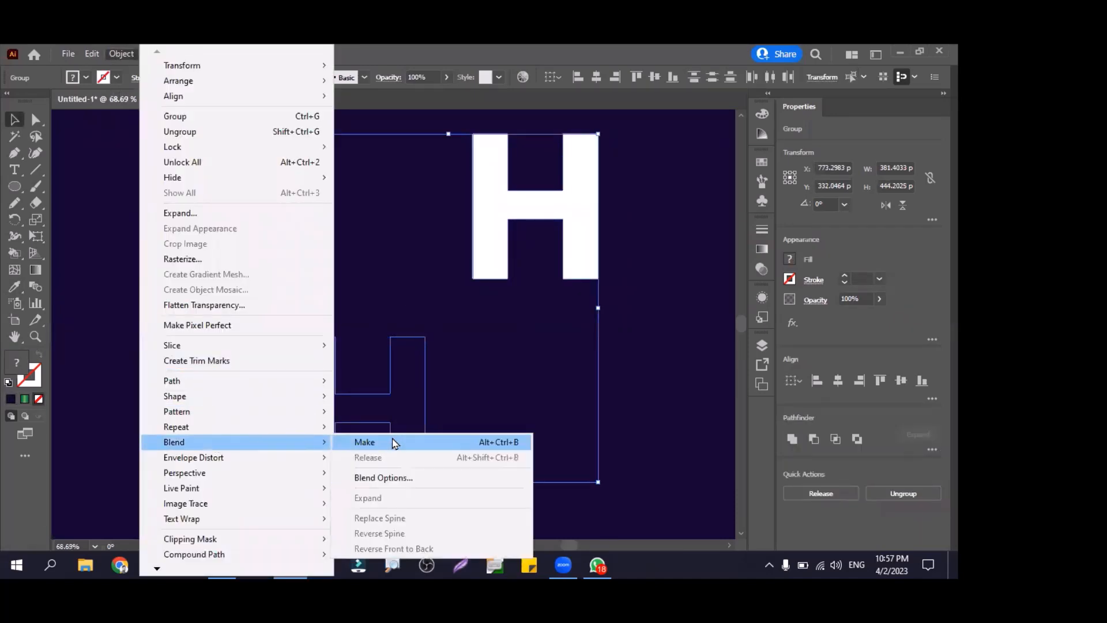
pyautogui.click(394, 442)
pyautogui.click(210, 349)
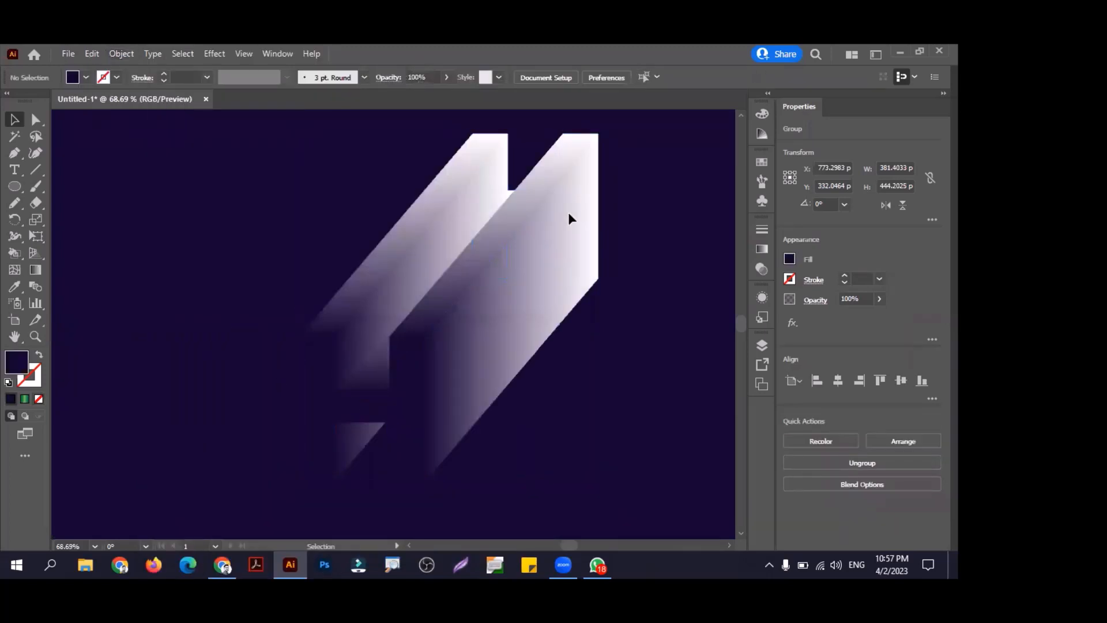
pyautogui.moveTo(616, 317); pyautogui.dragTo(557, 342)
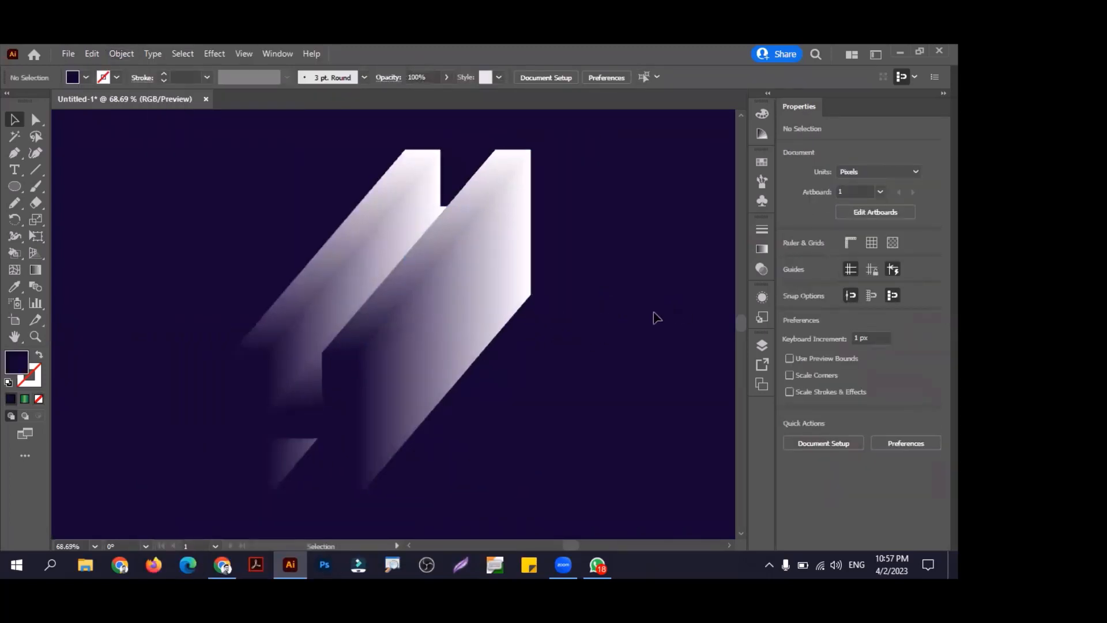
pyautogui.scroll(-3, 616, 318)
pyautogui.scroll(2, 597, 324)
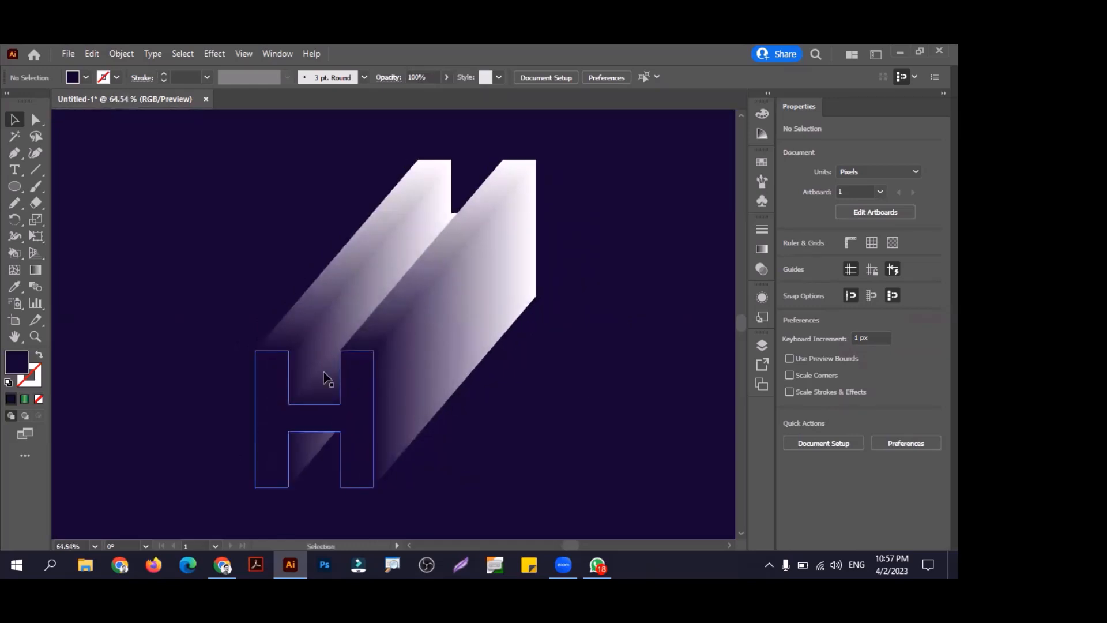
# Step: Isolate the white H inside the blend, send it to the back, and exit isolation
pyautogui.click(507, 198)
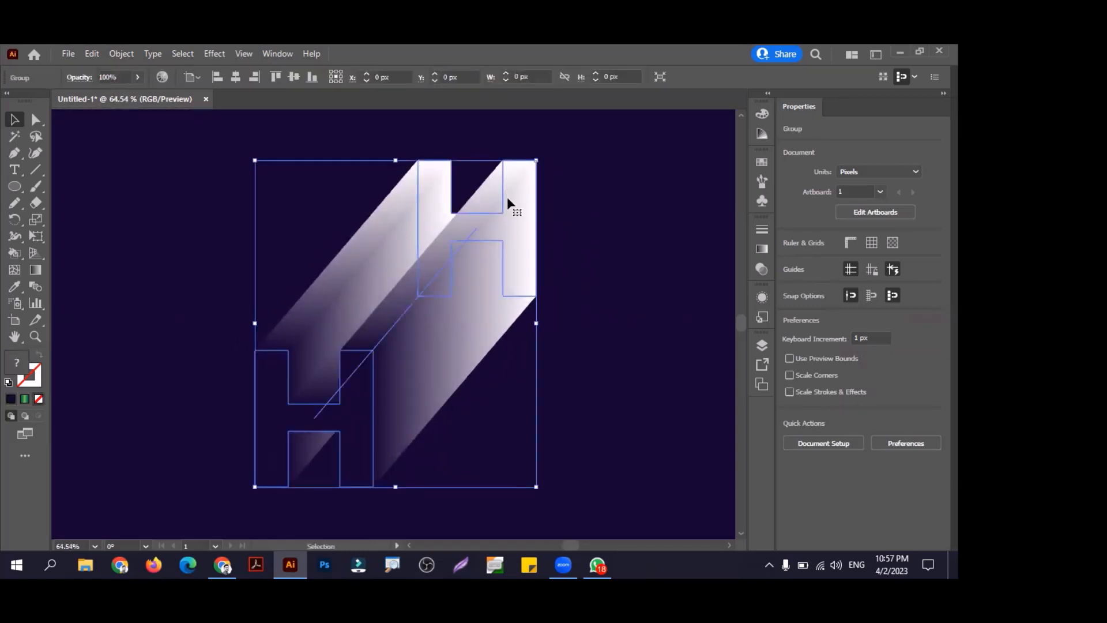
pyautogui.doubleClick(507, 196)
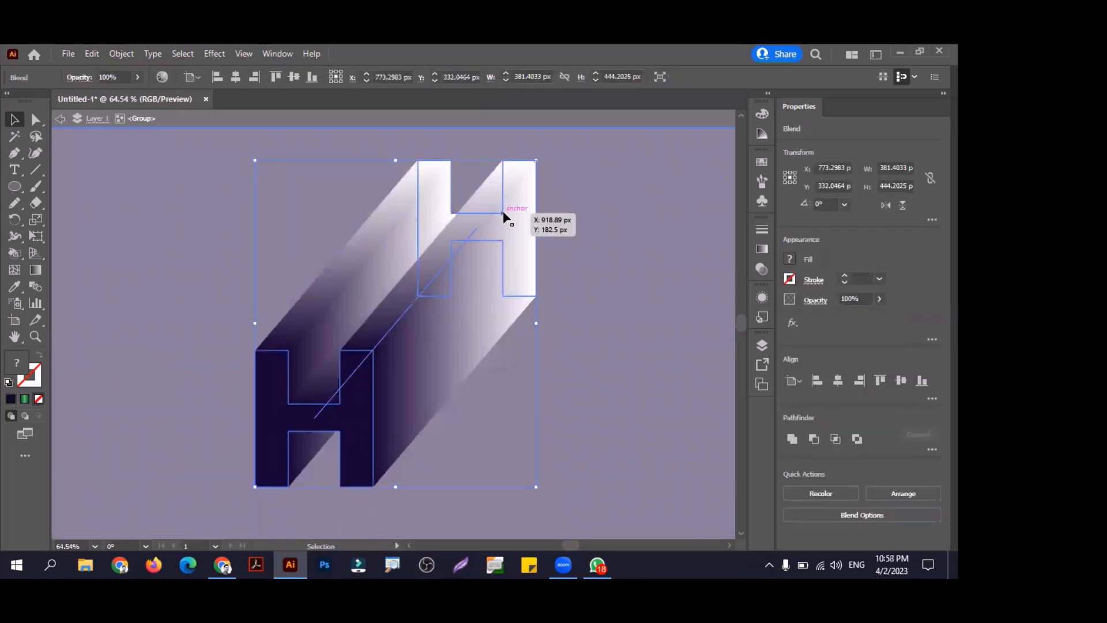
pyautogui.doubleClick(517, 232)
pyautogui.rightClick(517, 232)
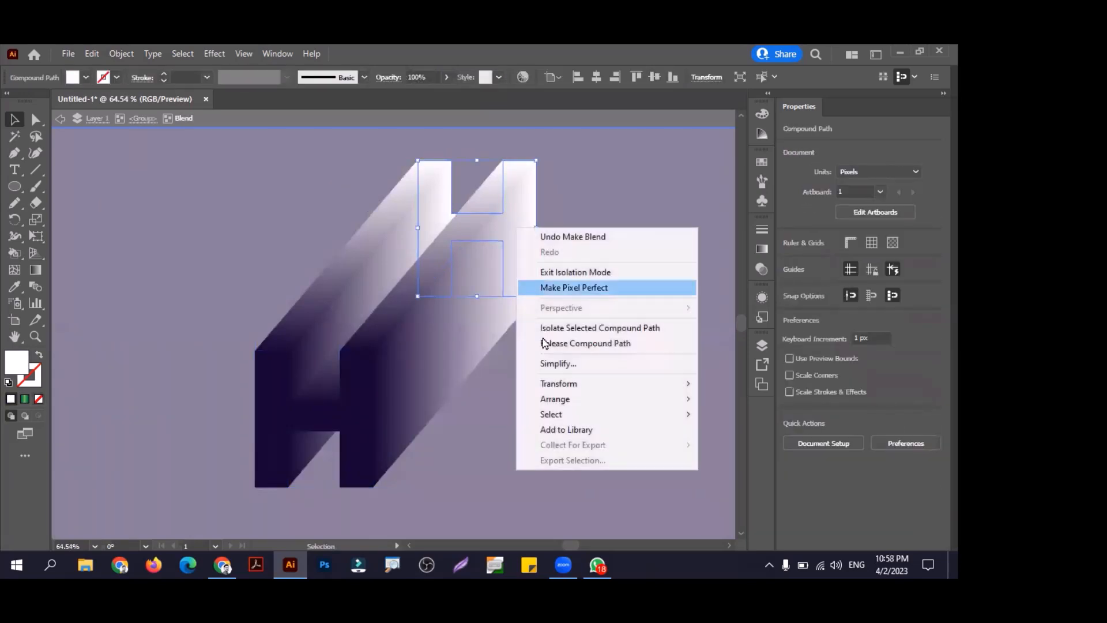
pyautogui.moveTo(577, 399)
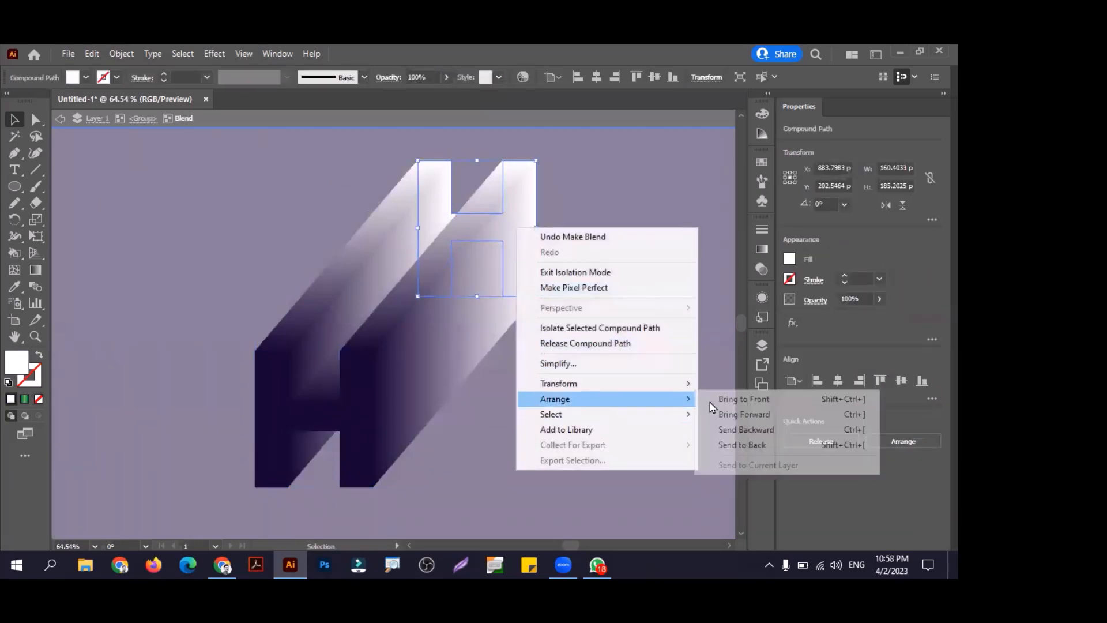
pyautogui.click(727, 445)
pyautogui.doubleClick(619, 321)
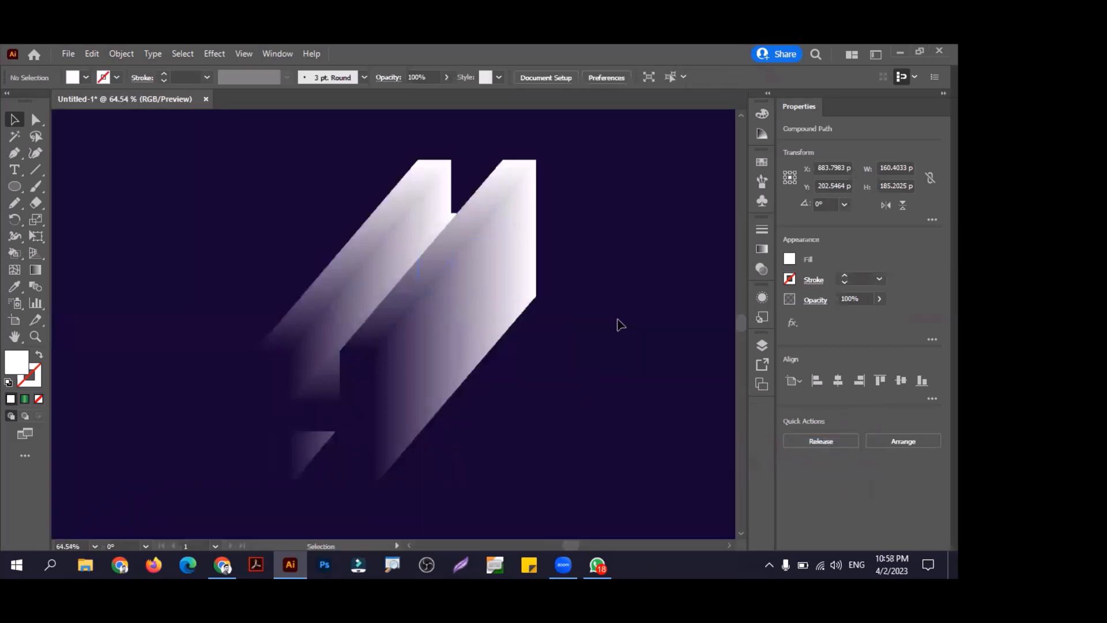
# Step: Reverse the H blend's front-to-back stacking order
pyautogui.click(473, 265)
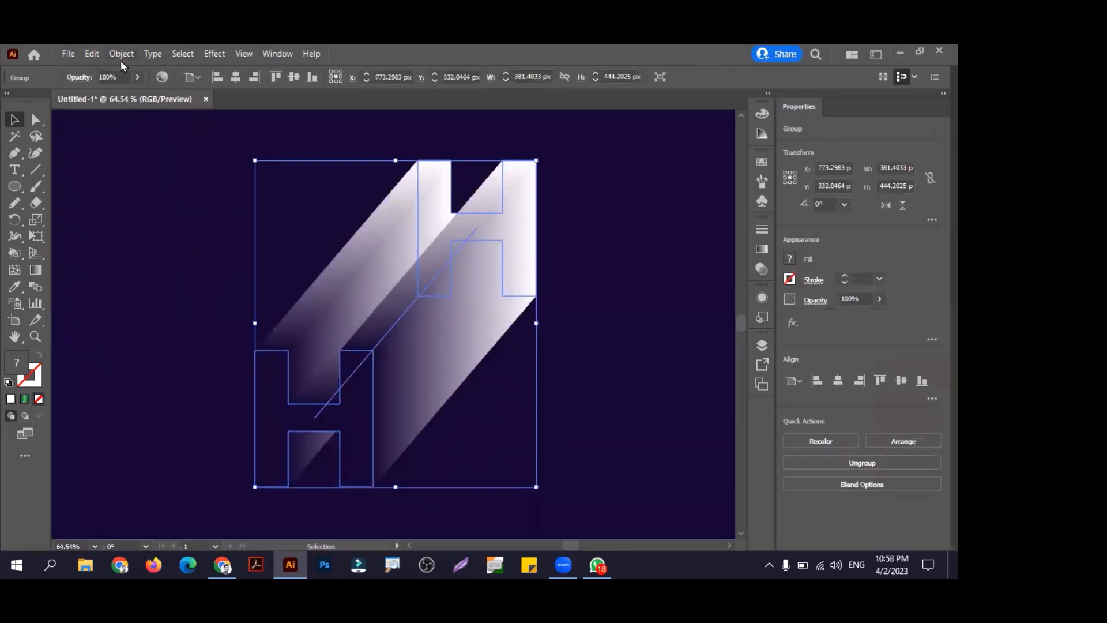
pyautogui.click(121, 54)
pyautogui.moveTo(331, 450)
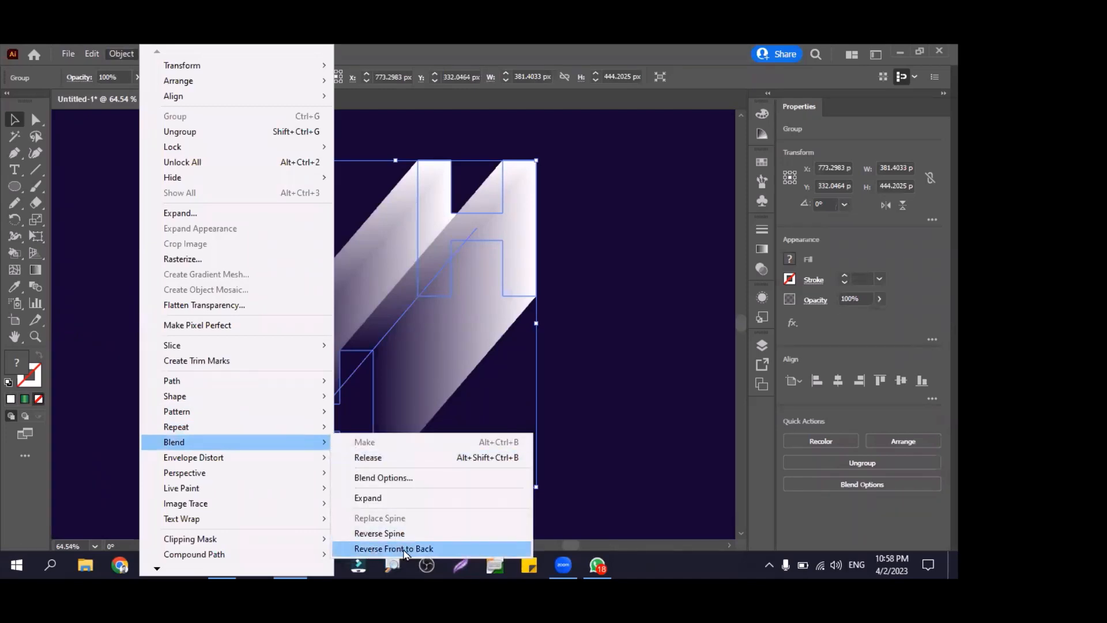
pyautogui.click(431, 549)
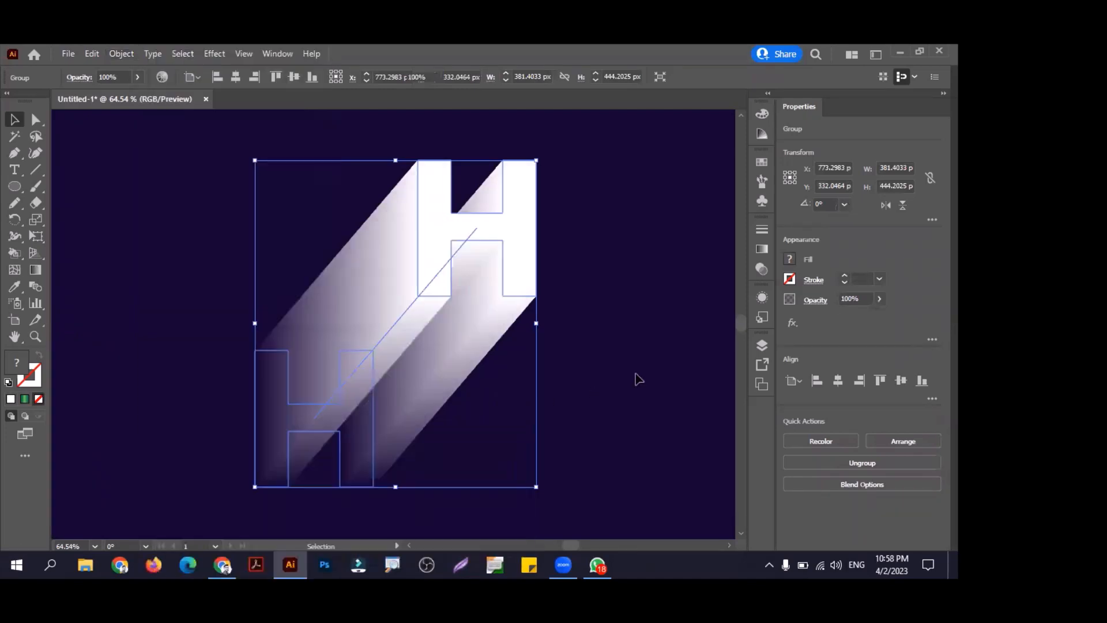
pyautogui.click(637, 376)
pyautogui.scroll(2, 475, 355)
pyautogui.moveTo(555, 253); pyautogui.dragTo(558, 255)
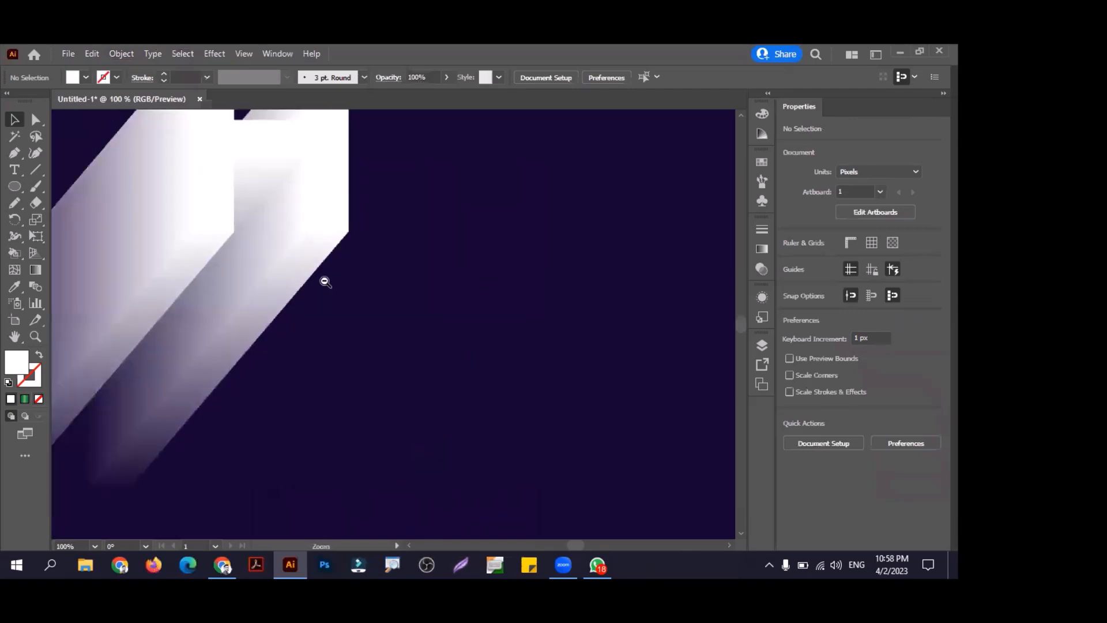
pyautogui.scroll(-2, 323, 279)
pyautogui.scroll(1, 427, 327)
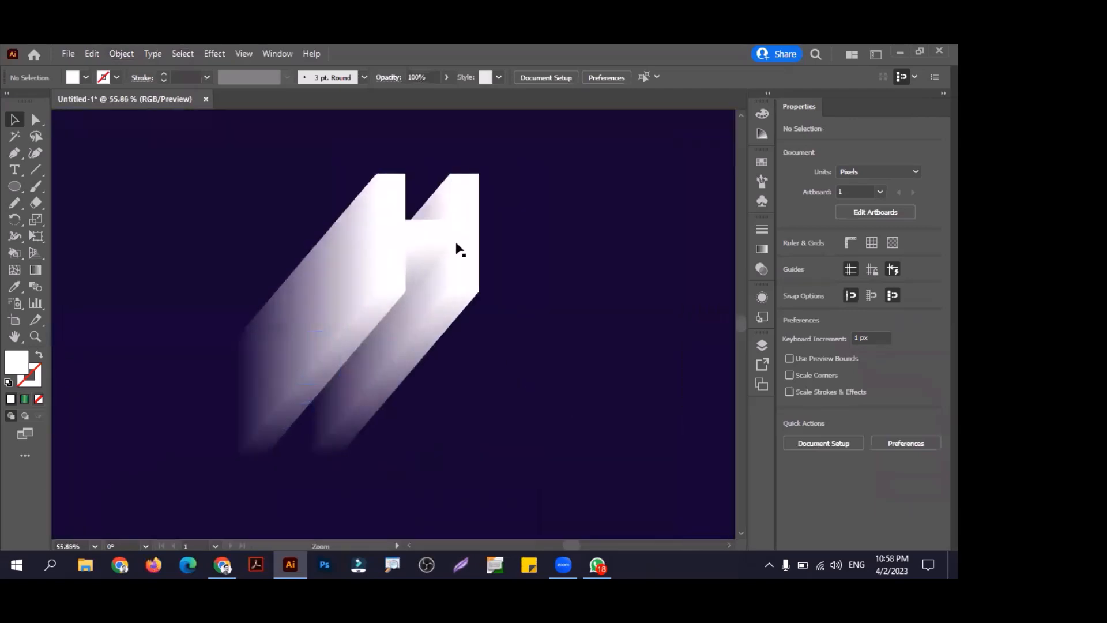
# Step: Isolate the white H inside the blend, recolor it cyan 00FFFF using RGB values, and exit isolation
pyautogui.click(457, 219)
pyautogui.doubleClick(478, 229)
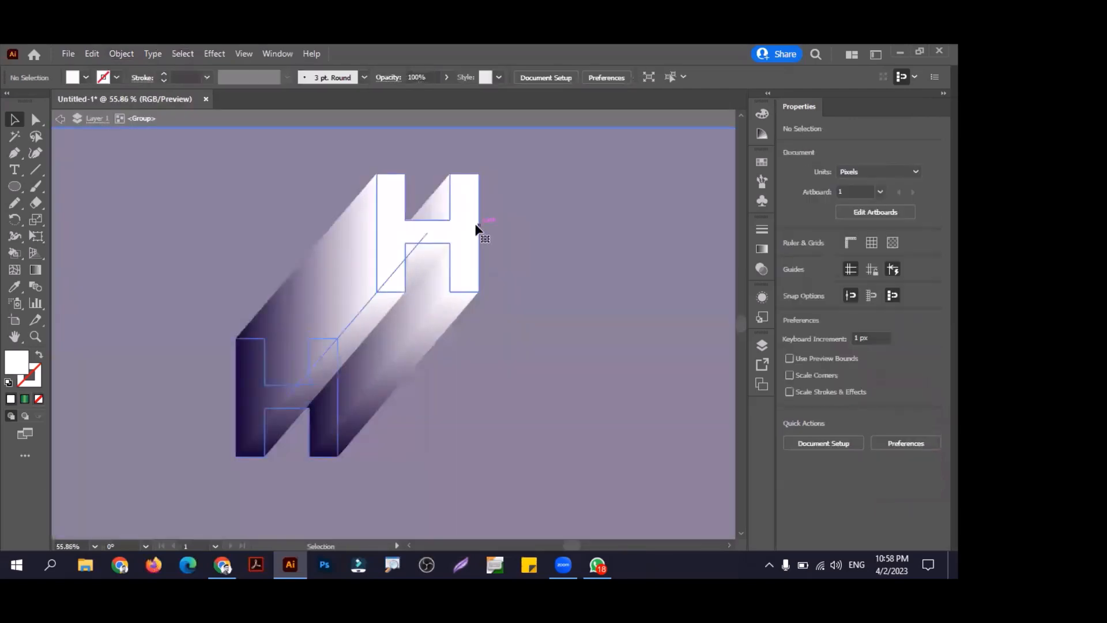
pyautogui.doubleClick(432, 237)
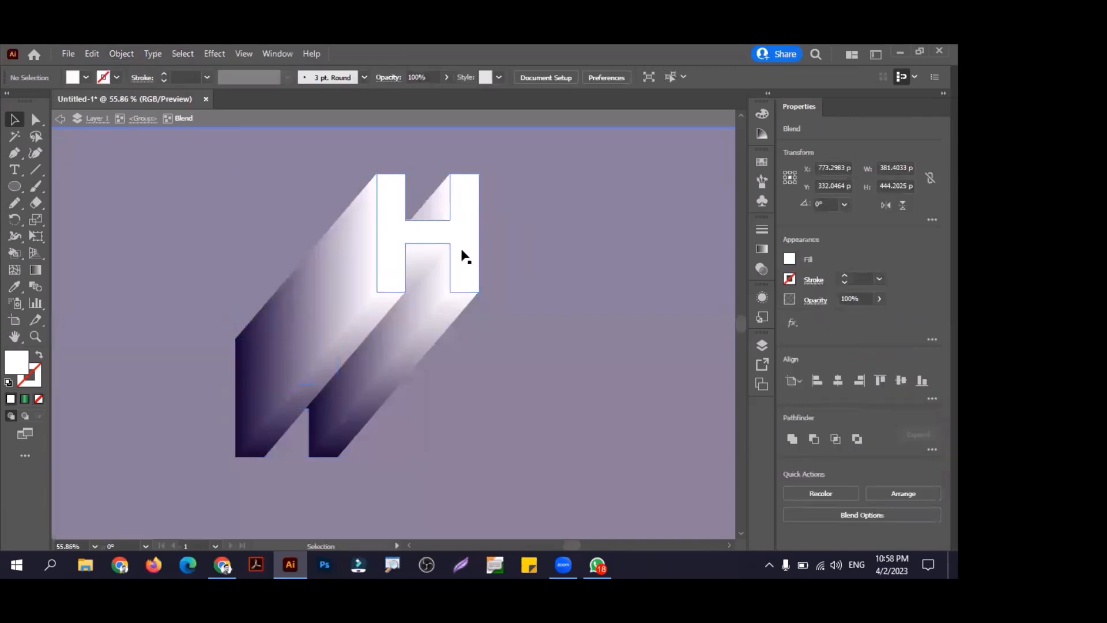
pyautogui.click(762, 113)
pyautogui.click(739, 109)
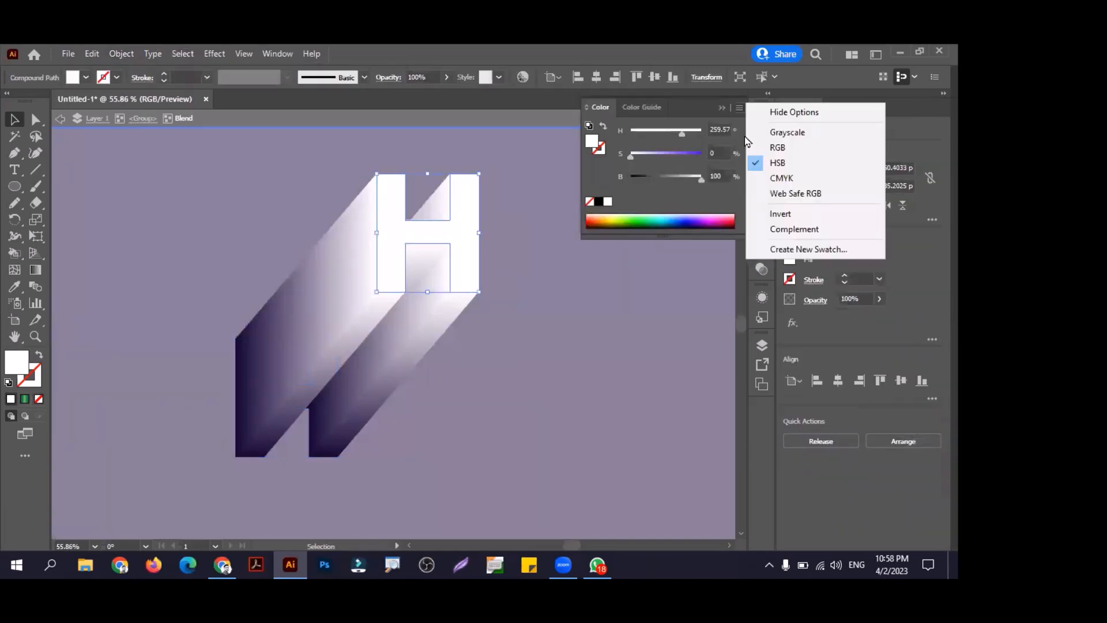
pyautogui.click(782, 146)
pyautogui.moveTo(645, 132); pyautogui.dragTo(624, 137)
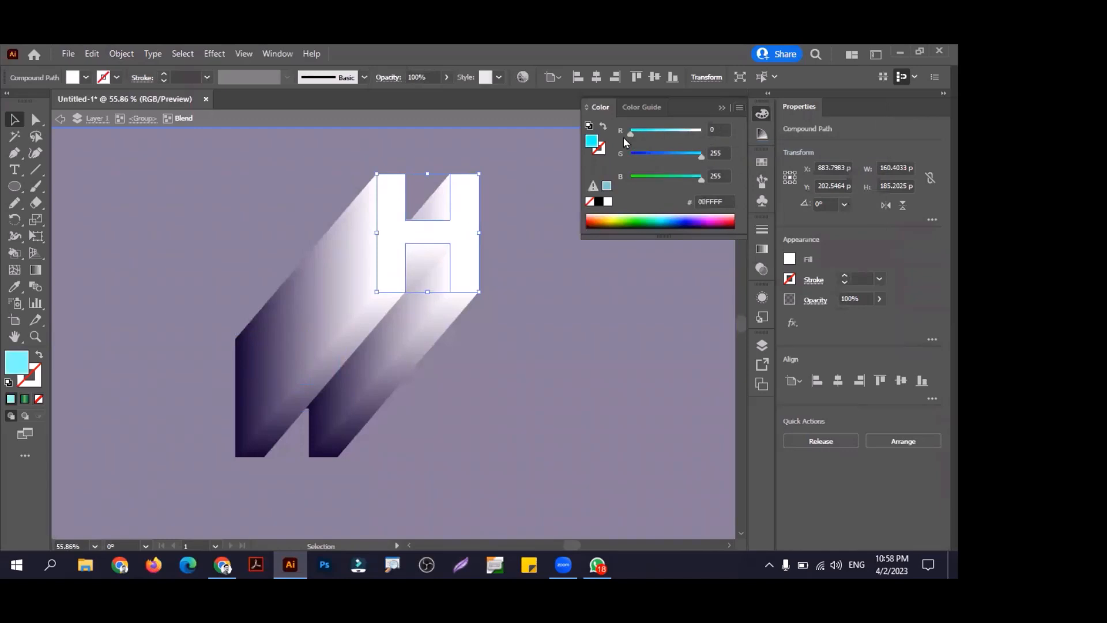
pyautogui.doubleClick(548, 331)
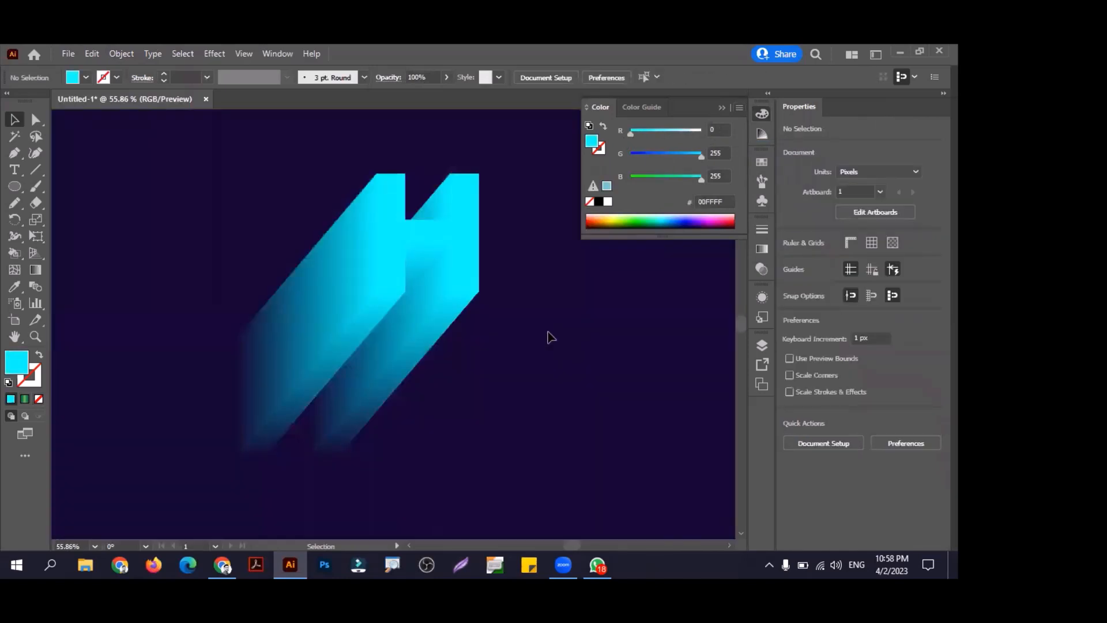
# Step: Undo the cyan recolor, the reversed order, the blend and the dark purple fill of the lower H
pyautogui.moveTo(354, 424); pyautogui.dragTo(421, 367)
pyautogui.moveTo(263, 402); pyautogui.dragTo(748, 140)
pyautogui.click(175, 245)
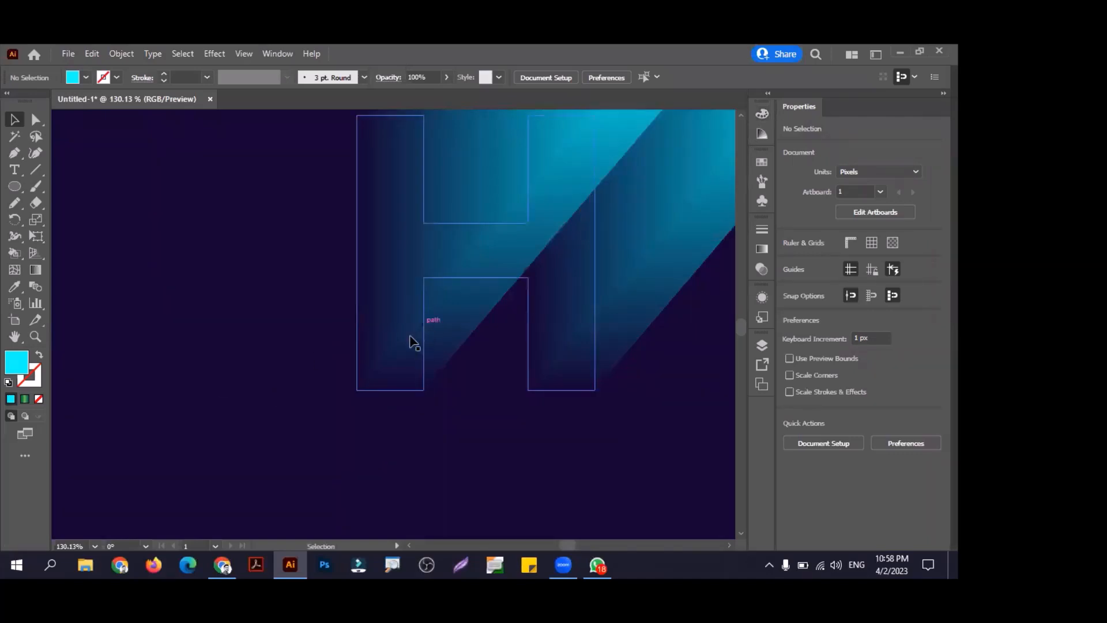
pyautogui.hotkey('ctrl', '0')
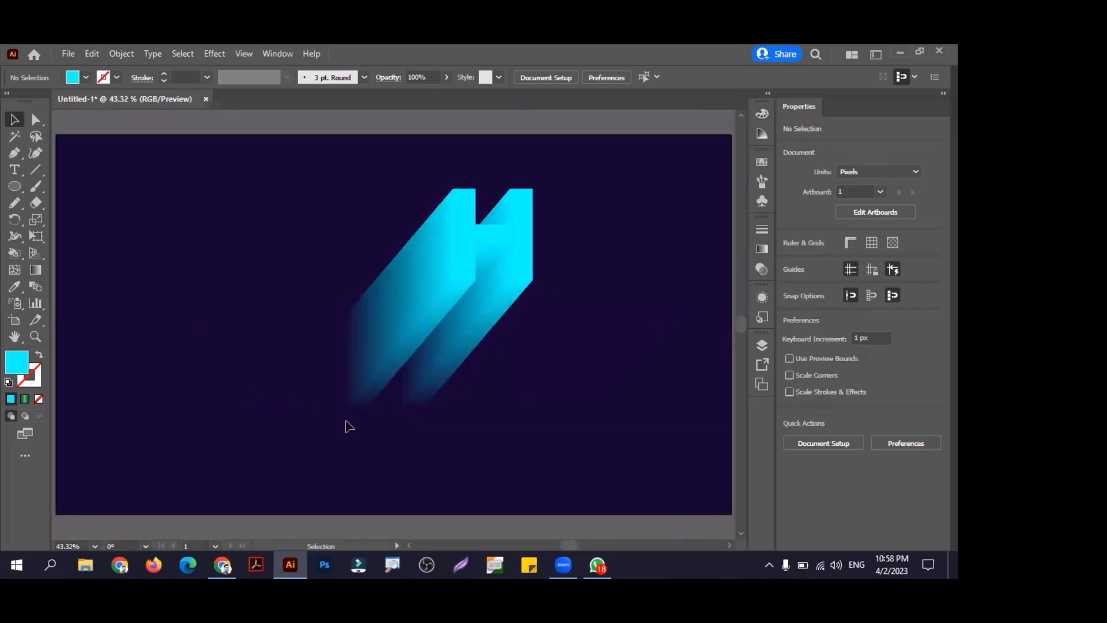
pyautogui.click(510, 257)
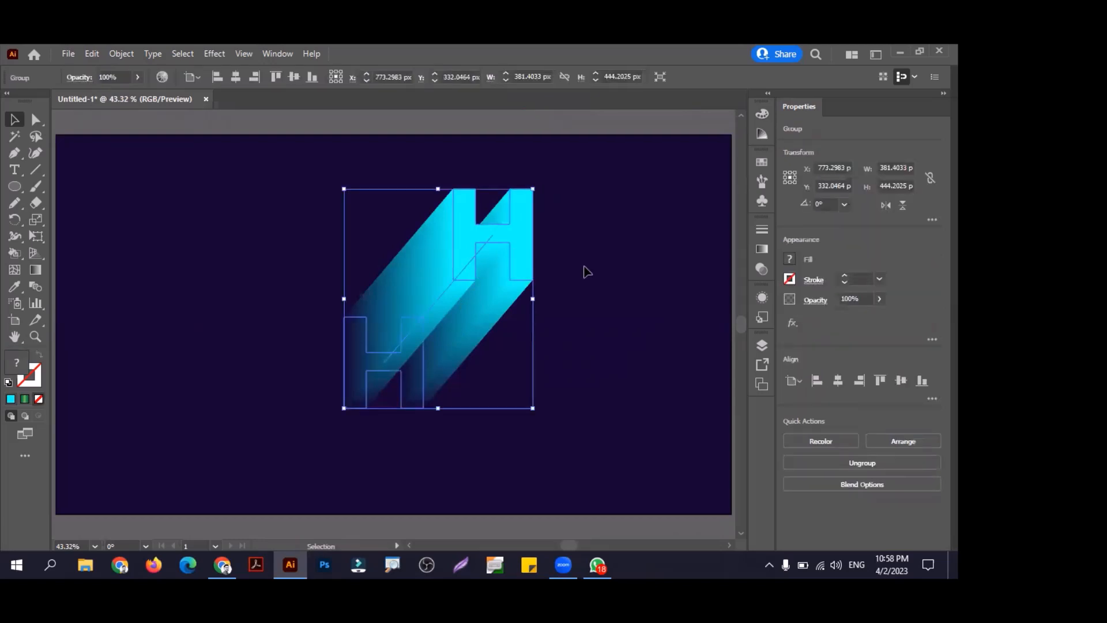
pyautogui.hotkey('ctrl', 'z')
pyautogui.hotkey('ctrl', 'z')
pyautogui.hotkey('ctrl', 'z')
pyautogui.hotkey('ctrl', 'z')
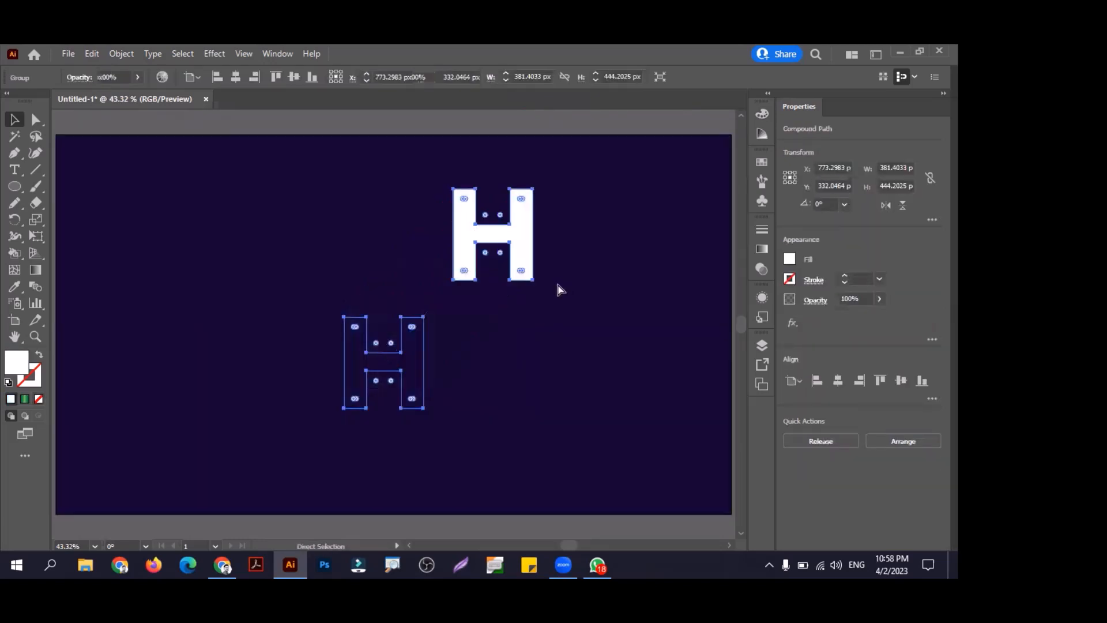
pyautogui.hotkey('ctrl', 'z')
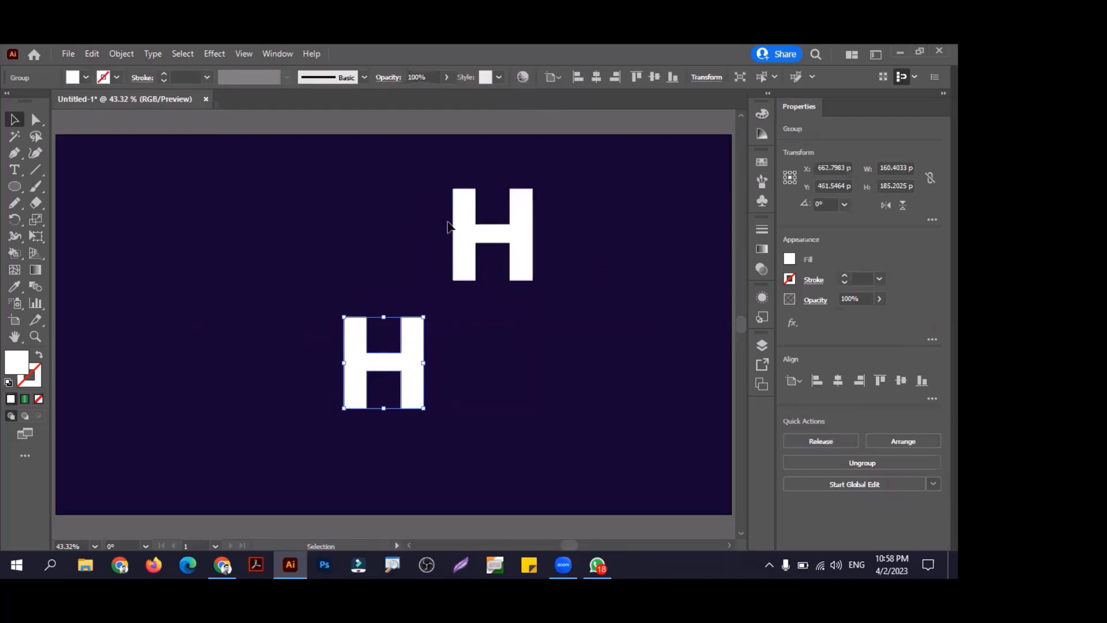
# Step: Fill the upper H with magenta FF00FF and the lower H with yellow, about FFFF47
pyautogui.click(460, 231)
pyautogui.click(762, 115)
pyautogui.moveTo(666, 152); pyautogui.dragTo(606, 159)
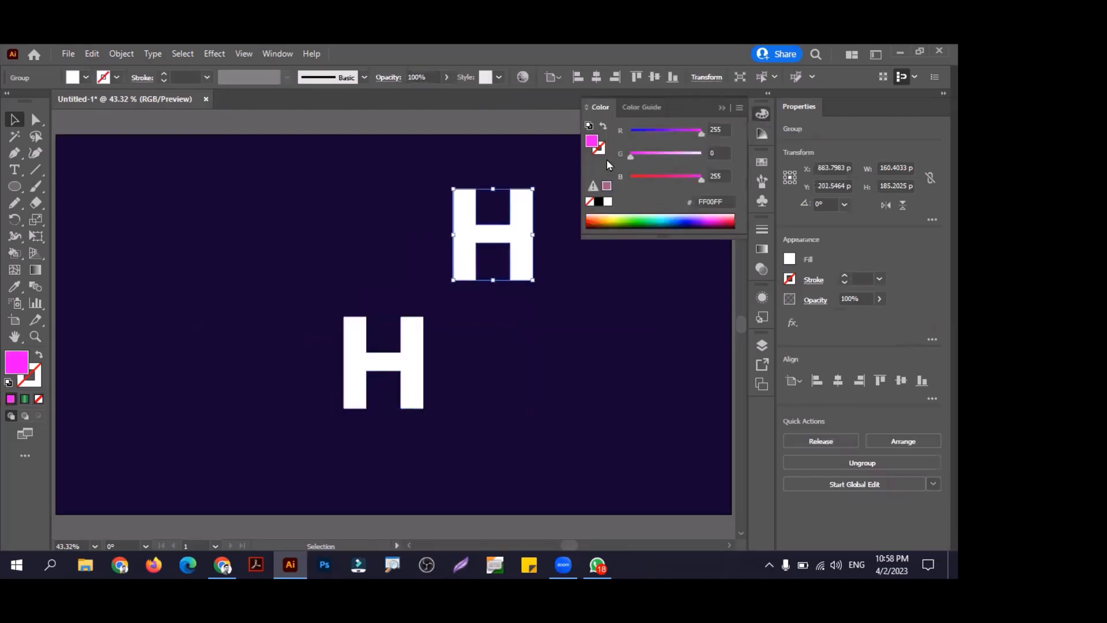
pyautogui.click(346, 350)
pyautogui.click(648, 176)
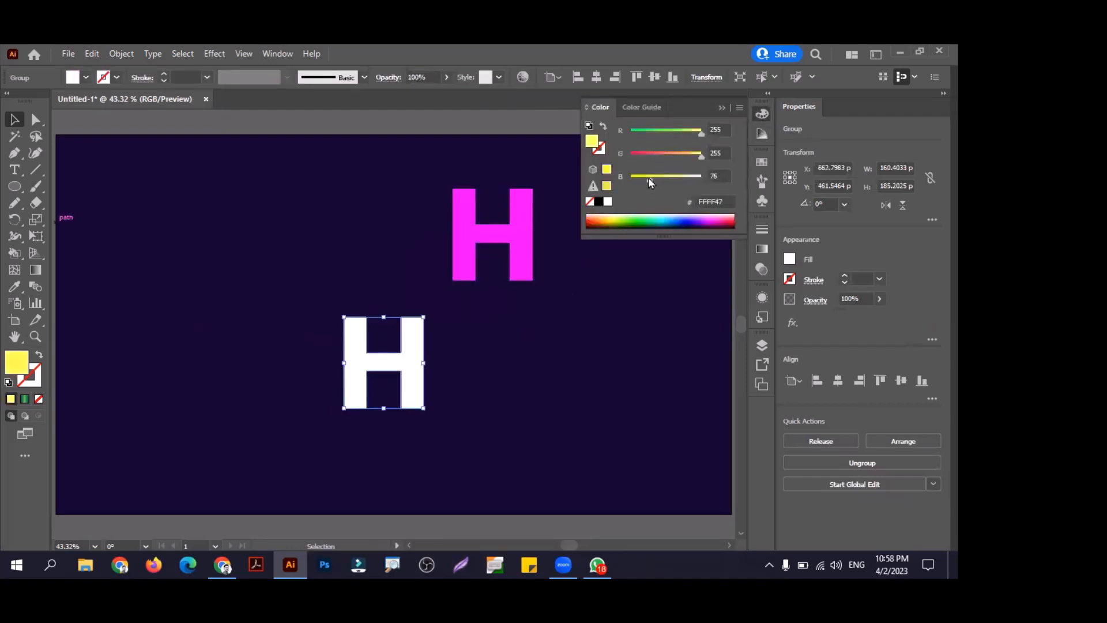
# Step: Bring the magenta H to the front of the stacking order
pyautogui.click(483, 248)
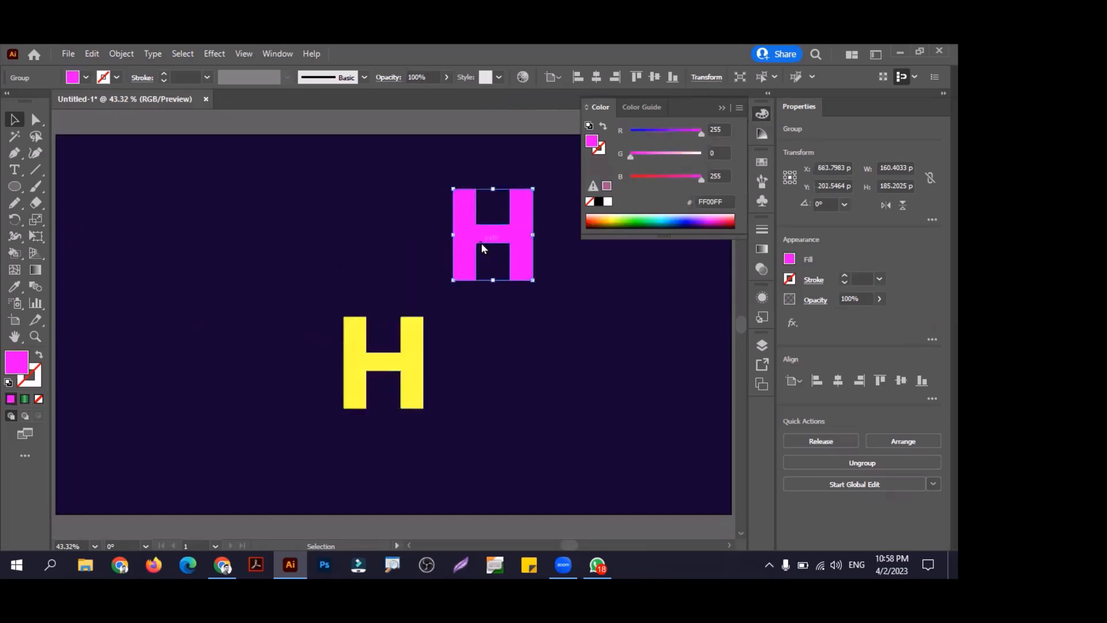
pyautogui.rightClick(483, 248)
pyautogui.moveTo(571, 436)
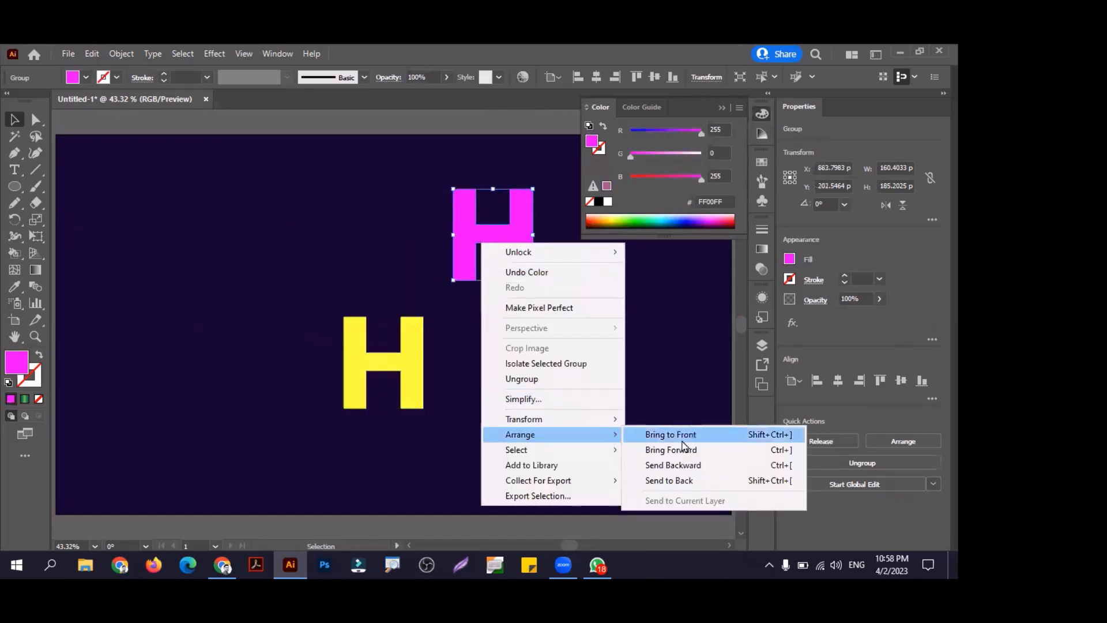
pyautogui.click(682, 441)
# Step: Make a blend between the magenta H and the yellow H, and inspect it up close
pyautogui.moveTo(323, 183); pyautogui.dragTo(491, 362)
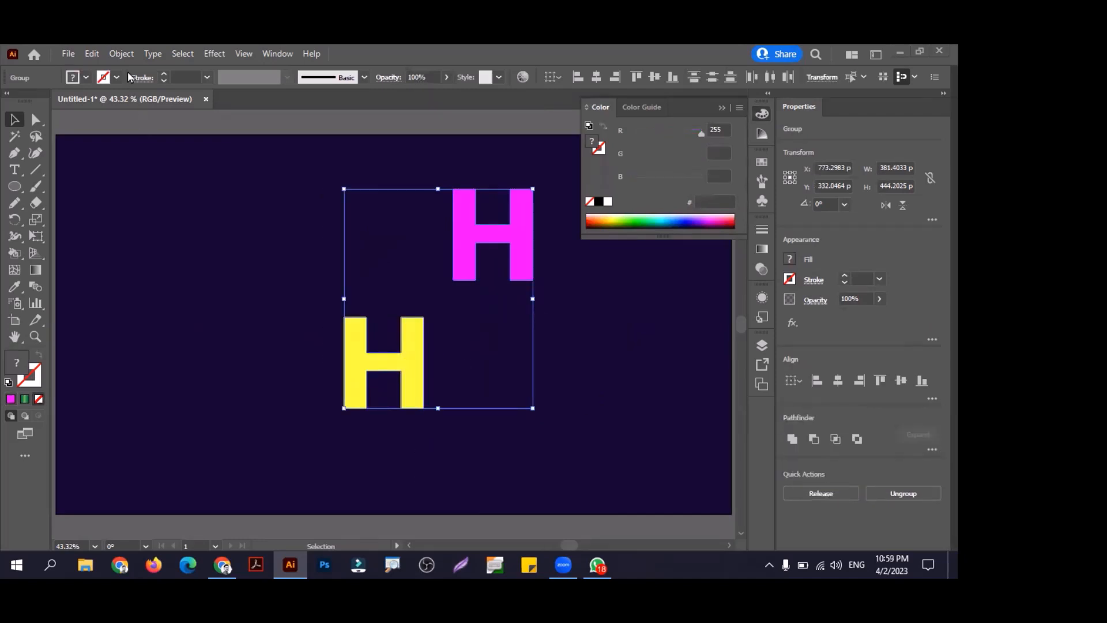
pyautogui.click(122, 55)
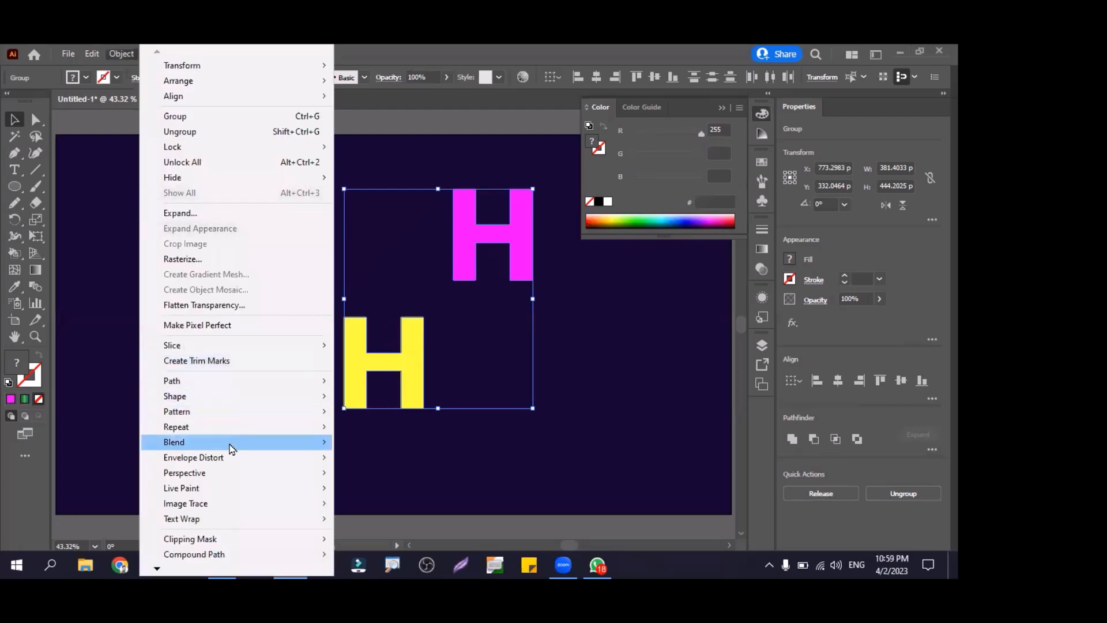
pyautogui.moveTo(230, 449)
pyautogui.click(388, 448)
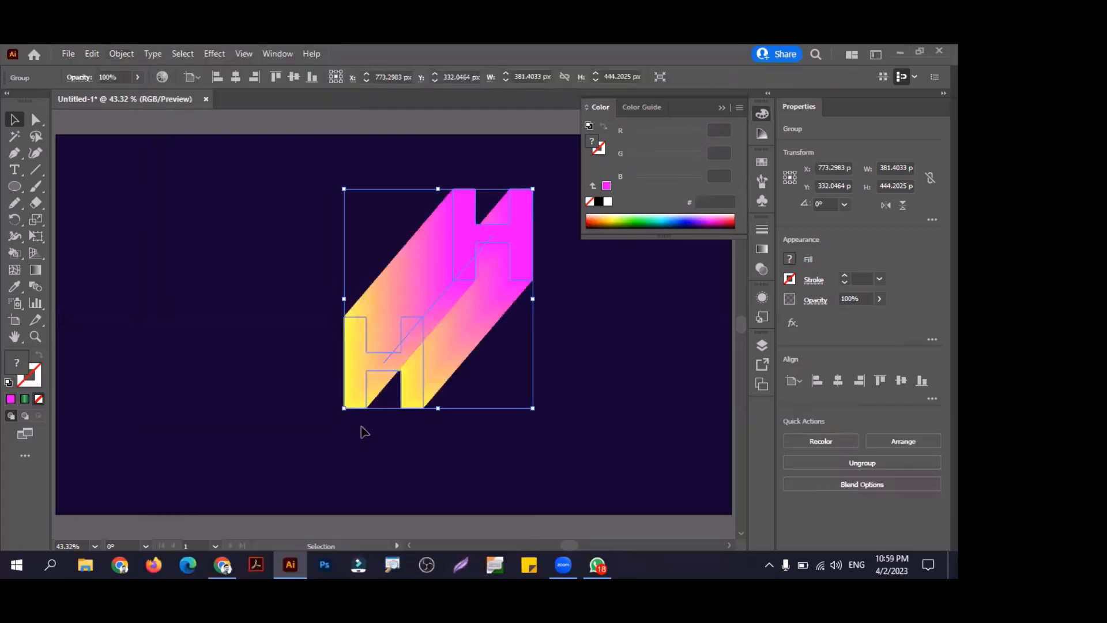
pyautogui.click(233, 353)
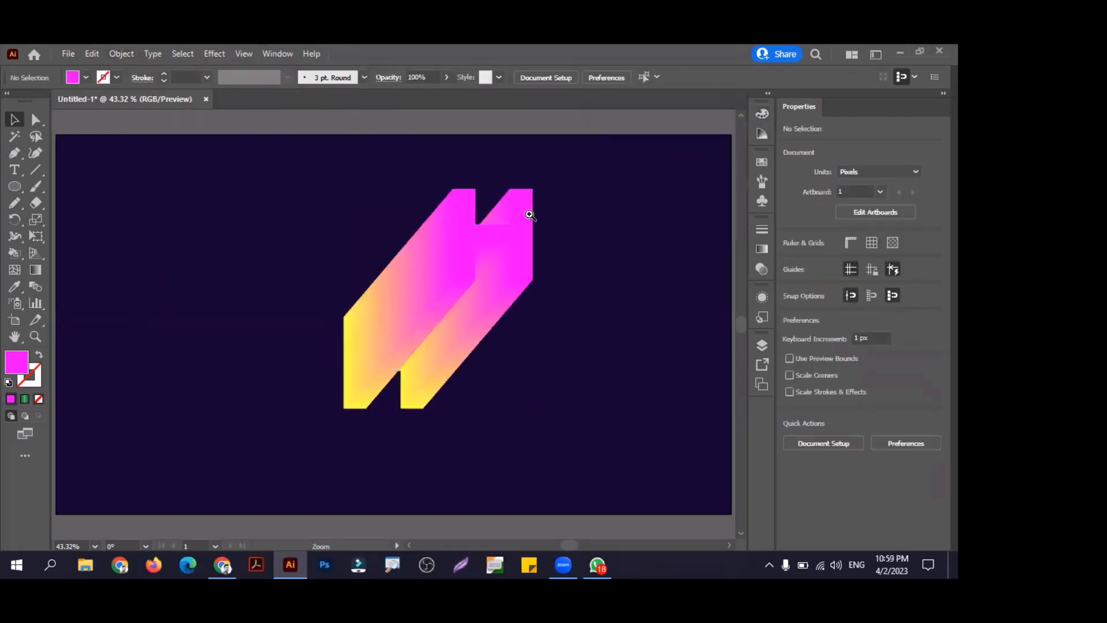
pyautogui.moveTo(530, 215); pyautogui.dragTo(538, 240)
pyautogui.moveTo(462, 252); pyautogui.dragTo(487, 270)
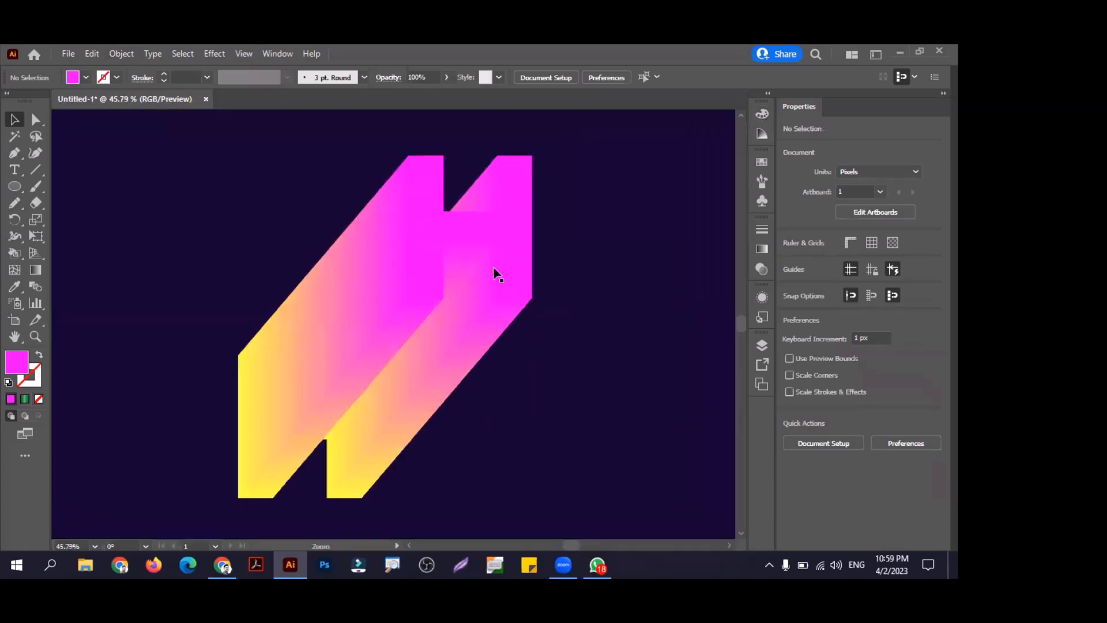
# Step: Isolate the magenta H inside the blend and give it a white FFFFFF stroke of 0.5 pt
pyautogui.doubleClick(435, 222)
pyautogui.click(392, 219)
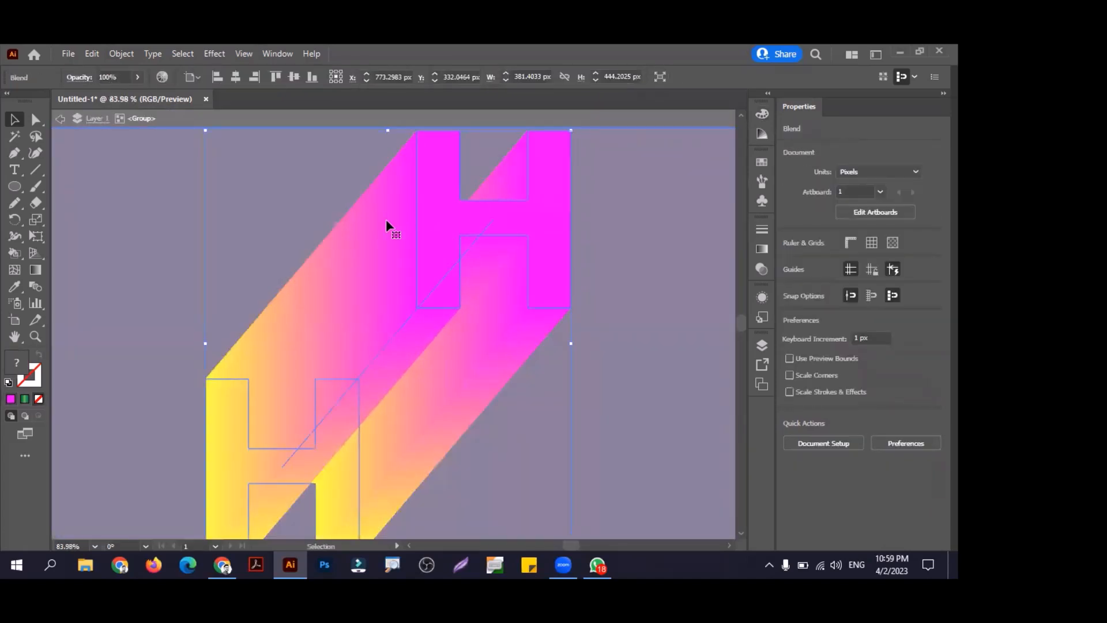
pyautogui.doubleClick(423, 219)
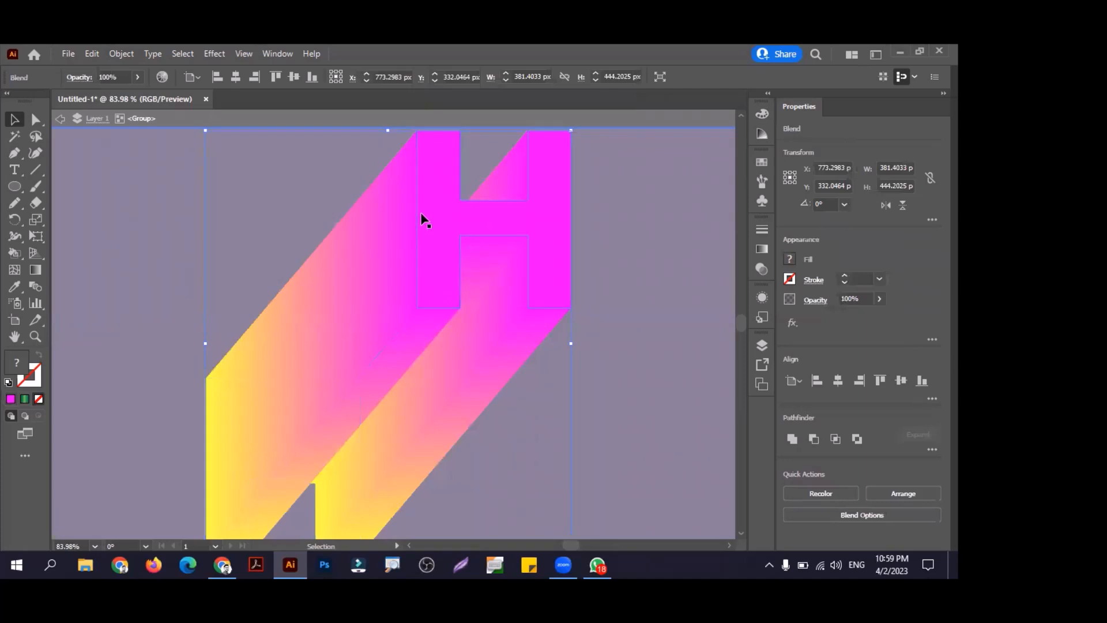
pyautogui.click(33, 379)
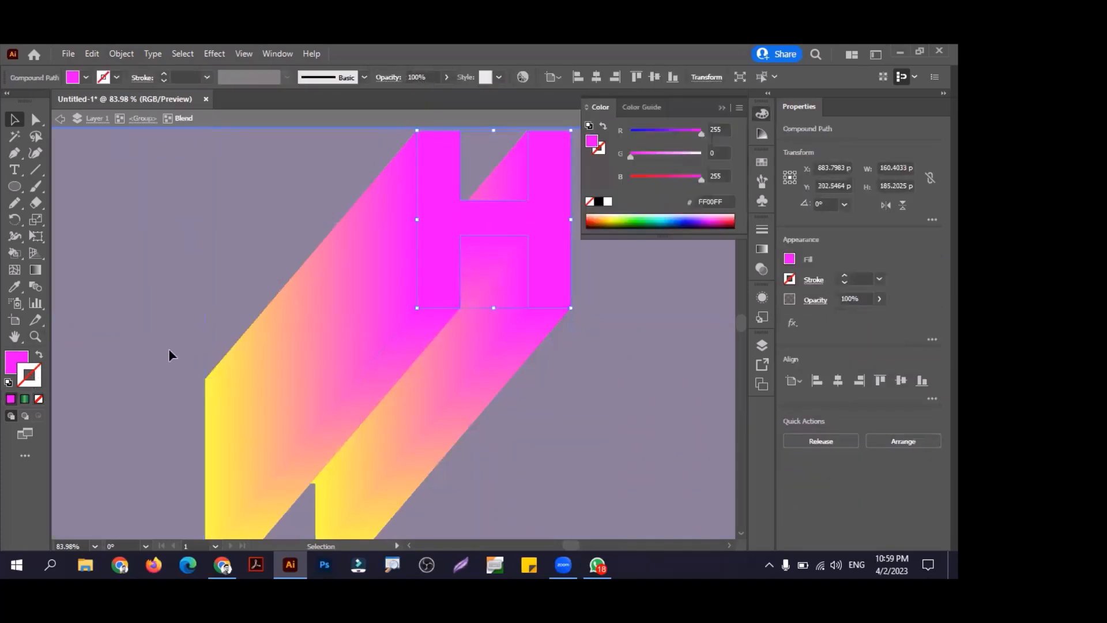
pyautogui.click(606, 201)
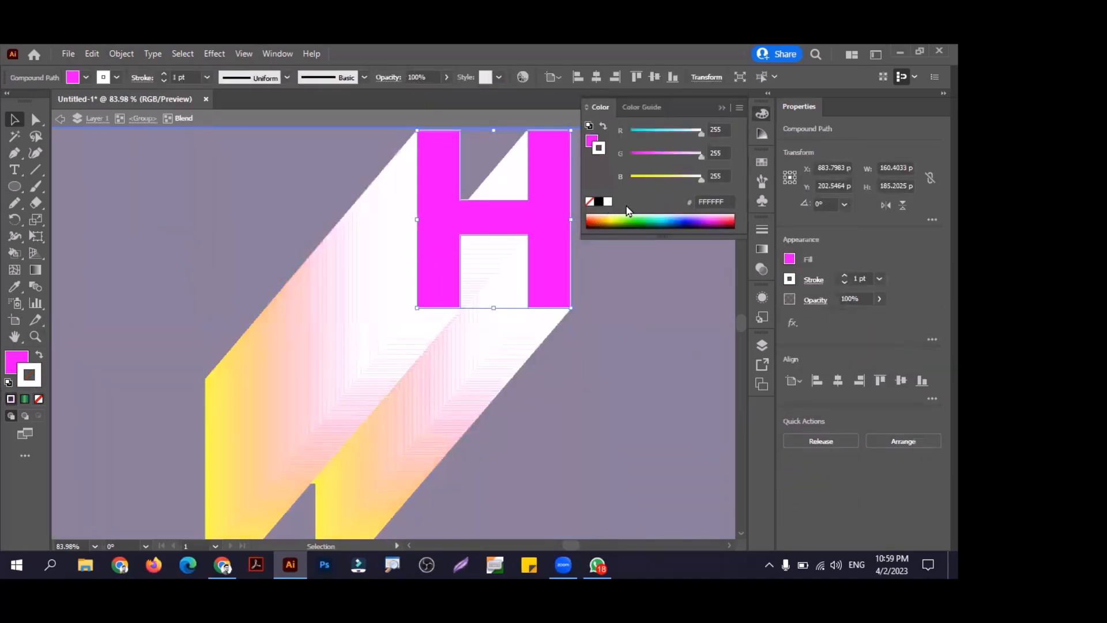
pyautogui.click(762, 115)
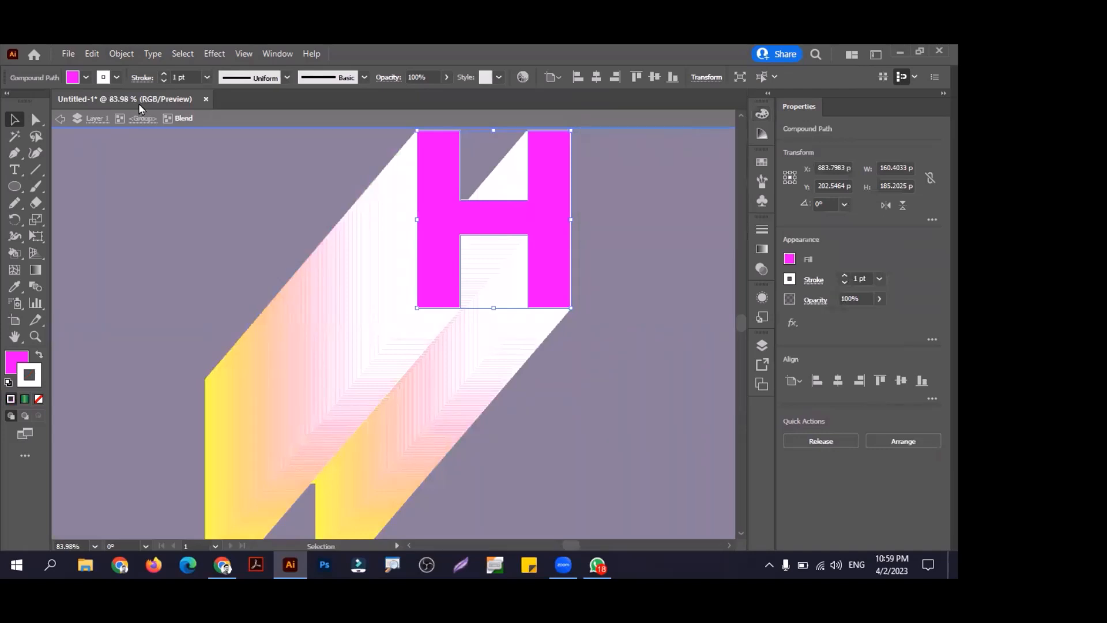
pyautogui.click(164, 81)
# Step: Exit the blend's isolation mode and delete the whole H blend from the artboard
pyautogui.doubleClick(174, 195)
pyautogui.moveTo(277, 336); pyautogui.dragTo(338, 318)
pyautogui.moveTo(372, 282); pyautogui.dragTo(427, 317)
pyautogui.click(394, 288)
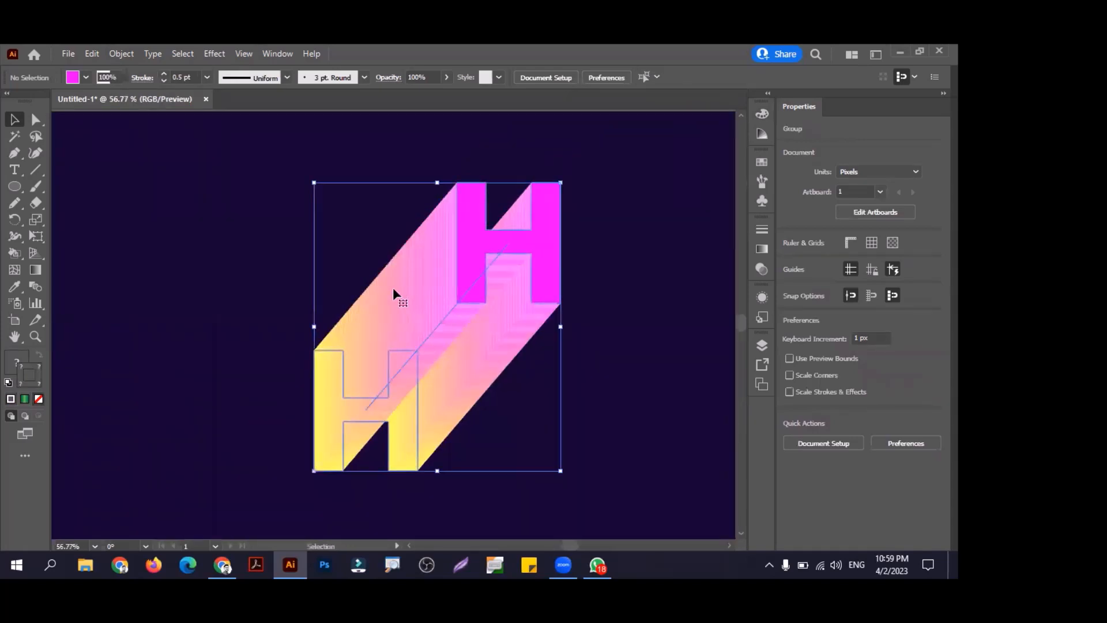
pyautogui.press('Delete')
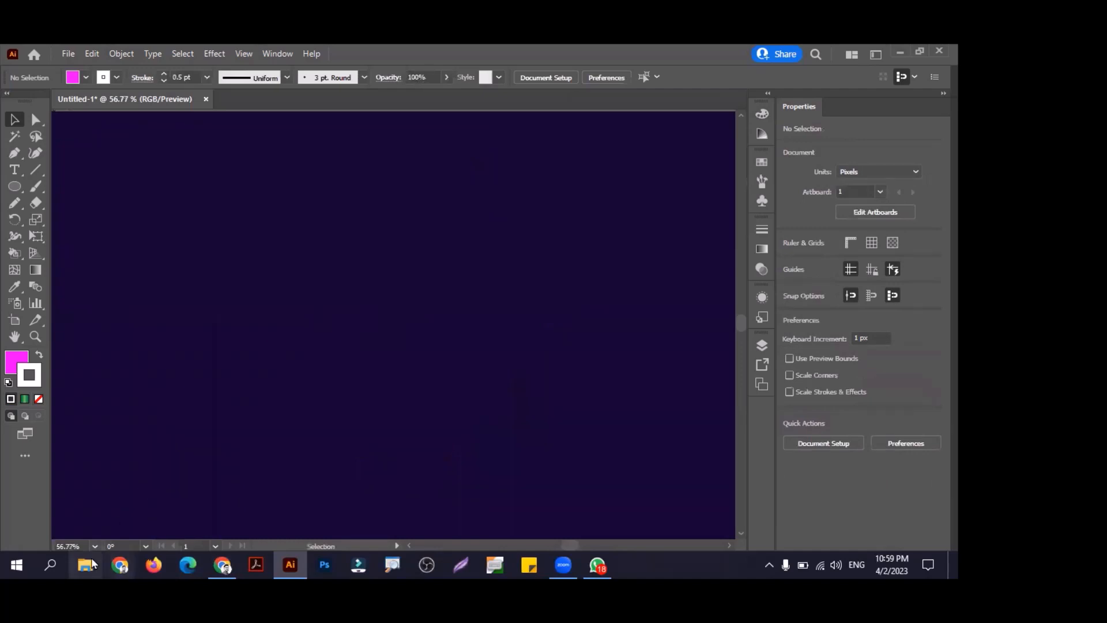
pyautogui.hotkey('ctrl', '0')
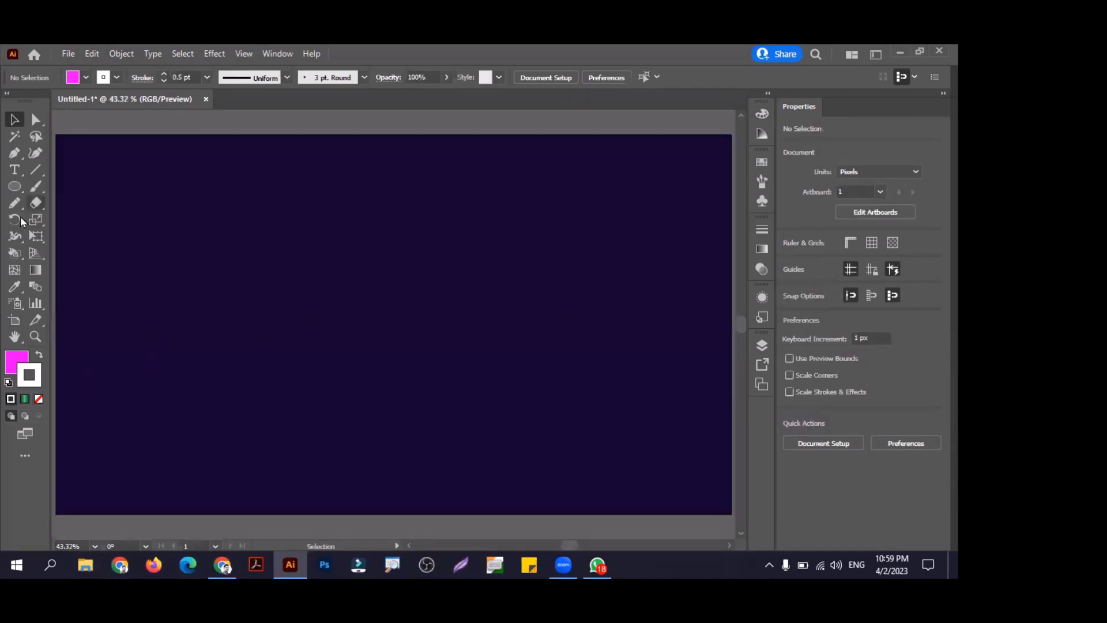
# Step: Add a text letter H in Poppins Bold on the left half of the dark artboard
pyautogui.press('t')
pyautogui.click(215, 263)
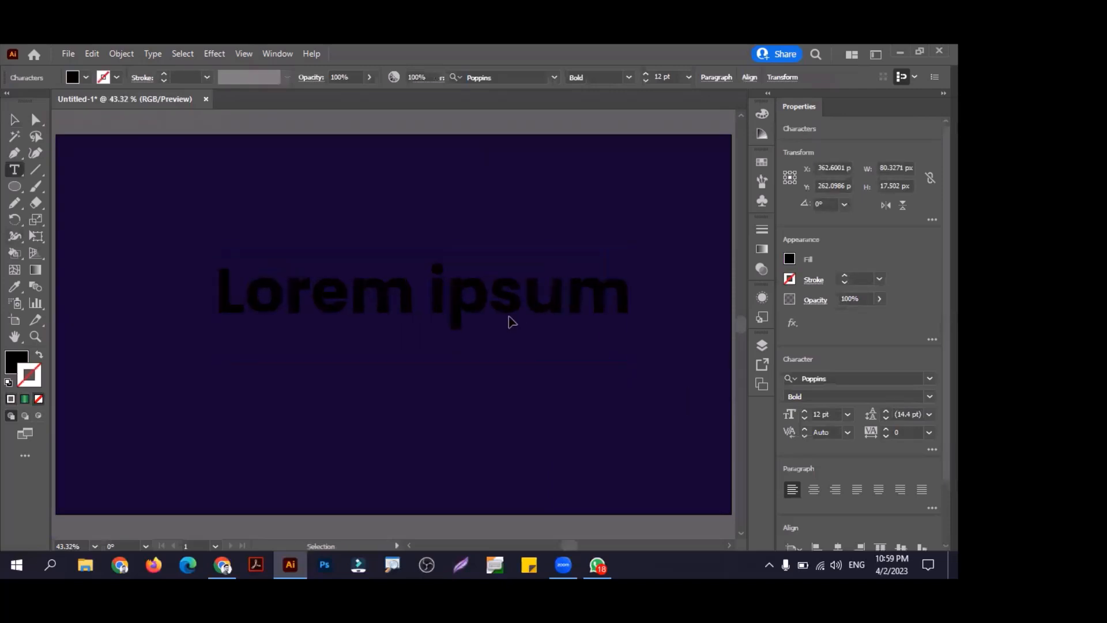
pyautogui.write('H')
pyautogui.press('Escape')
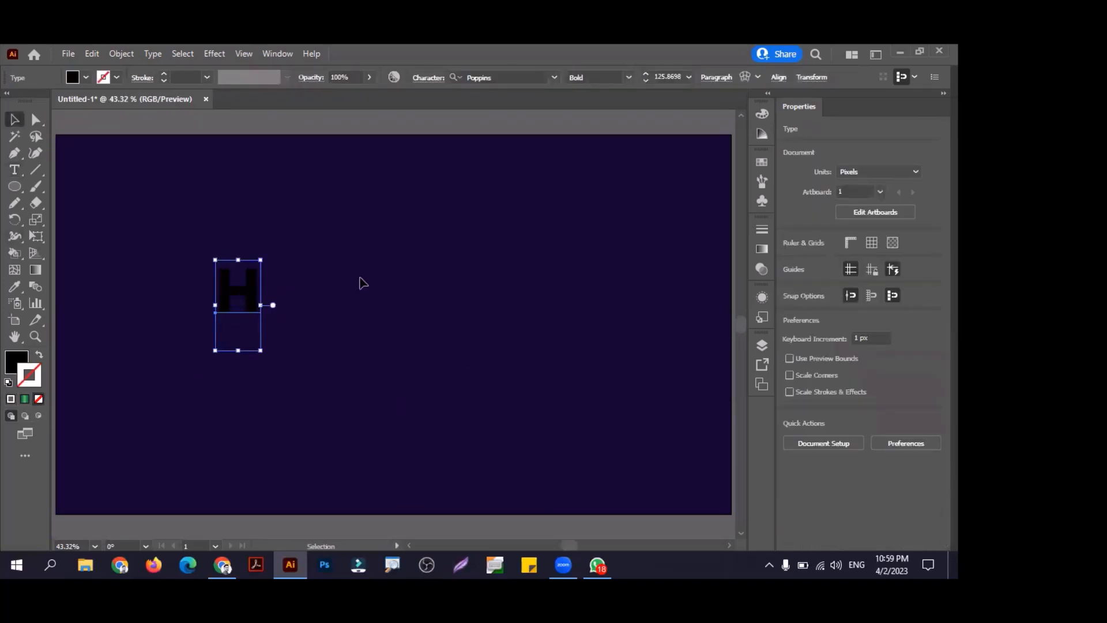
# Step: Fill the letter H with white FFFFFF and convert it to outlines
pyautogui.press('x')
pyautogui.click(608, 201)
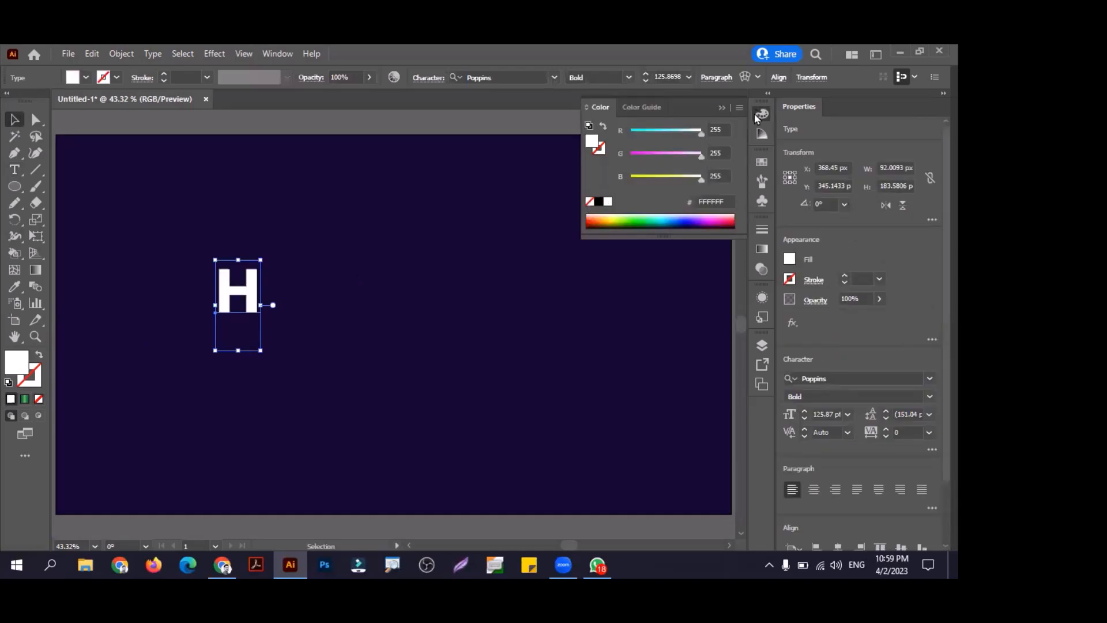
pyautogui.rightClick(275, 352)
pyautogui.click(314, 356)
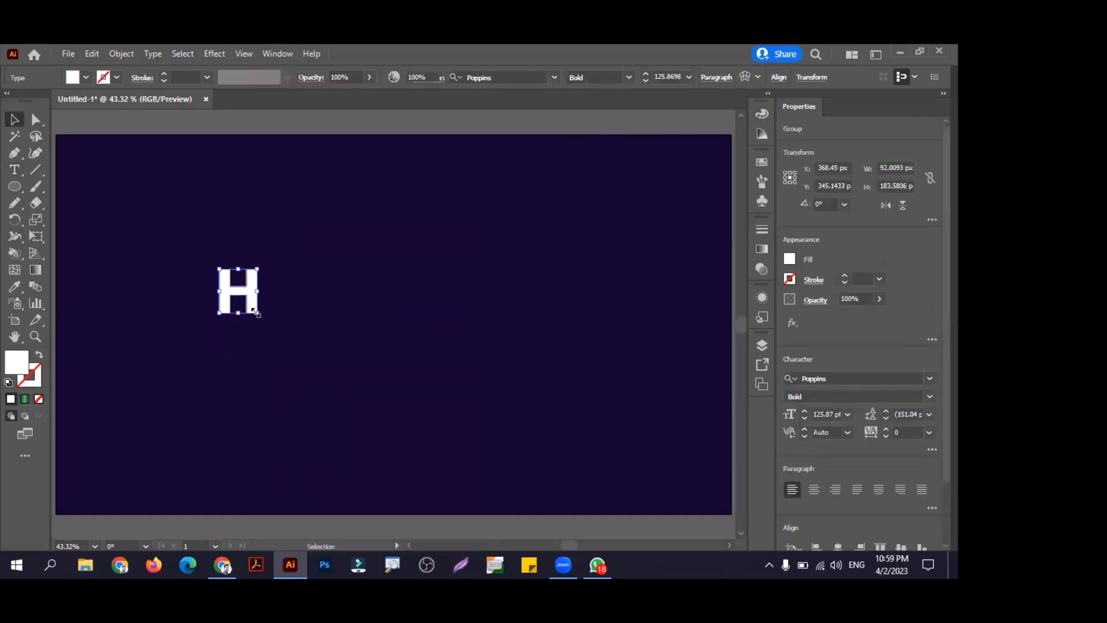
# Step: Enlarge the outlined white H to about 301 by 347 px on the artboard
pyautogui.moveTo(257, 314); pyautogui.dragTo(350, 176)
pyautogui.hotkey('ctrl', 'z')
pyautogui.scroll(-2, 360, 266)
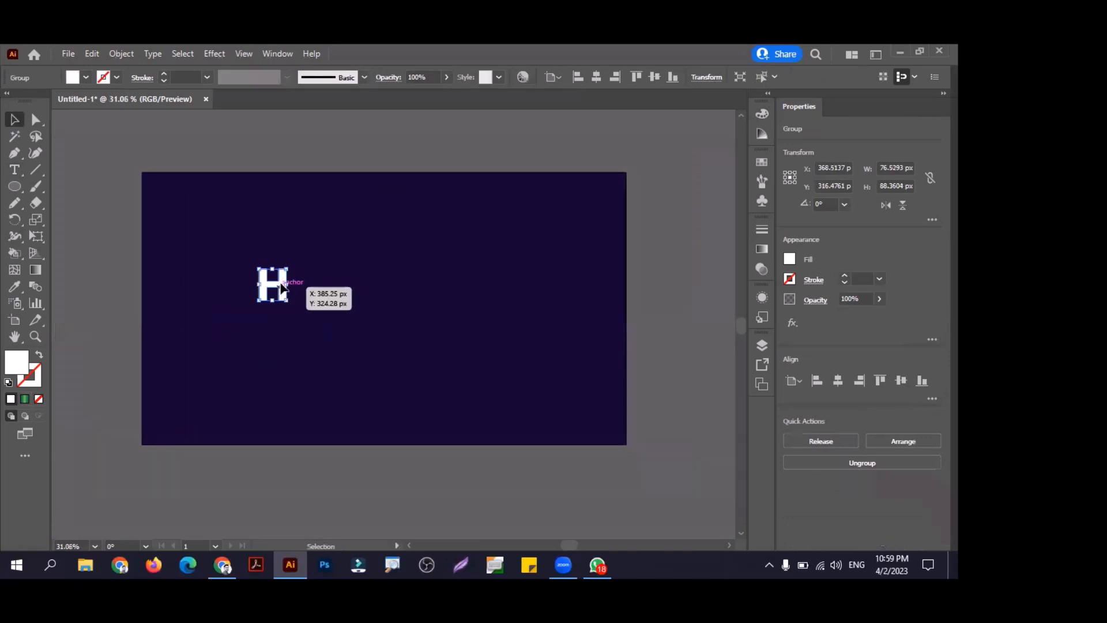
pyautogui.moveTo(278, 287); pyautogui.dragTo(396, 148)
pyautogui.scroll(2, 288, 307)
pyautogui.click(254, 301)
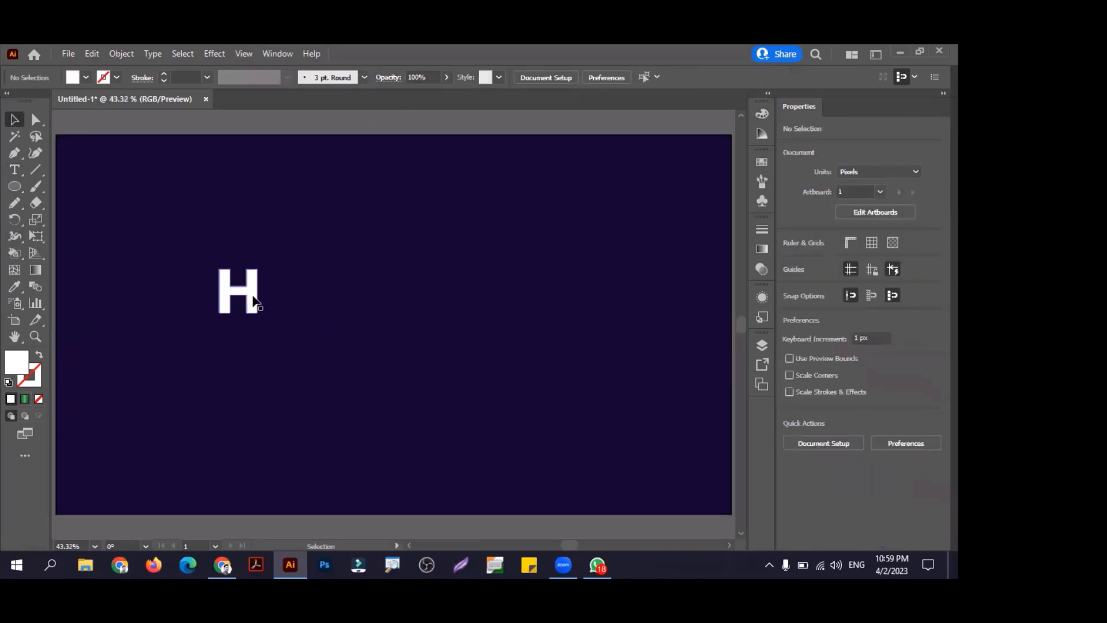
pyautogui.moveTo(258, 292); pyautogui.dragTo(354, 313)
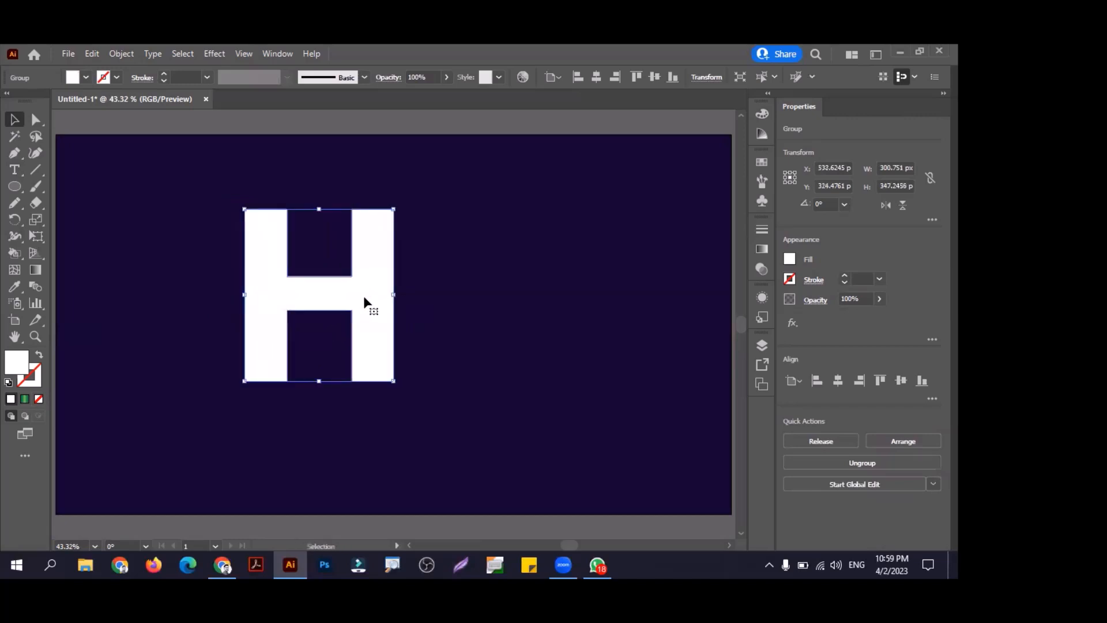
# Step: Open the 3D (Classic) Rotate effect options for the white H
pyautogui.click(211, 56)
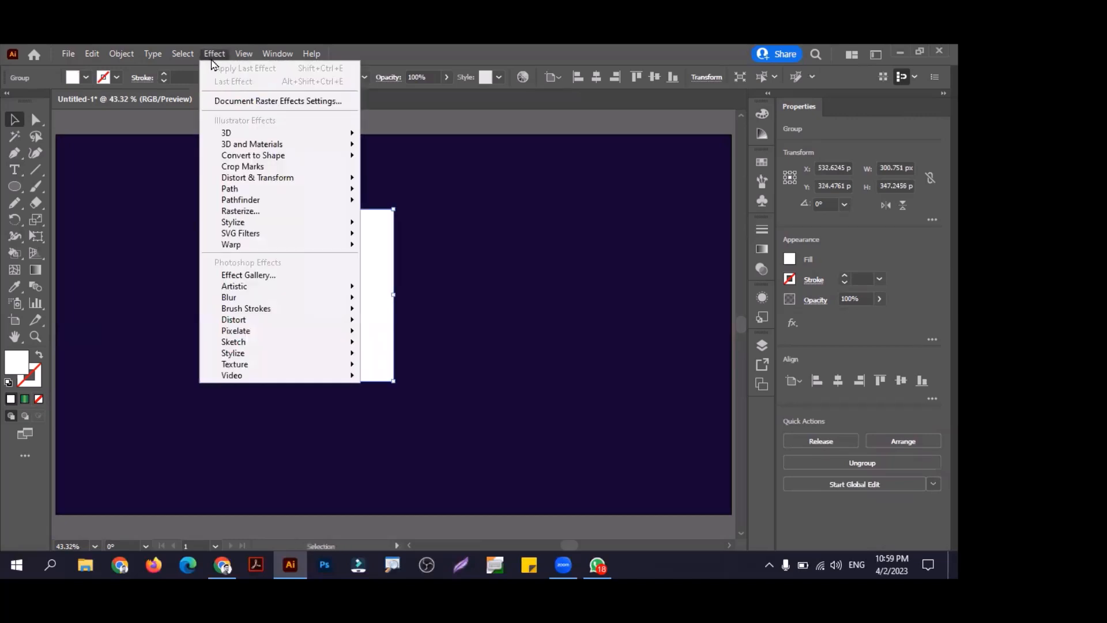
pyautogui.moveTo(276, 137)
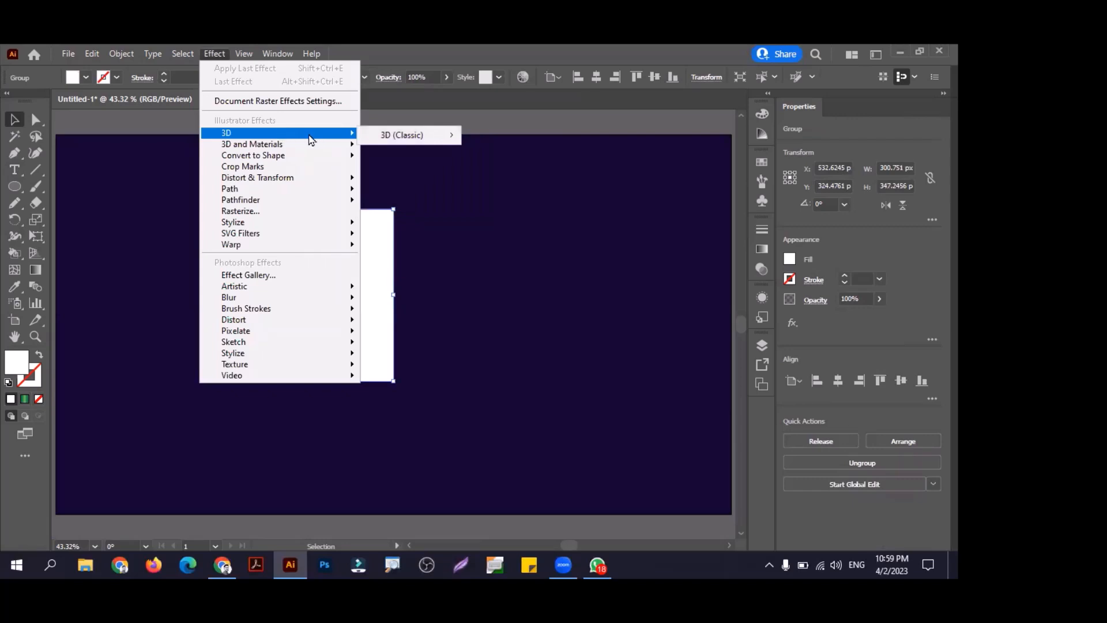
pyautogui.press('Down')
pyautogui.press('Down')
pyautogui.press('Down')
pyautogui.press('Down')
pyautogui.press('Down')
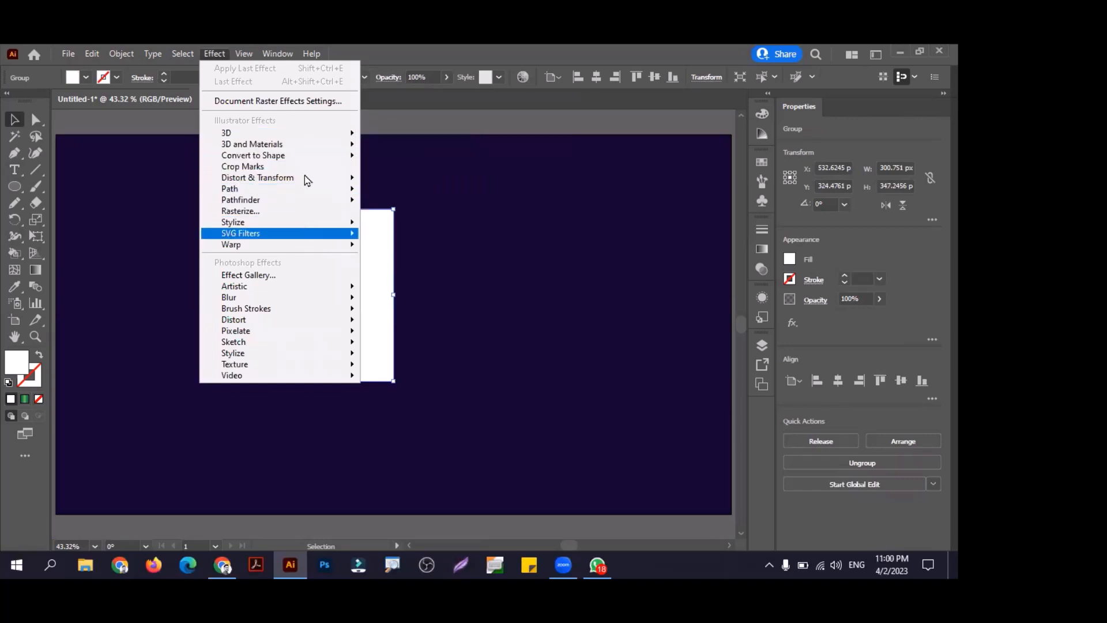
pyautogui.moveTo(314, 136)
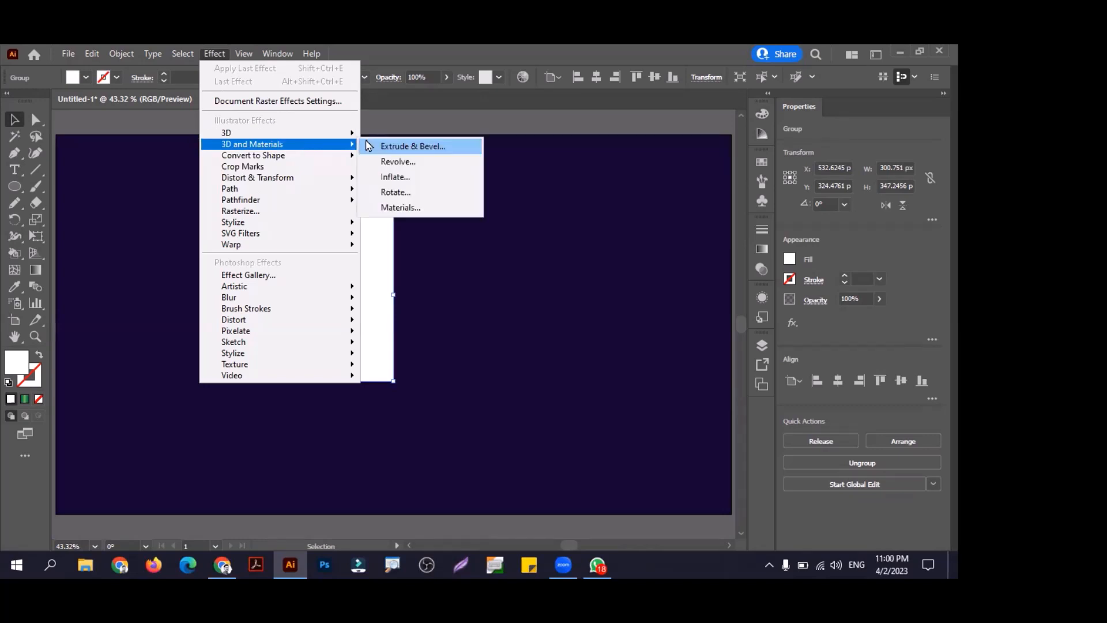
pyautogui.moveTo(402, 139)
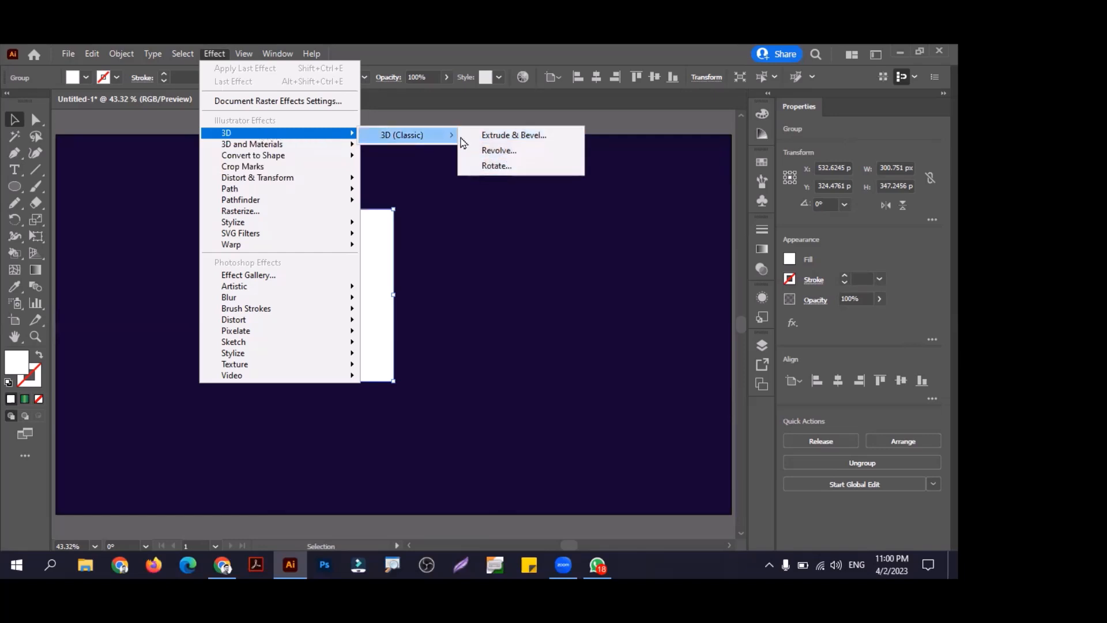
pyautogui.click(517, 167)
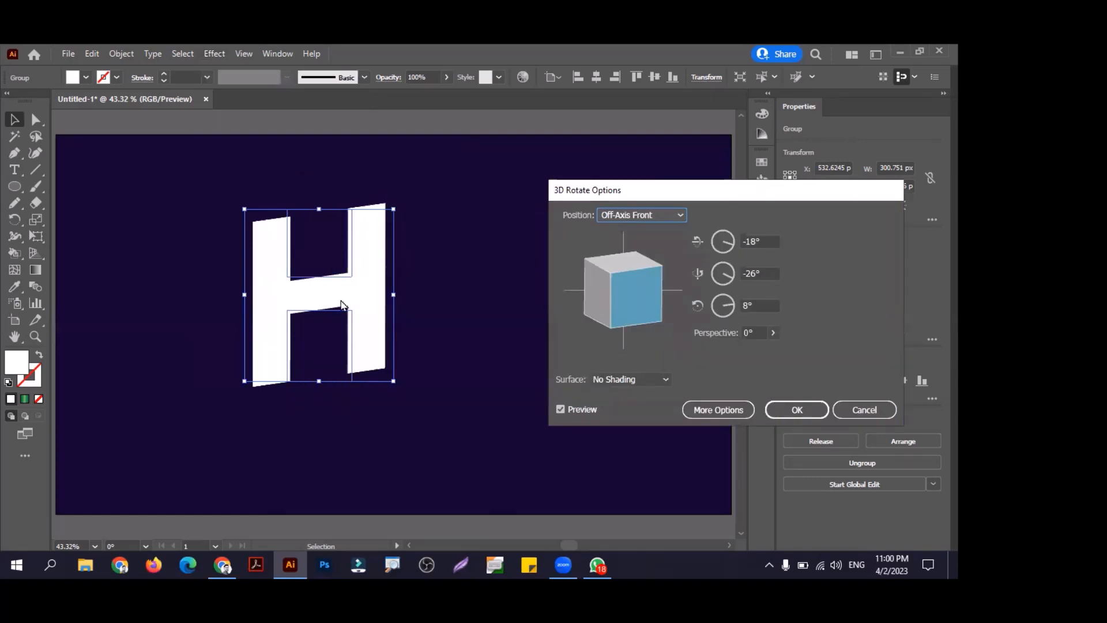
# Step: Preview the Off-Axis Left, Off-Axis Back and Front rotation positions on the H
pyautogui.click(641, 215)
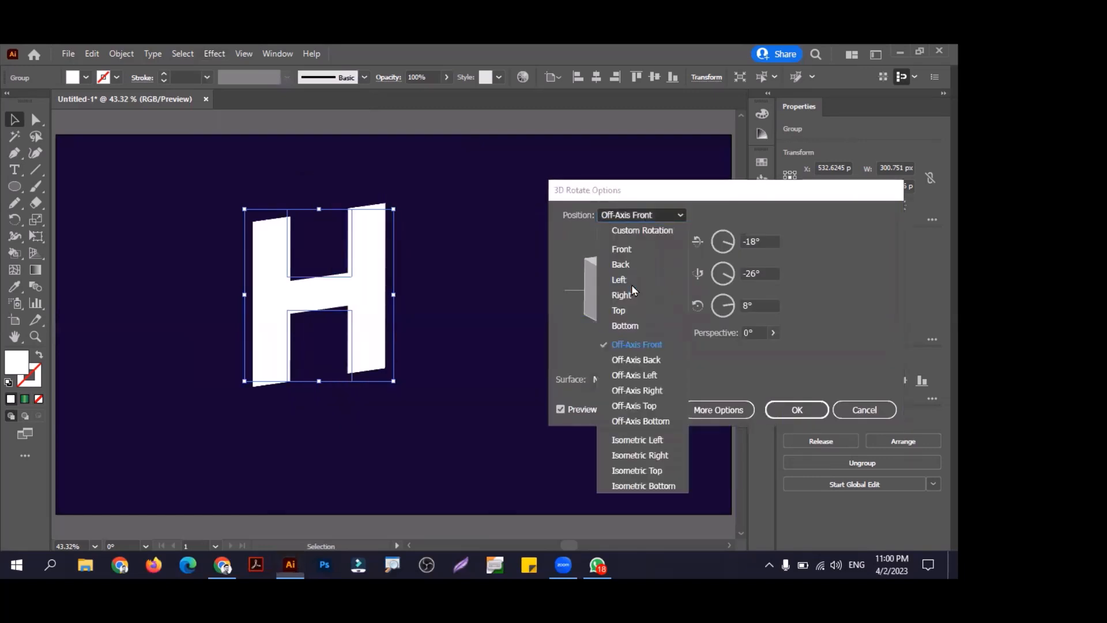
pyautogui.click(629, 376)
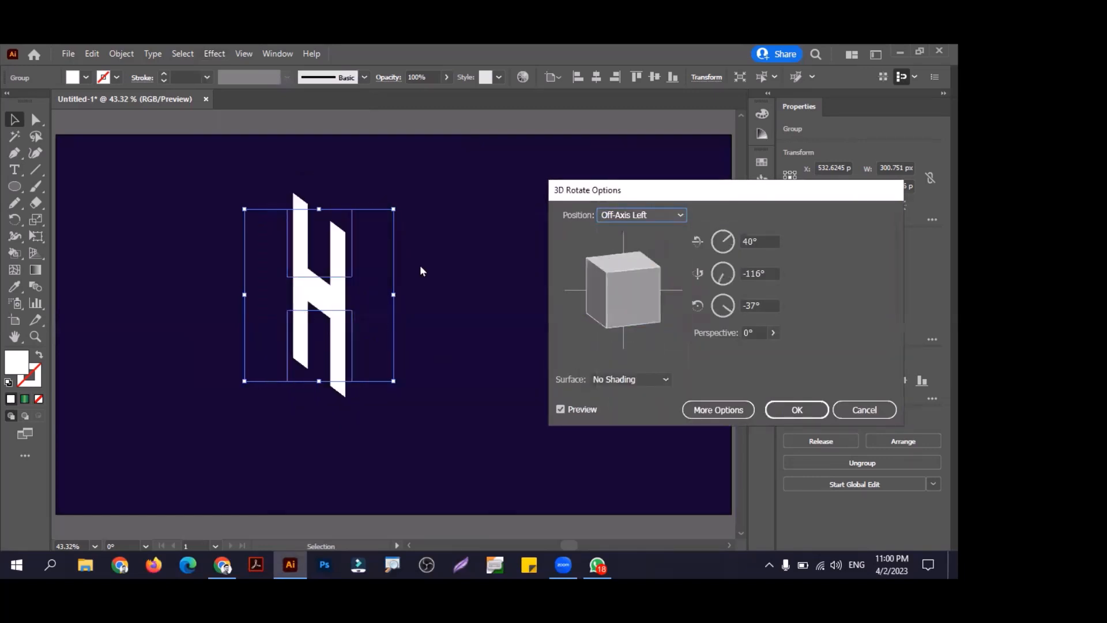
pyautogui.click(620, 220)
pyautogui.click(632, 358)
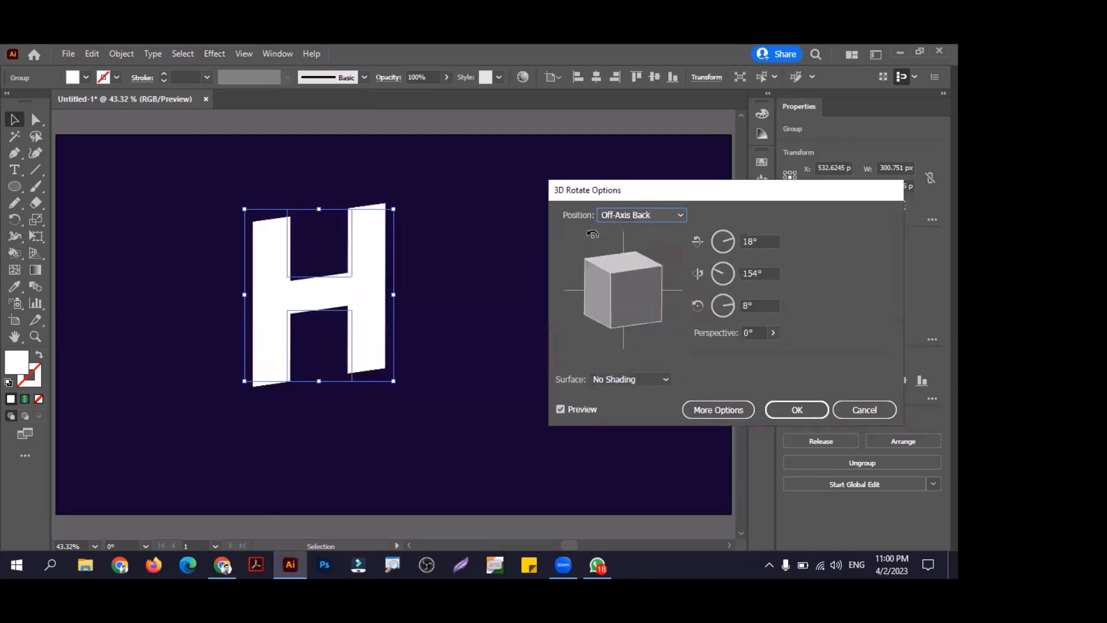
pyautogui.click(647, 218)
pyautogui.click(625, 245)
# Step: Try the Back and Left rotation positions on the H and dismiss the alert
pyautogui.click(635, 215)
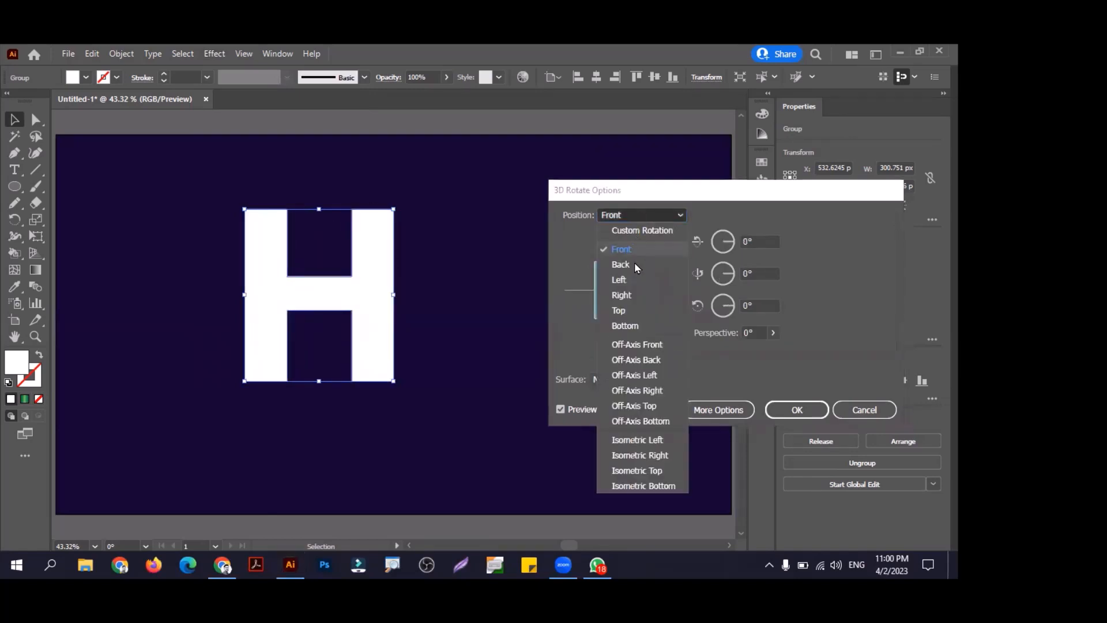
pyautogui.click(634, 263)
pyautogui.click(646, 219)
pyautogui.click(641, 277)
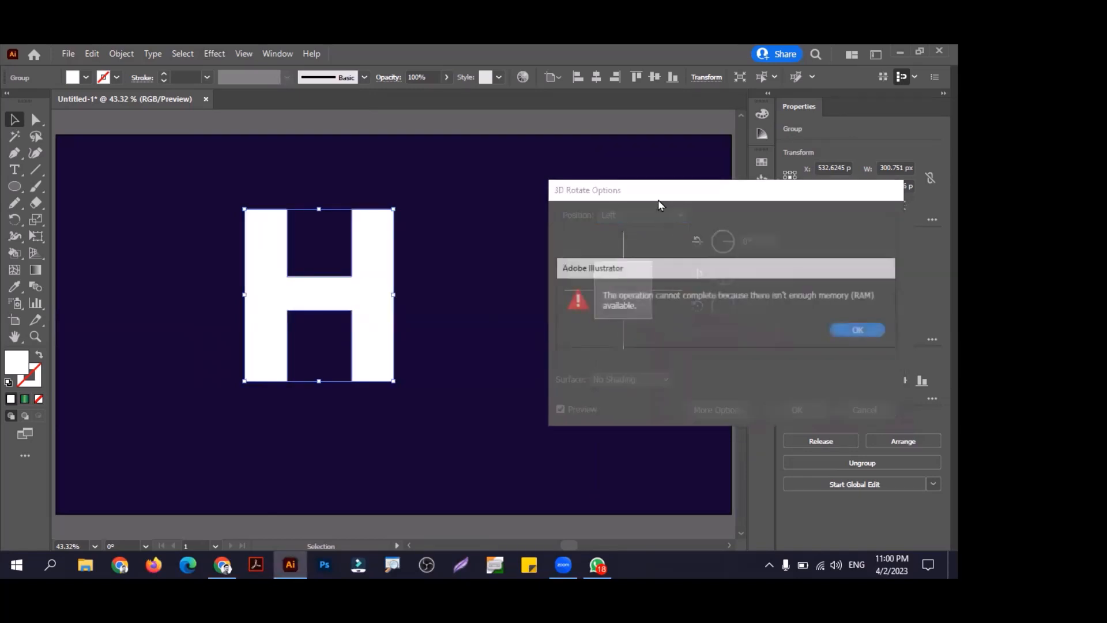
pyautogui.click(859, 331)
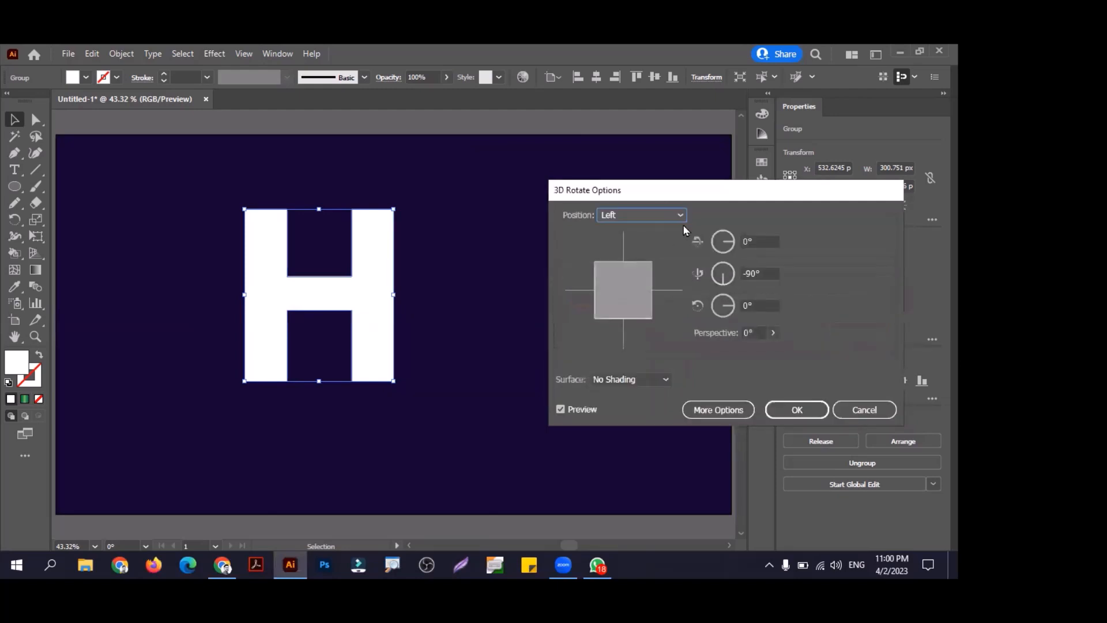
# Step: Preview the Top and Off-Axis Left rotation positions on the H
pyautogui.click(681, 217)
pyautogui.click(652, 305)
pyautogui.click(652, 222)
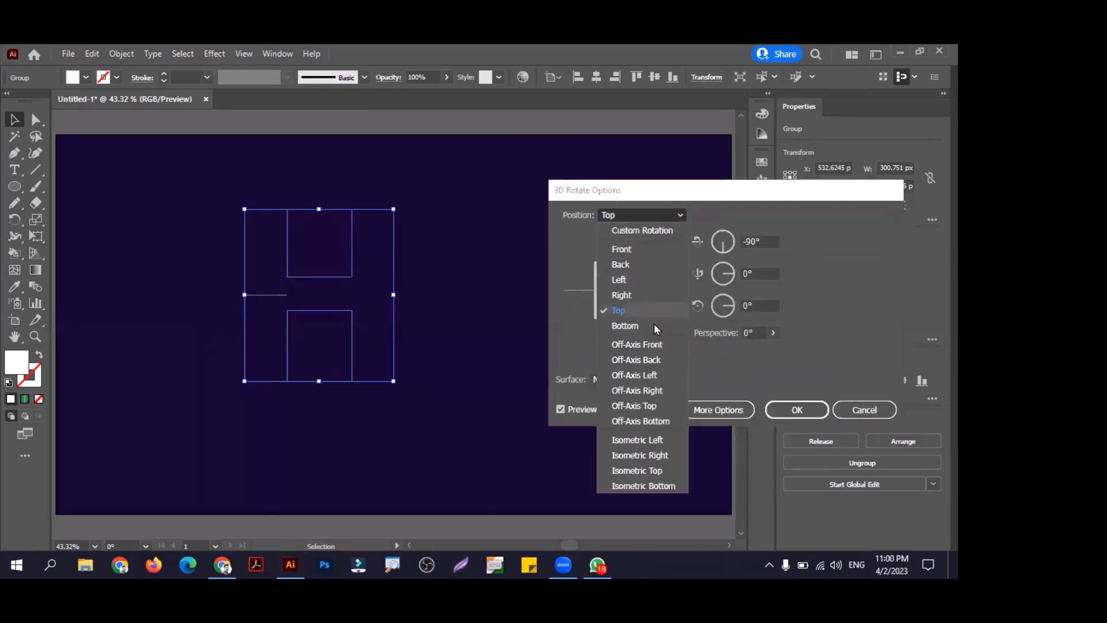
pyautogui.click(655, 346)
pyautogui.click(640, 374)
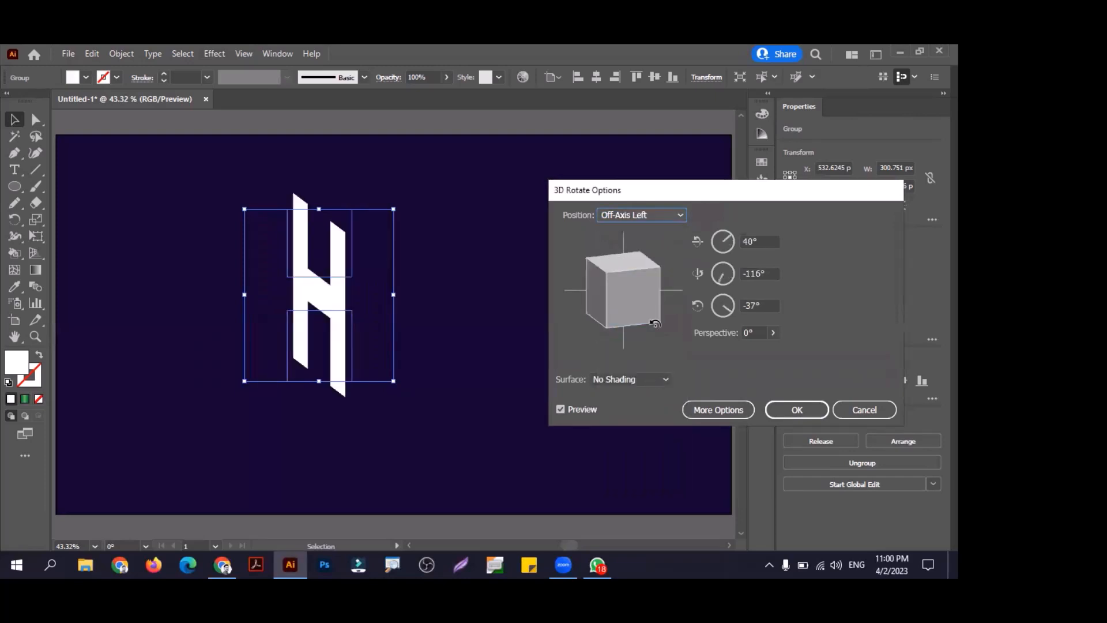
# Step: Start from the Off-Axis Top position and turn the H to a custom rotation of about -120°, -28° and 10°, dismissing the alert
pyautogui.click(651, 214)
pyautogui.click(642, 405)
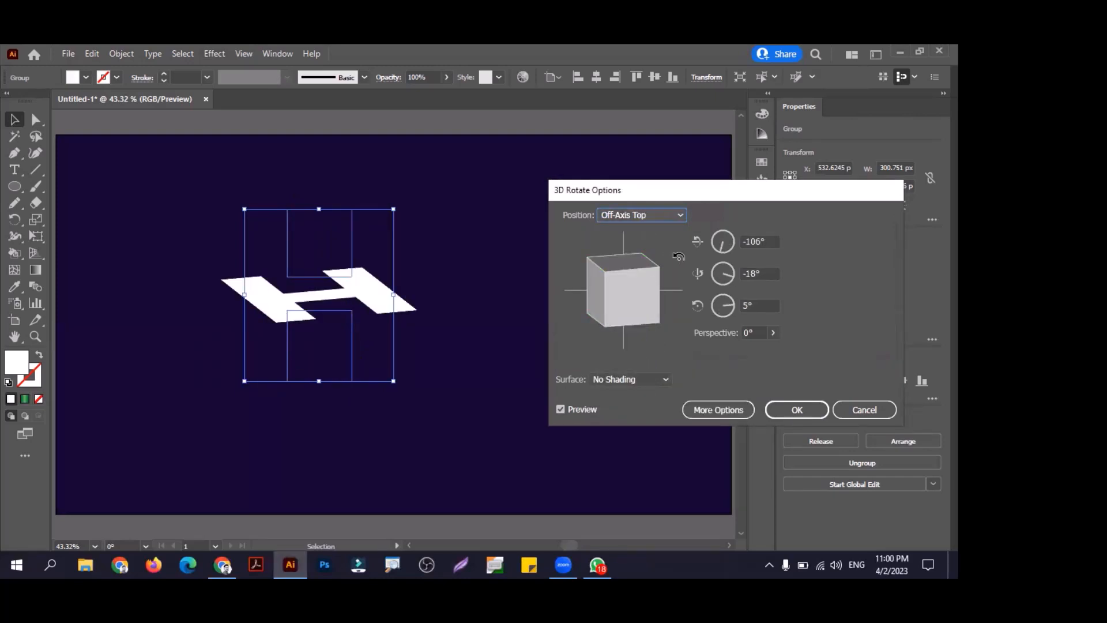
pyautogui.moveTo(614, 291); pyautogui.dragTo(633, 297)
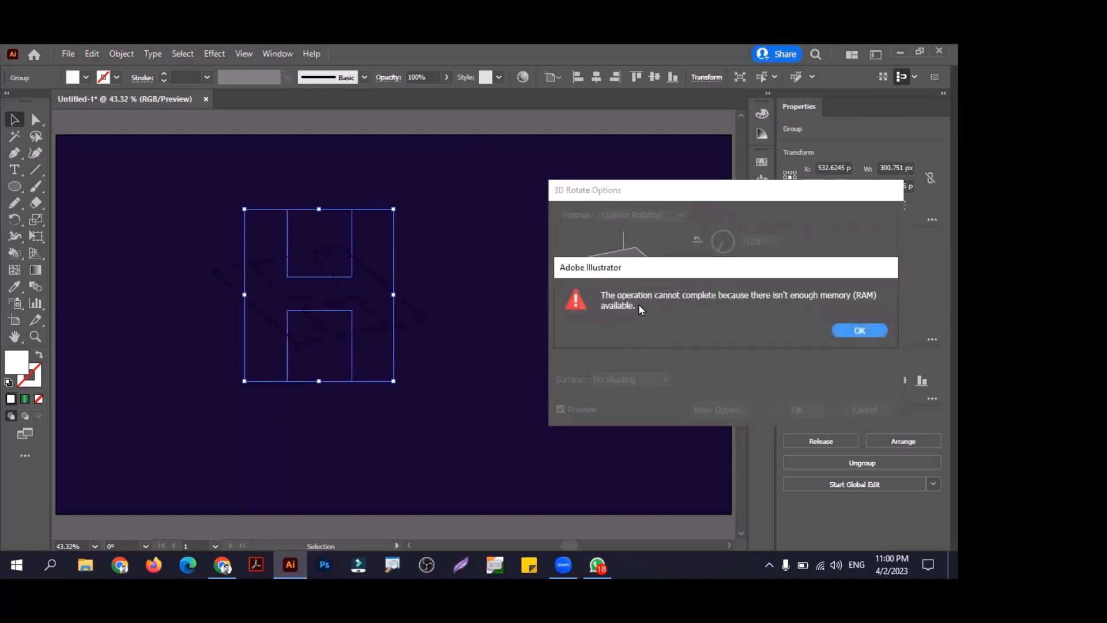
pyautogui.click(848, 327)
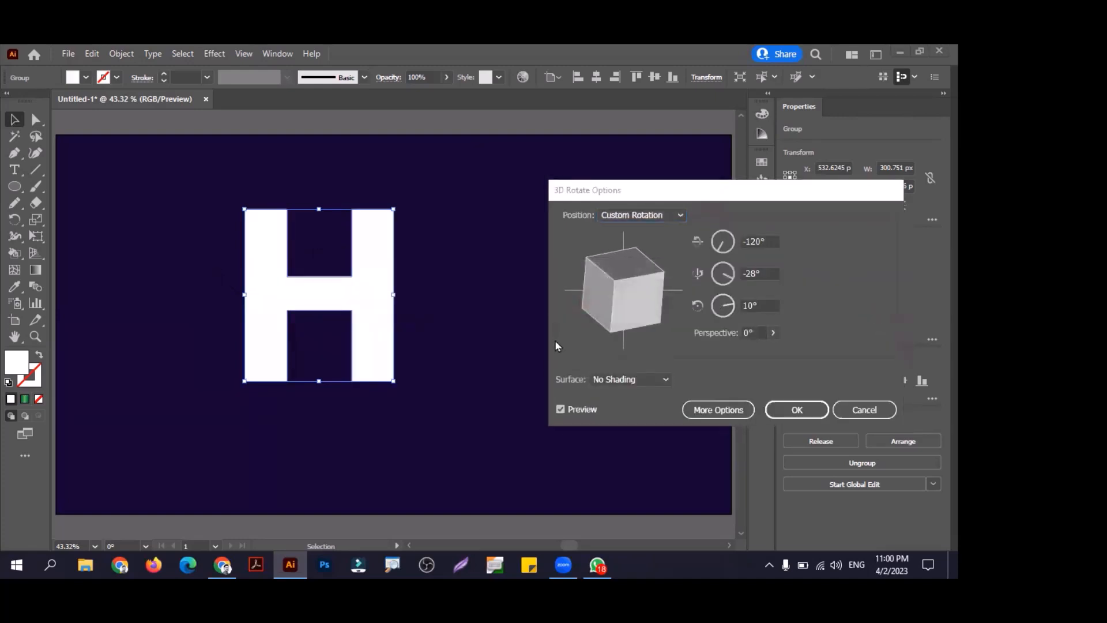
pyautogui.press('super+e')
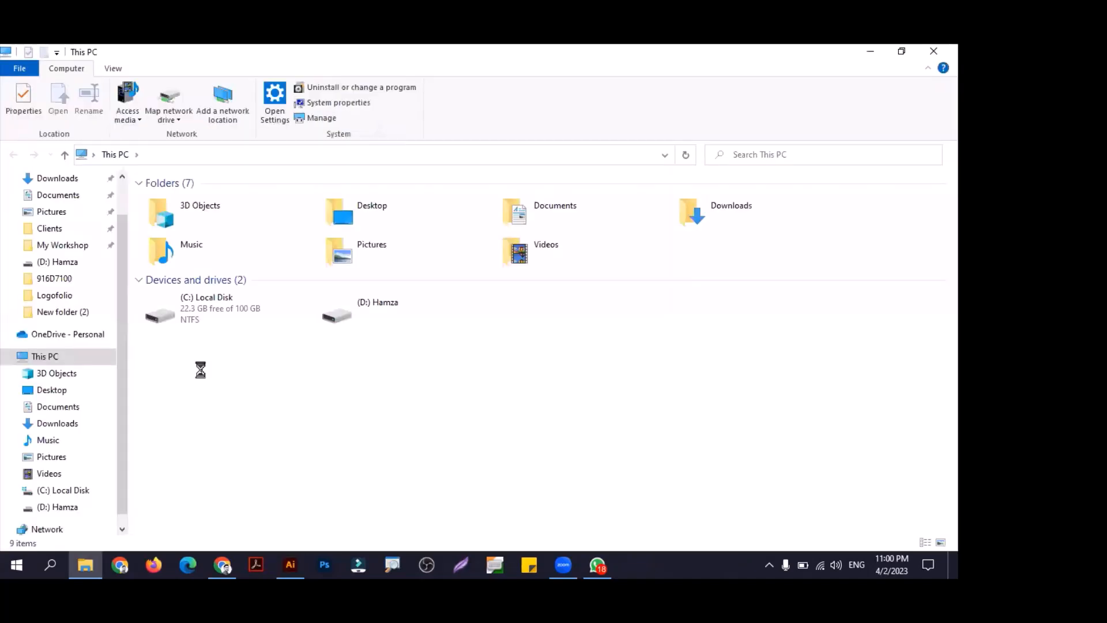
pyautogui.click(934, 51)
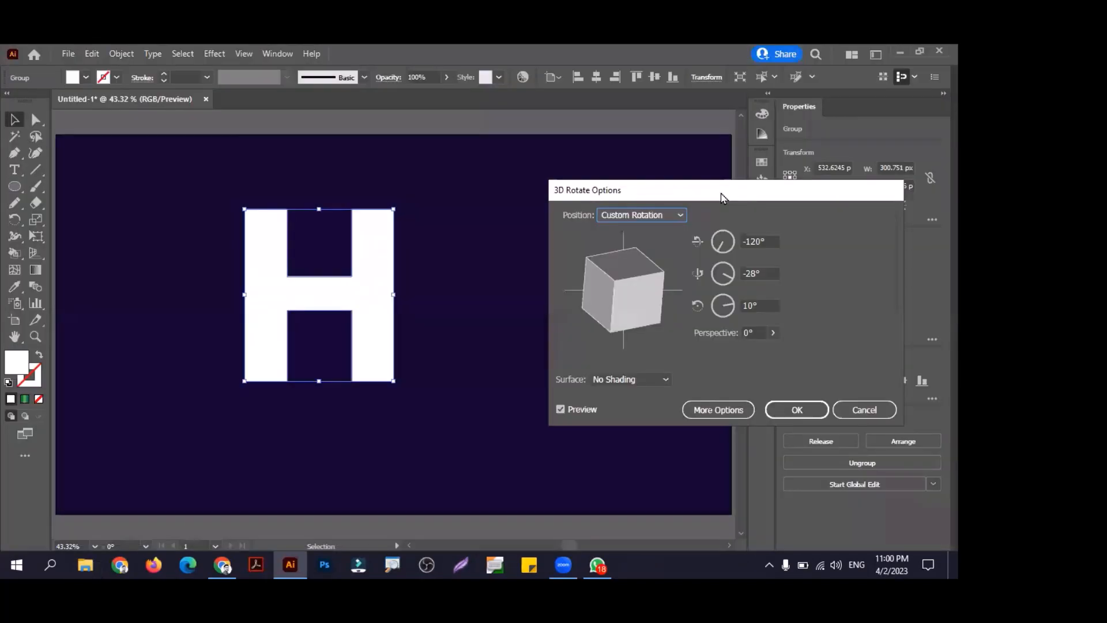
pyautogui.moveTo(722, 198); pyautogui.dragTo(682, 197)
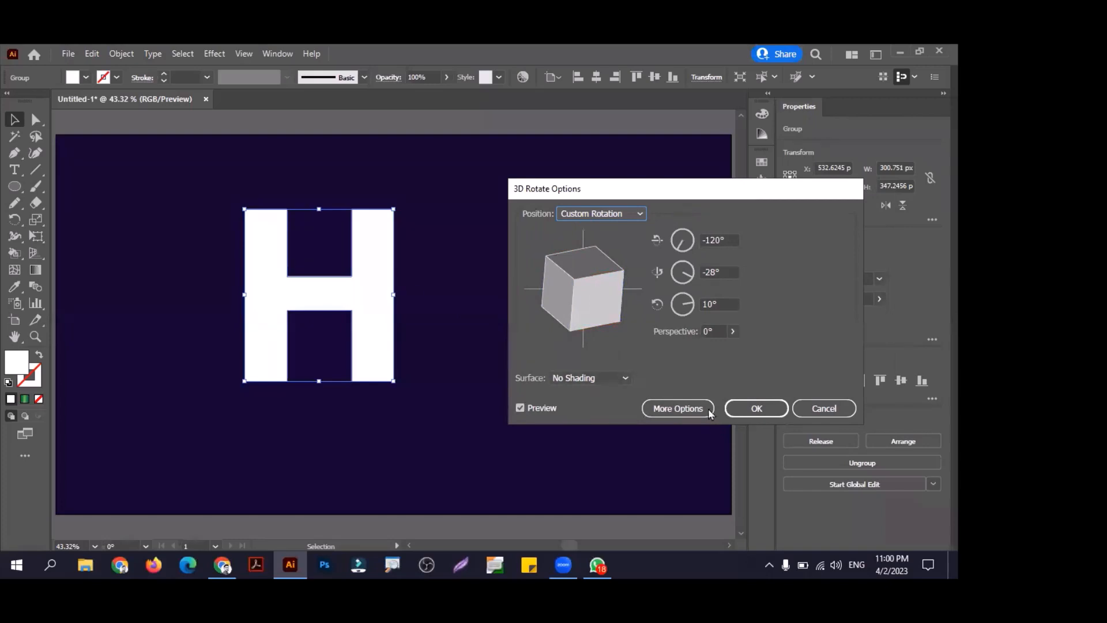
# Step: Try to apply the custom 3D rotation to the H and dismiss the alert
pyautogui.click(757, 409)
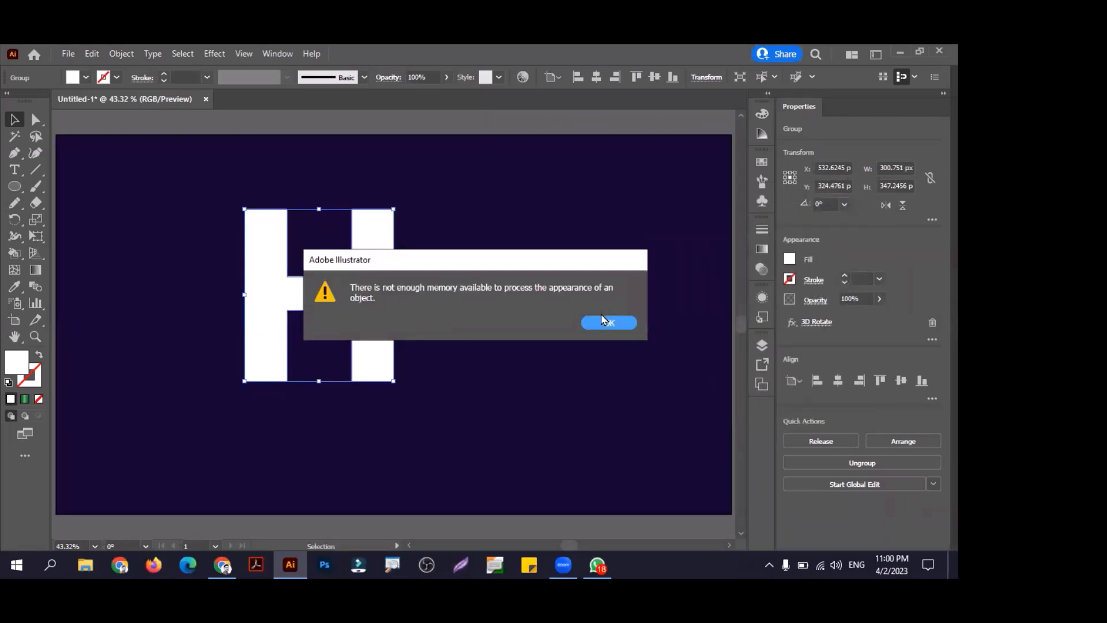
pyautogui.click(600, 327)
pyautogui.press('a')
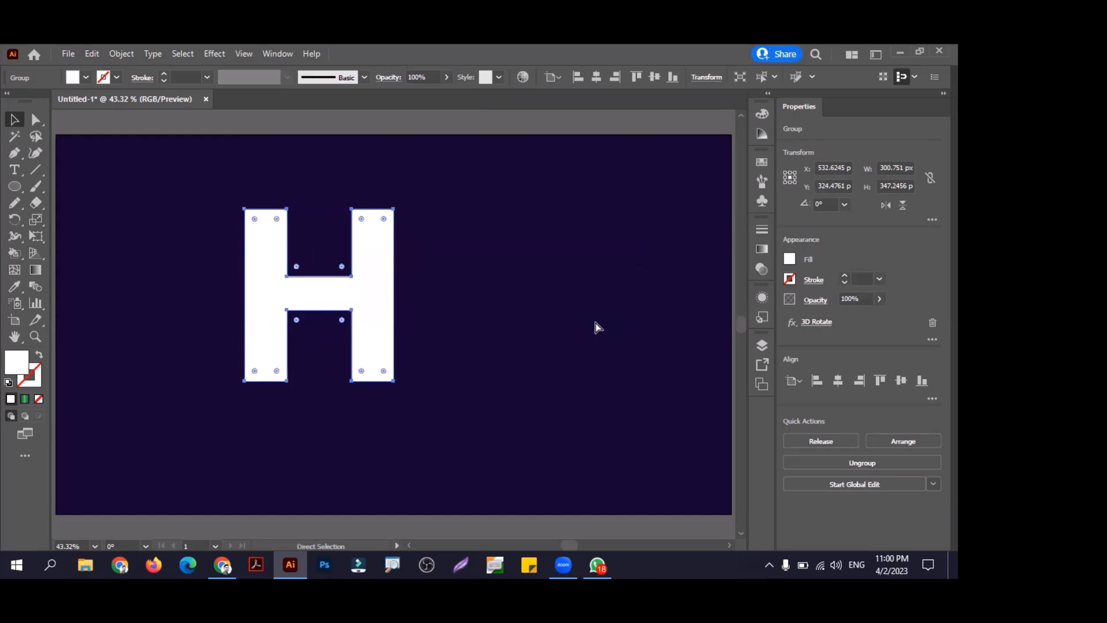
# Step: Look through the drives available as secondary scratch disk in the preferences
pyautogui.hotkey('ctrl', 'k')
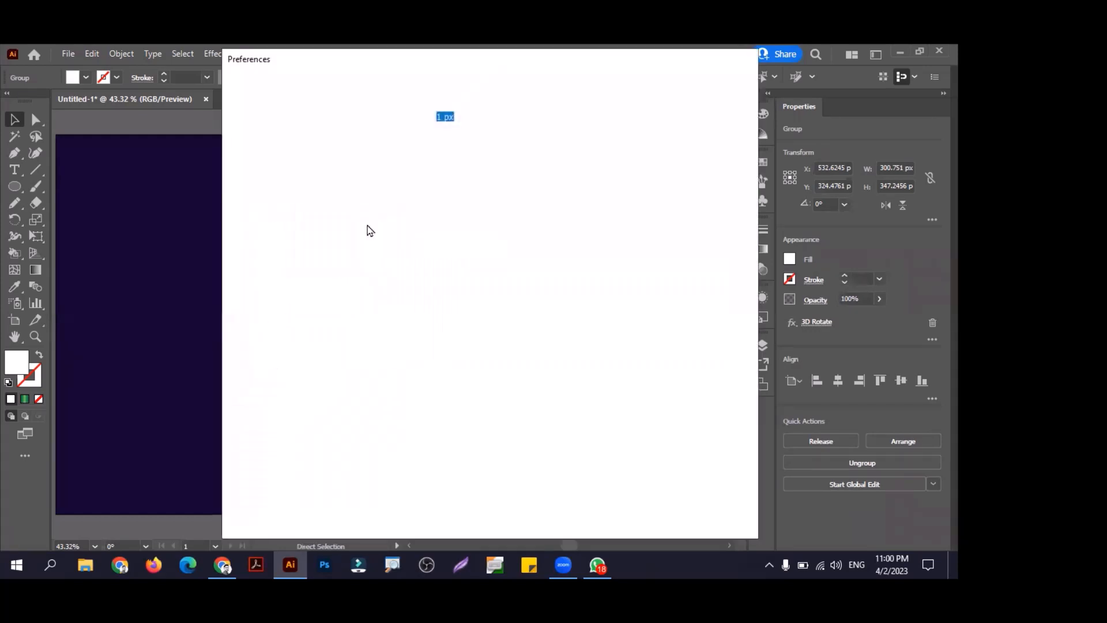
pyautogui.click(275, 205)
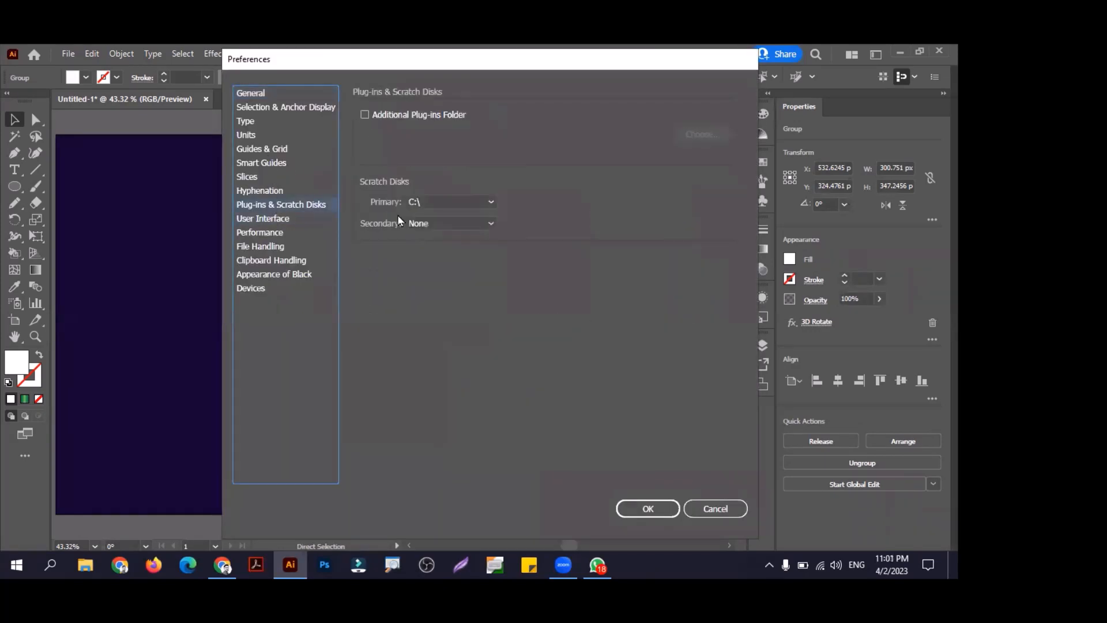
pyautogui.click(455, 230)
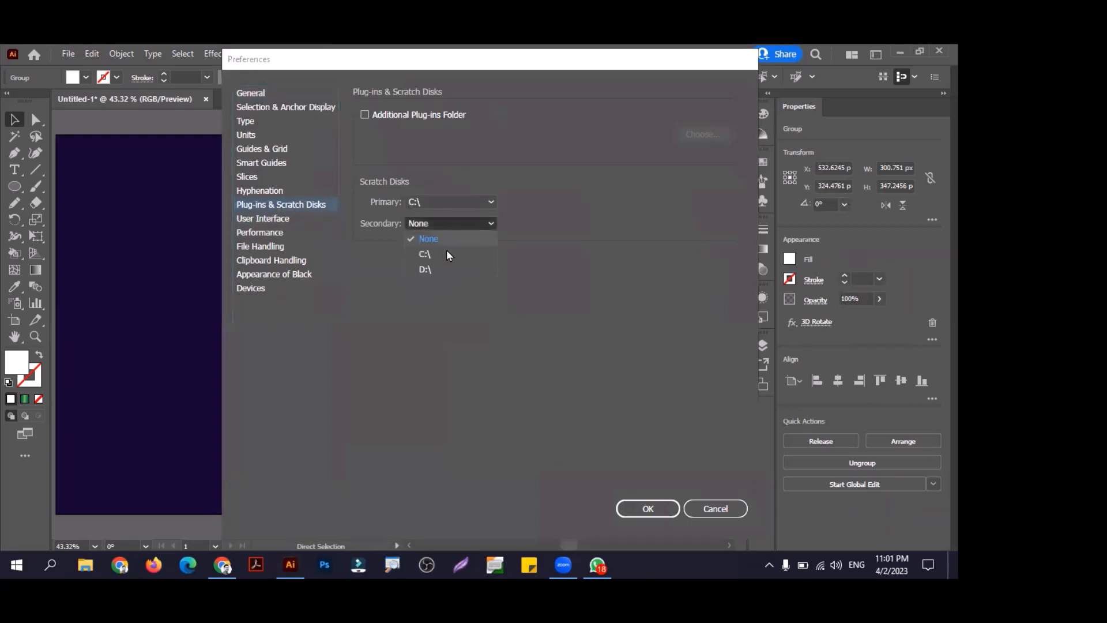
pyautogui.click(542, 269)
pyautogui.press('Return')
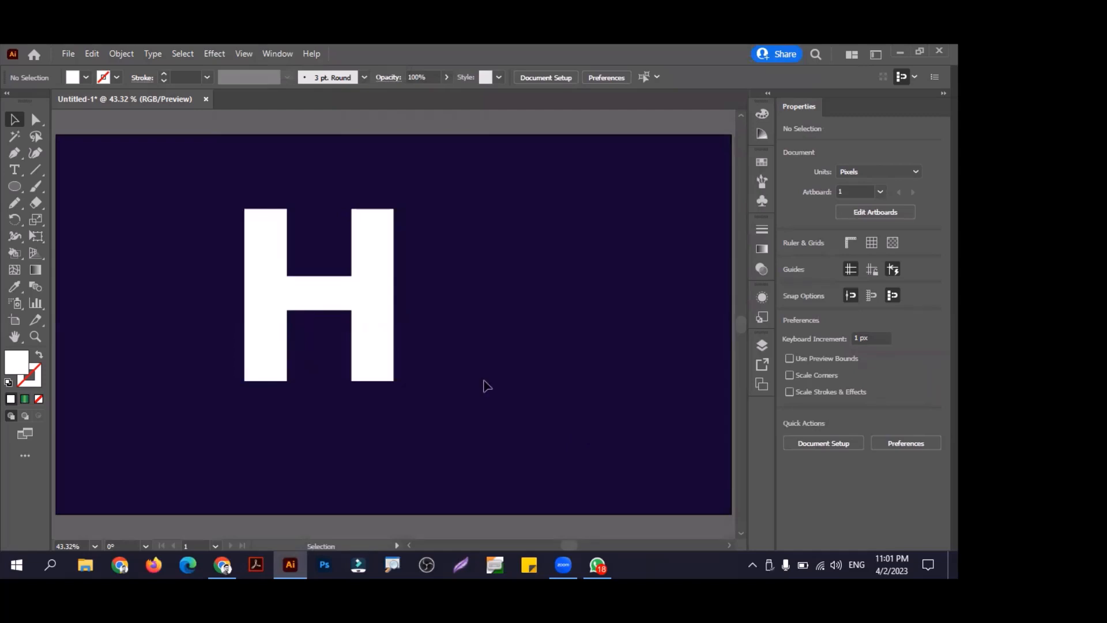
# Step: Set the secondary scratch disk to E:\ in the preferences
pyautogui.hotkey('ctrl', 'k')
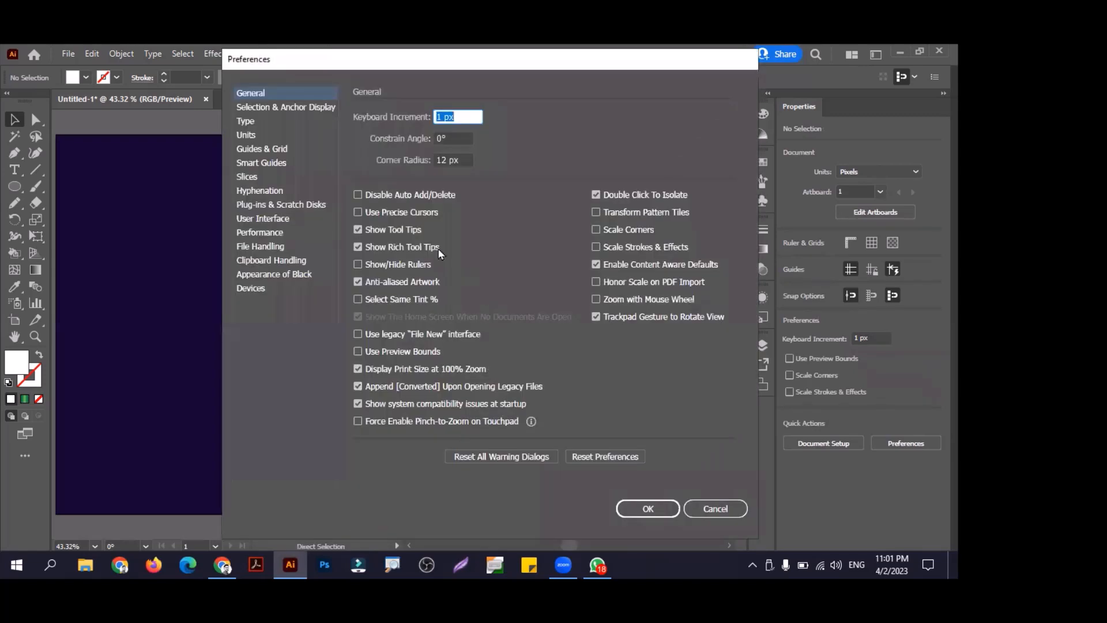
pyautogui.click(283, 205)
pyautogui.click(283, 218)
pyautogui.click(282, 204)
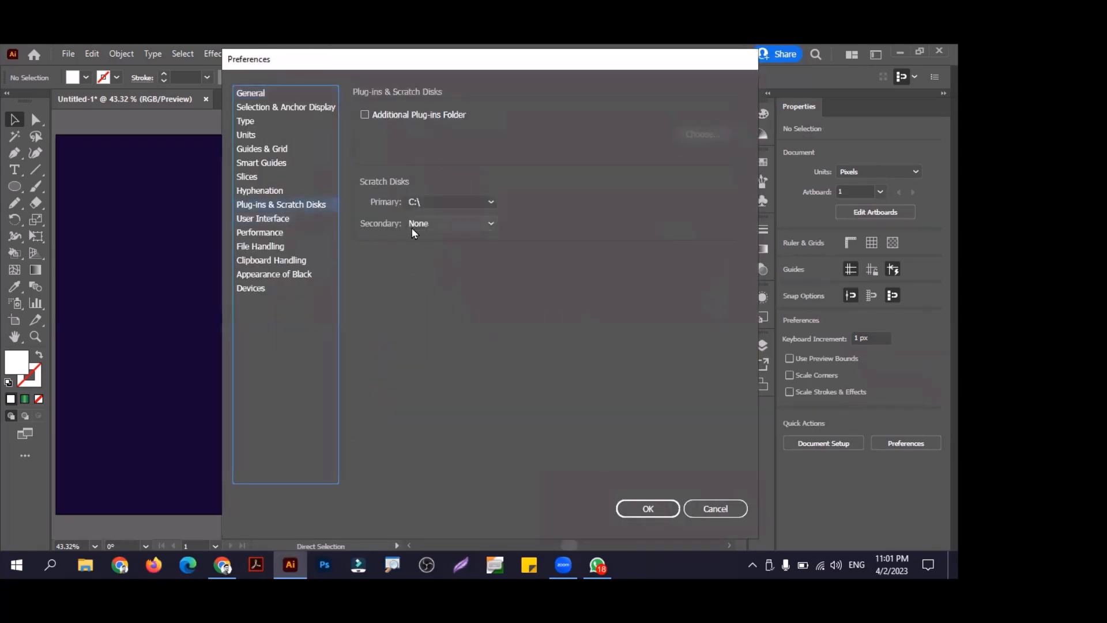
pyautogui.click(465, 224)
pyautogui.click(443, 285)
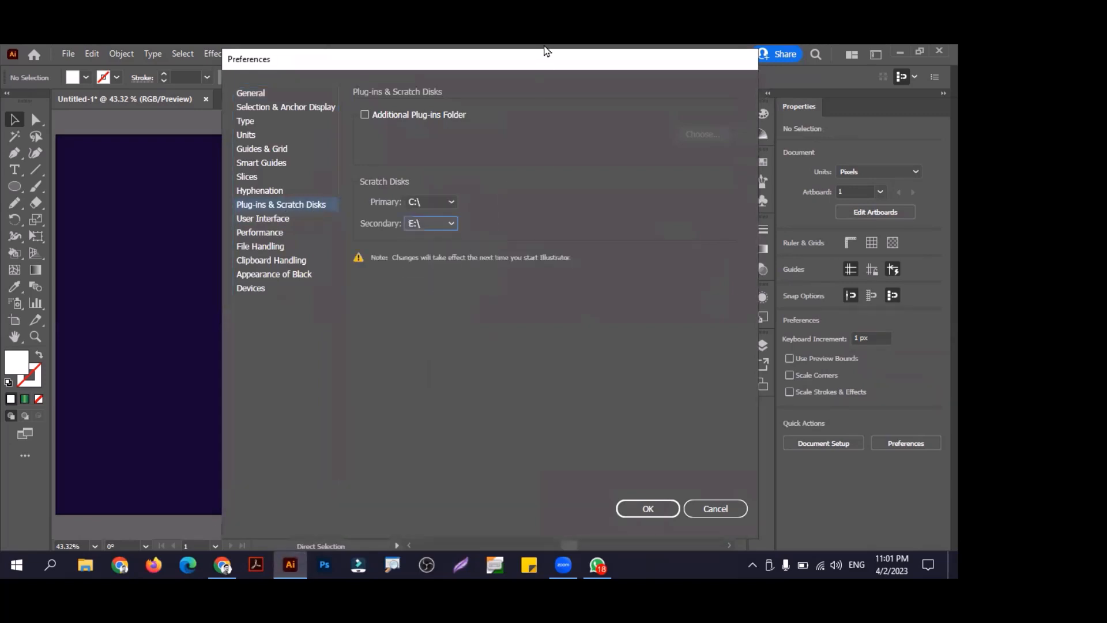
pyautogui.moveTo(537, 69); pyautogui.dragTo(488, 66)
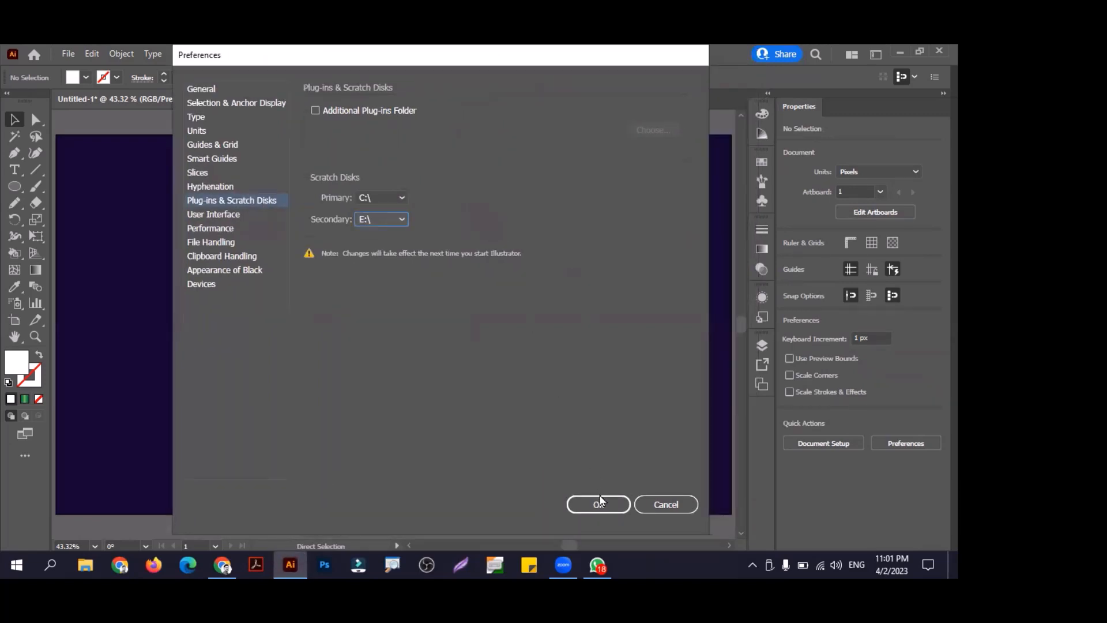
pyautogui.moveTo(662, 58); pyautogui.dragTo(427, 58)
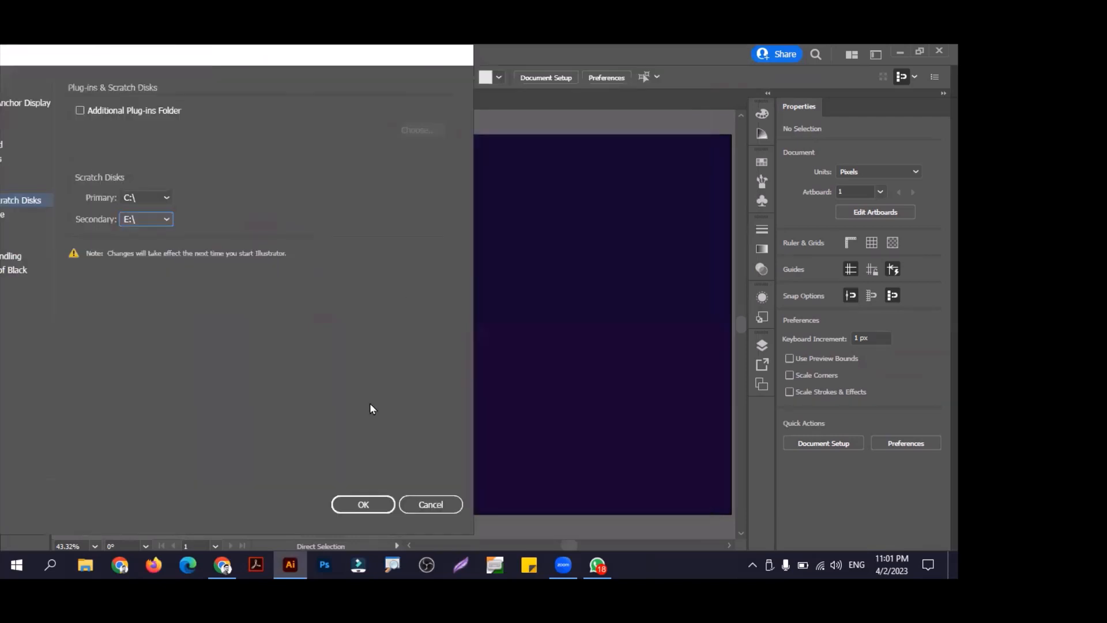
pyautogui.click(363, 504)
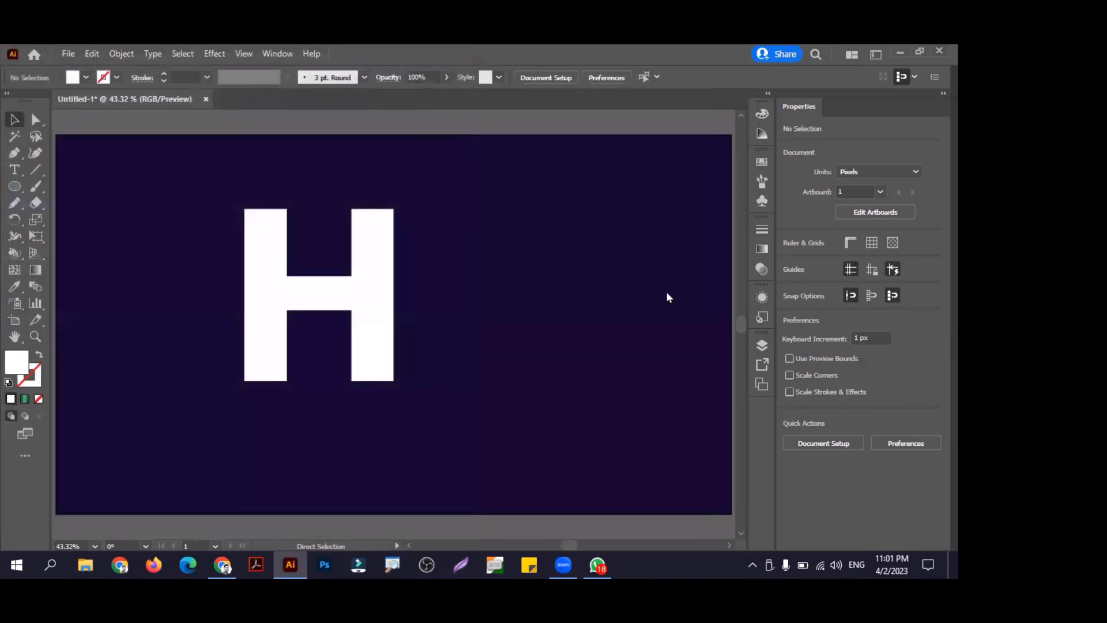
# Step: Minimize the browser window and close the unresponsive Illustrator program
pyautogui.hotkey('ctrl', 'w')
pyautogui.click(583, 330)
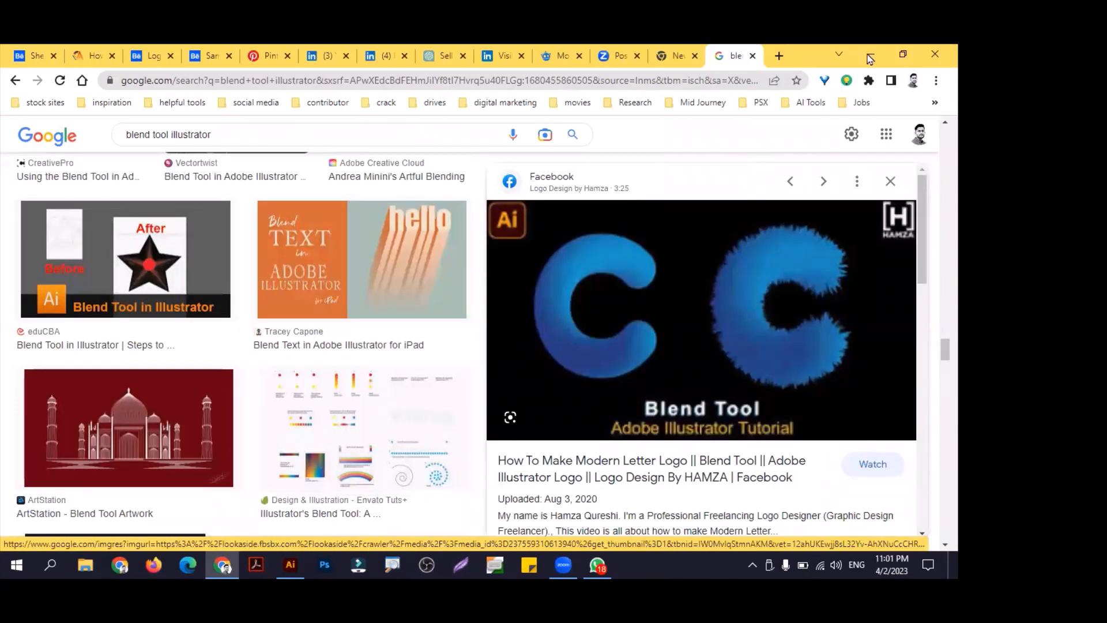
pyautogui.click(868, 55)
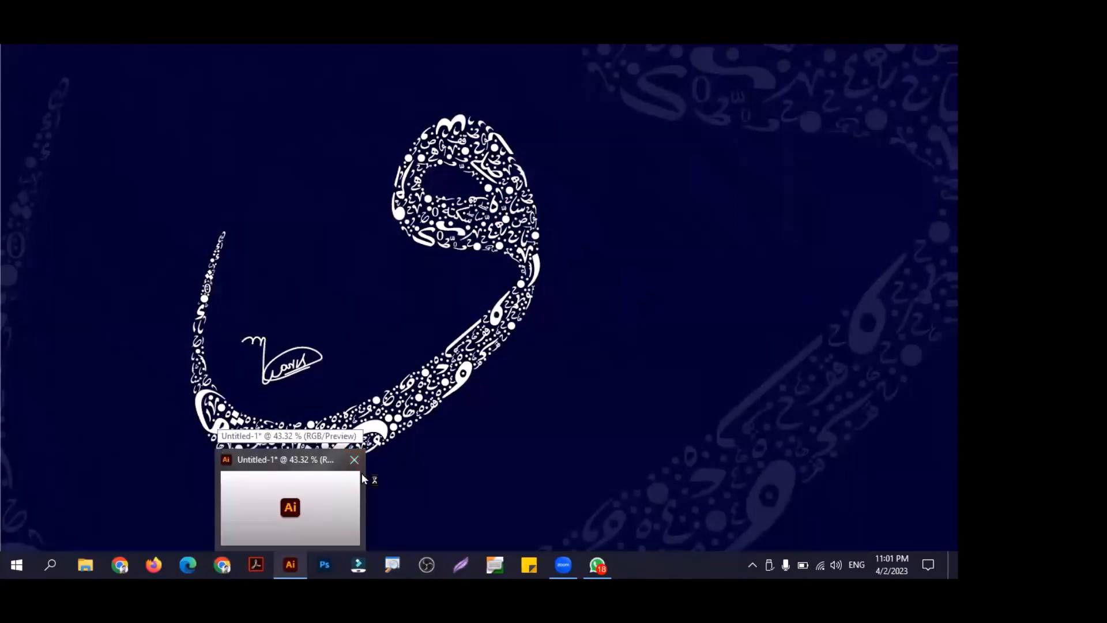
pyautogui.click(356, 464)
pyautogui.rightClick(312, 351)
pyautogui.click(358, 386)
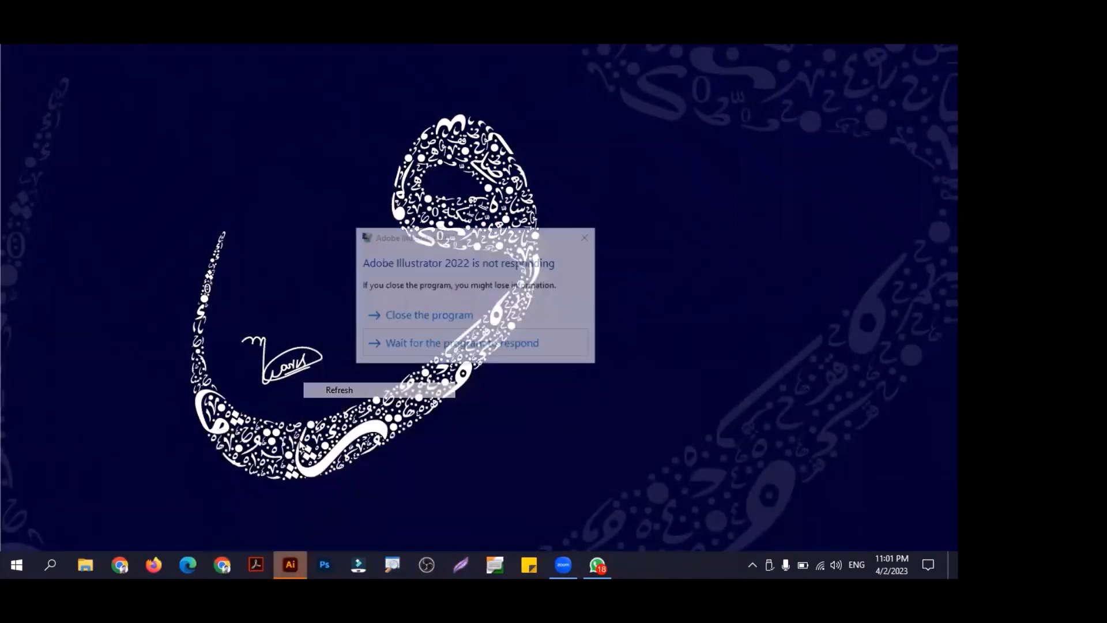
pyautogui.click(432, 317)
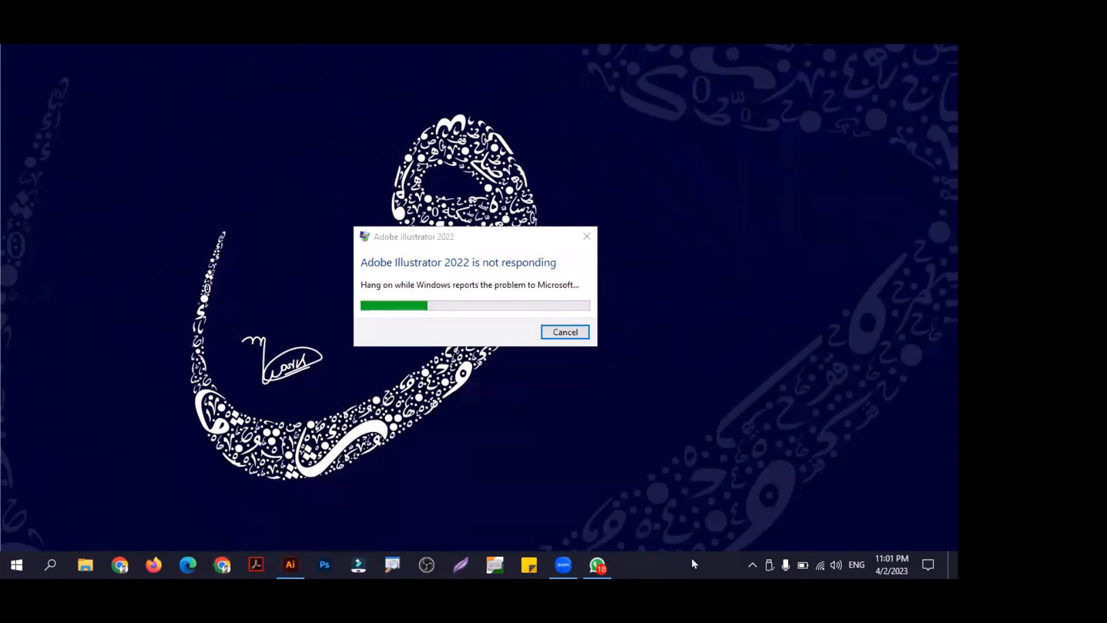
# Step: Switch to Task Manager, end the Adobe Illustrator 2022 task and close Task Manager
pyautogui.rightClick(691, 559)
pyautogui.click(736, 503)
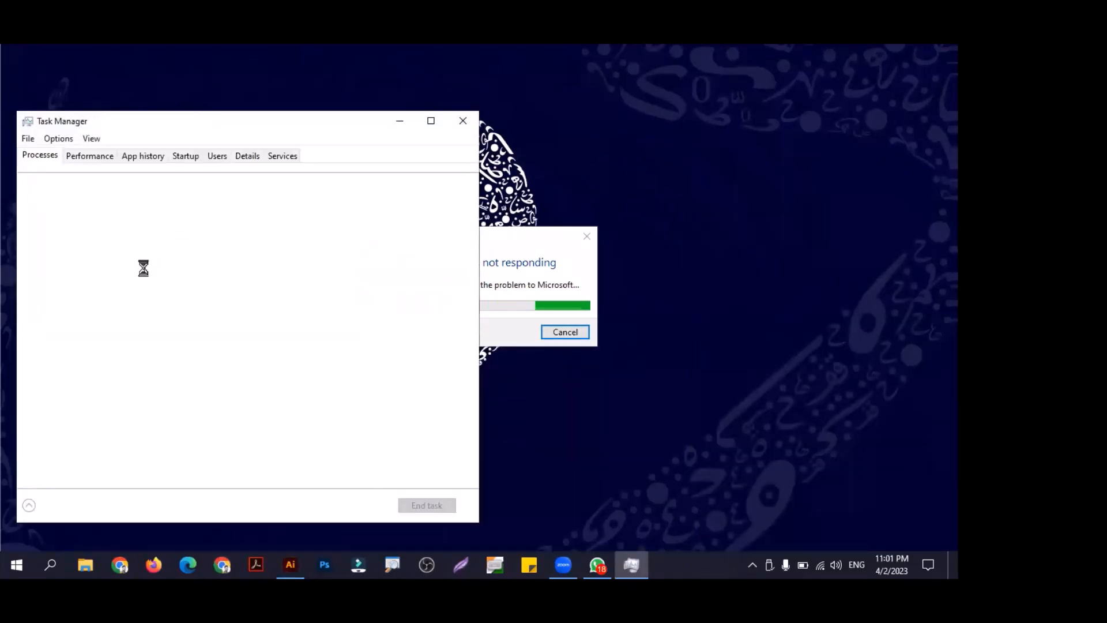
pyautogui.click(138, 239)
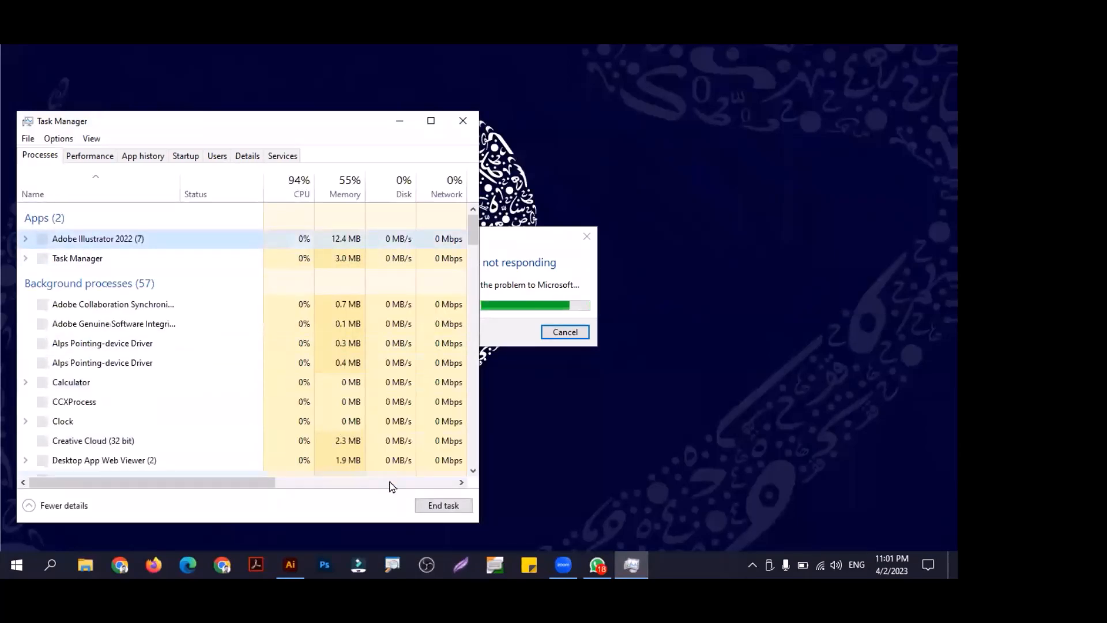
pyautogui.click(427, 507)
pyautogui.click(463, 122)
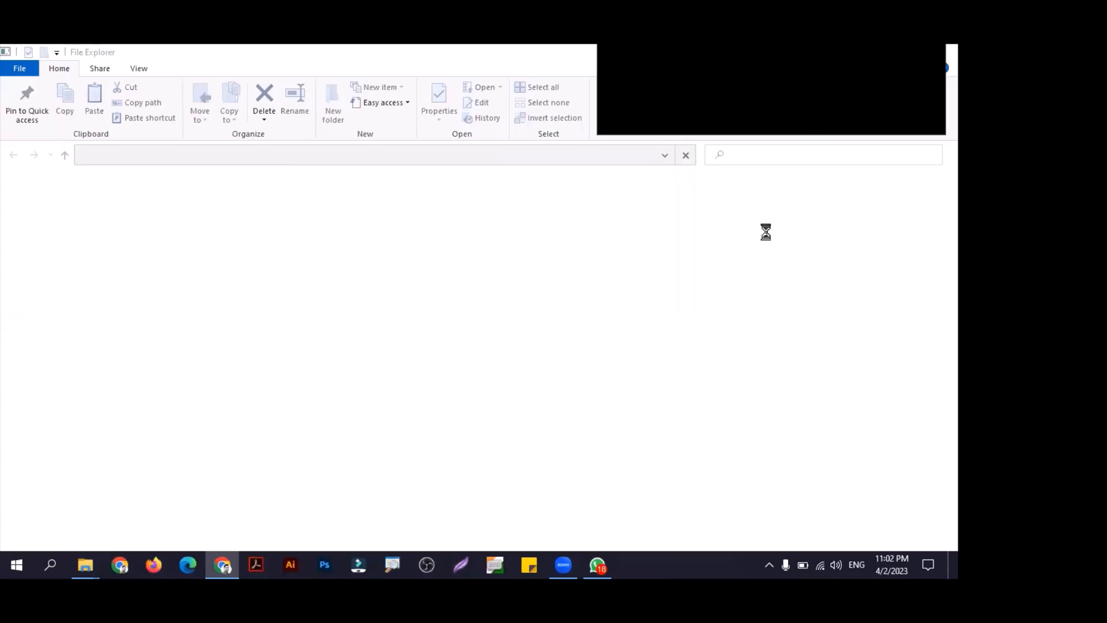
# Step: Decline formatting drive E:, refresh the desktop and close the external drive's folder window
pyautogui.click(498, 60)
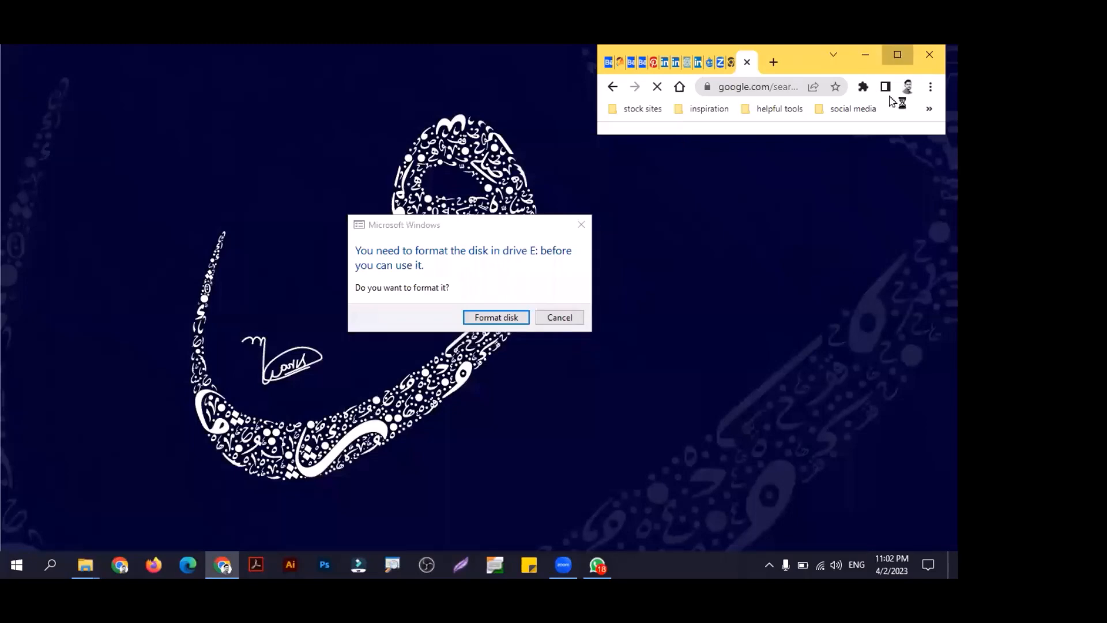
pyautogui.click(897, 55)
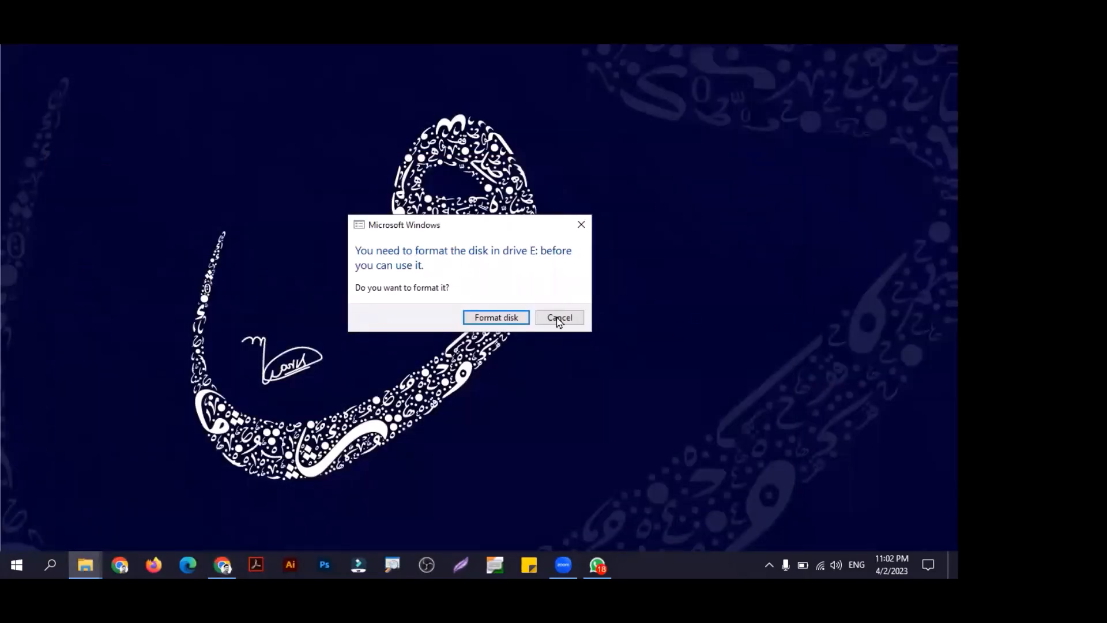
pyautogui.click(559, 319)
pyautogui.rightClick(629, 367)
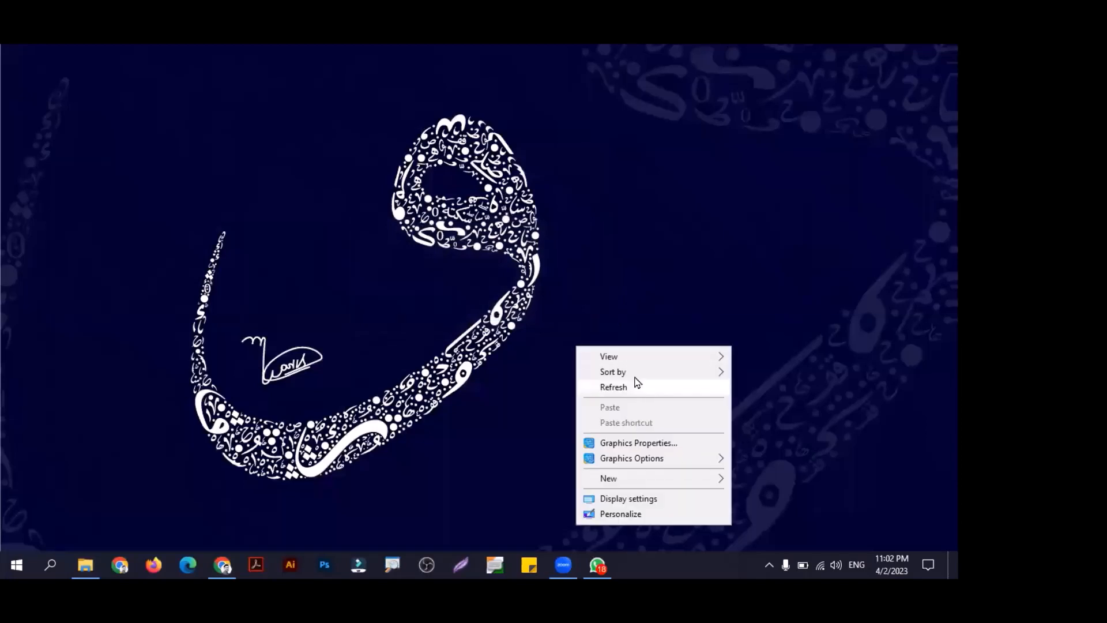
pyautogui.click(635, 381)
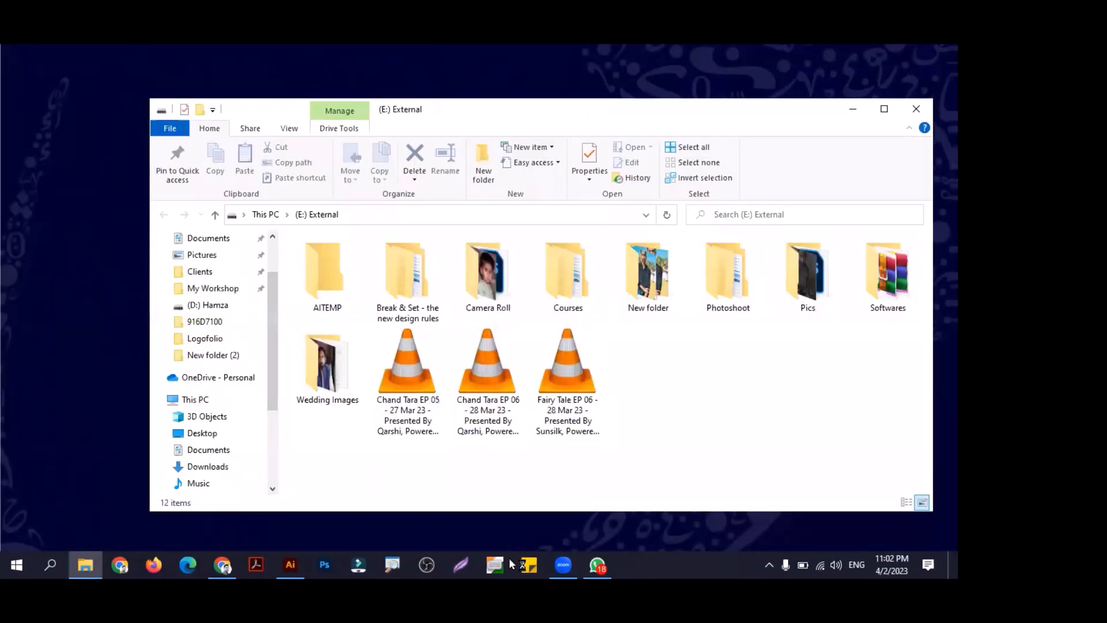
pyautogui.click(923, 118)
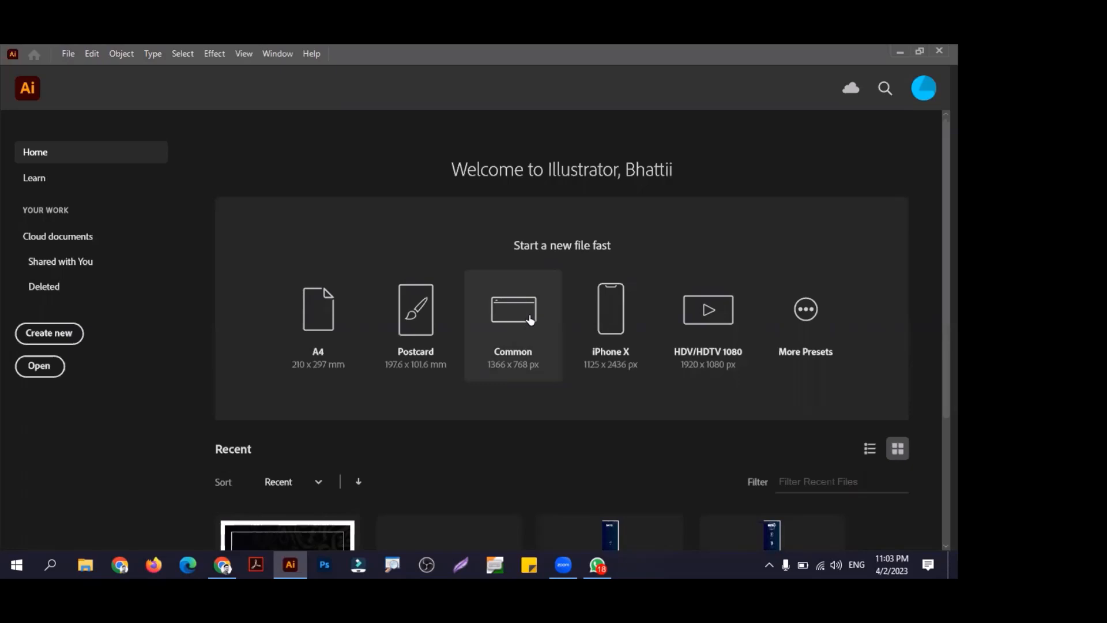
# Step: Create a new Illustrator document from the Common 1366 x 768 px preset
pyautogui.click(525, 353)
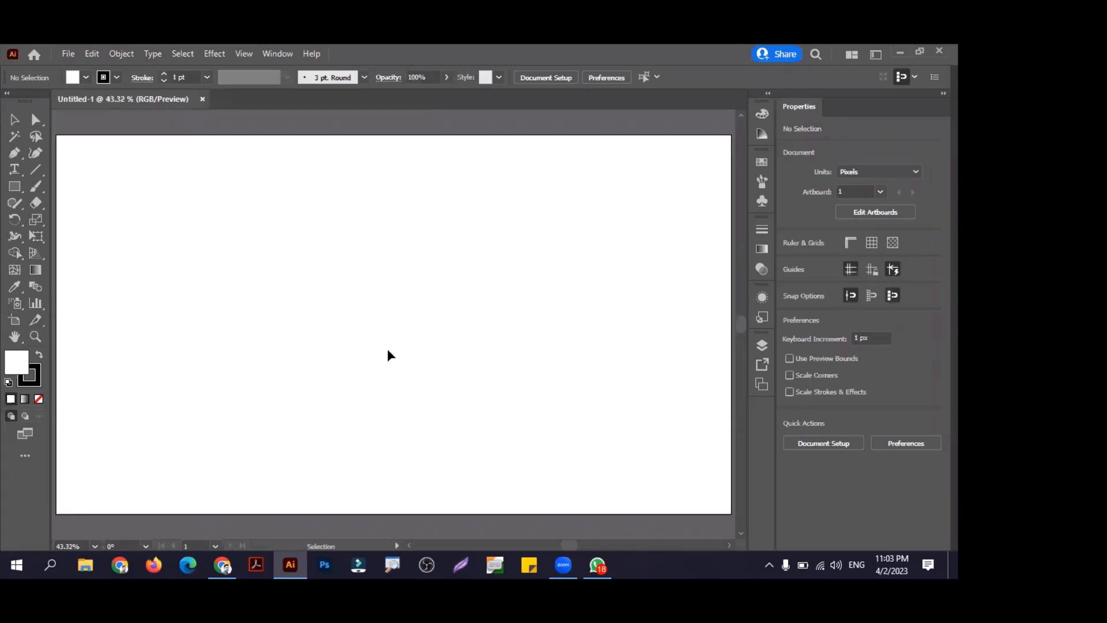
pyautogui.moveTo(410, 391); pyautogui.dragTo(497, 397)
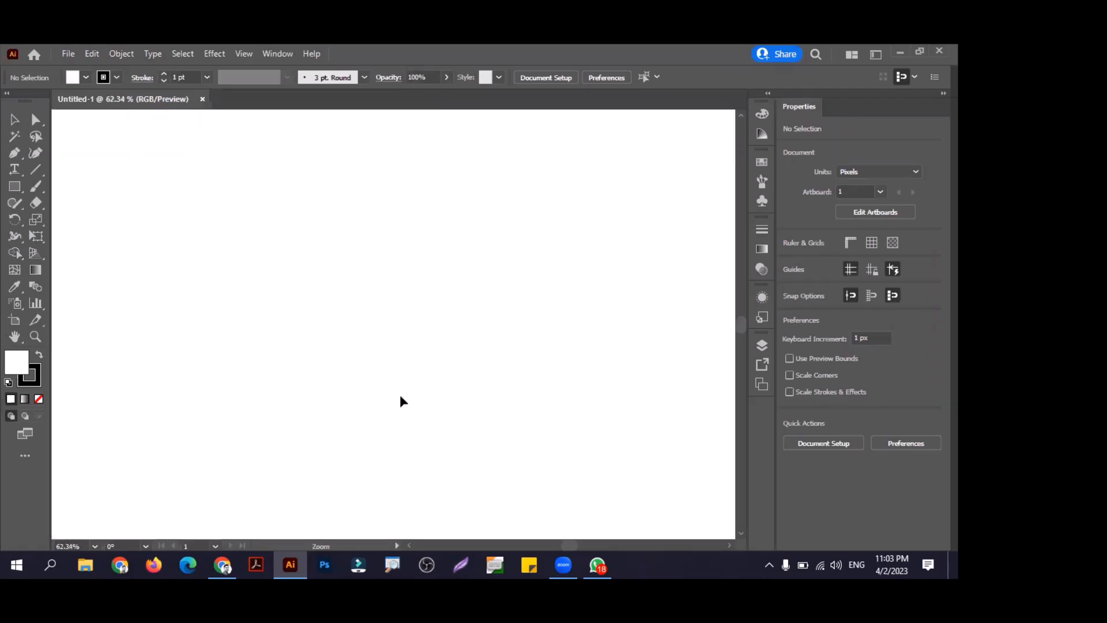
pyautogui.hotkey('ctrl', '0')
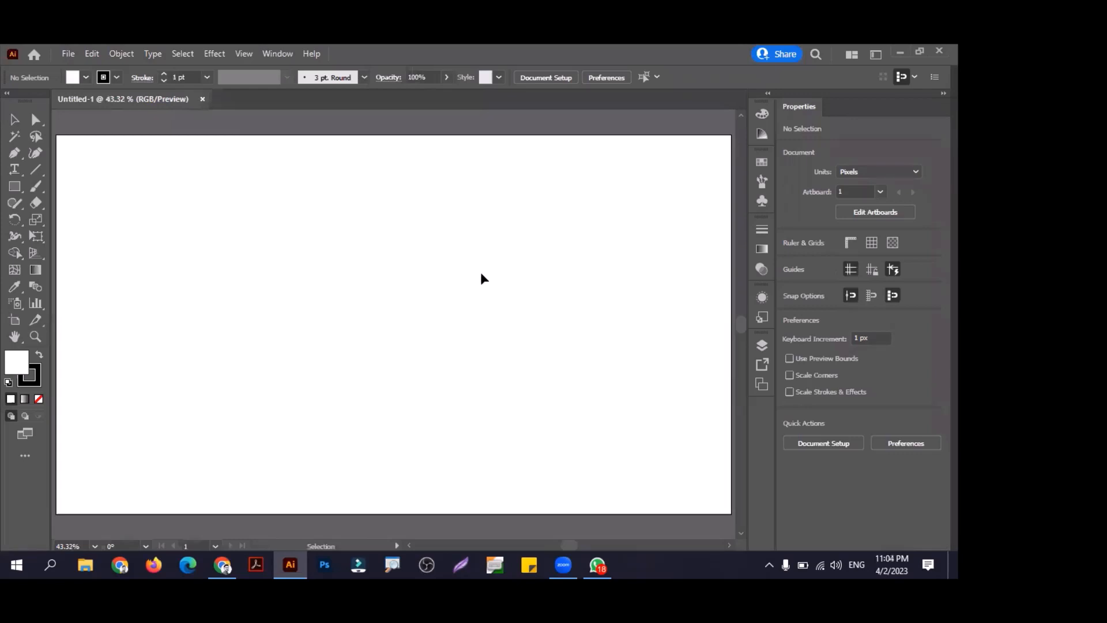
pyautogui.moveTo(301, 252)
pyautogui.mouseDown()
pyautogui.moveTo(262, 260)
pyautogui.moveTo(309, 260)
pyautogui.mouseUp()
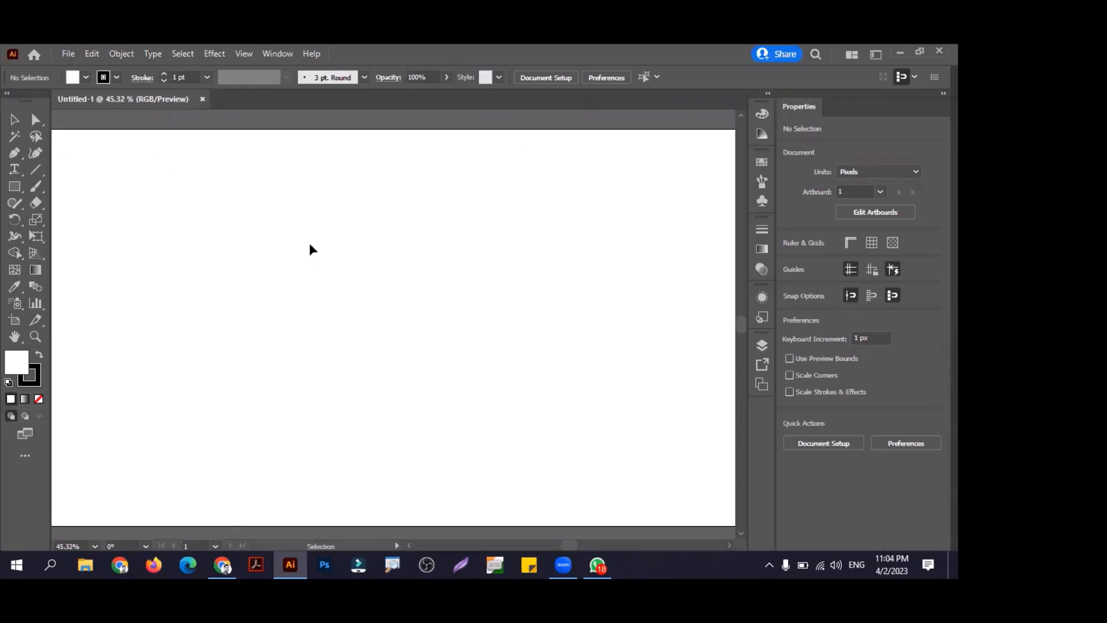
pyautogui.hotkey('ctrl', '0')
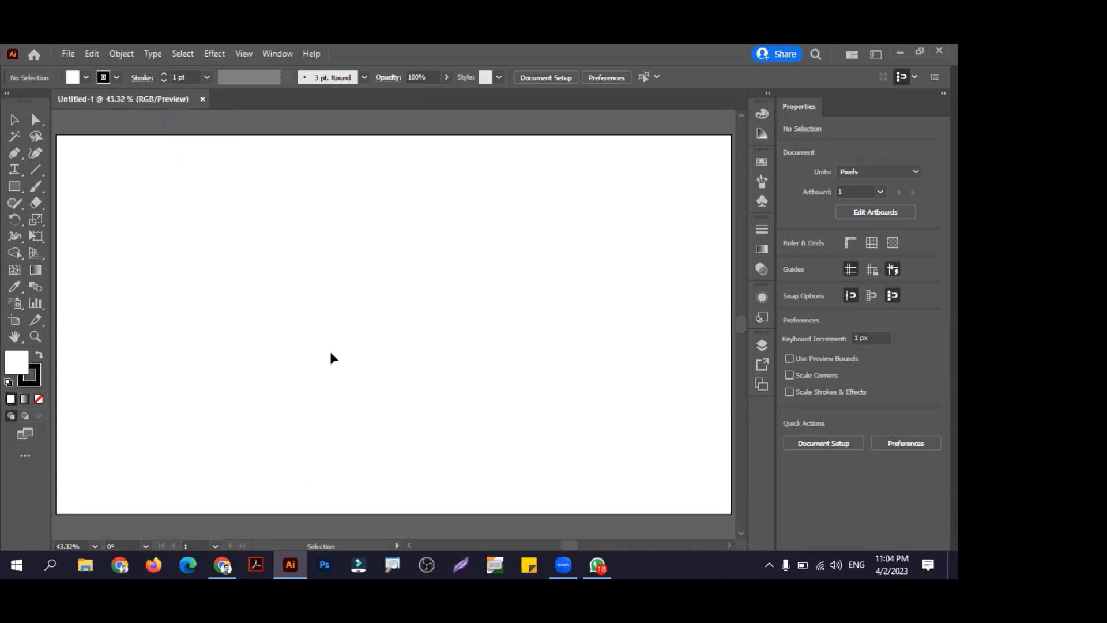
# Step: Draw a 1366 x 768 px rectangle covering the whole artboard
pyautogui.press('m')
pyautogui.moveTo(56, 135)
pyautogui.mouseDown()
pyautogui.moveTo(691, 481)
pyautogui.moveTo(613, 366)
pyautogui.moveTo(652, 400)
pyautogui.mouseUp()
pyautogui.press('v')
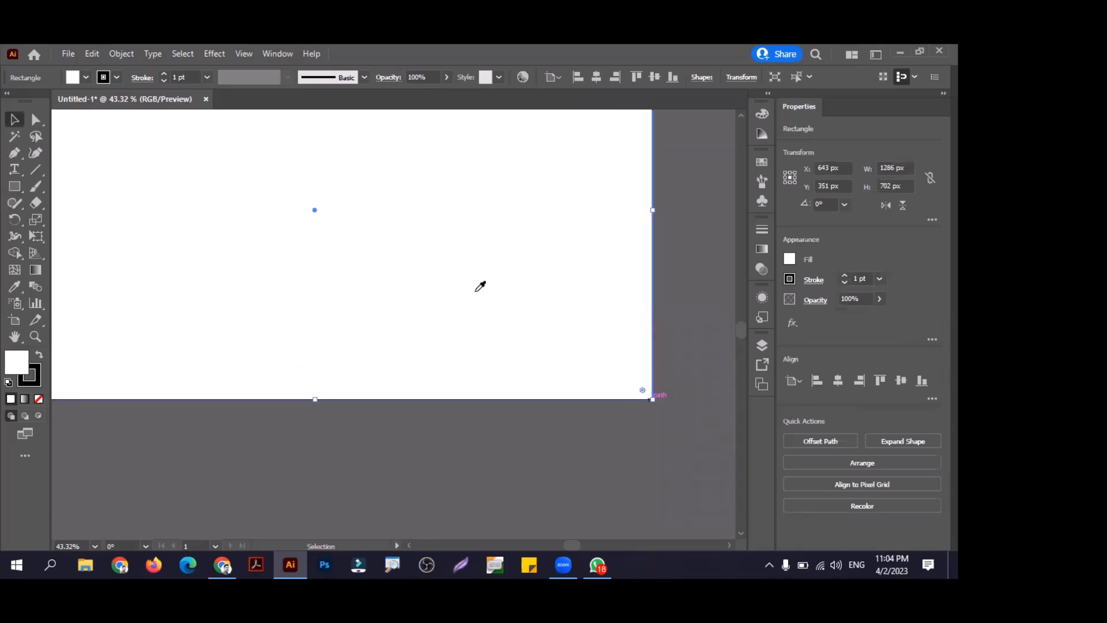
# Step: Give the background rectangle a dark navy fill, #0B042D, with no stroke, and deselect it
pyautogui.doubleClick(17, 363)
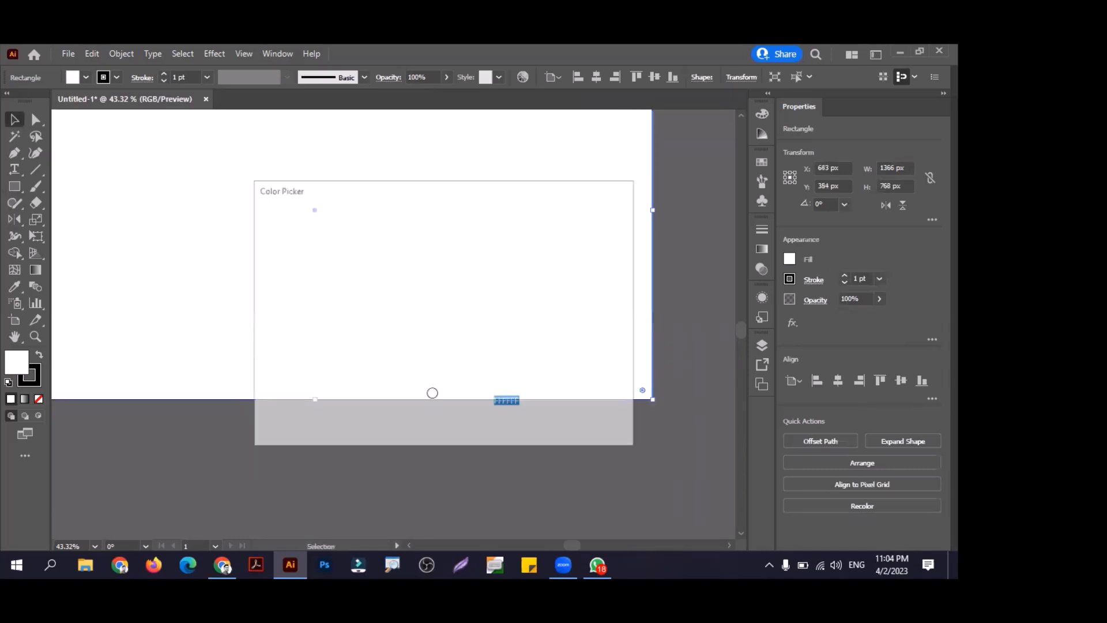
pyautogui.moveTo(410, 345); pyautogui.dragTo(262, 405)
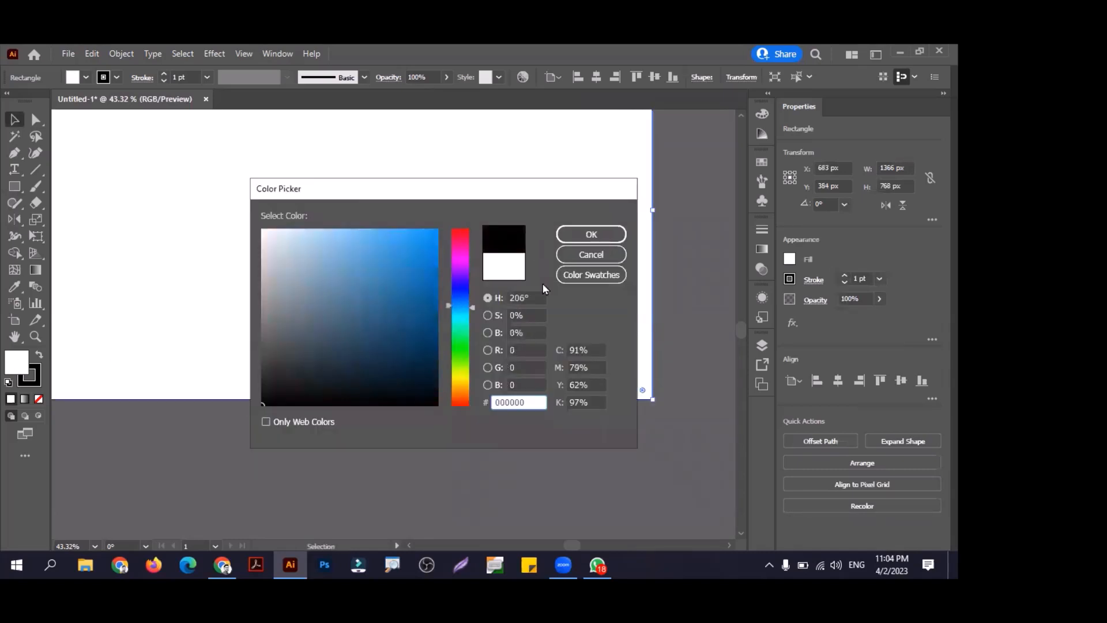
pyautogui.click(568, 239)
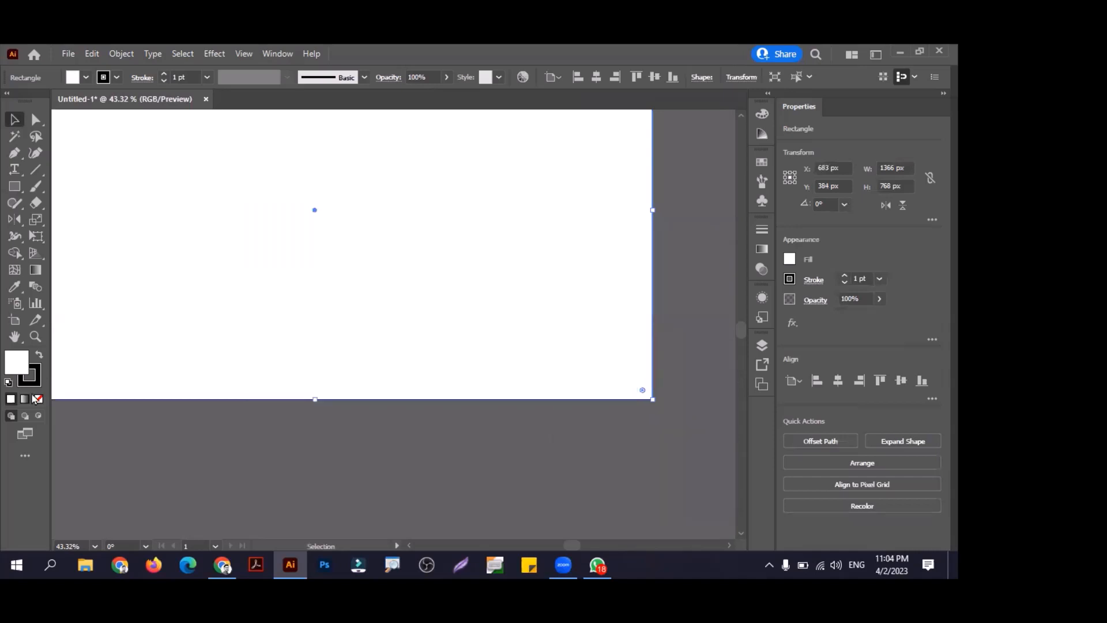
pyautogui.click(38, 400)
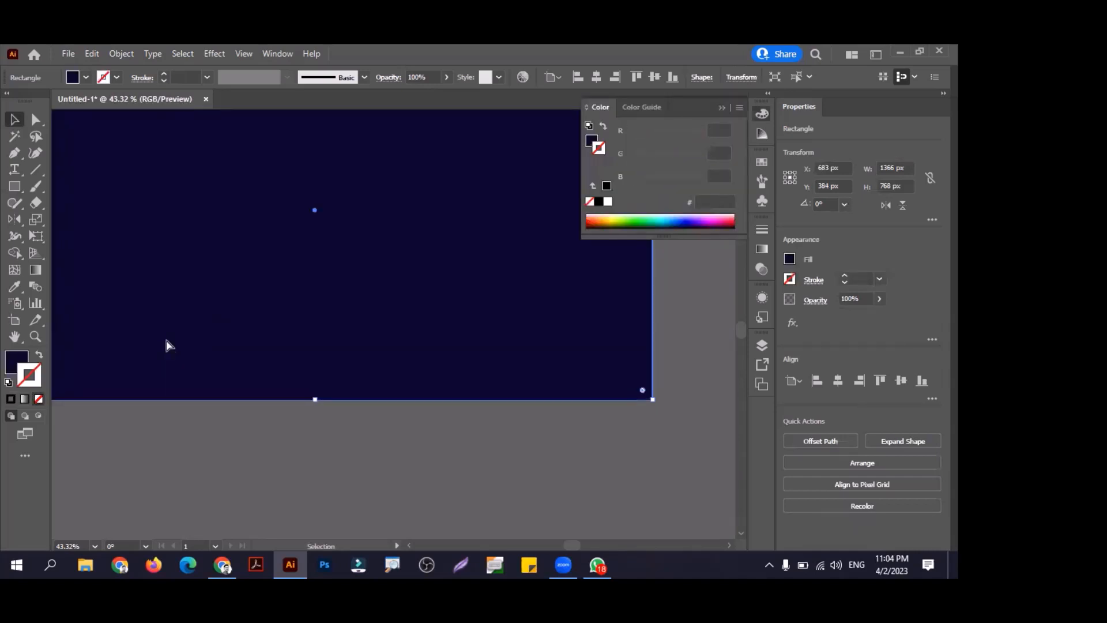
pyautogui.hotkey('ctrl', 'shift', 'a')
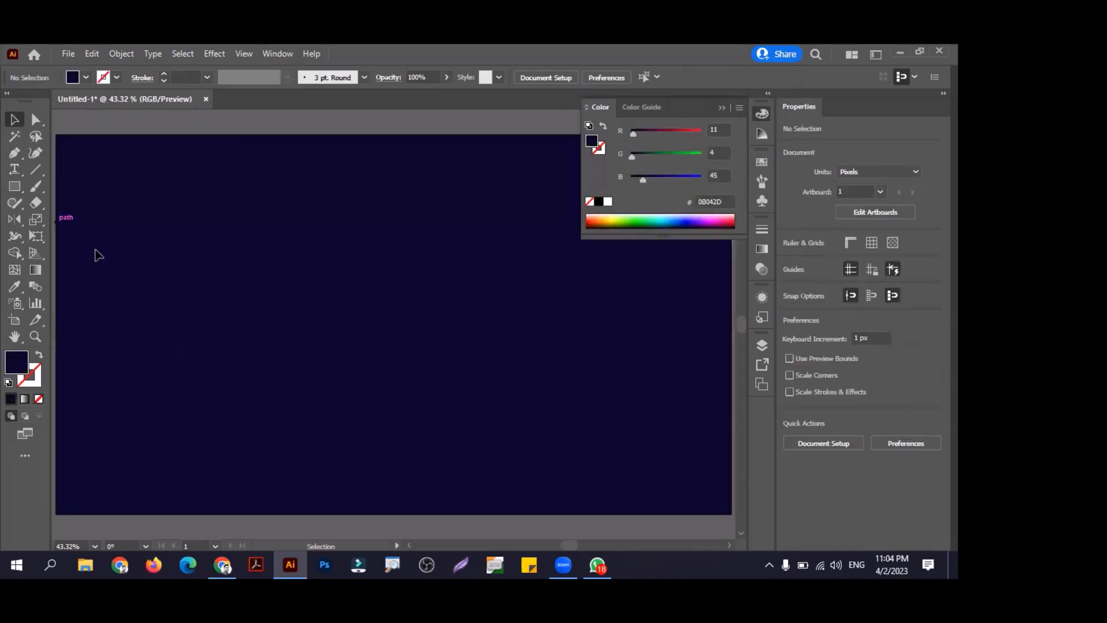
# Step: Add a point text letter "H" on the dark background with the Type tool and scale it to about 116 pt
pyautogui.click(17, 184)
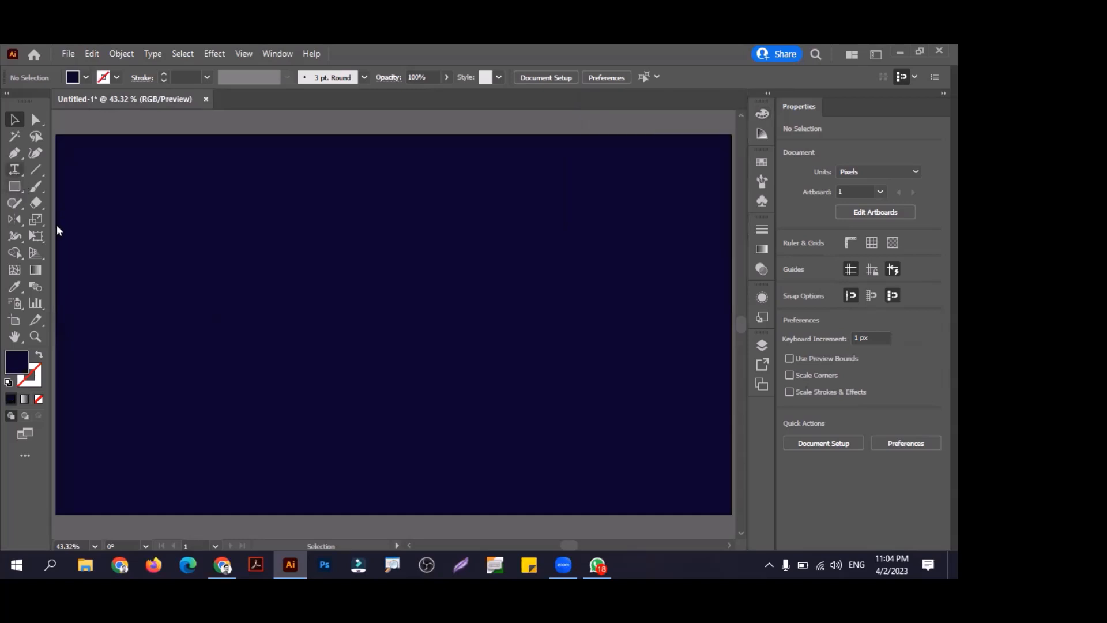
pyautogui.rightClick(17, 171)
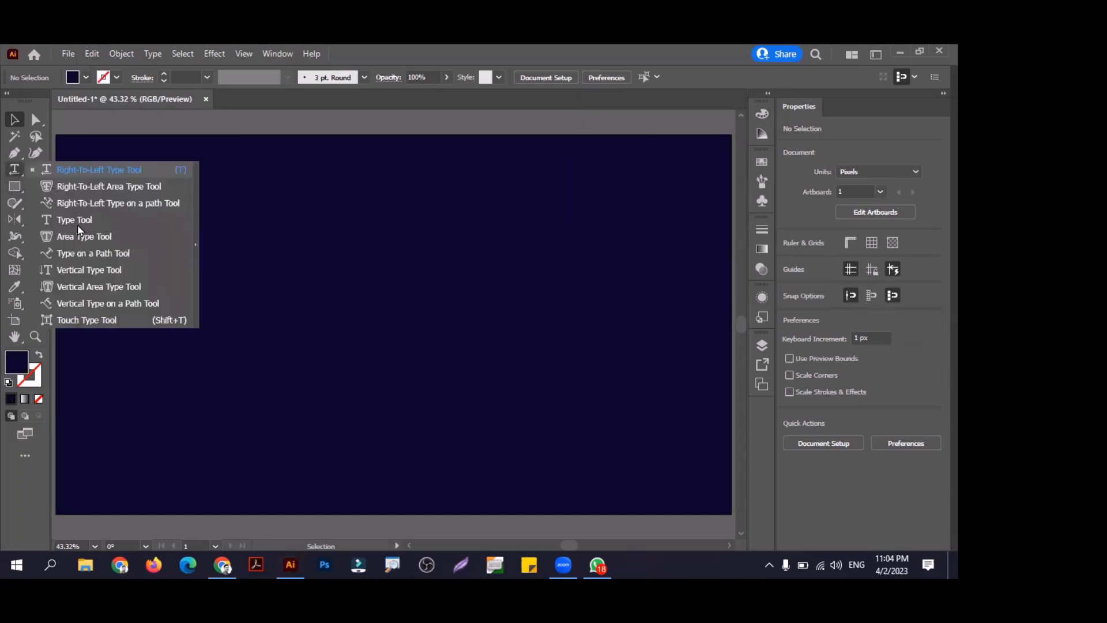
pyautogui.click(84, 223)
pyautogui.click(259, 308)
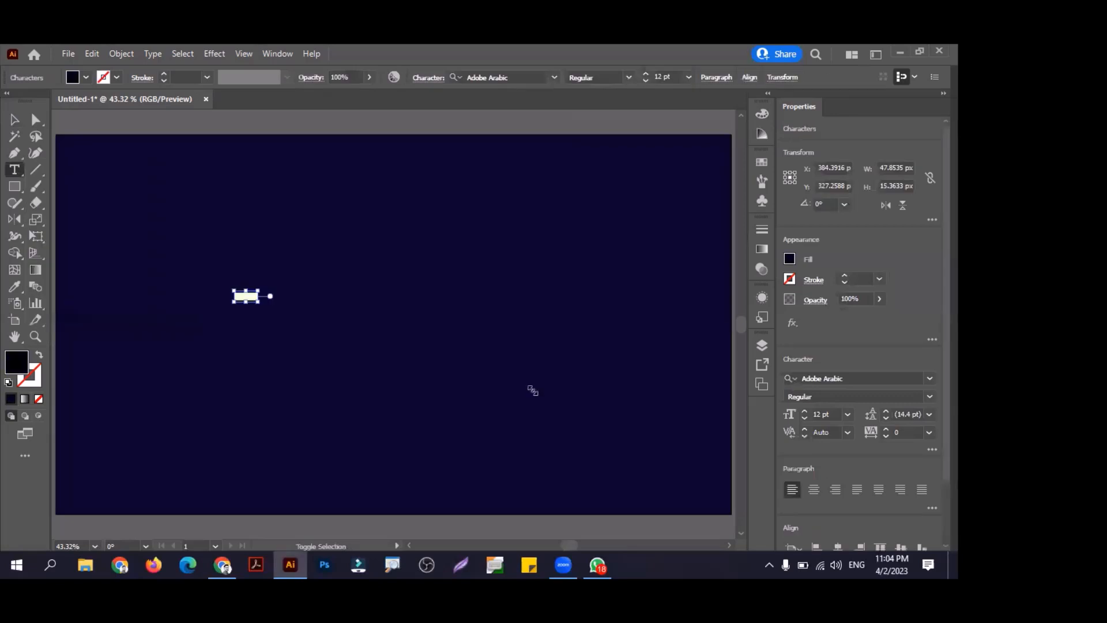
pyautogui.moveTo(396, 335)
pyautogui.mouseDown()
pyautogui.moveTo(438, 344)
pyautogui.moveTo(387, 343)
pyautogui.mouseUp()
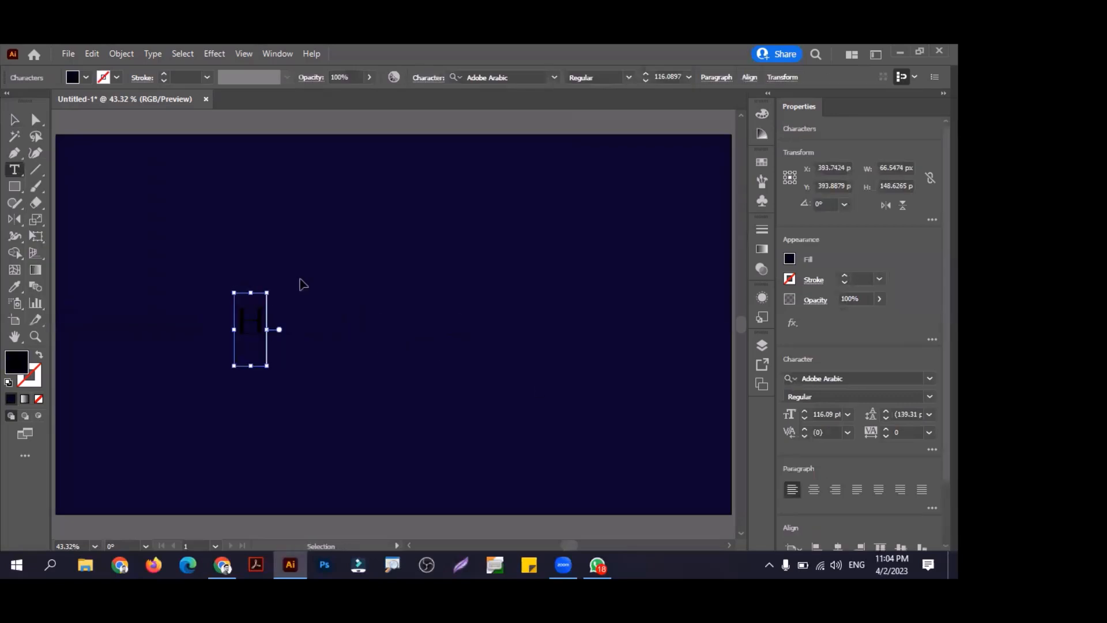
pyautogui.press('Escape')
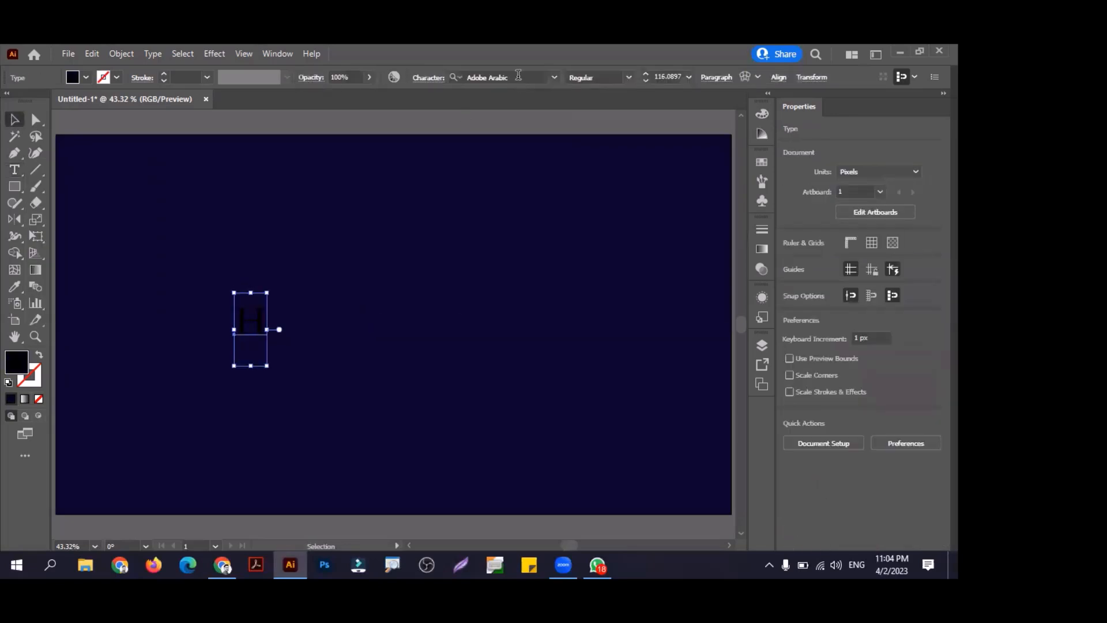
# Step: Set the letter H in Poppins Bold and enlarge it until the glyph is about 375 x 433 px
pyautogui.click(515, 76)
pyautogui.write('poppi')
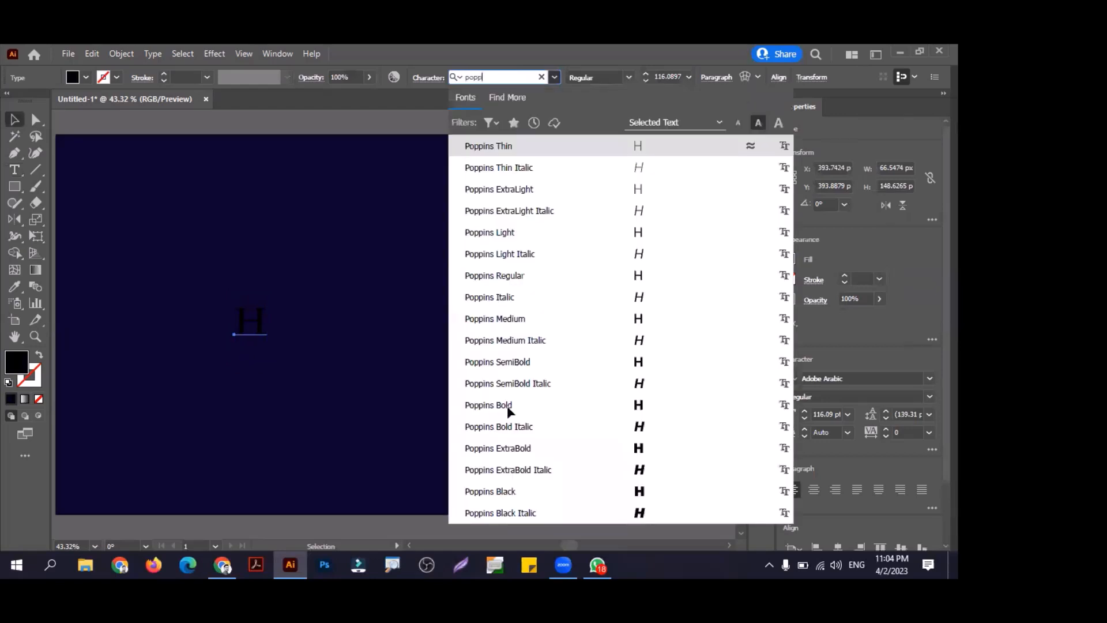
pyautogui.click(507, 406)
pyautogui.moveTo(275, 328); pyautogui.dragTo(458, 339)
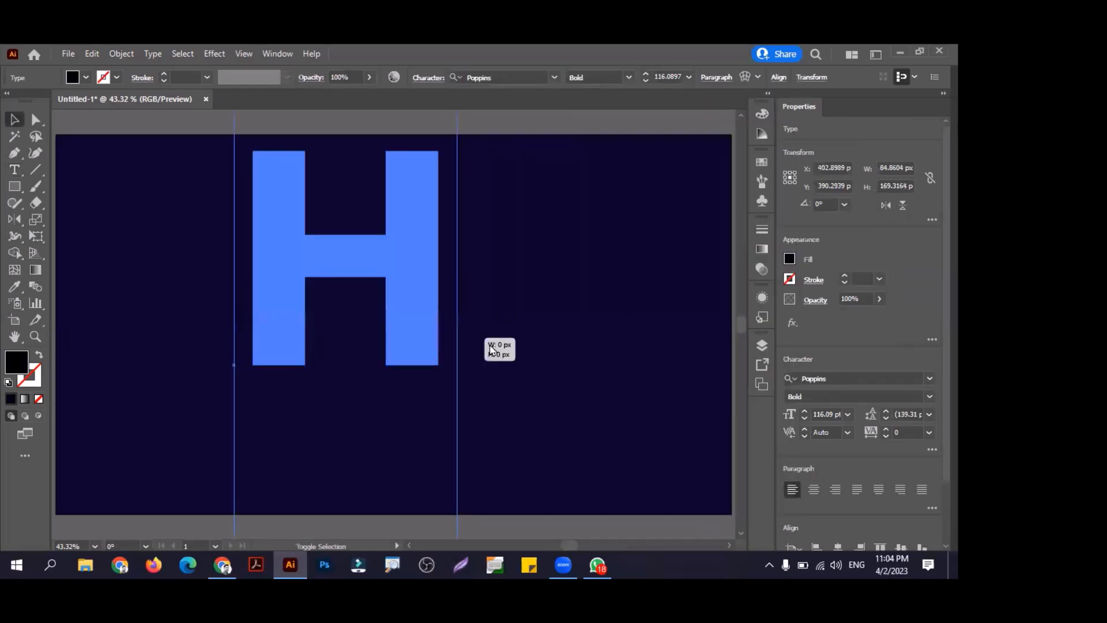
# Step: Convert the letter H to outlines and fill it with white
pyautogui.hotkey('ctrl', 'shift', 'o')
pyautogui.click(762, 163)
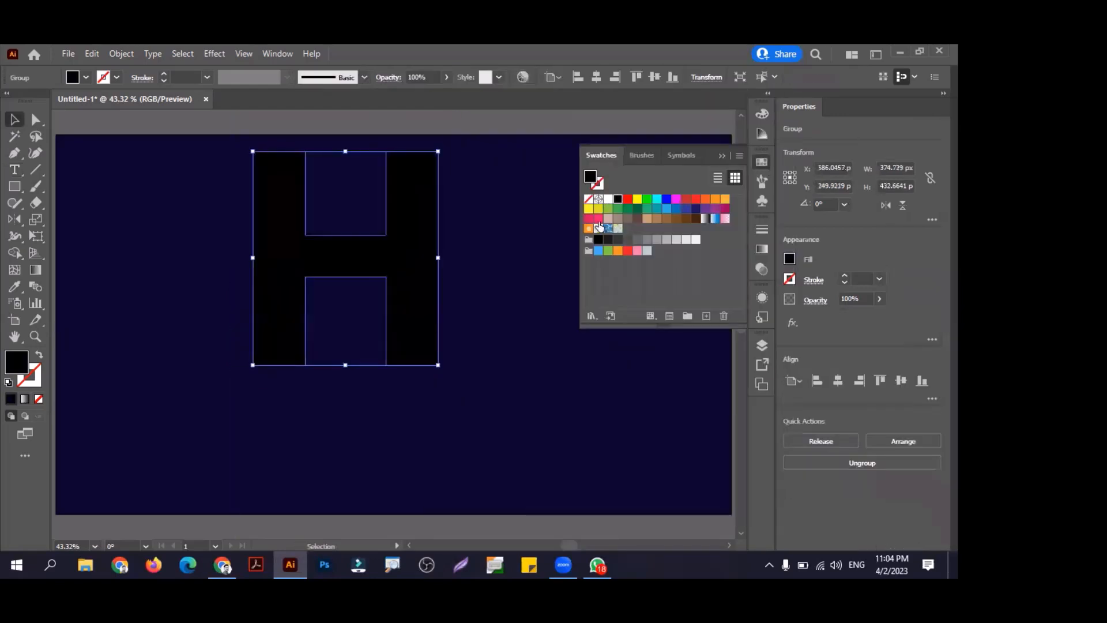
pyautogui.click(607, 202)
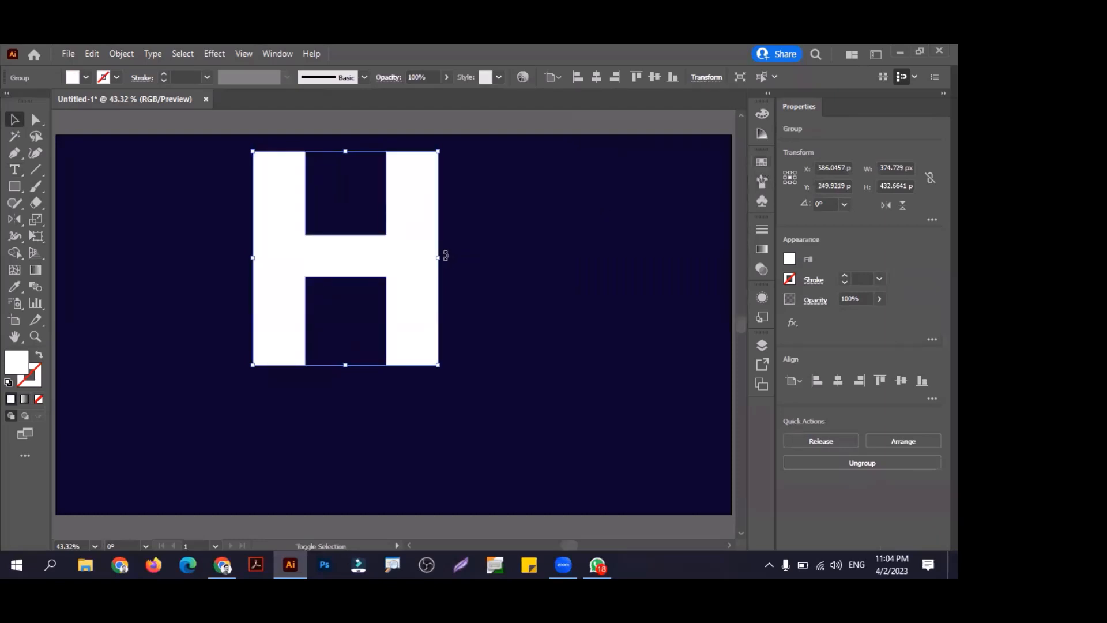
# Step: Scale the white H down to about 238 px wide and 275 px high
pyautogui.moveTo(438, 258); pyautogui.dragTo(432, 153)
pyautogui.scroll(-1, 367, 323)
pyautogui.click(330, 318)
pyautogui.scroll(1, 346, 306)
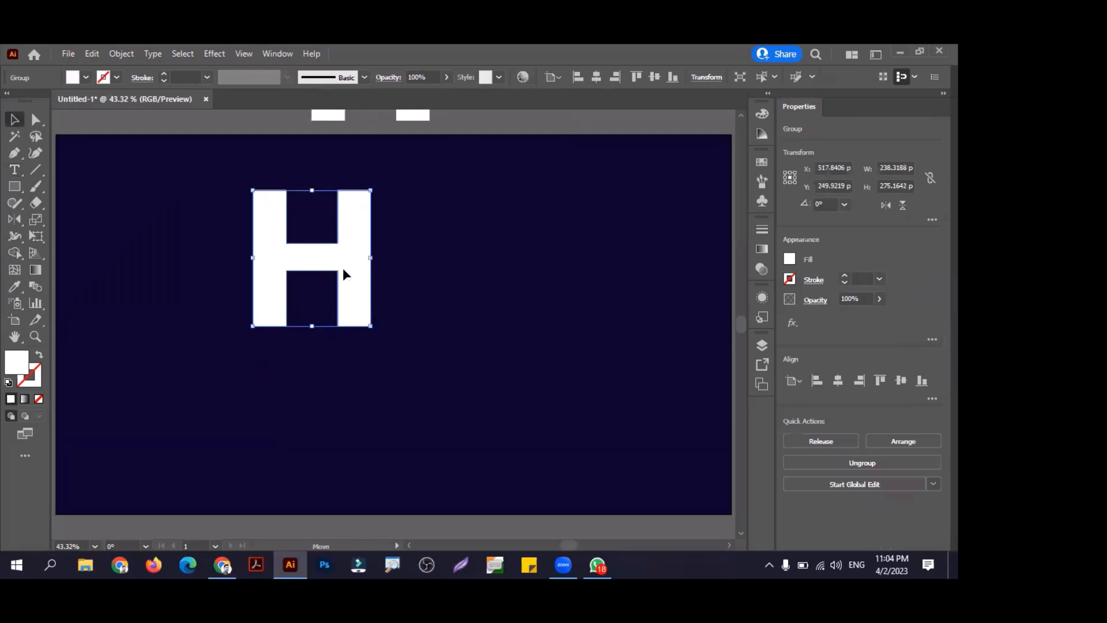
# Step: Apply a 3D Rotate effect to the H with the Off-Axis Top position and move it to the artboard's upper middle
pyautogui.click(212, 54)
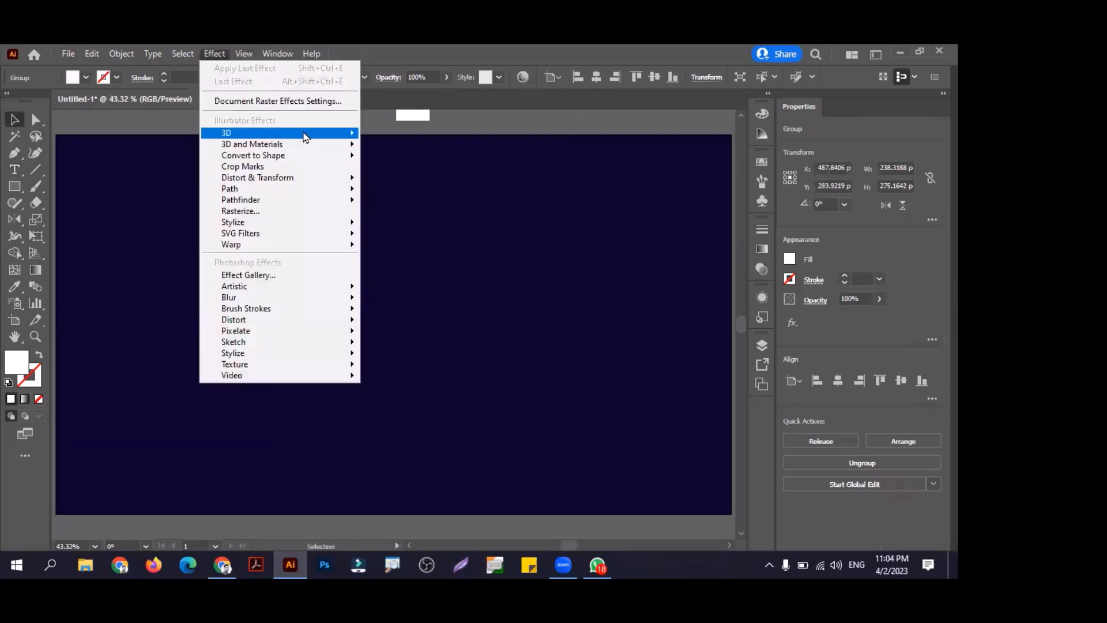
pyautogui.moveTo(288, 133)
pyautogui.moveTo(404, 134)
pyautogui.click(507, 167)
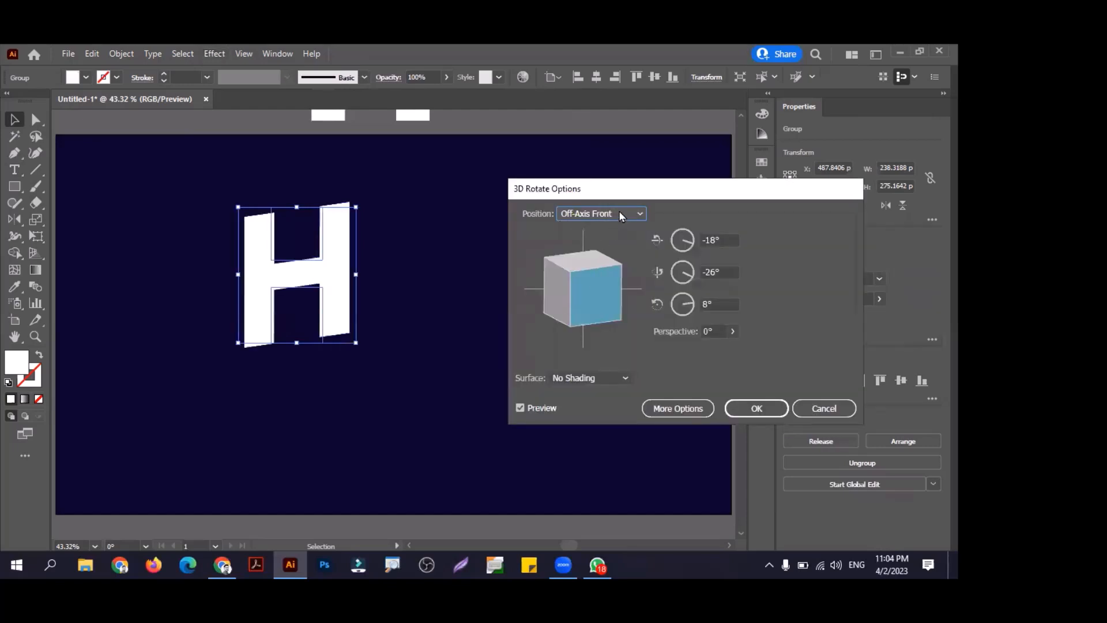
pyautogui.click(621, 217)
pyautogui.click(621, 372)
pyautogui.click(612, 223)
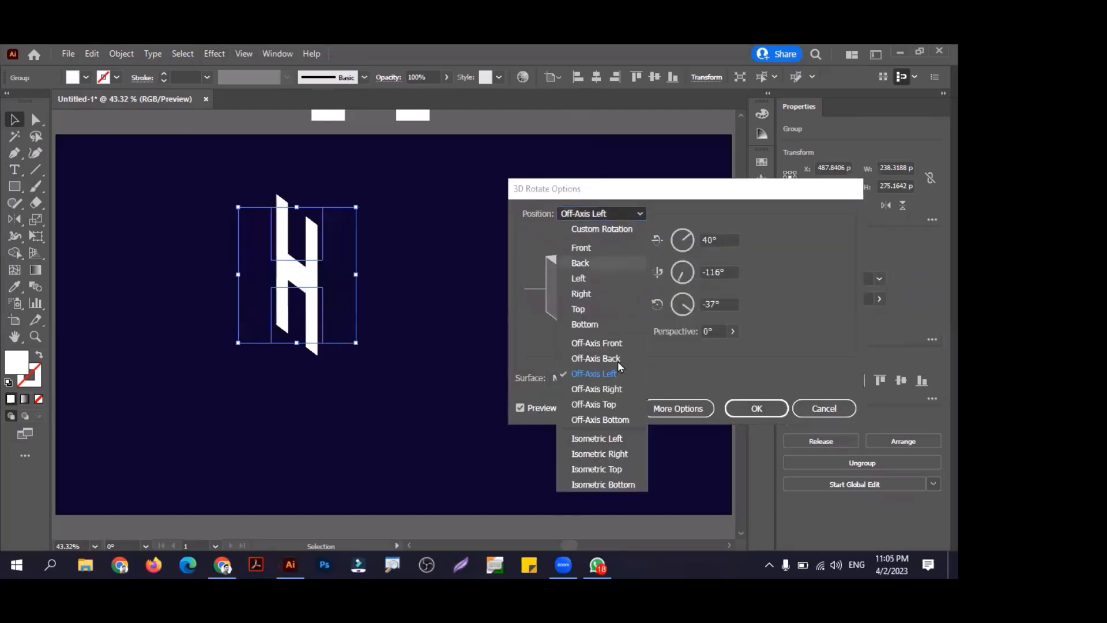
pyautogui.click(616, 404)
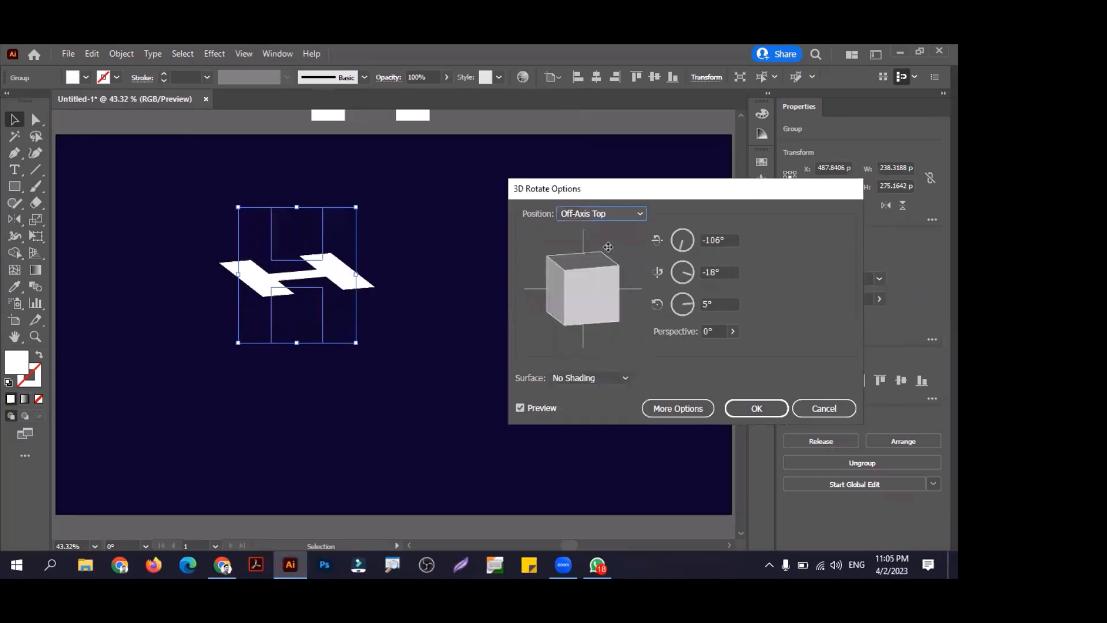
pyautogui.click(749, 408)
pyautogui.moveTo(338, 280); pyautogui.dragTo(435, 242)
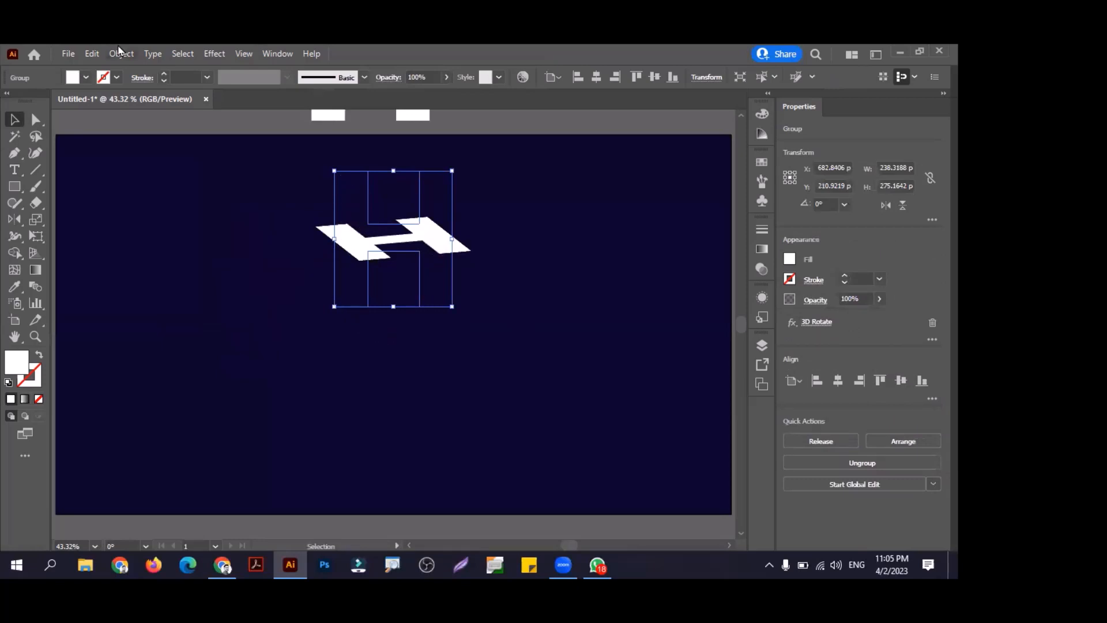
# Step: Expand the appearance of the 3D-rotated H
pyautogui.click(120, 53)
pyautogui.click(231, 229)
pyautogui.click(449, 261)
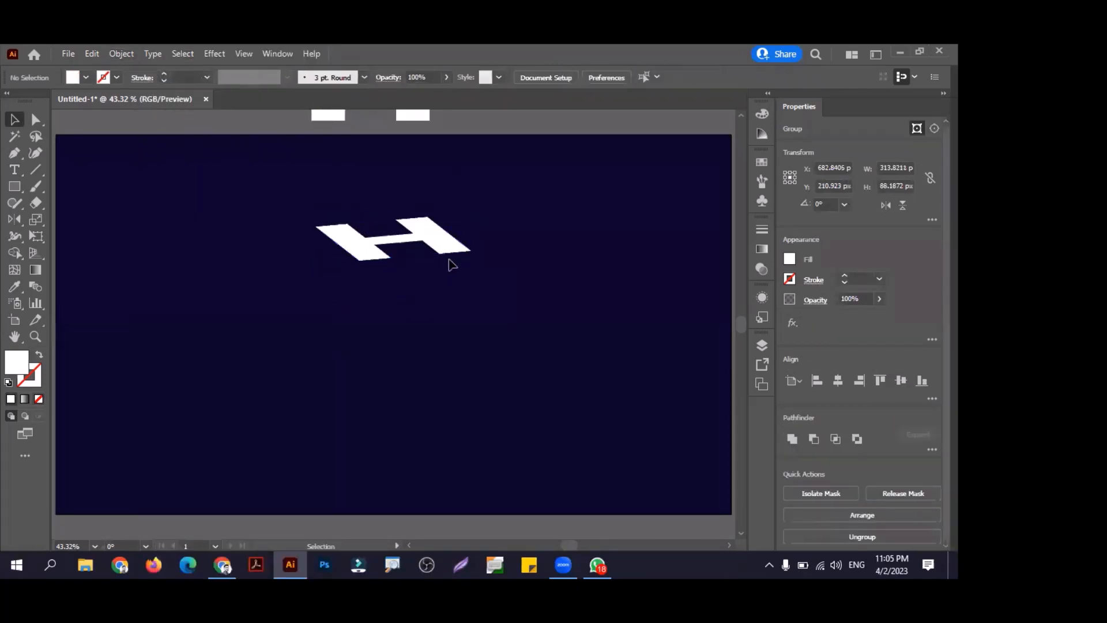
# Step: Duplicate the expanded H about 270 px below the original and align both horizontally by their centers
pyautogui.moveTo(452, 253); pyautogui.dragTo(468, 389)
pyautogui.moveTo(278, 200); pyautogui.dragTo(453, 397)
pyautogui.click(838, 380)
pyautogui.click(487, 264)
# Step: Try filling the upper H group with magenta E700DE, and undo the fill
pyautogui.click(460, 247)
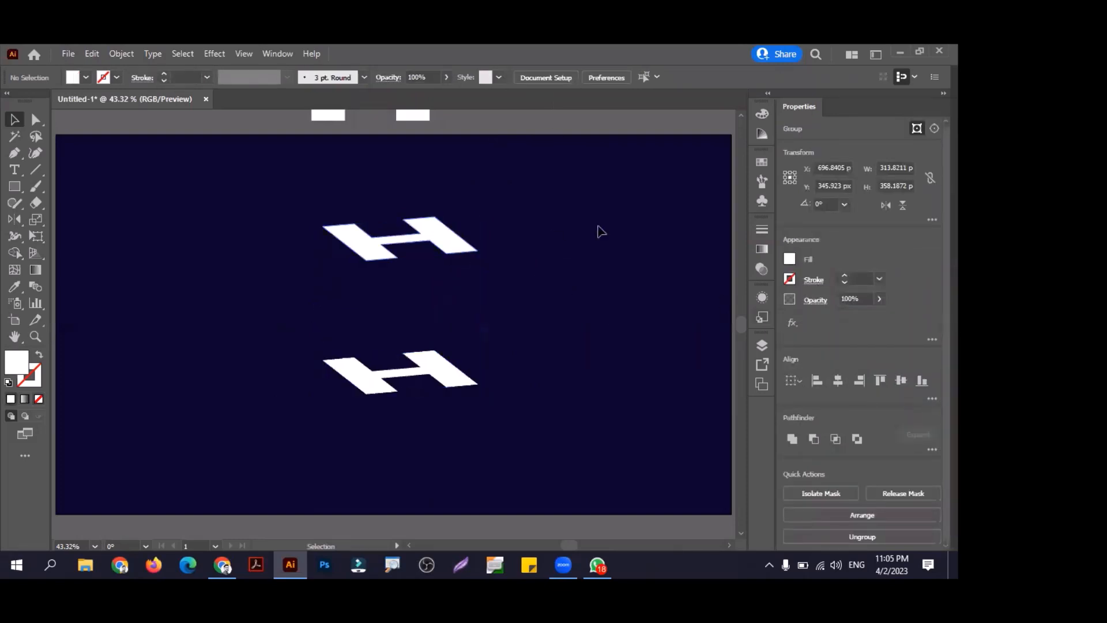
pyautogui.click(761, 115)
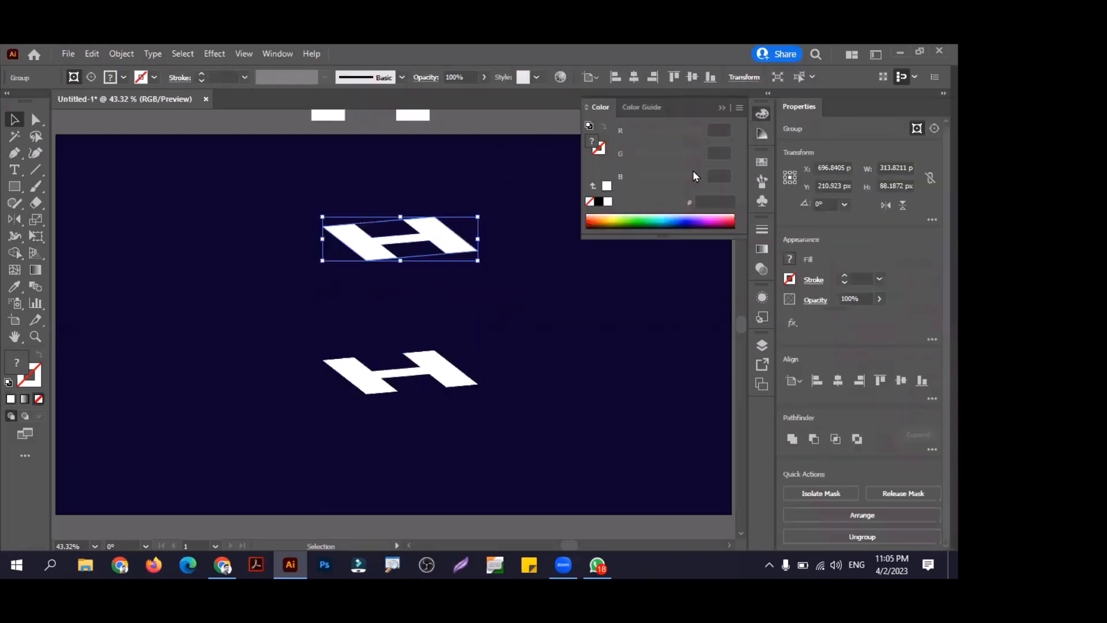
pyautogui.click(672, 212)
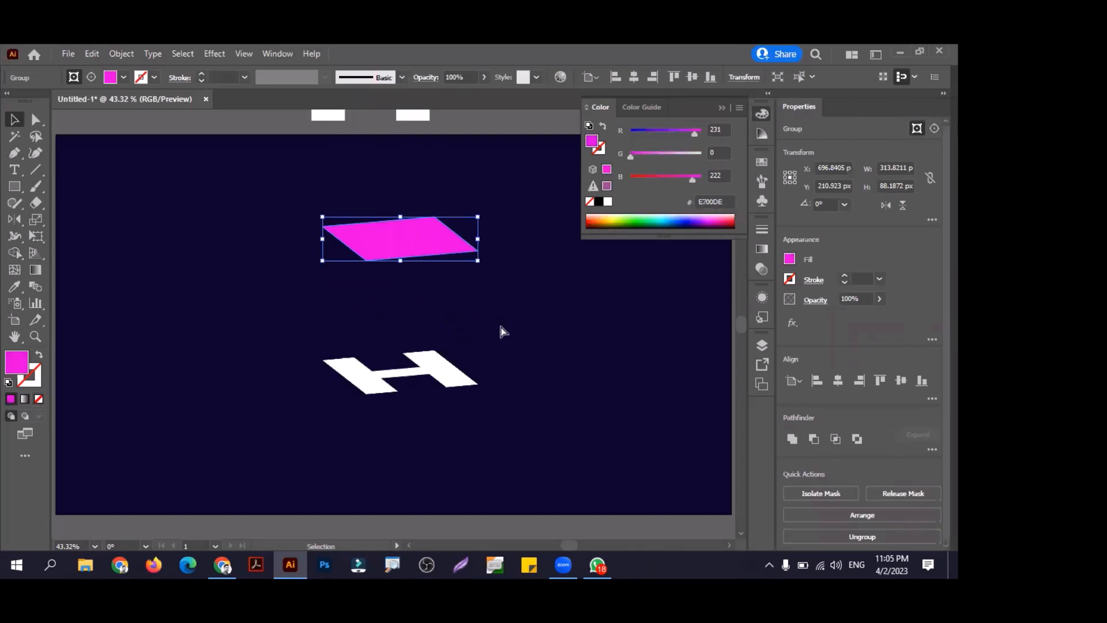
pyautogui.hotkey('ctrl', 'z')
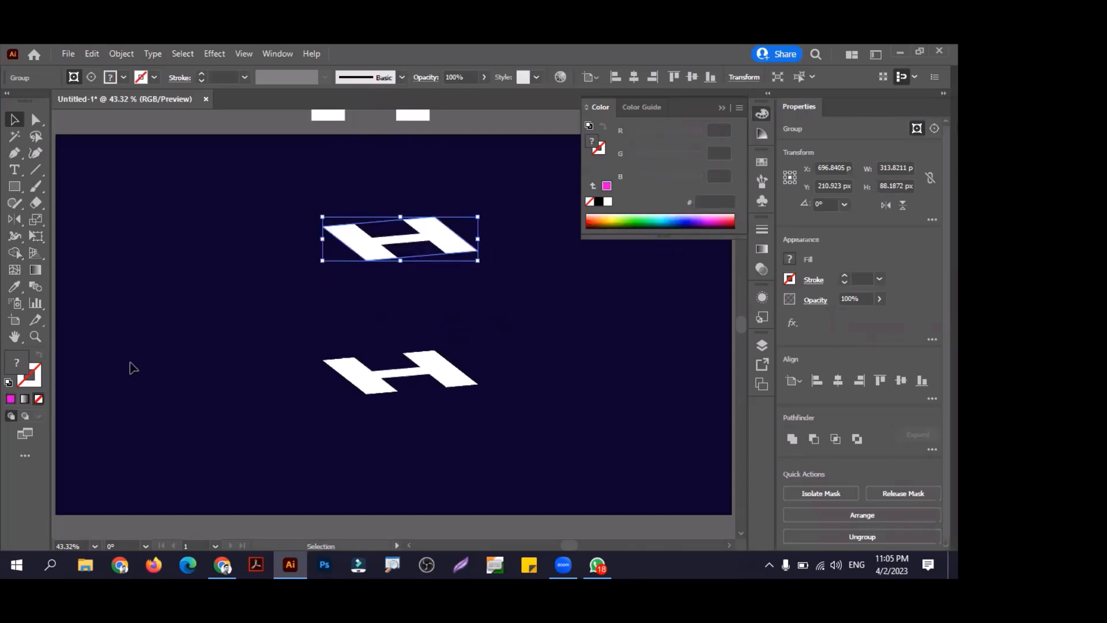
# Step: Try a pink fill on the upper H's clip group in isolation mode, and undo back to before the center alignment
pyautogui.click(114, 52)
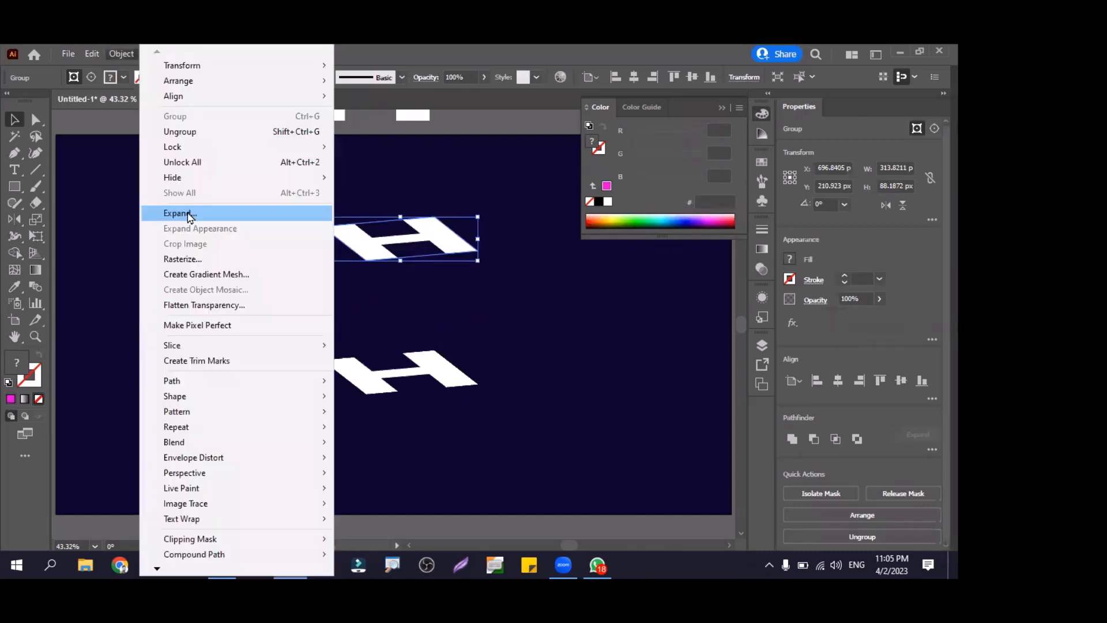
pyautogui.click(490, 337)
pyautogui.click(436, 275)
pyautogui.click(440, 249)
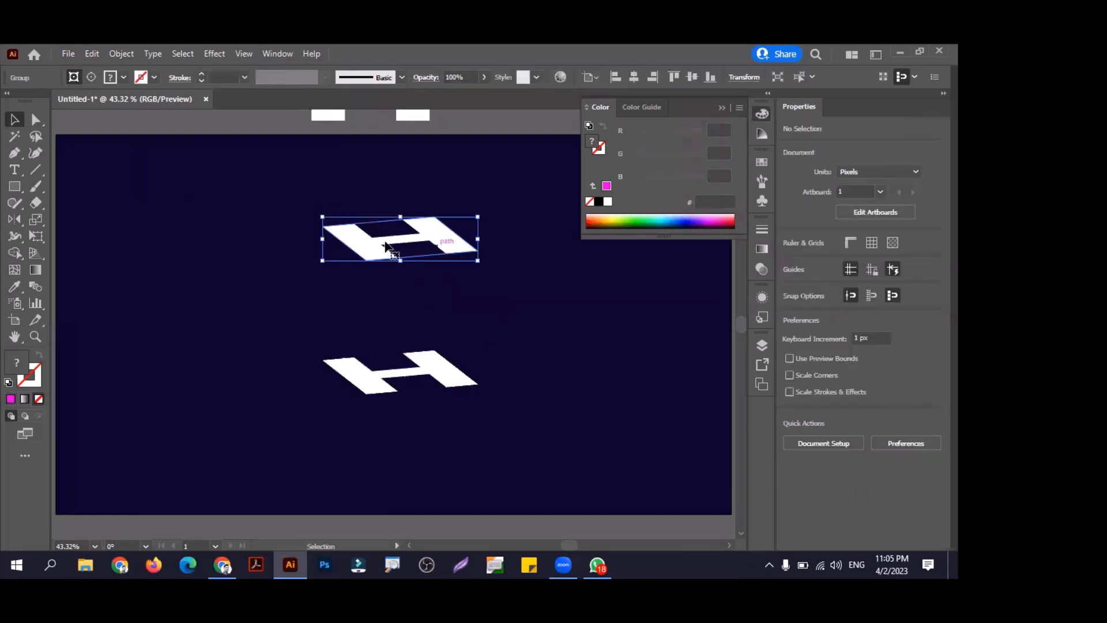
pyautogui.doubleClick(443, 228)
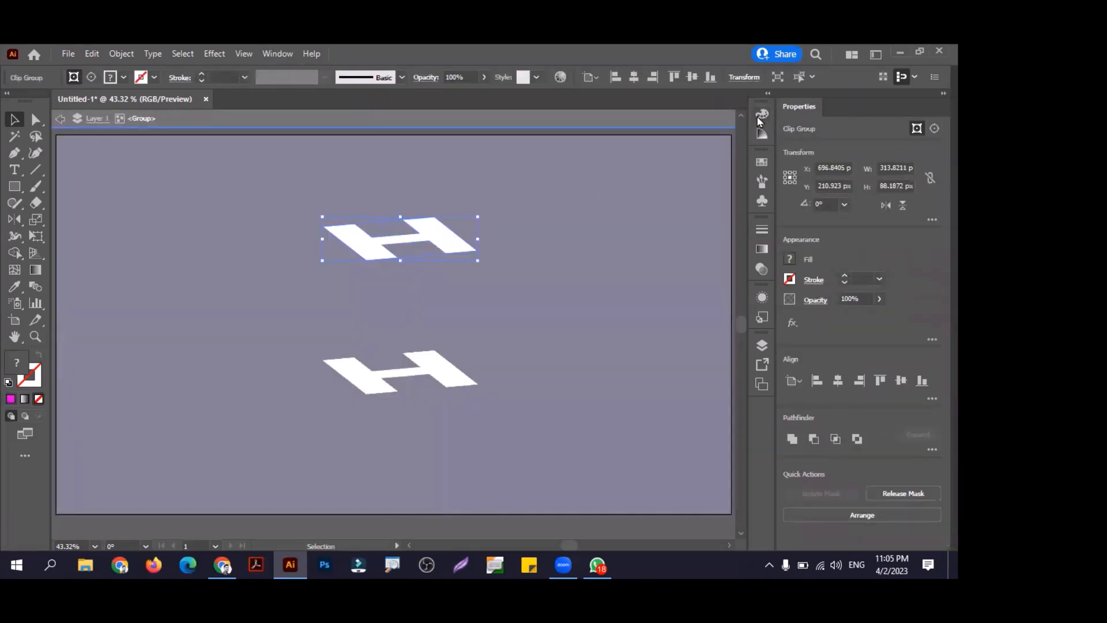
pyautogui.click(761, 116)
pyautogui.moveTo(690, 217); pyautogui.dragTo(717, 219)
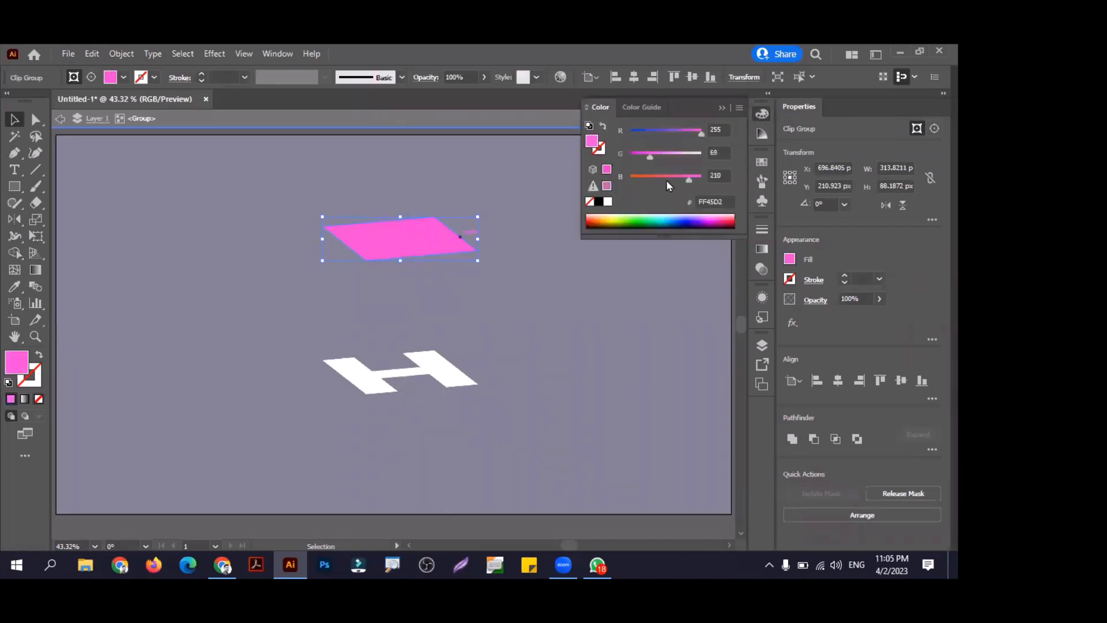
pyautogui.hotkey('ctrl', 'z')
pyautogui.click(763, 114)
pyautogui.hotkey('ctrl', 'z')
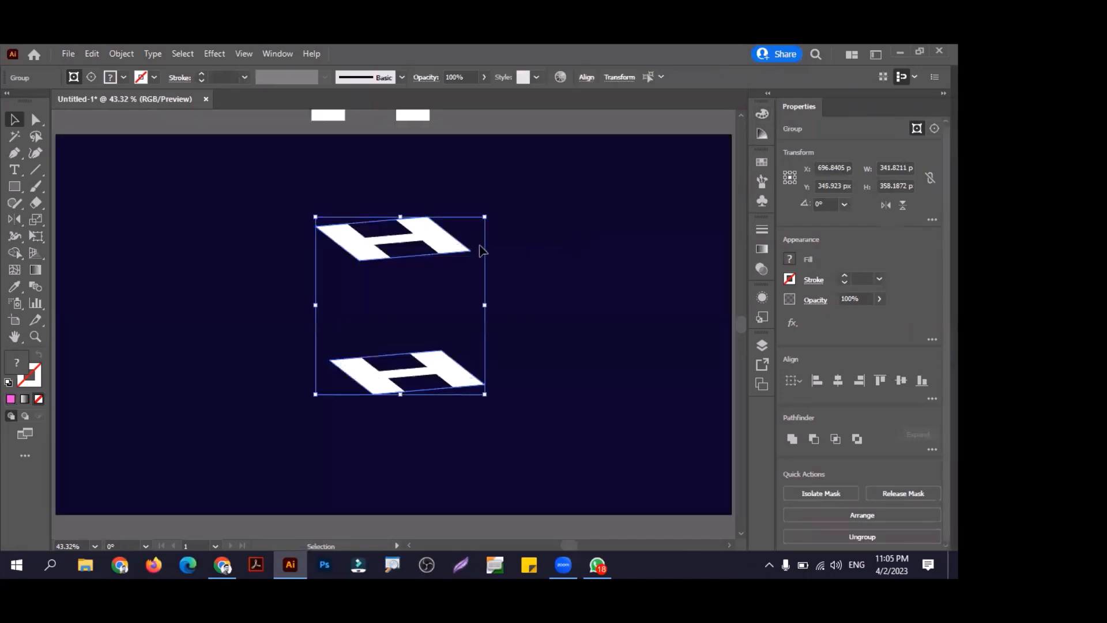
# Step: Make a blend between the two white H shapes
pyautogui.click(216, 54)
pyautogui.click(114, 53)
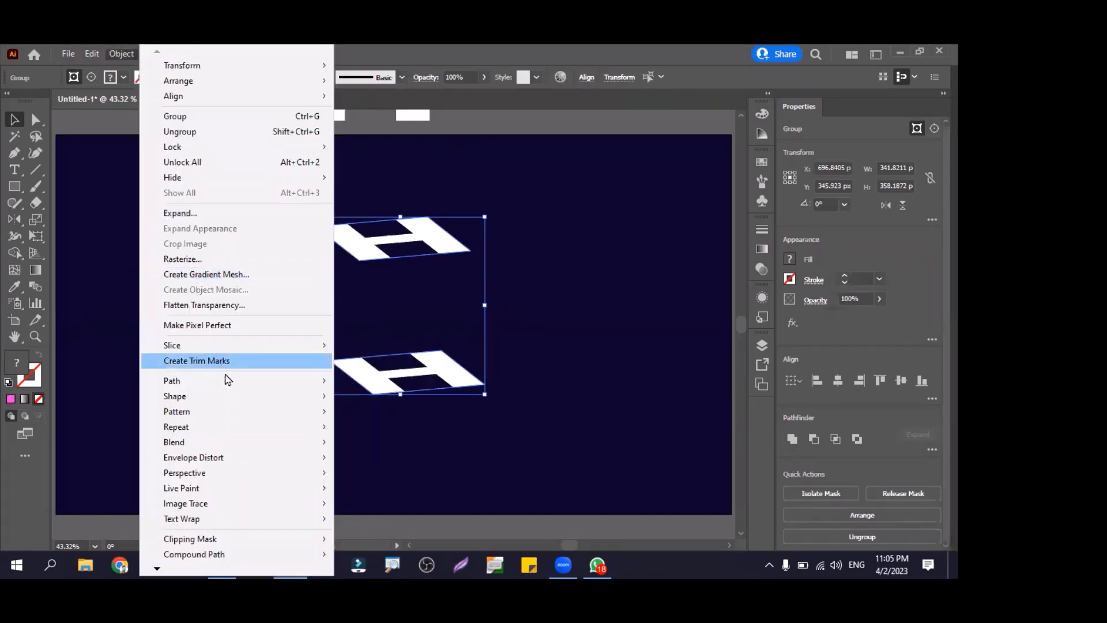
pyautogui.moveTo(326, 442)
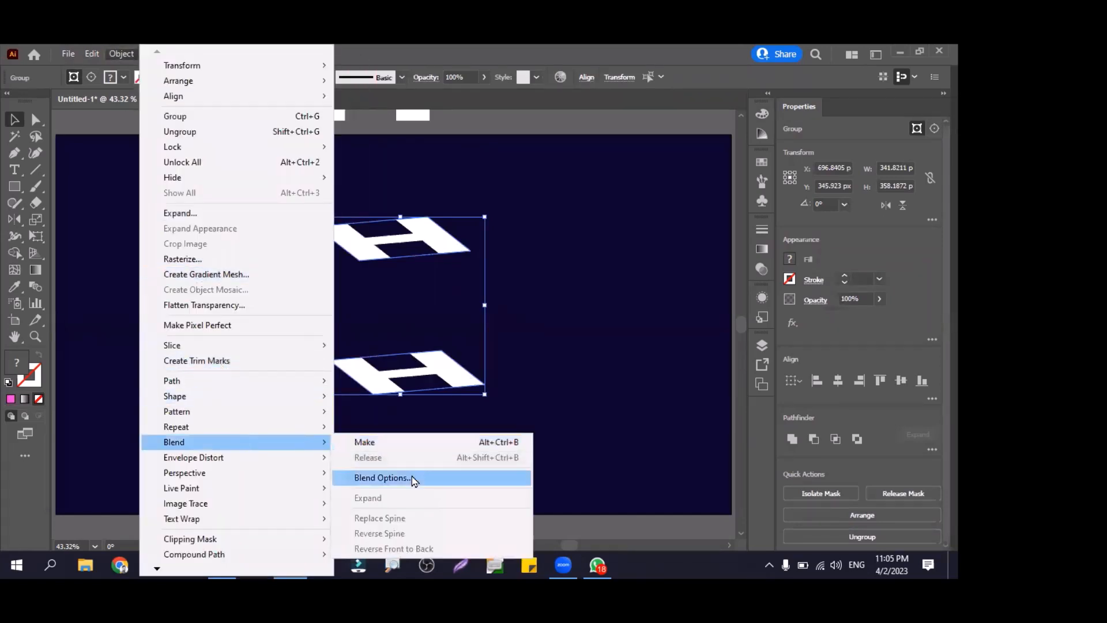
pyautogui.click(421, 448)
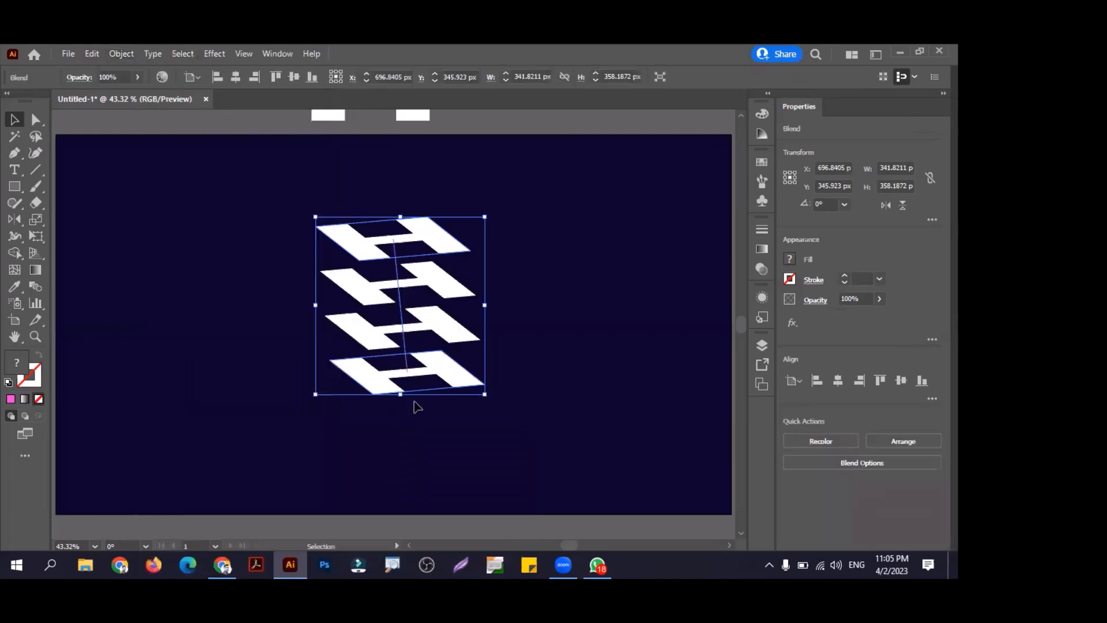
# Step: Set the white H blend's spacing to Specified Steps with 30 steps
pyautogui.doubleClick(37, 289)
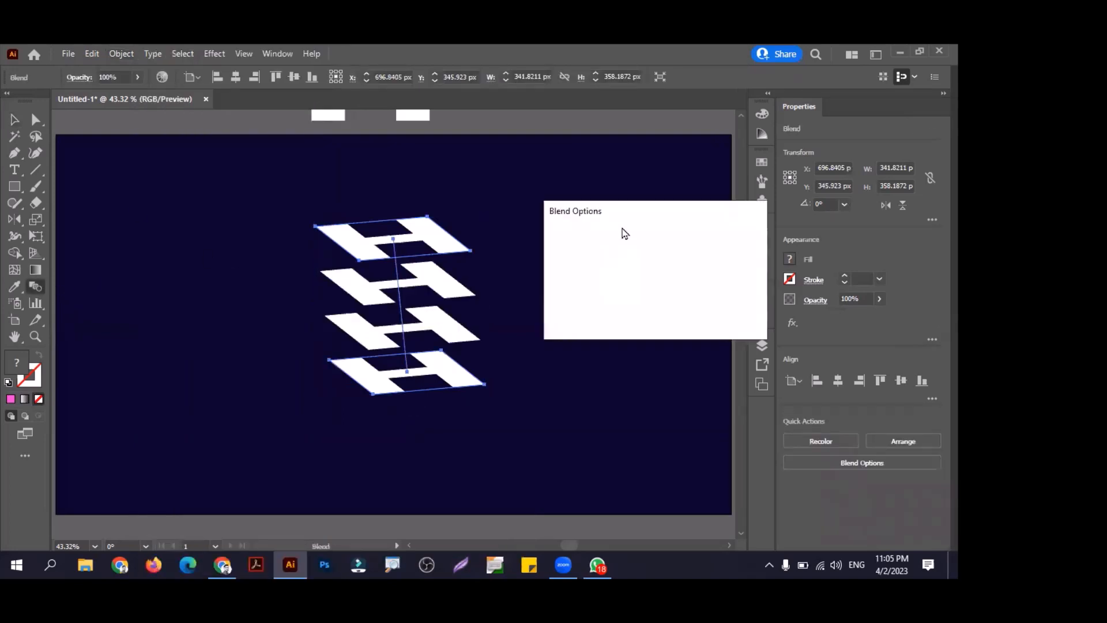
pyautogui.click(626, 244)
pyautogui.click(645, 275)
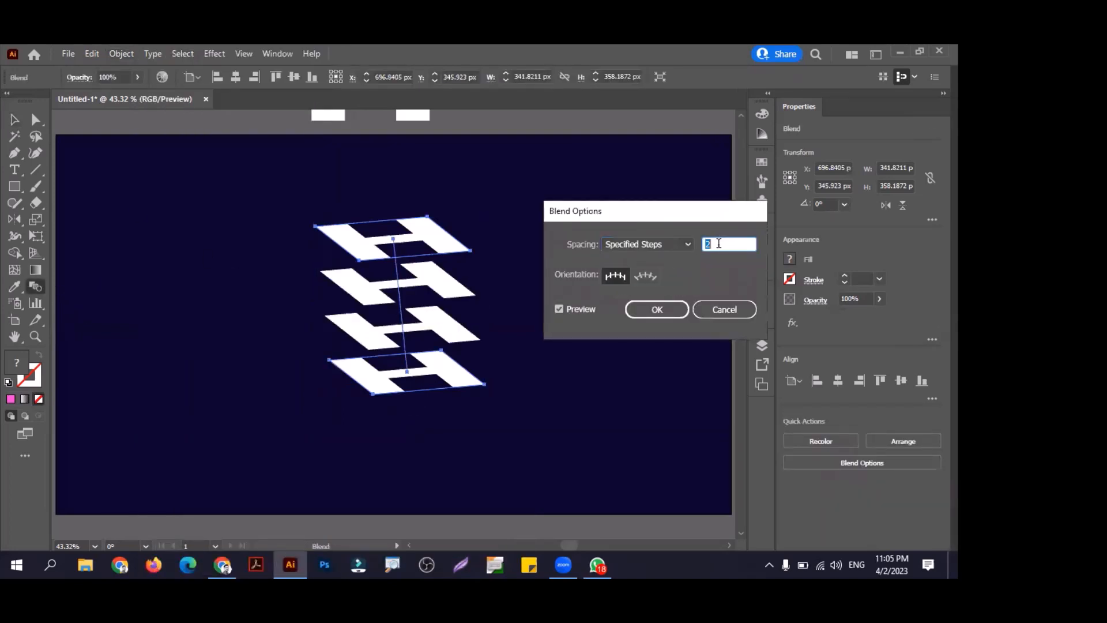
pyautogui.write('25')
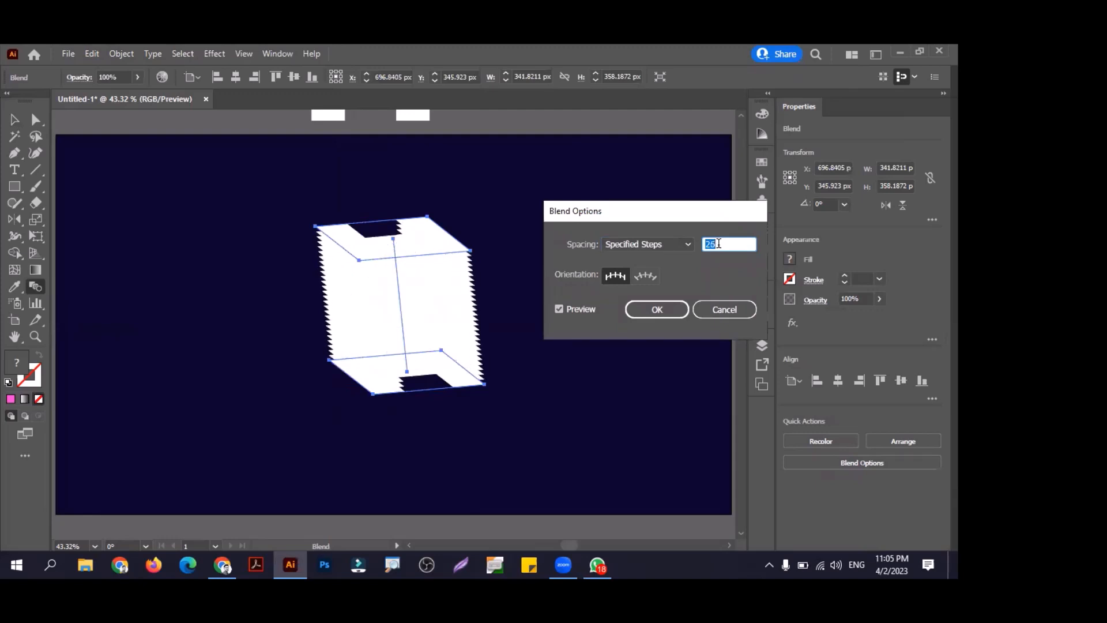
pyautogui.click(663, 311)
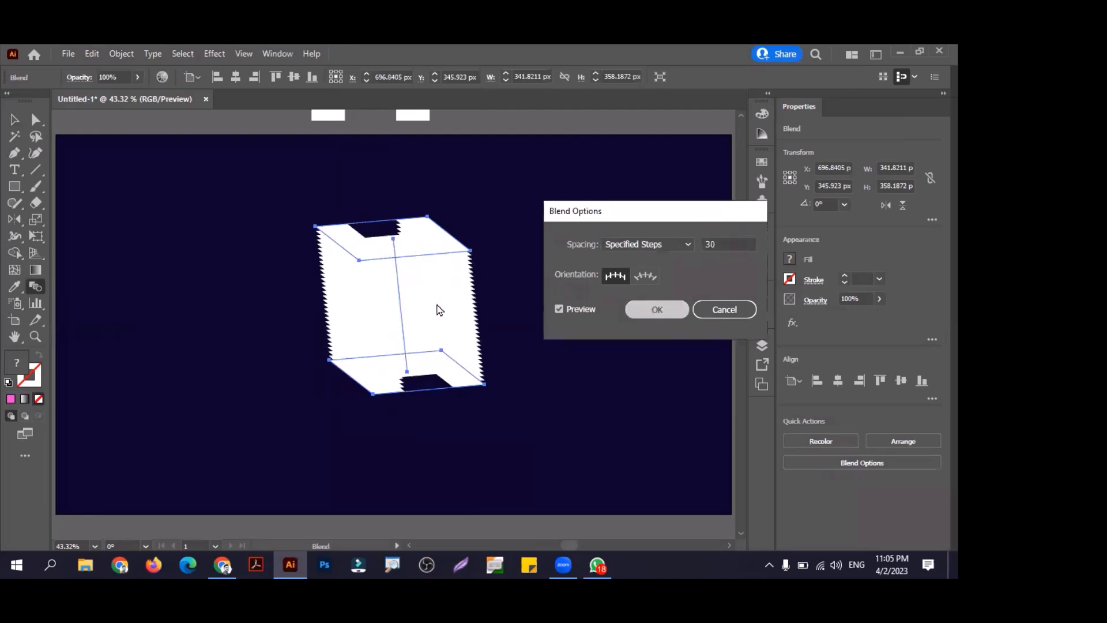
# Step: Try a white stroke on the blend, and undo everything back to the single unexpanded 3D-rotated H
pyautogui.click(41, 385)
pyautogui.click(608, 202)
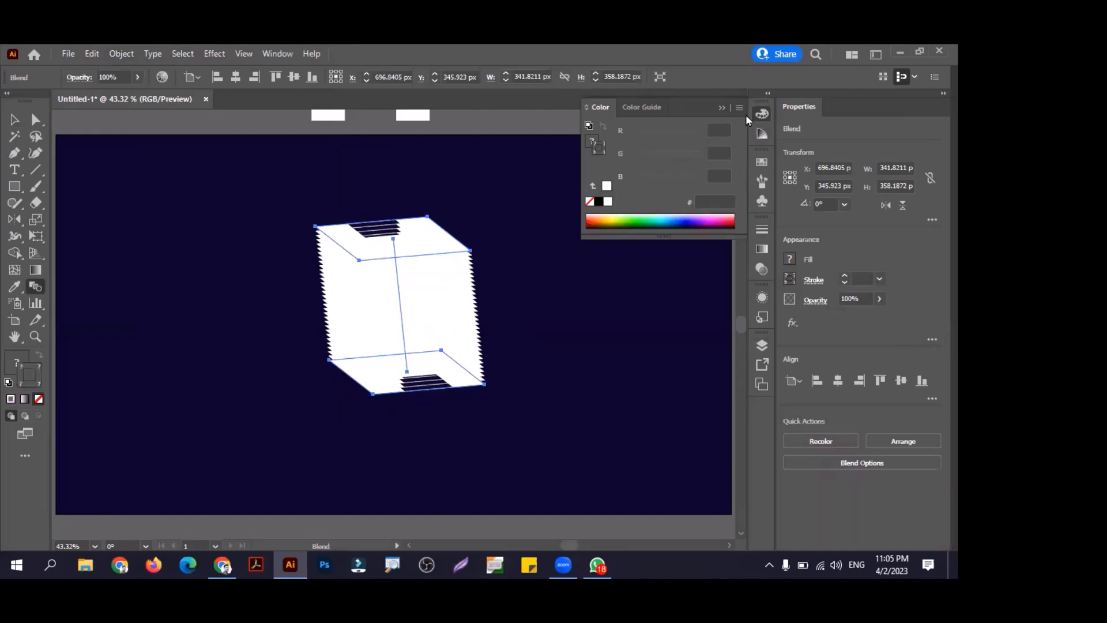
pyautogui.click(722, 108)
pyautogui.hotkey('ctrl', 'z')
pyautogui.hotkey('ctrl', 'z')
pyautogui.hotkey('ctrl', 'z')
pyautogui.hotkey('ctrl', 'z')
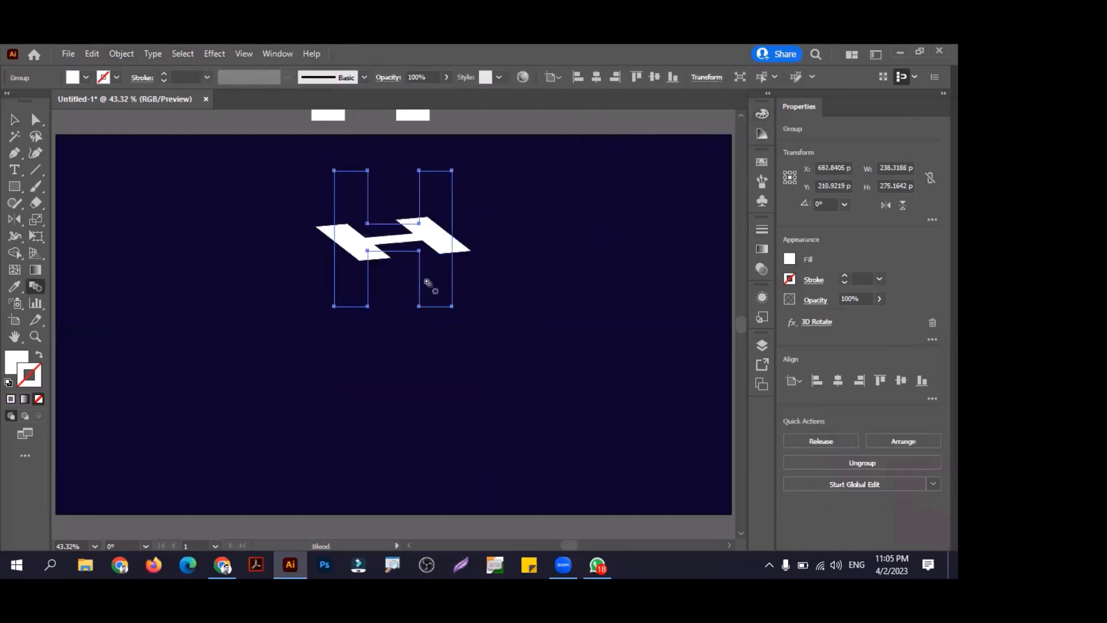
# Step: Move the rotated H slightly toward the artboard's upper left and fill it with magenta
pyautogui.press('v')
pyautogui.click(487, 268)
pyautogui.moveTo(456, 252); pyautogui.dragTo(429, 231)
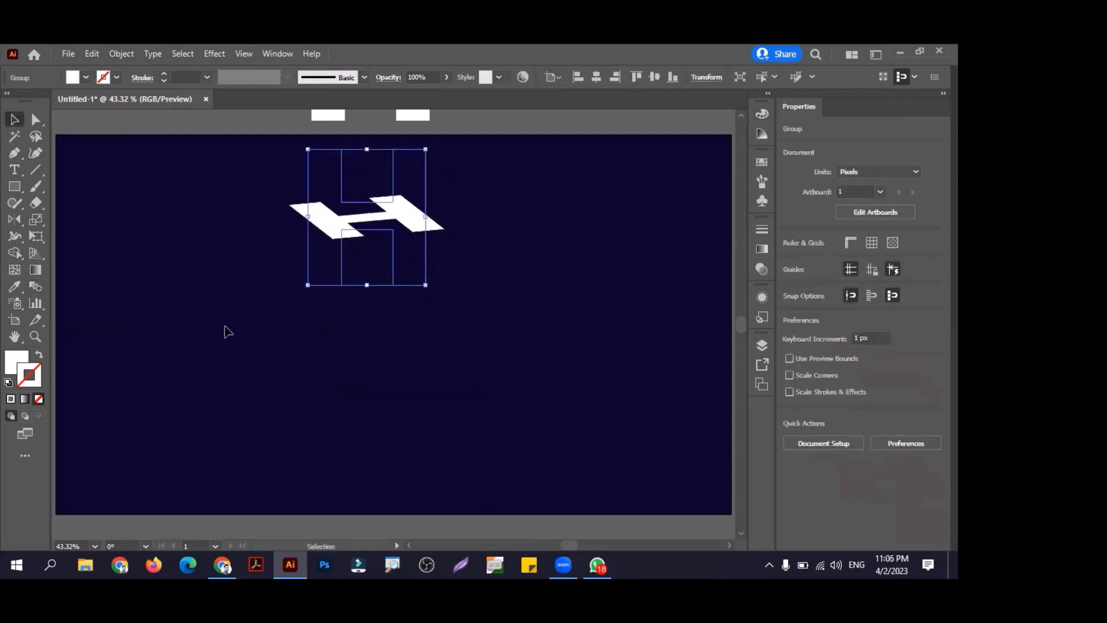
pyautogui.click(21, 363)
pyautogui.moveTo(653, 222); pyautogui.dragTo(713, 219)
pyautogui.click(719, 223)
pyautogui.click(762, 114)
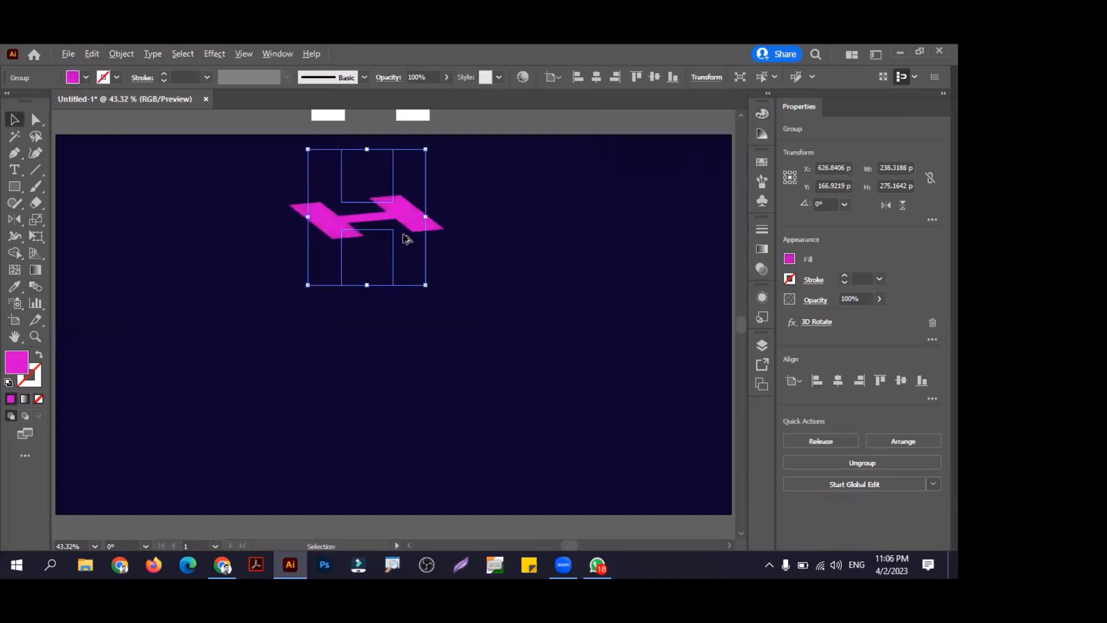
# Step: Duplicate the magenta H about 324 px below the original
pyautogui.moveTo(421, 209); pyautogui.dragTo(425, 369)
pyautogui.moveTo(225, 188); pyautogui.dragTo(393, 379)
pyautogui.click(209, 252)
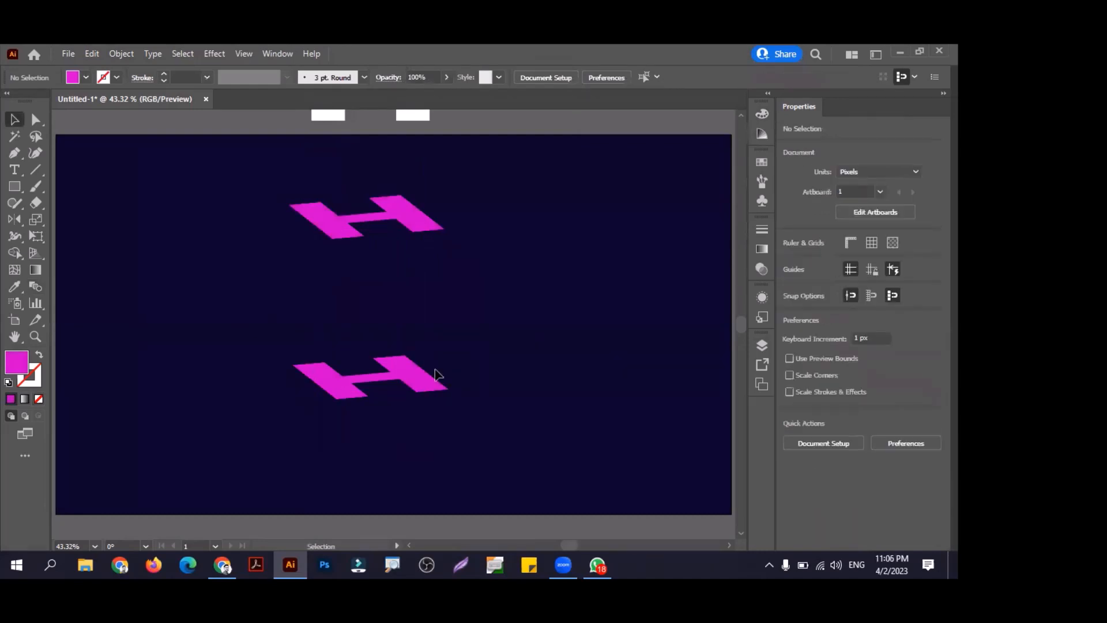
# Step: Fill the lower H with the dark navy background color sampled with the Eyedropper
pyautogui.click(387, 407)
pyautogui.press('i')
pyautogui.click(499, 304)
pyautogui.press('v')
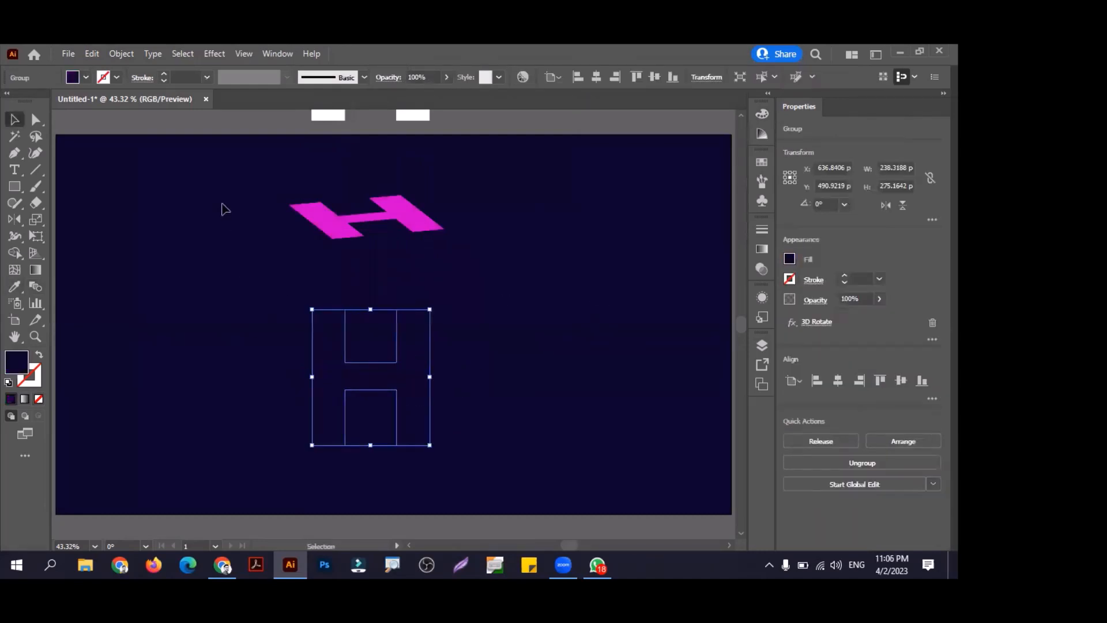
# Step: Make a blend between the magenta H and the dark navy H
pyautogui.moveTo(226, 205); pyautogui.dragTo(488, 425)
pyautogui.click(128, 56)
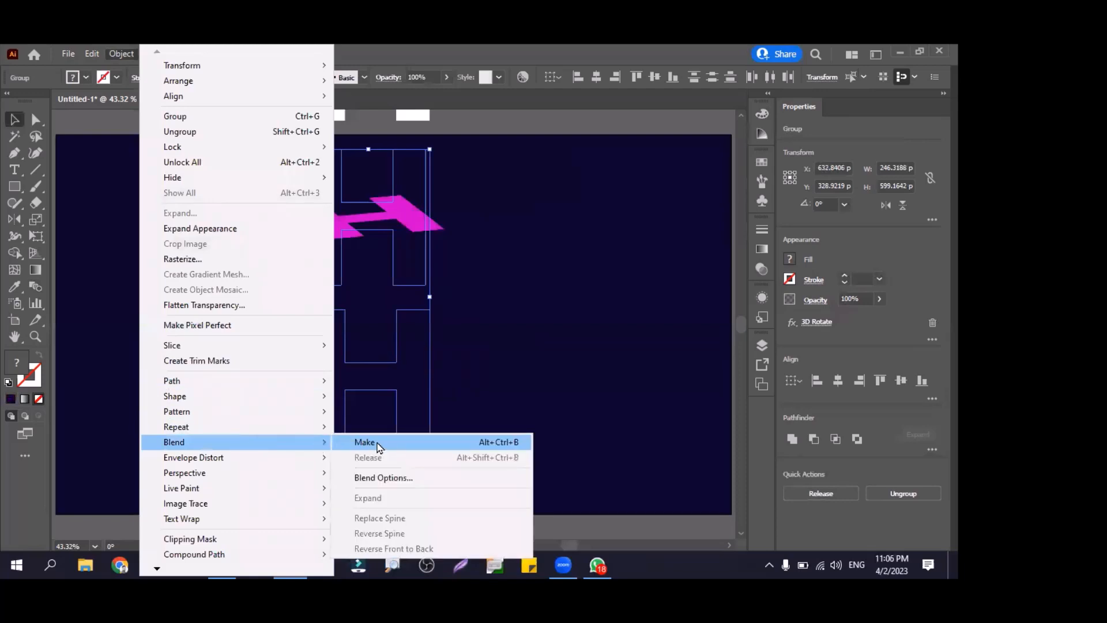
pyautogui.click(369, 442)
# Step: Set the magenta-to-navy blend's spacing to Specified Steps with 45 steps and deselect it
pyautogui.click(36, 286)
pyautogui.doubleClick(43, 292)
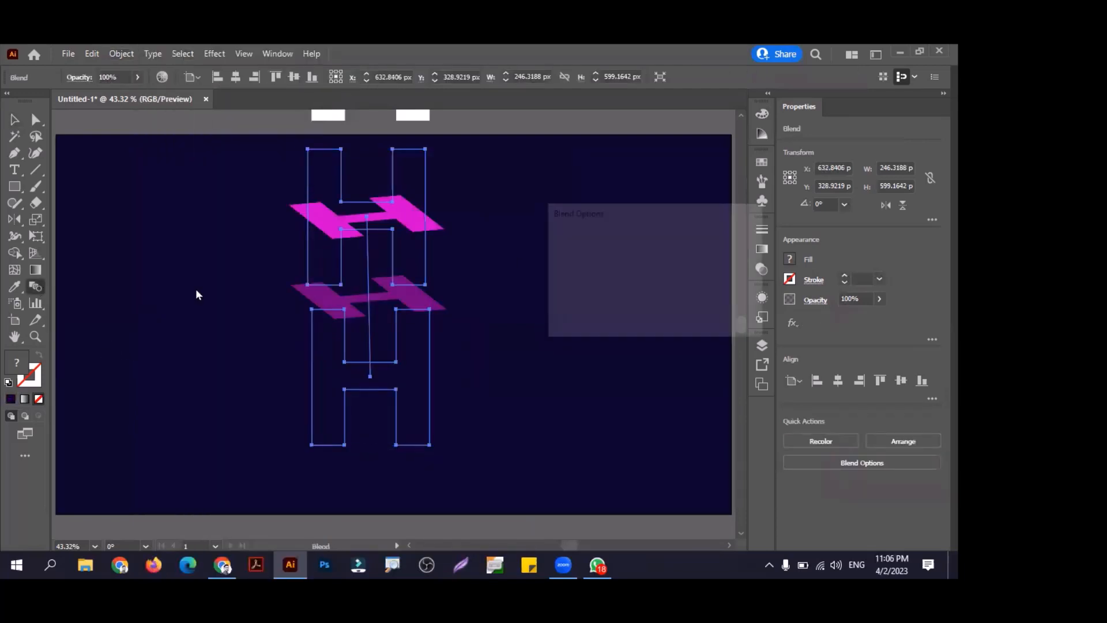
pyautogui.click(645, 247)
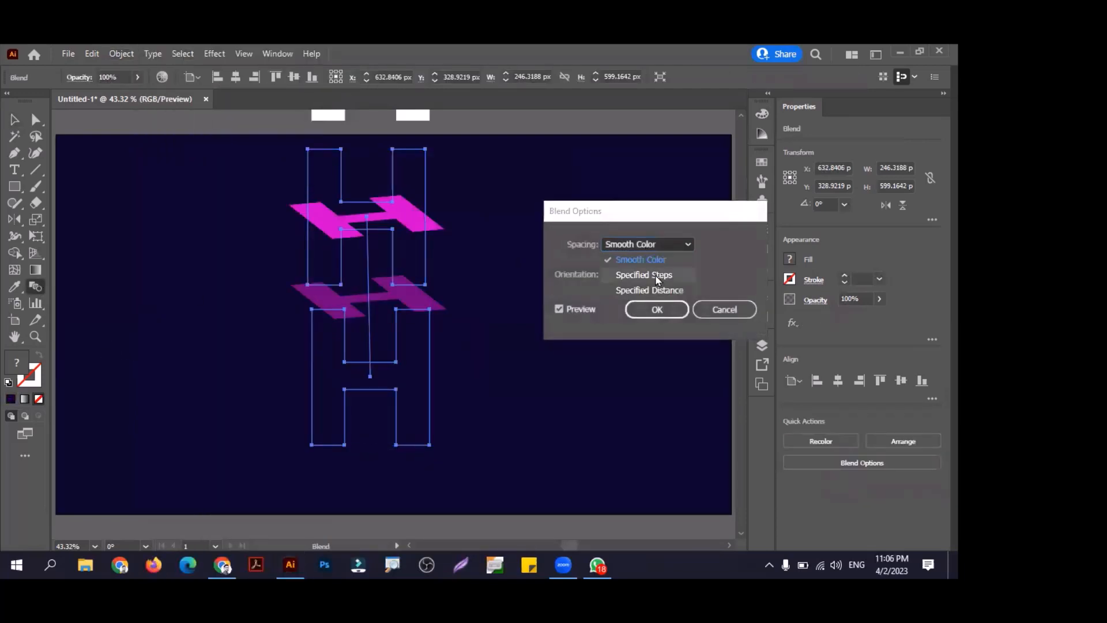
pyautogui.click(658, 277)
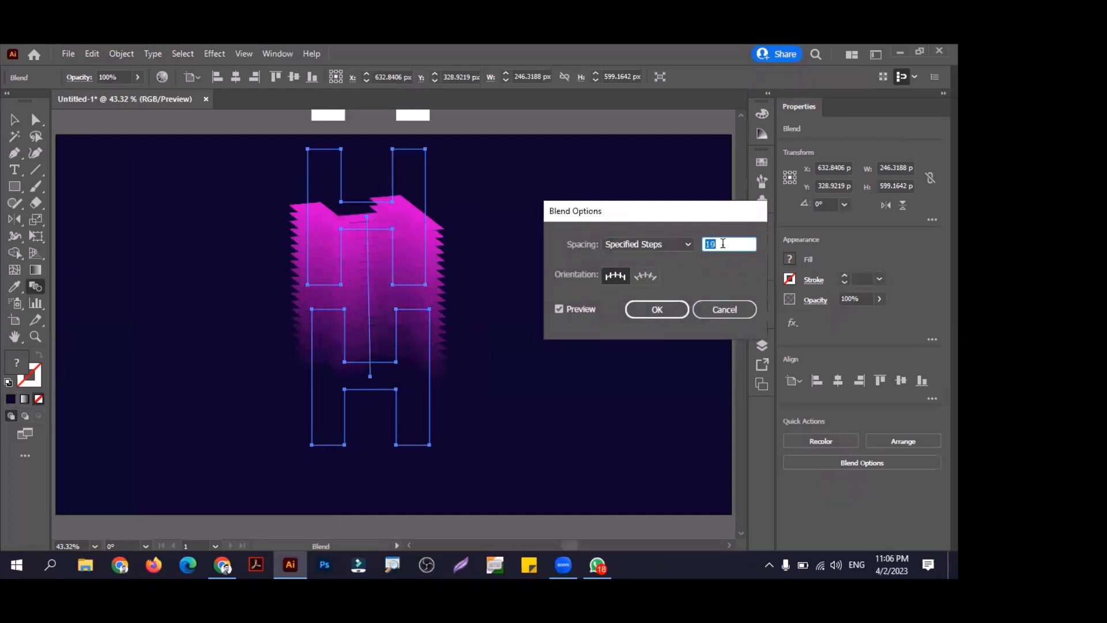
pyautogui.write('45')
pyautogui.click(682, 317)
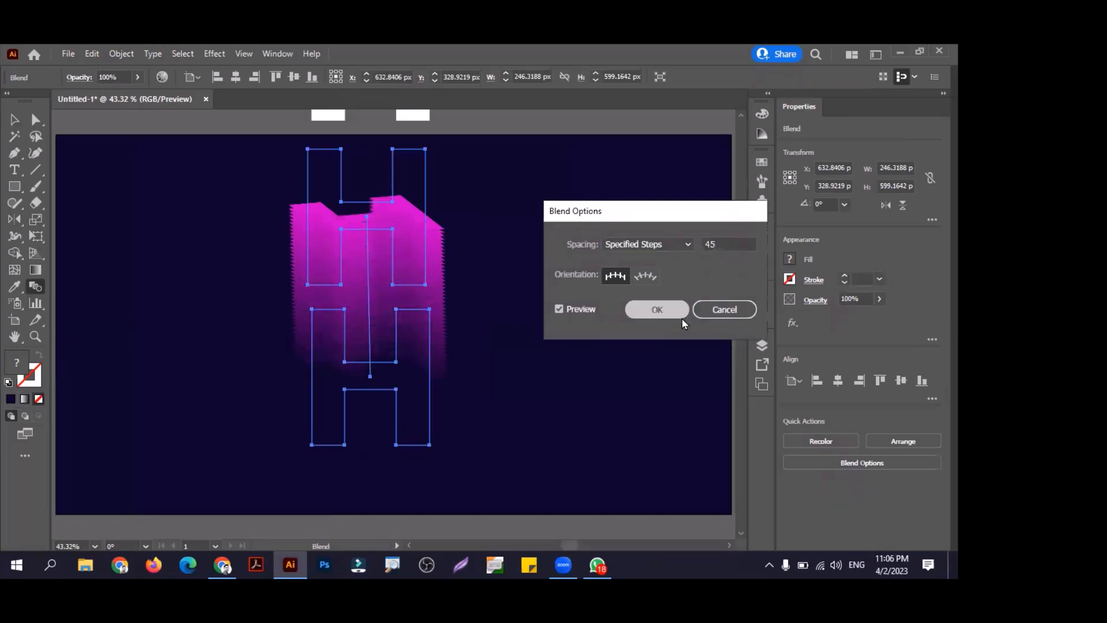
pyautogui.press('v')
pyautogui.click(203, 301)
pyautogui.hotkey('ctrl', 'space')
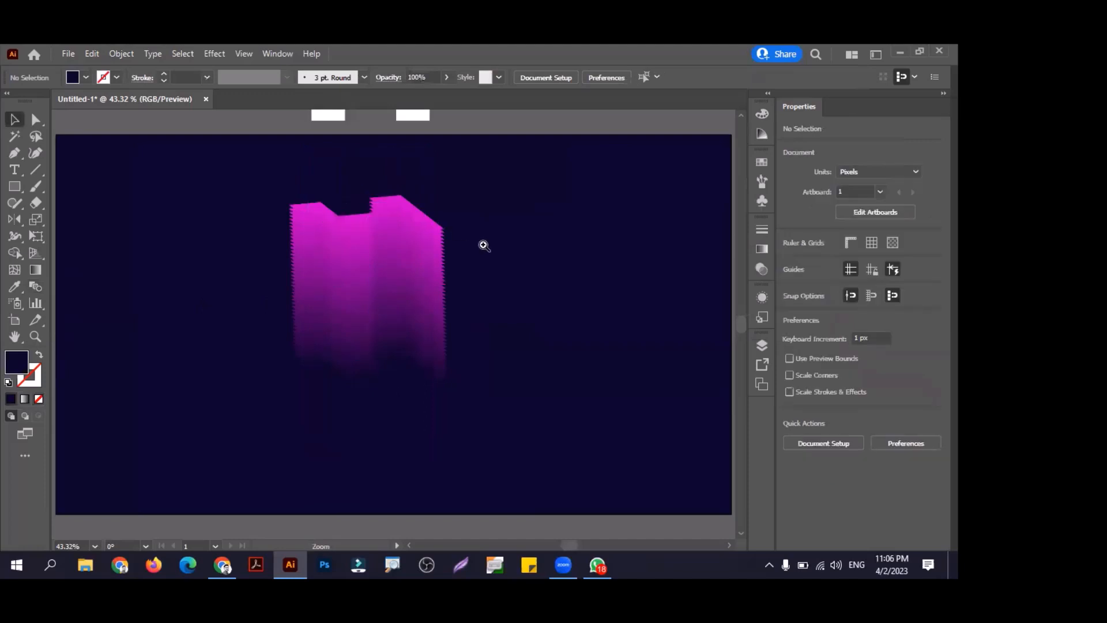
# Step: Give the magenta H inside the blend a white 1 pt stroke, leaving the blend's isolation and deselecting it
pyautogui.moveTo(484, 246); pyautogui.dragTo(432, 238)
pyautogui.click(433, 236)
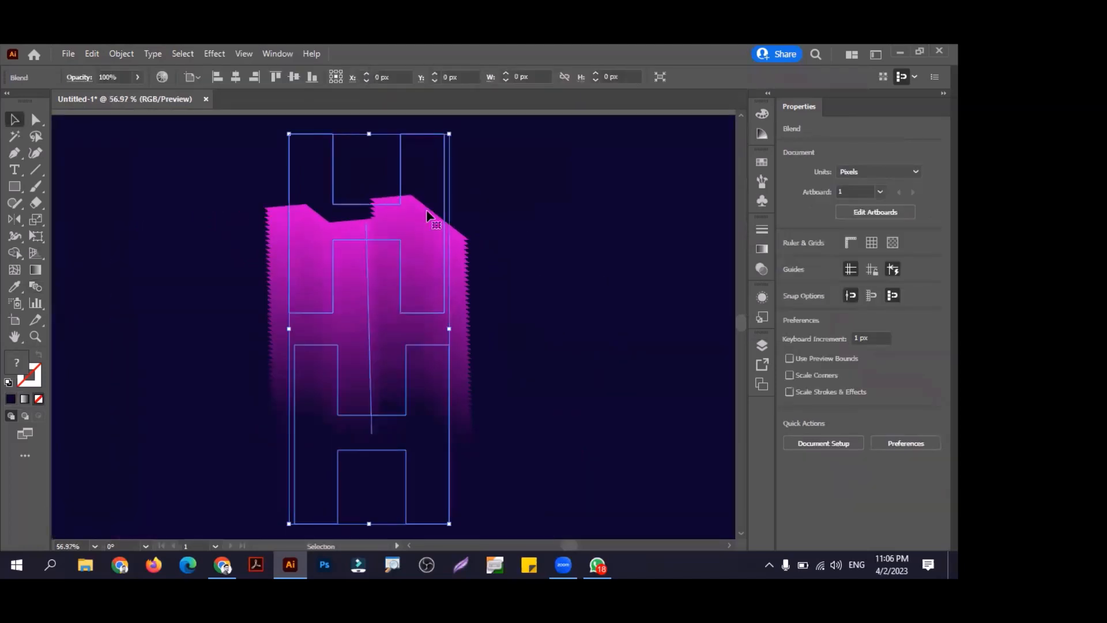
pyautogui.doubleClick(427, 212)
pyautogui.click(401, 194)
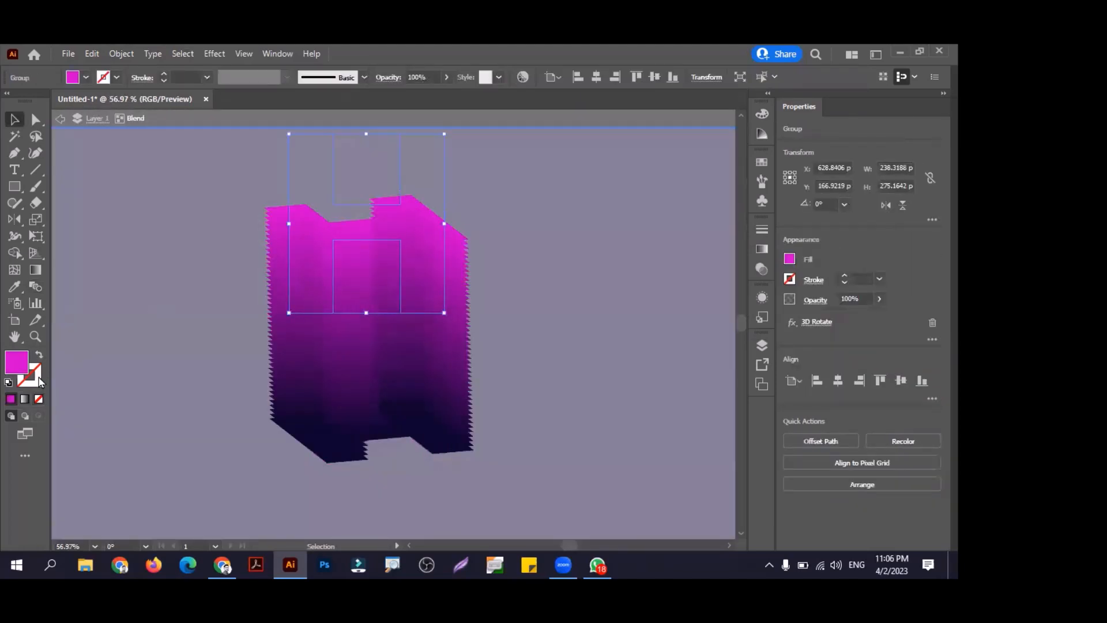
pyautogui.press('F6')
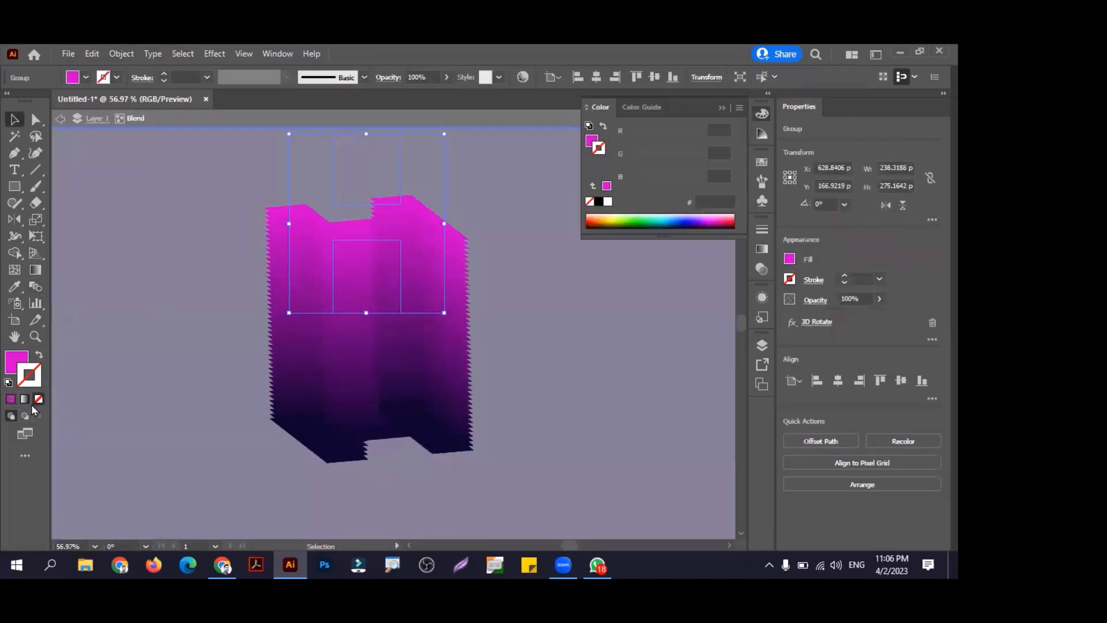
pyautogui.click(608, 202)
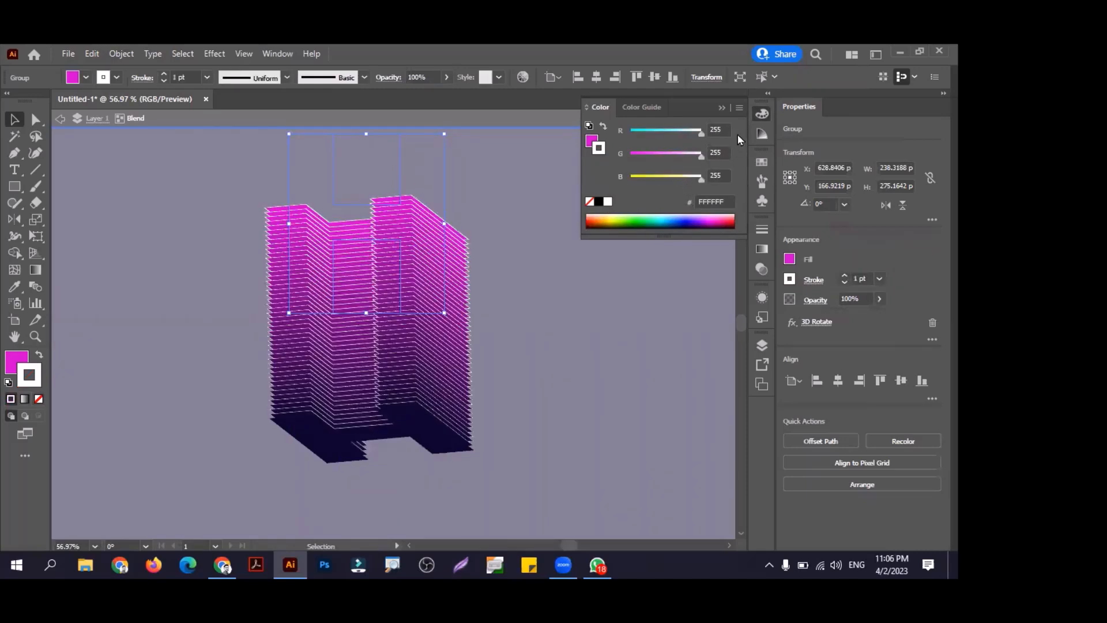
pyautogui.click(762, 116)
pyautogui.doubleClick(514, 288)
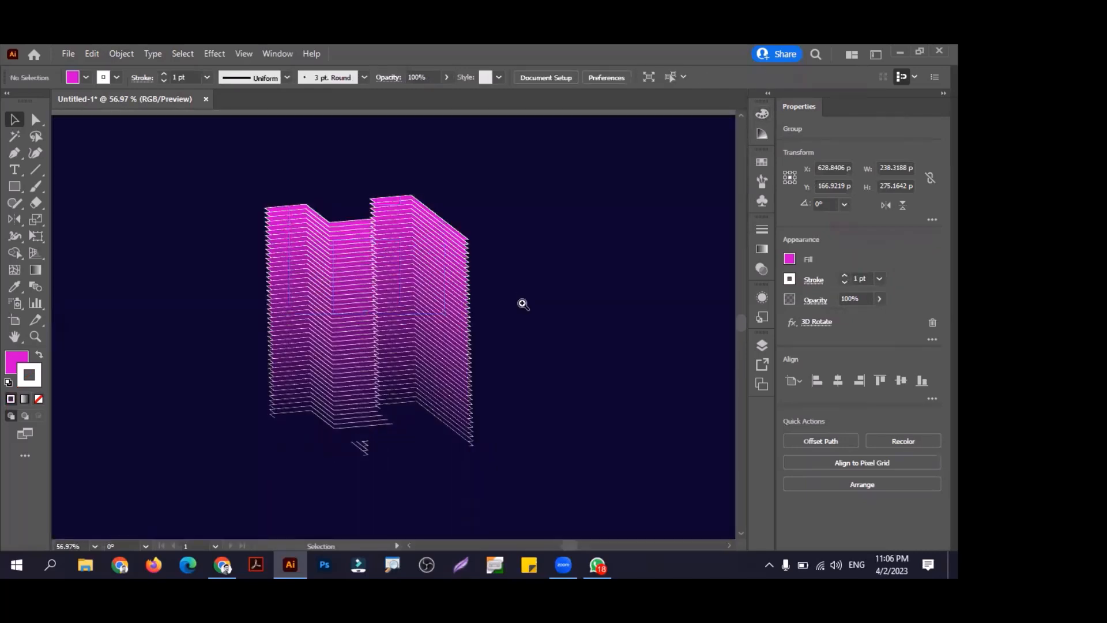
pyautogui.scroll(-1, 464, 311)
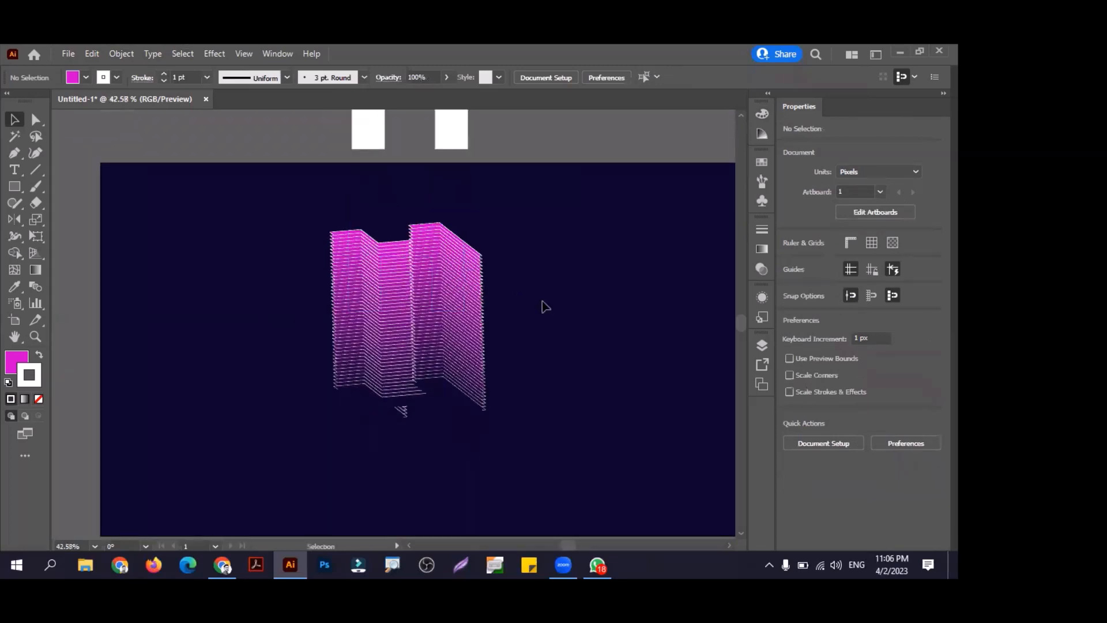
# Step: Reverse the H blend's stacking order front to back and dismiss the memory alerts
pyautogui.click(413, 309)
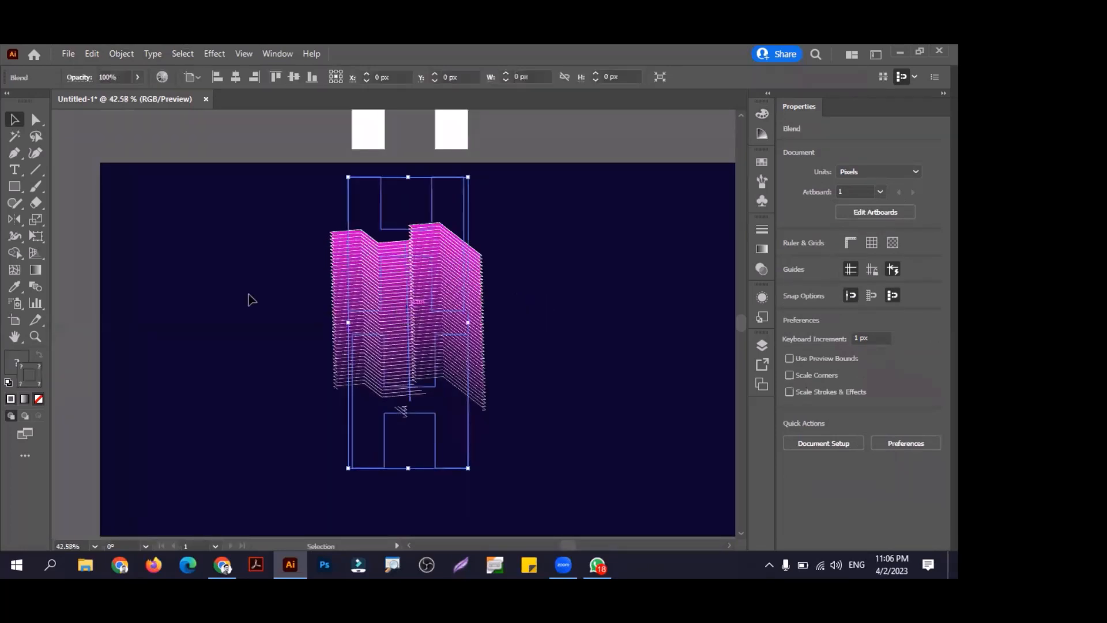
pyautogui.click(120, 54)
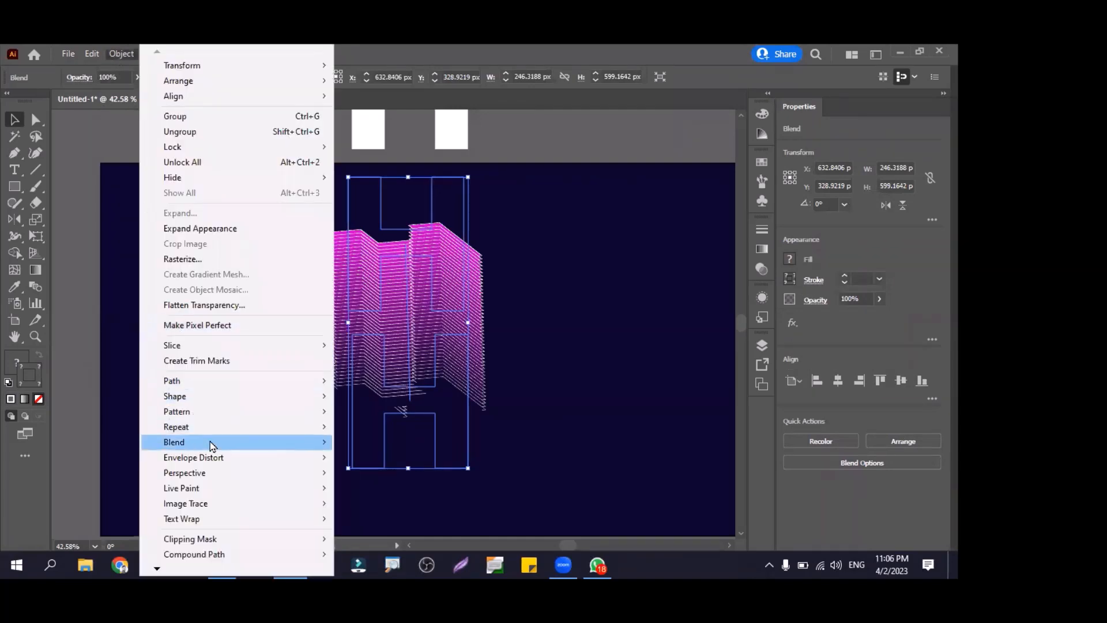
pyautogui.moveTo(210, 443)
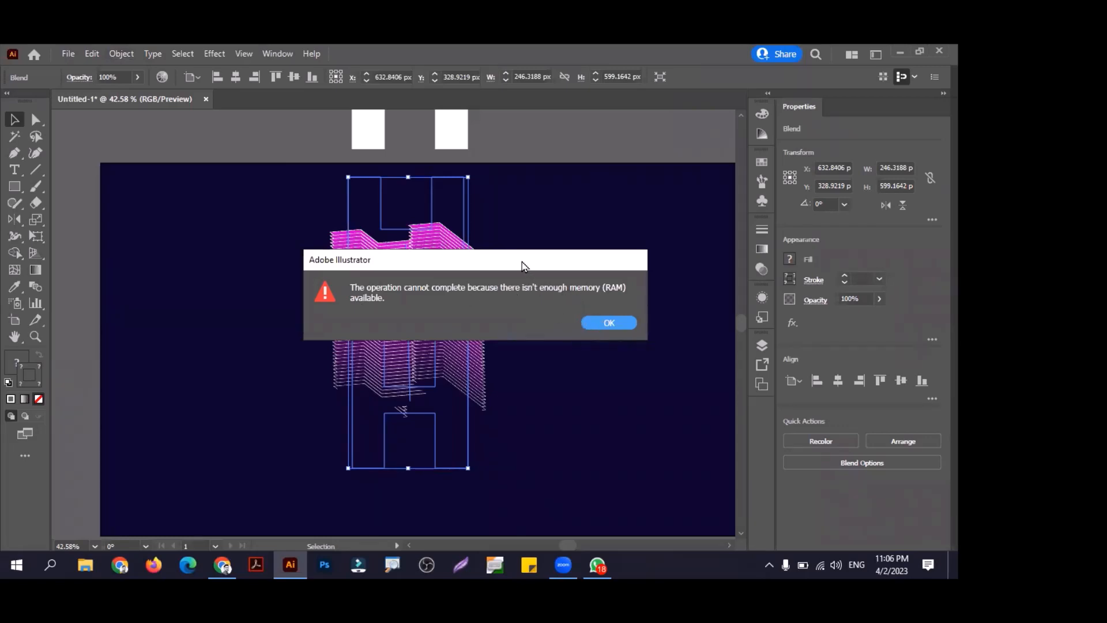
pyautogui.moveTo(522, 262); pyautogui.dragTo(388, 340)
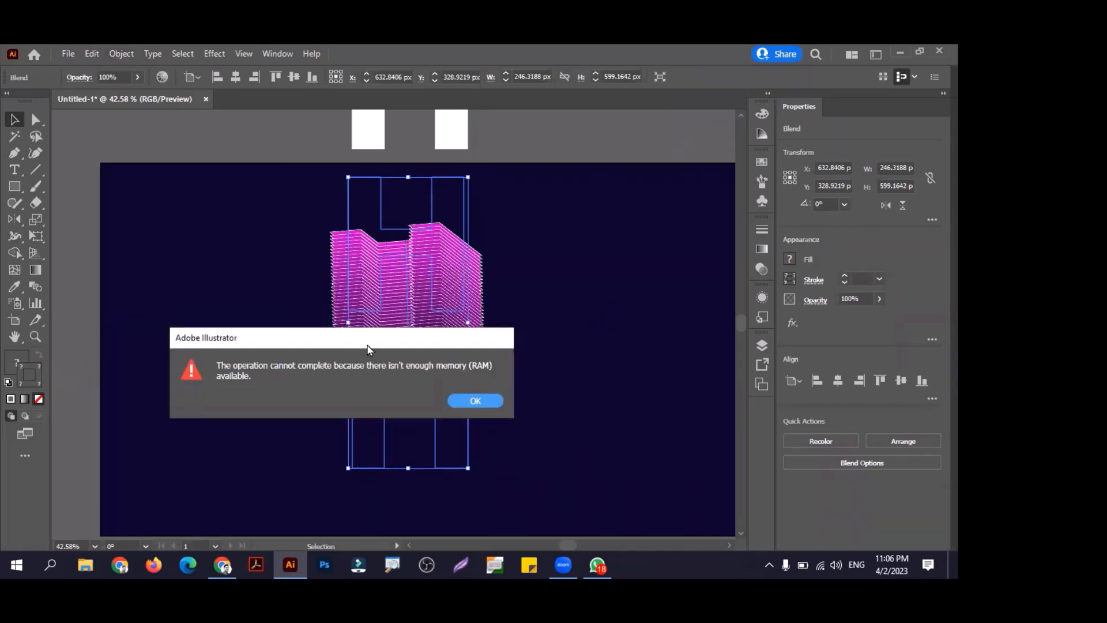
pyautogui.click(472, 402)
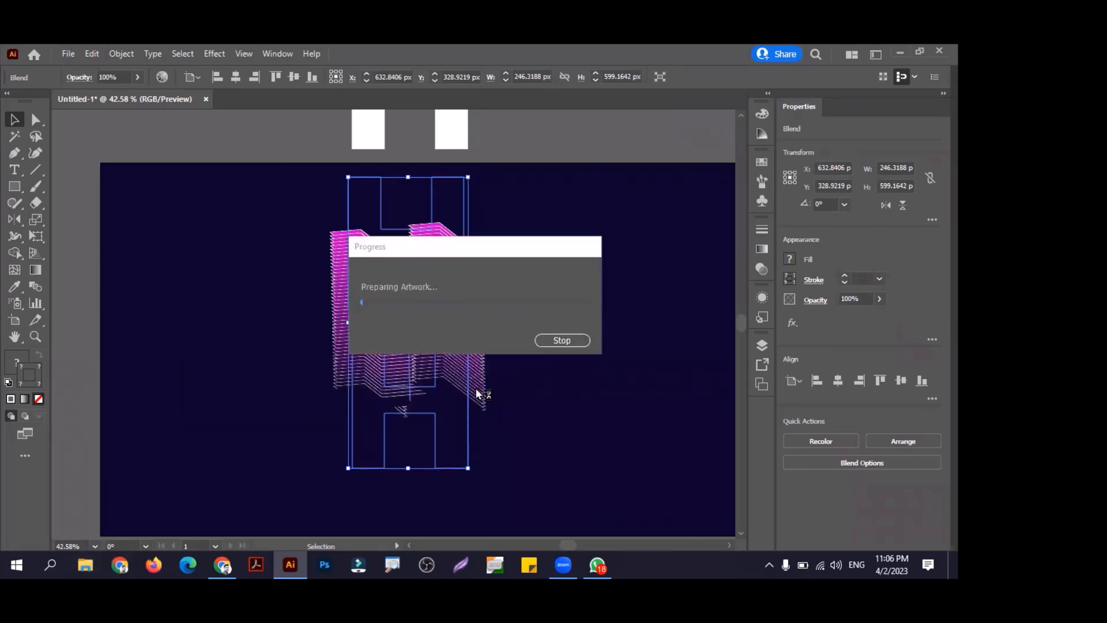
pyautogui.press('super+e')
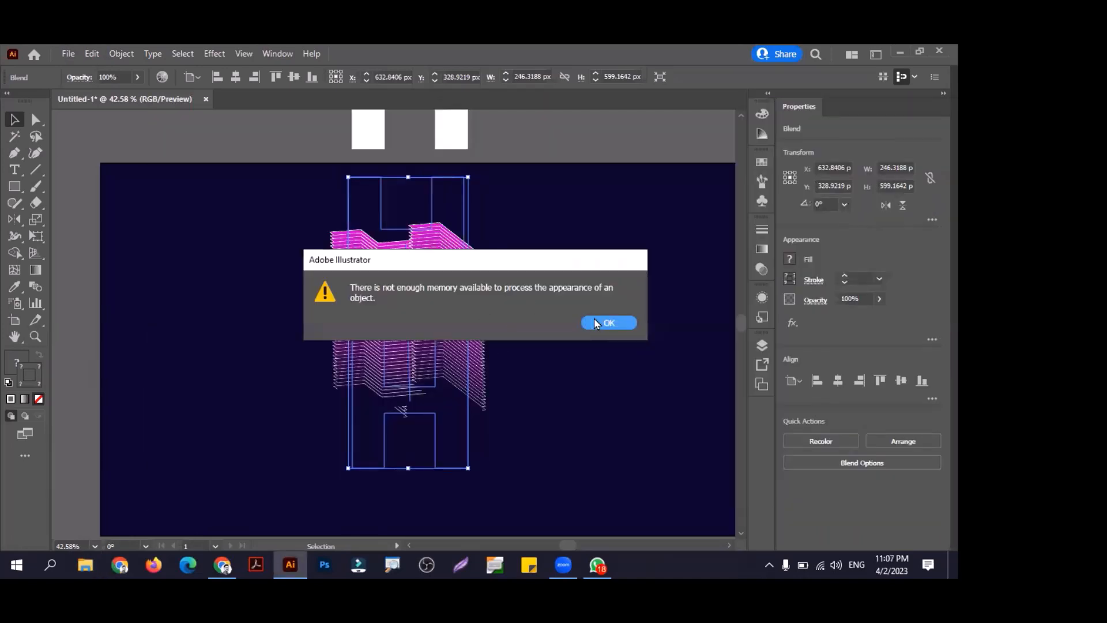
pyautogui.click(595, 323)
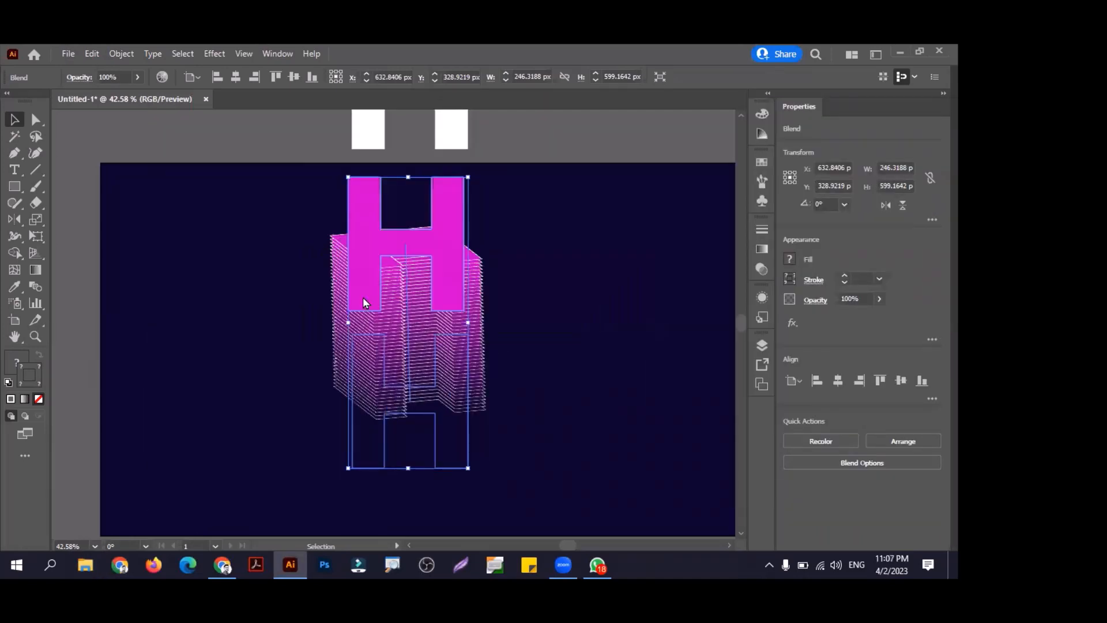
# Step: Delete the H blend and fit the empty navy artboard in view
pyautogui.click(314, 291)
pyautogui.moveTo(389, 240); pyautogui.dragTo(539, 259)
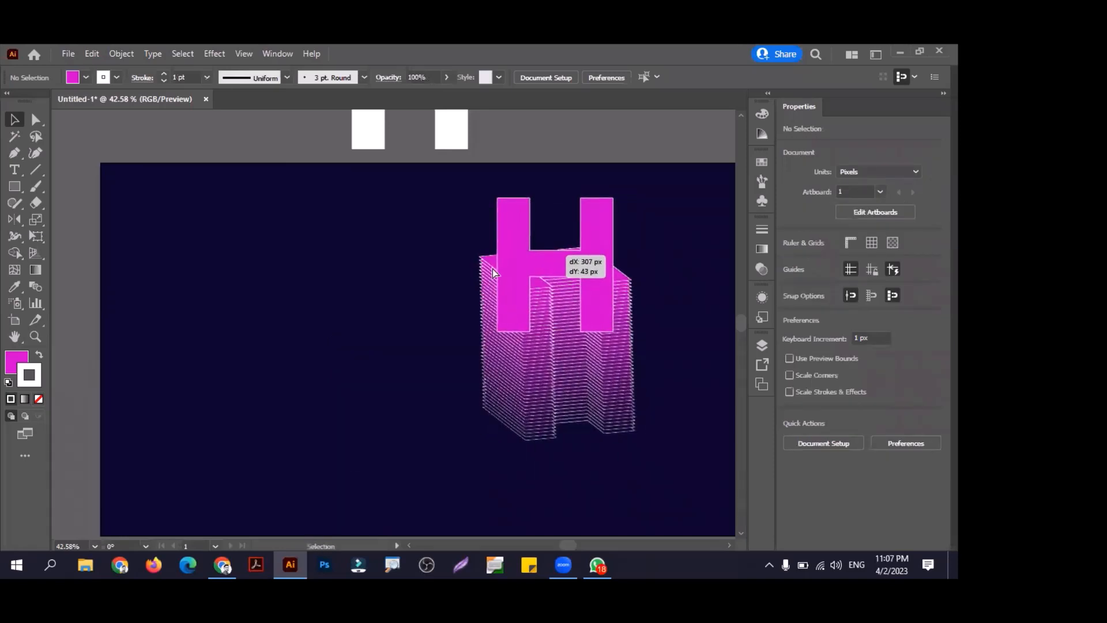
pyautogui.hotkey('ctrl', 'z')
pyautogui.press('Delete')
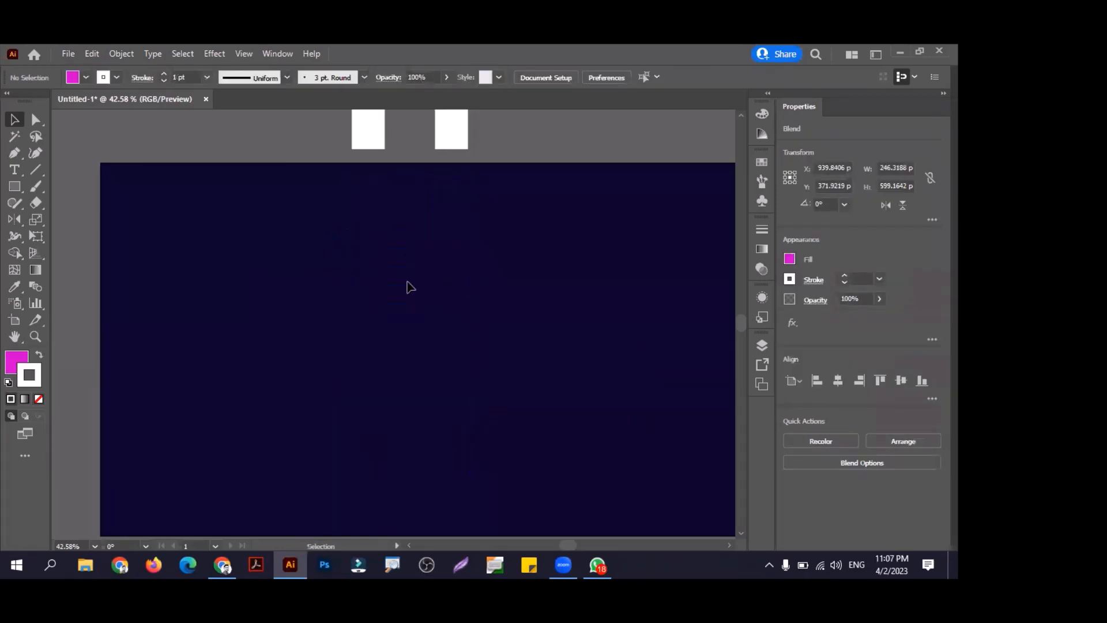
pyautogui.hotkey('ctrl', '0')
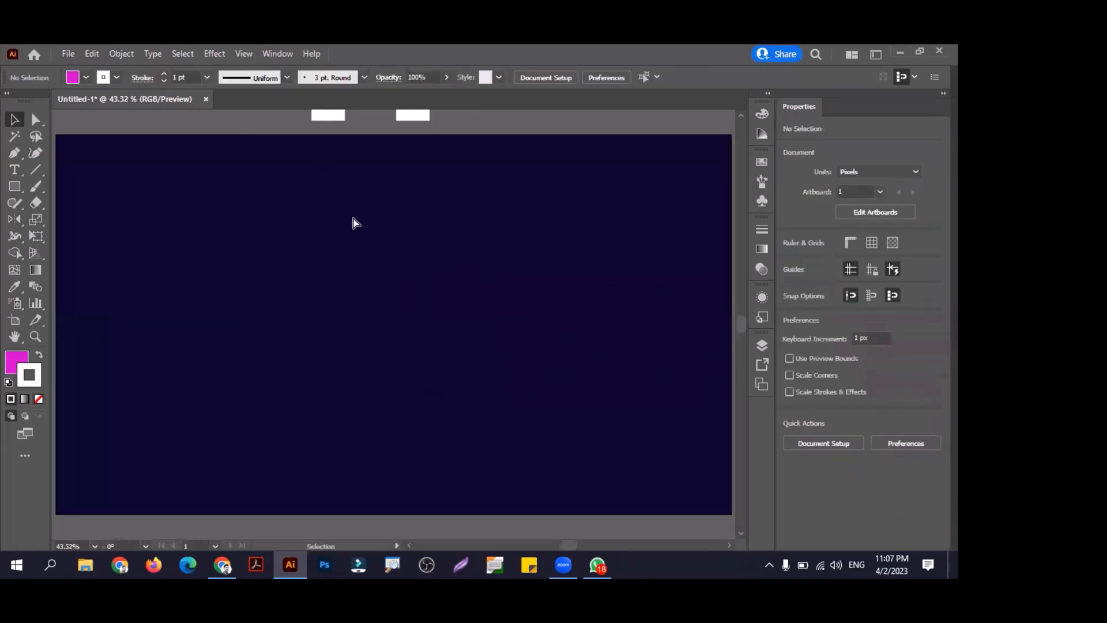
# Step: Check the Plug-ins & Scratch Disks and Devices preferences
pyautogui.hotkey('ctrl', 'k')
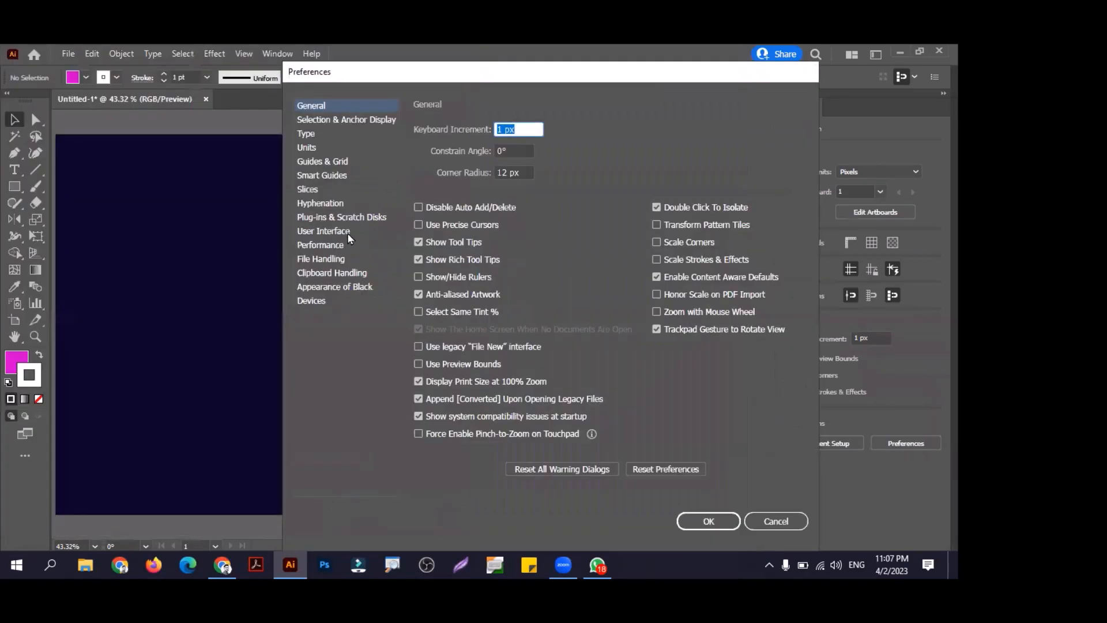
pyautogui.click(348, 229)
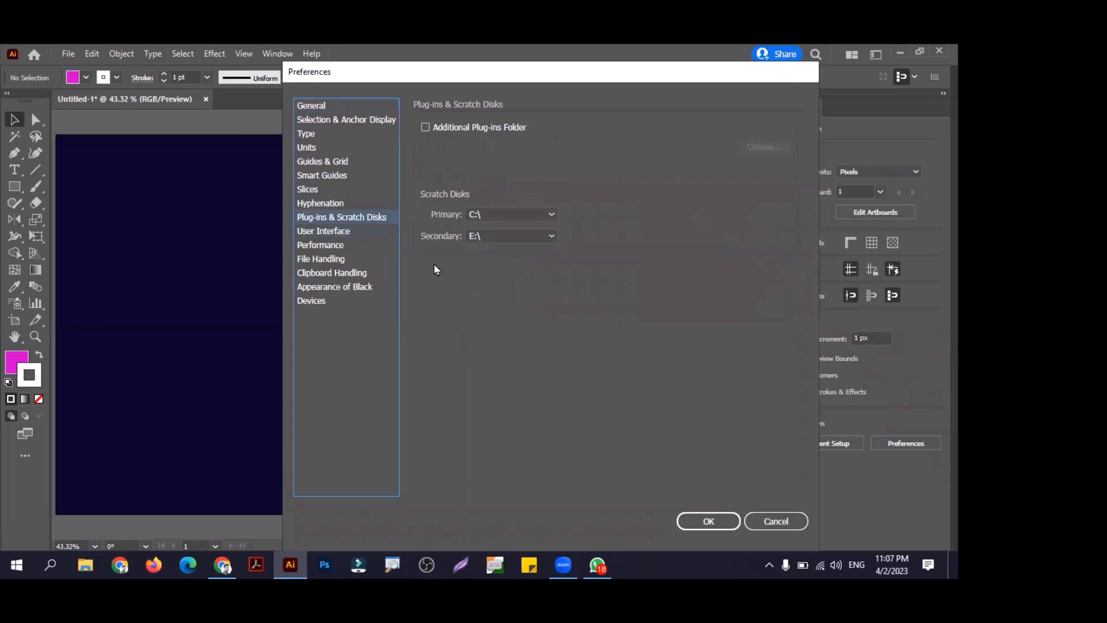
pyautogui.click(503, 234)
pyautogui.click(351, 300)
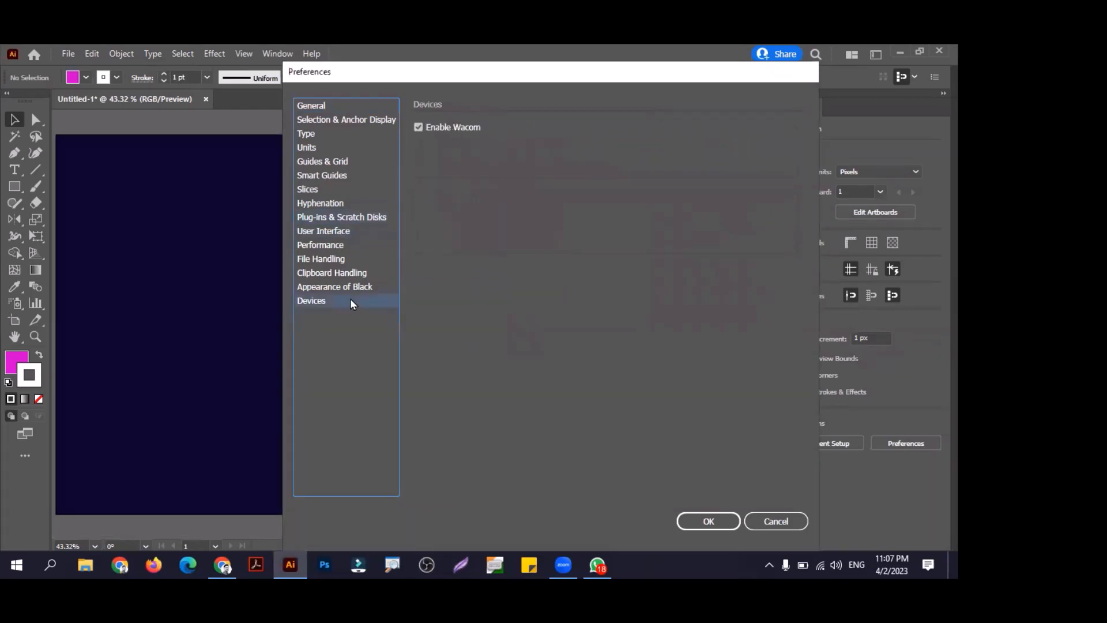
pyautogui.press('Return')
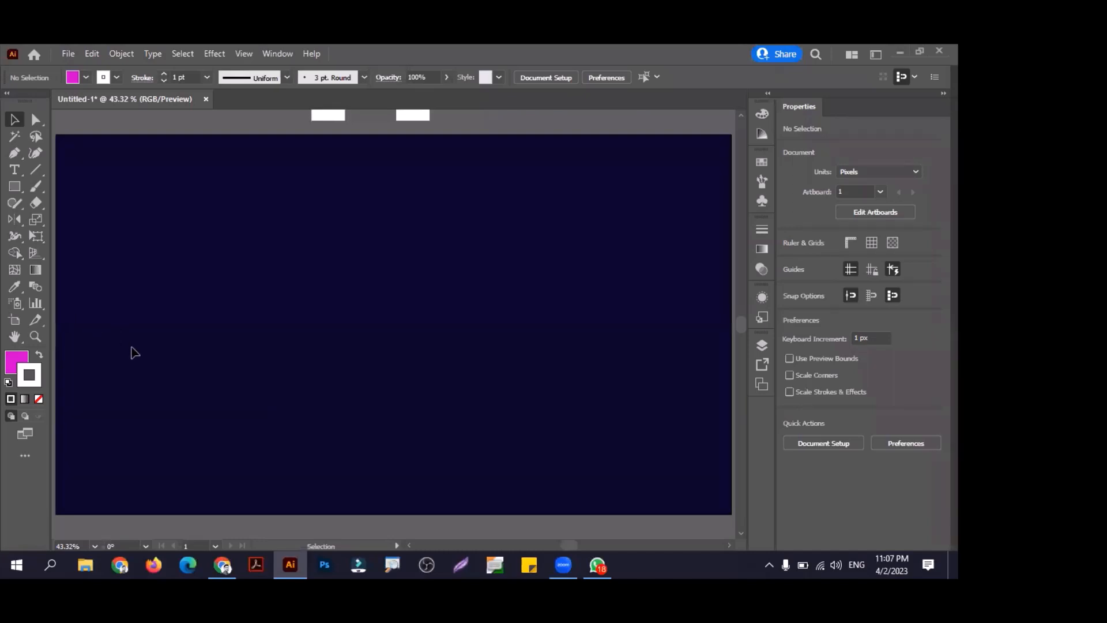
# Step: Look at the Blend Tool reference image with the smooth and furry letter C in Chrome, and return to Illustrator
pyautogui.click(224, 564)
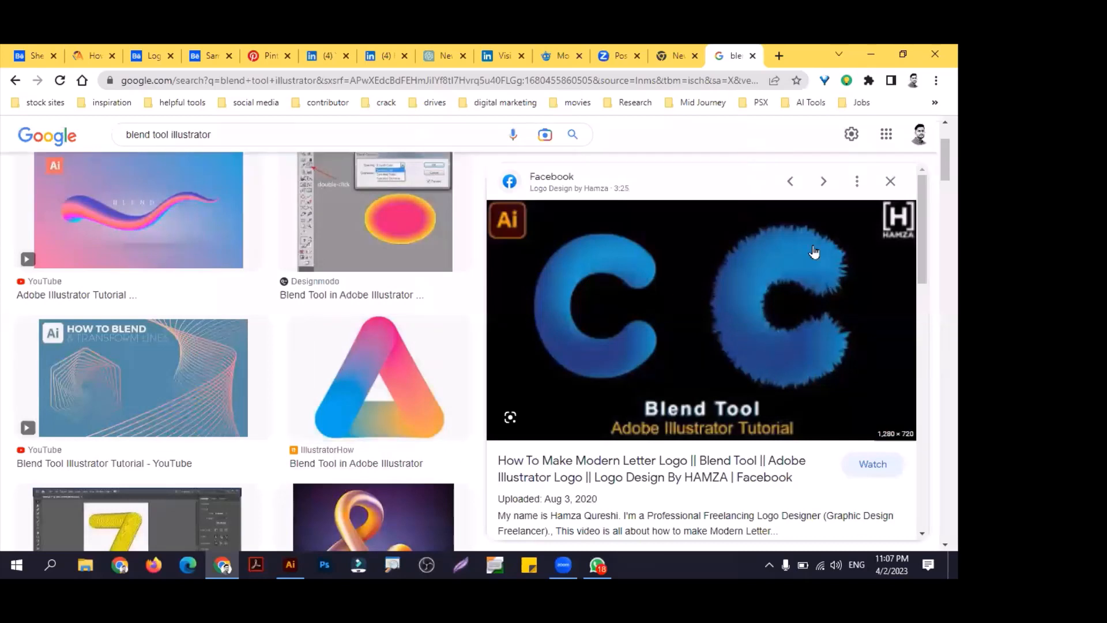
pyautogui.click(868, 56)
# Step: Draw a magenta circle about 171 px in diameter on the artboard's left side and place a level copy on the right side
pyautogui.press('l')
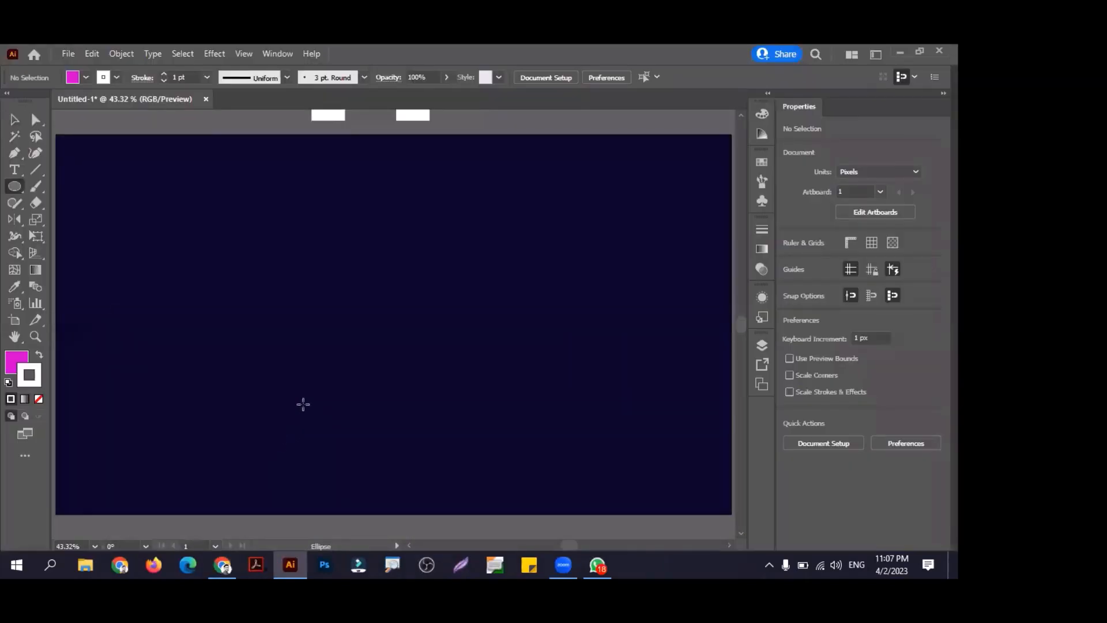
pyautogui.moveTo(155, 207); pyautogui.dragTo(247, 291)
pyautogui.hotkey('ctrl', 'z')
pyautogui.moveTo(165, 286)
pyautogui.mouseDown()
pyautogui.moveTo(240, 346)
pyautogui.moveTo(242, 363)
pyautogui.moveTo(588, 341)
pyautogui.mouseUp()
# Step: Remove the white stroke from both magenta circles and deselect them
pyautogui.press('v')
pyautogui.moveTo(76, 251); pyautogui.dragTo(626, 403)
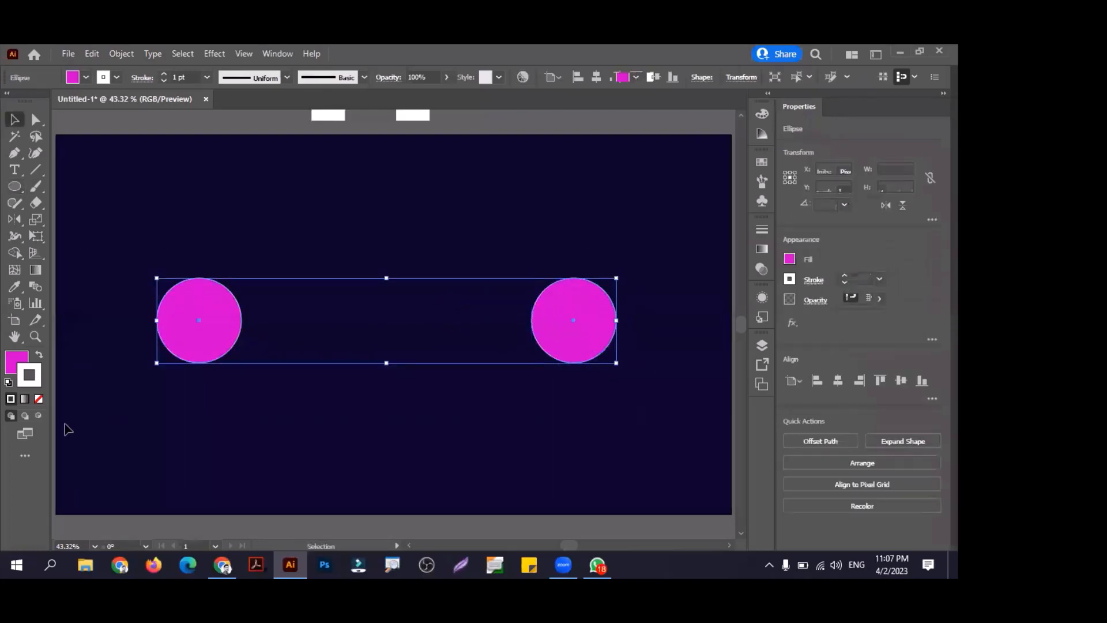
pyautogui.click(35, 398)
pyautogui.click(526, 333)
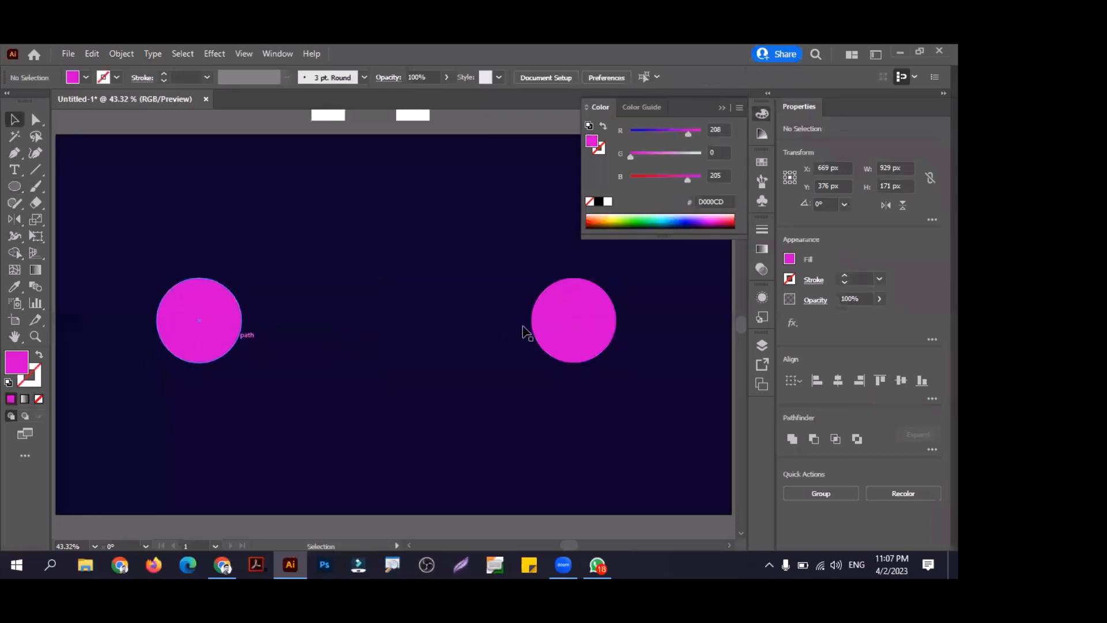
# Step: Fill the right circle with green 00B80E
pyautogui.moveTo(505, 319); pyautogui.dragTo(555, 351)
pyautogui.moveTo(636, 225); pyautogui.dragTo(658, 226)
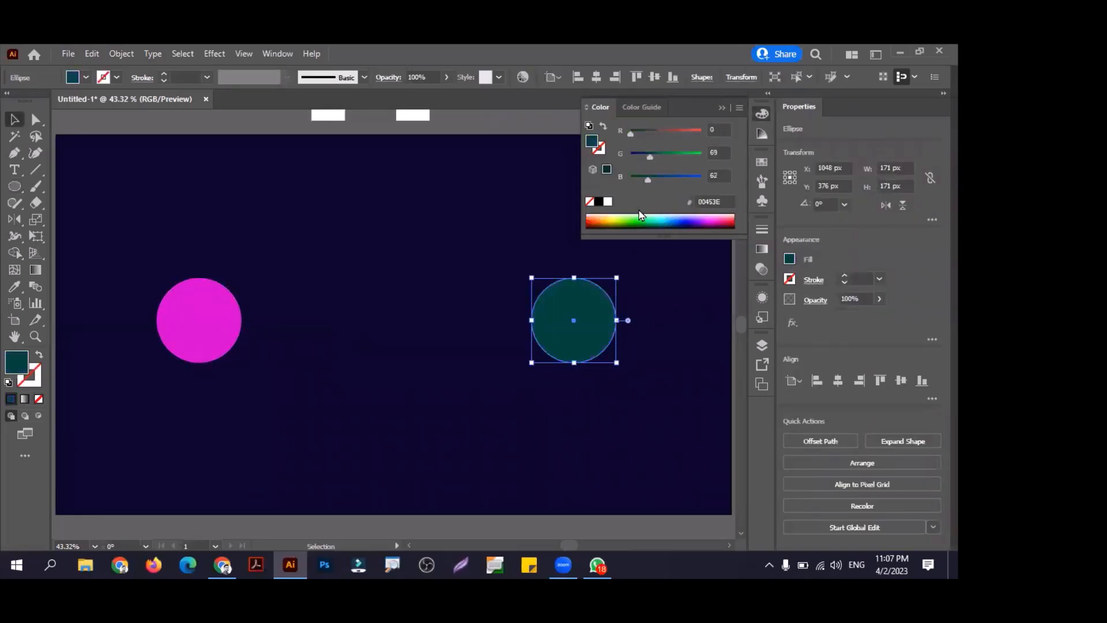
pyautogui.click(638, 221)
pyautogui.click(319, 289)
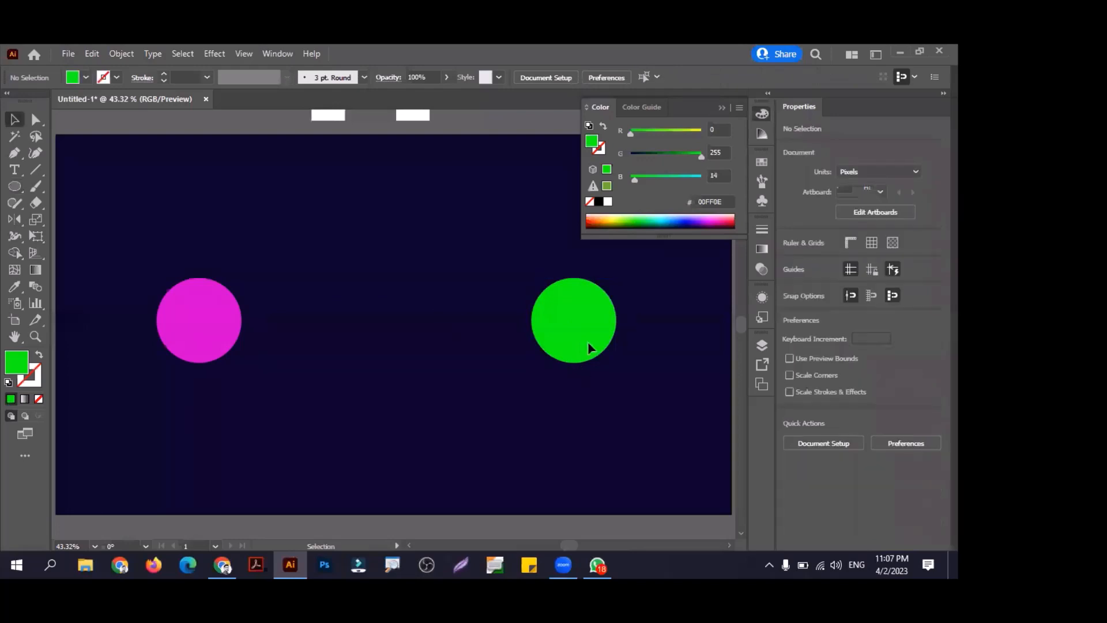
pyautogui.click(589, 347)
pyautogui.click(681, 154)
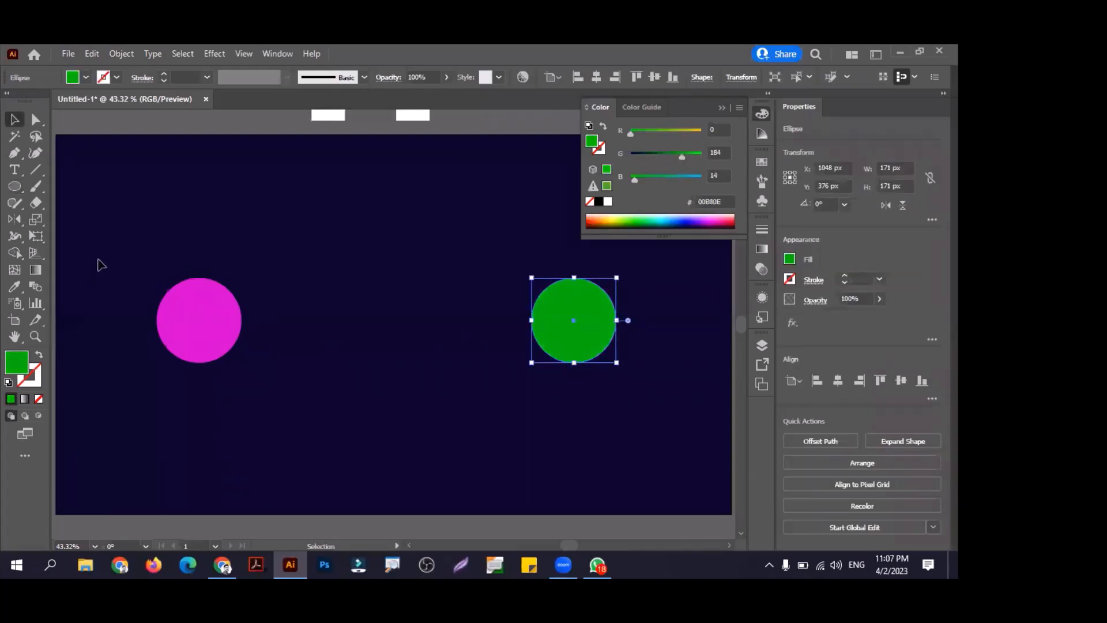
# Step: Make a blend between the magenta circle and the green circle and deselect it
pyautogui.moveTo(102, 265); pyautogui.dragTo(664, 424)
pyautogui.click(121, 53)
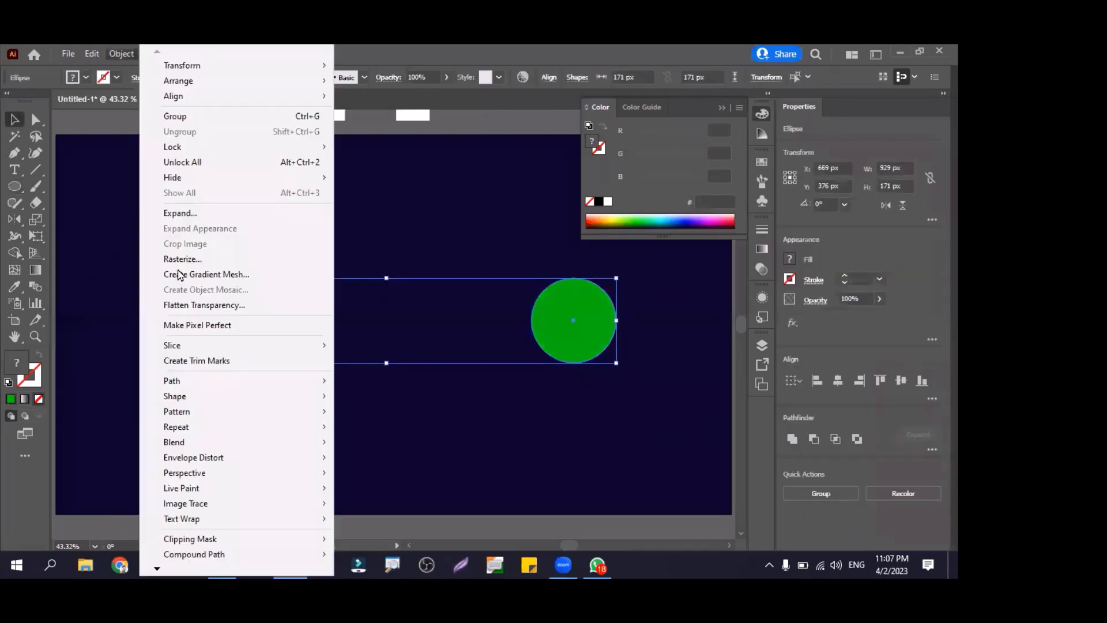
pyautogui.moveTo(291, 444)
pyautogui.click(375, 444)
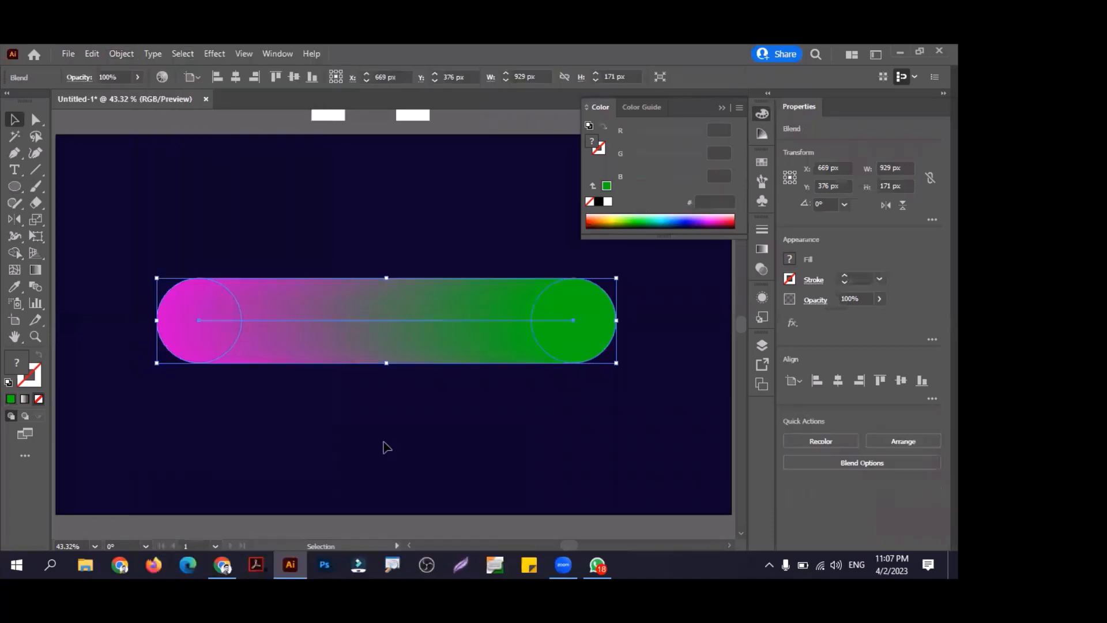
pyautogui.click(387, 427)
pyautogui.click(763, 116)
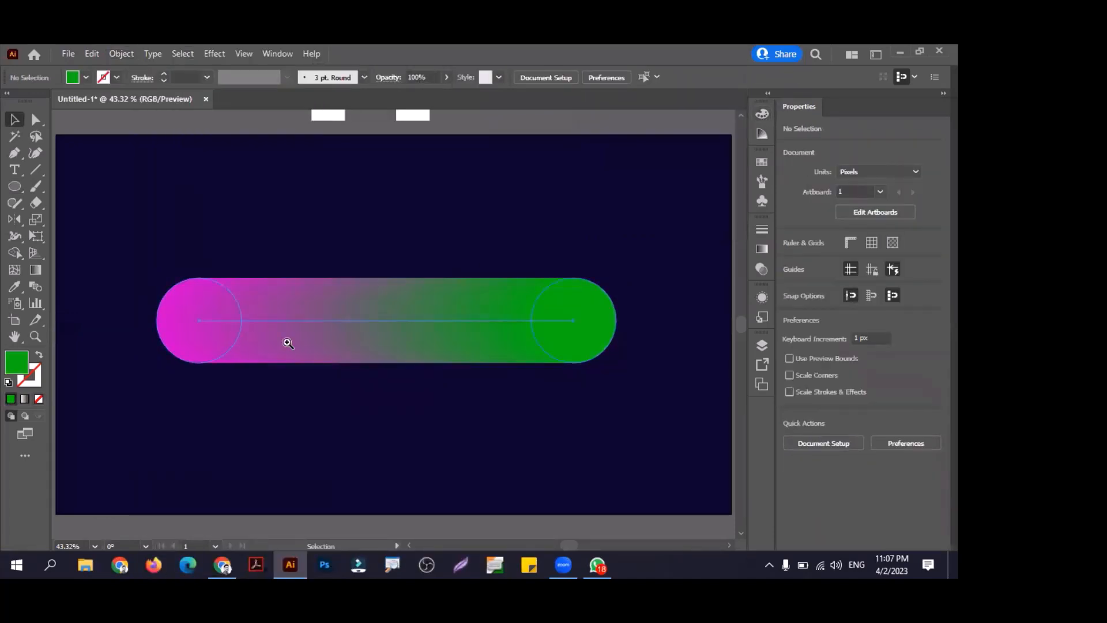
# Step: Select the magenta-to-green blend and start a Roughen effect on it with a relative size of 5%
pyautogui.moveTo(237, 338); pyautogui.dragTo(311, 356)
pyautogui.moveTo(246, 222); pyautogui.dragTo(448, 427)
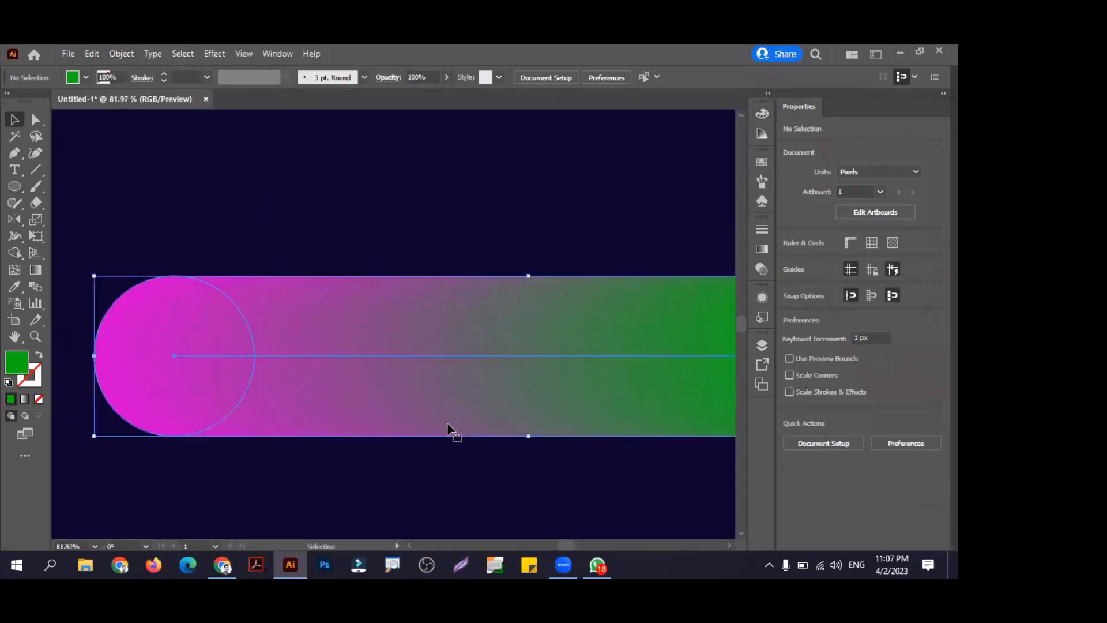
pyautogui.click(215, 53)
pyautogui.click(215, 54)
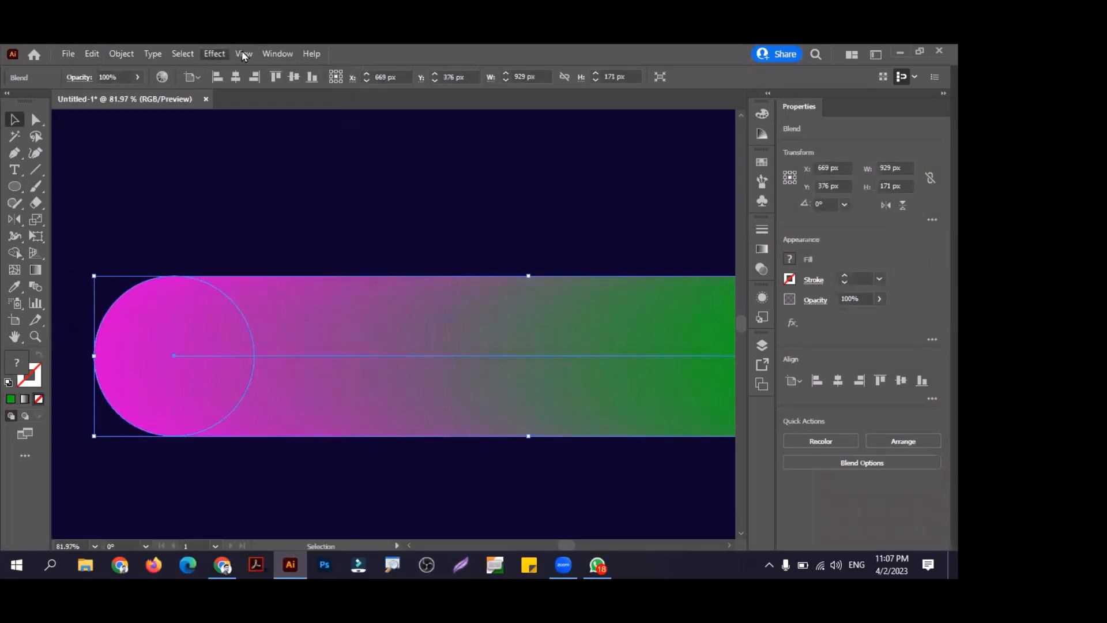
pyautogui.click(242, 53)
pyautogui.moveTo(229, 57)
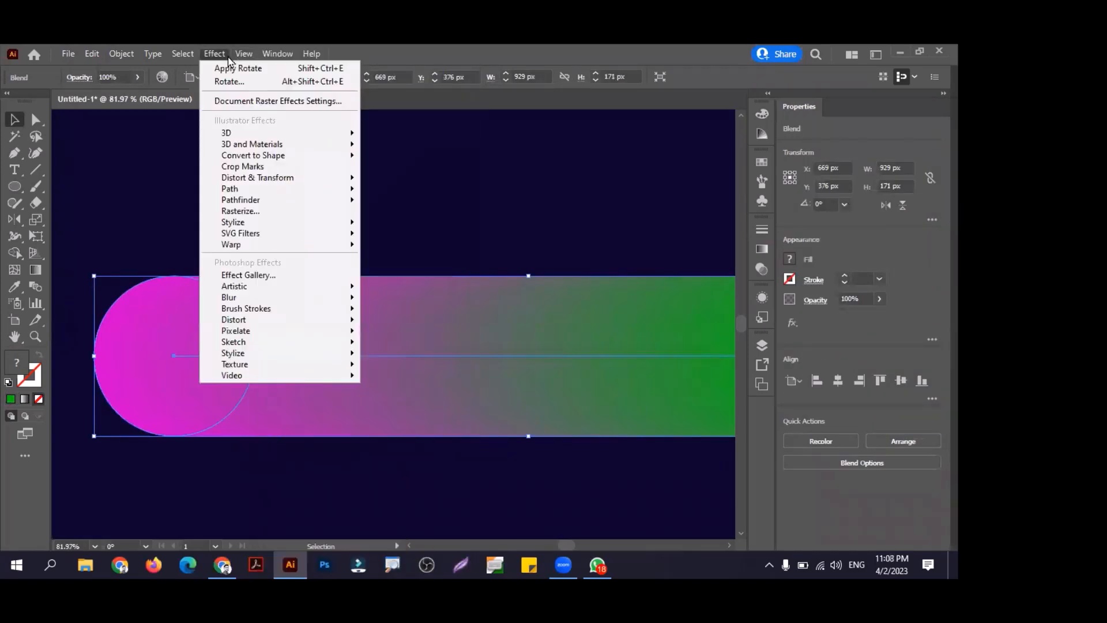
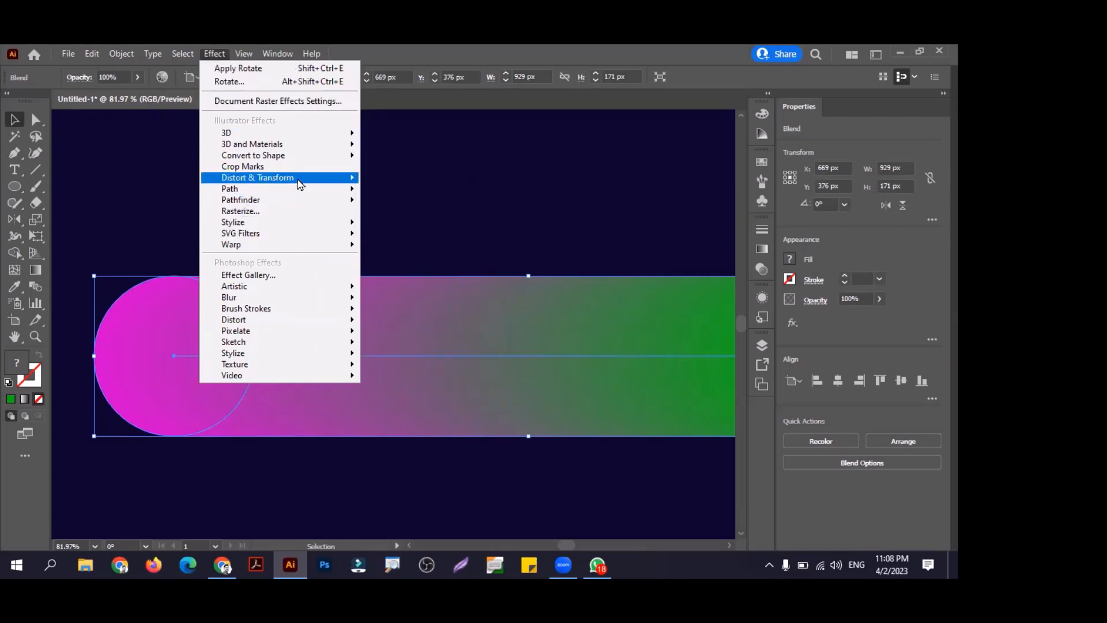
pyautogui.moveTo(298, 181)
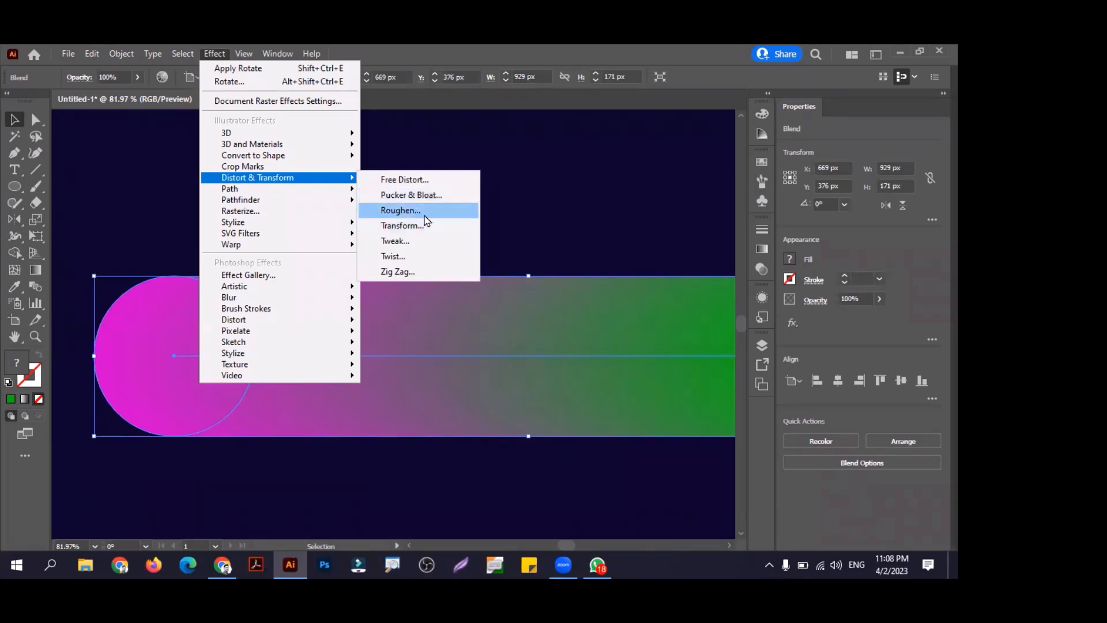
pyautogui.click(424, 215)
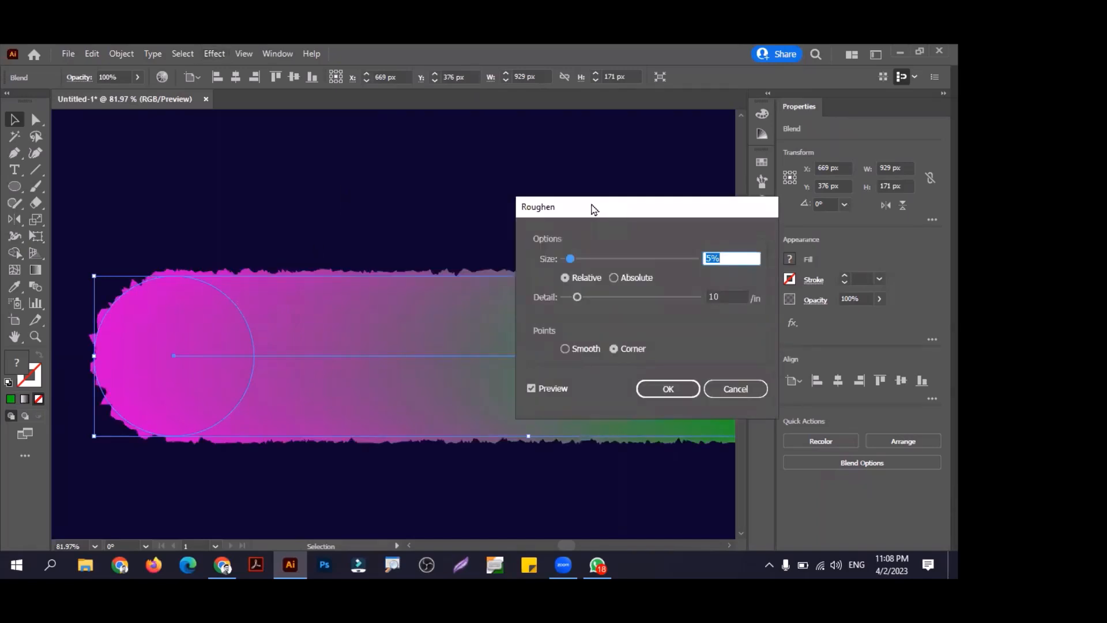
pyautogui.click(631, 278)
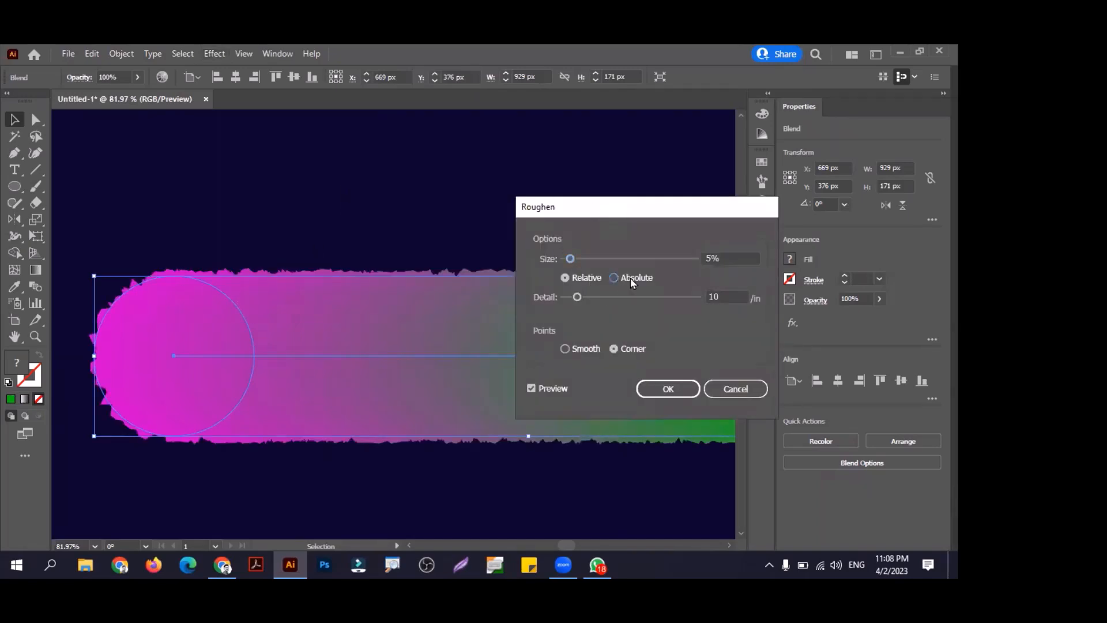
pyautogui.click(572, 276)
pyautogui.moveTo(650, 217)
pyautogui.mouseDown()
pyautogui.moveTo(665, 215)
pyautogui.moveTo(642, 203)
pyautogui.mouseUp()
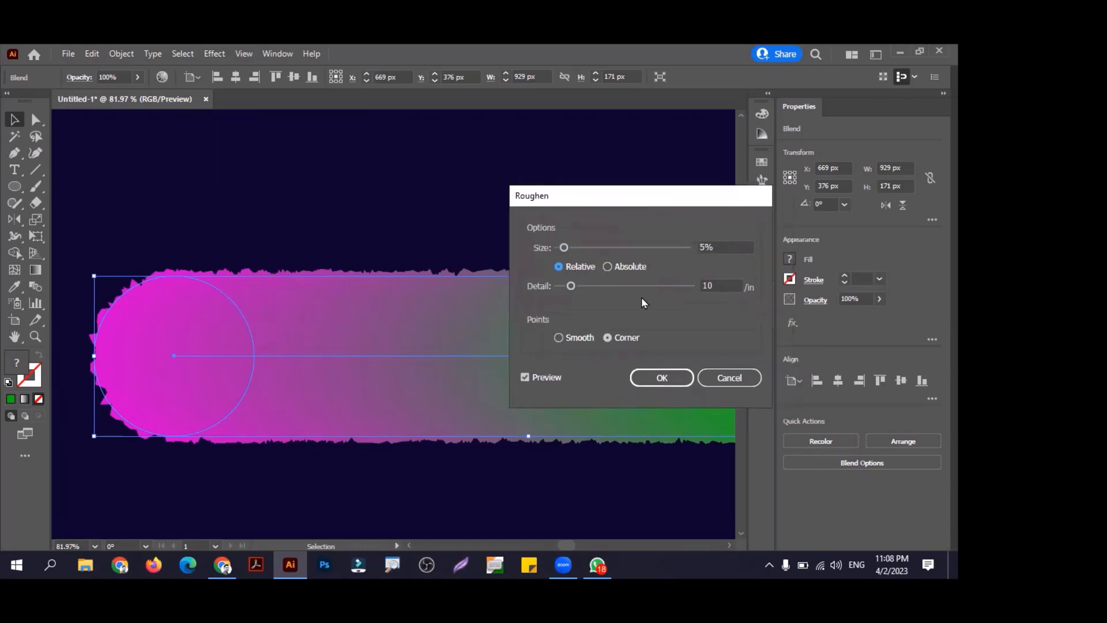
# Step: Set the Roughen points to Smooth and the detail to 30/in, and apply the effect to the blend
pyautogui.click(567, 340)
pyautogui.moveTo(636, 203); pyautogui.dragTo(691, 187)
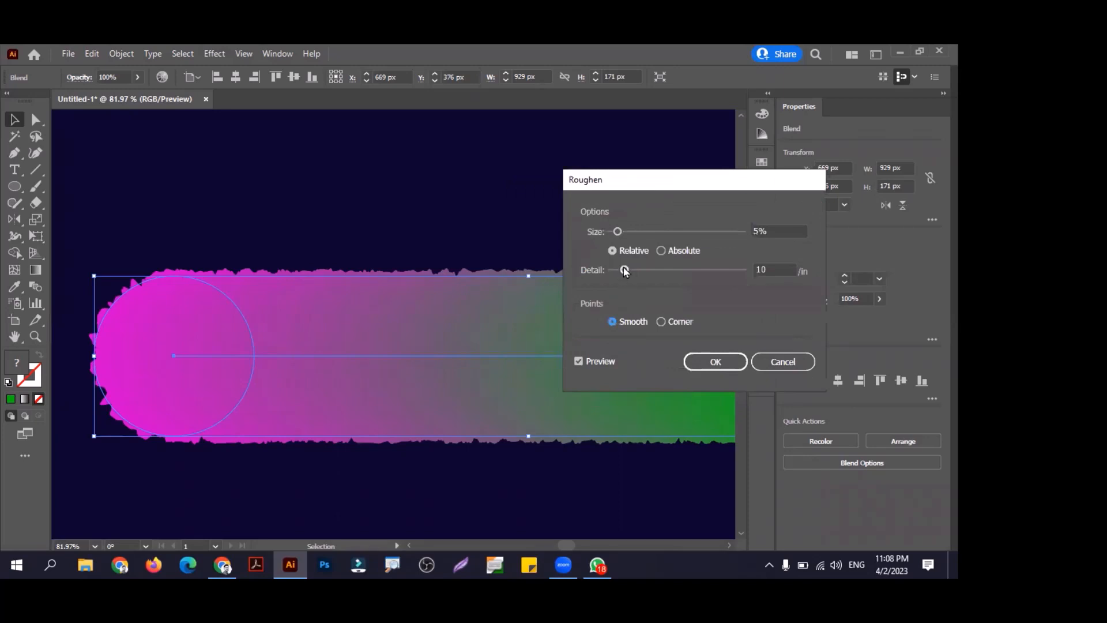
pyautogui.moveTo(625, 271); pyautogui.dragTo(638, 270)
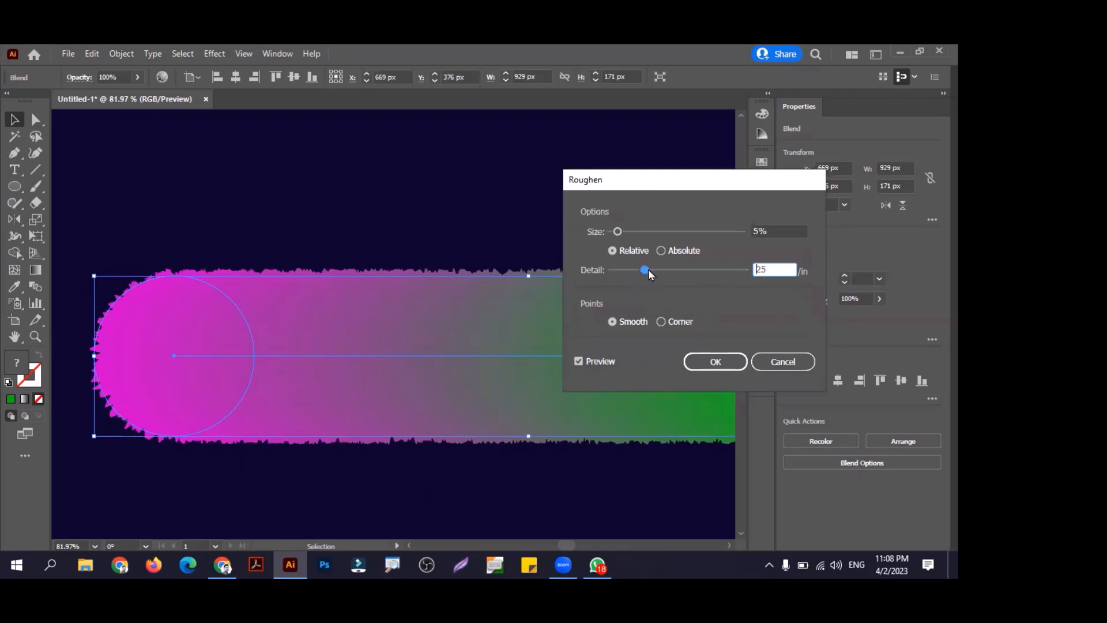
pyautogui.moveTo(648, 272); pyautogui.dragTo(654, 273)
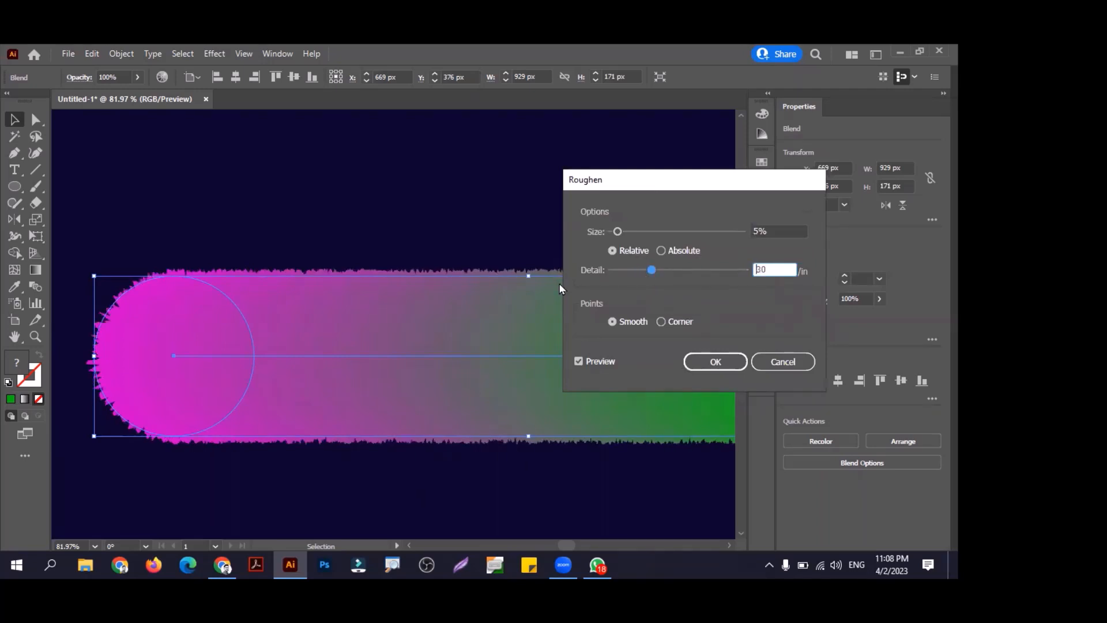
pyautogui.click(706, 363)
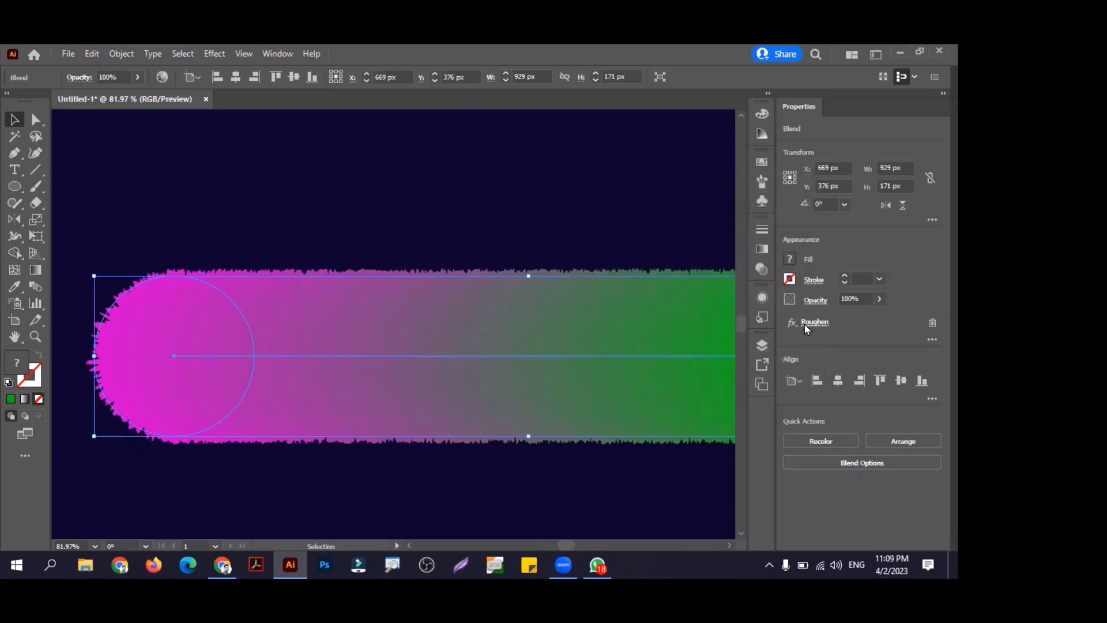
pyautogui.click(810, 323)
pyautogui.moveTo(624, 234); pyautogui.dragTo(626, 233)
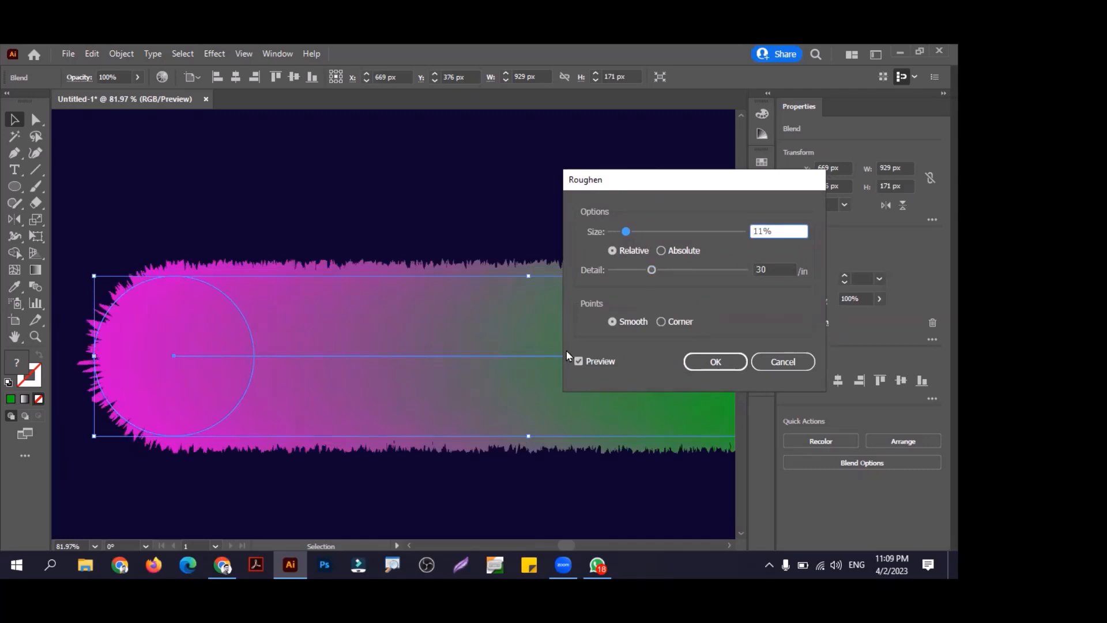
pyautogui.click(780, 363)
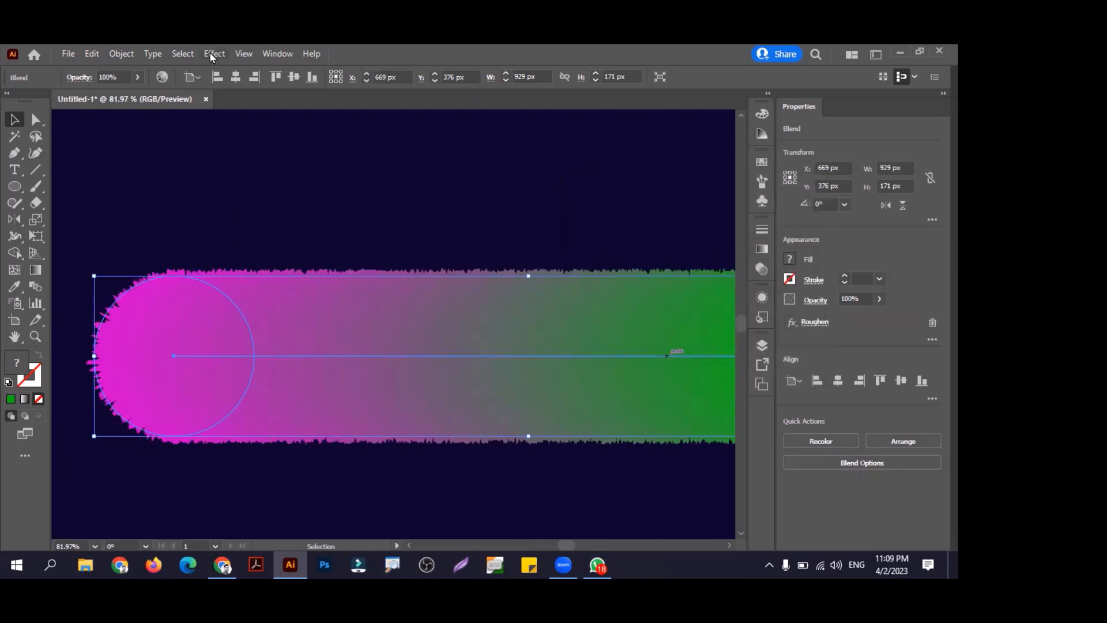
# Step: Apply a Pucker & Bloat effect of 20% to the roughened blend
pyautogui.click(214, 53)
pyautogui.moveTo(253, 183)
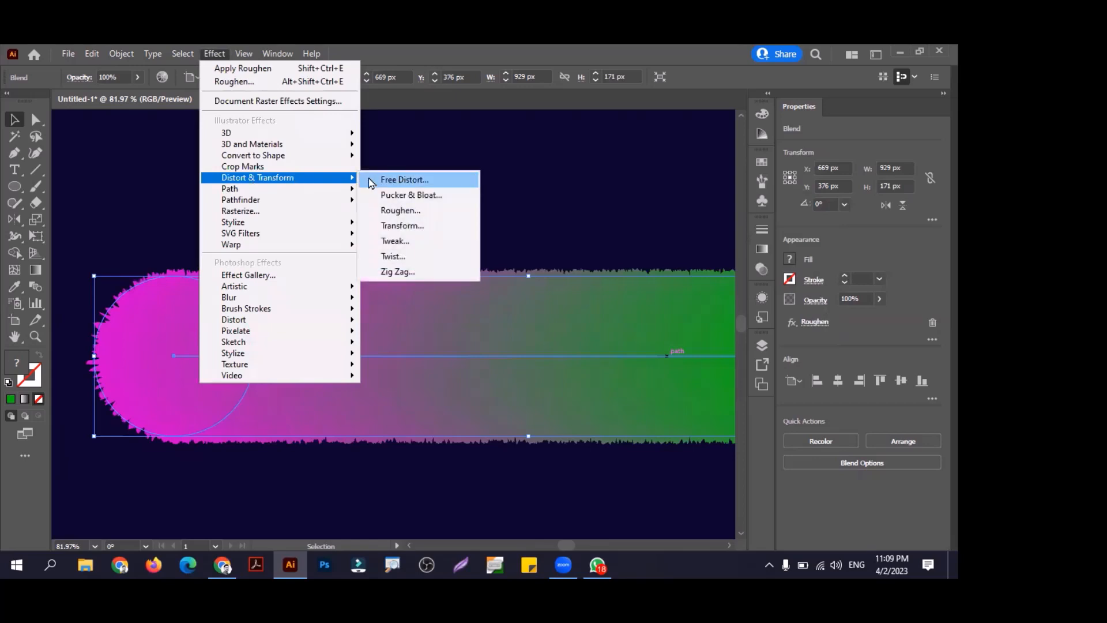
pyautogui.click(426, 201)
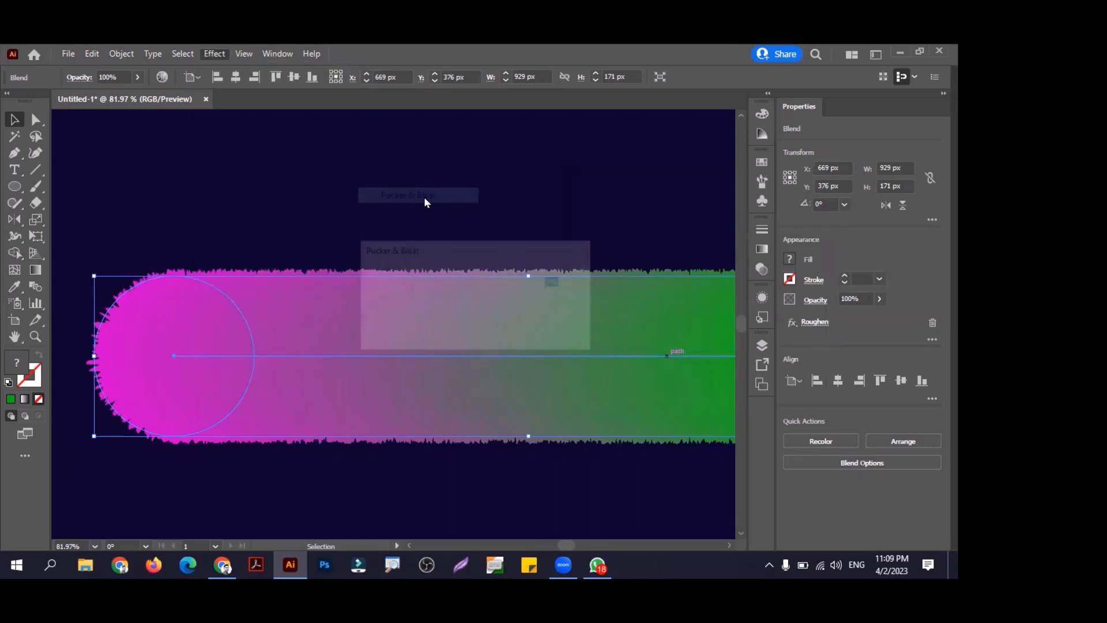
pyautogui.moveTo(462, 252); pyautogui.dragTo(641, 267)
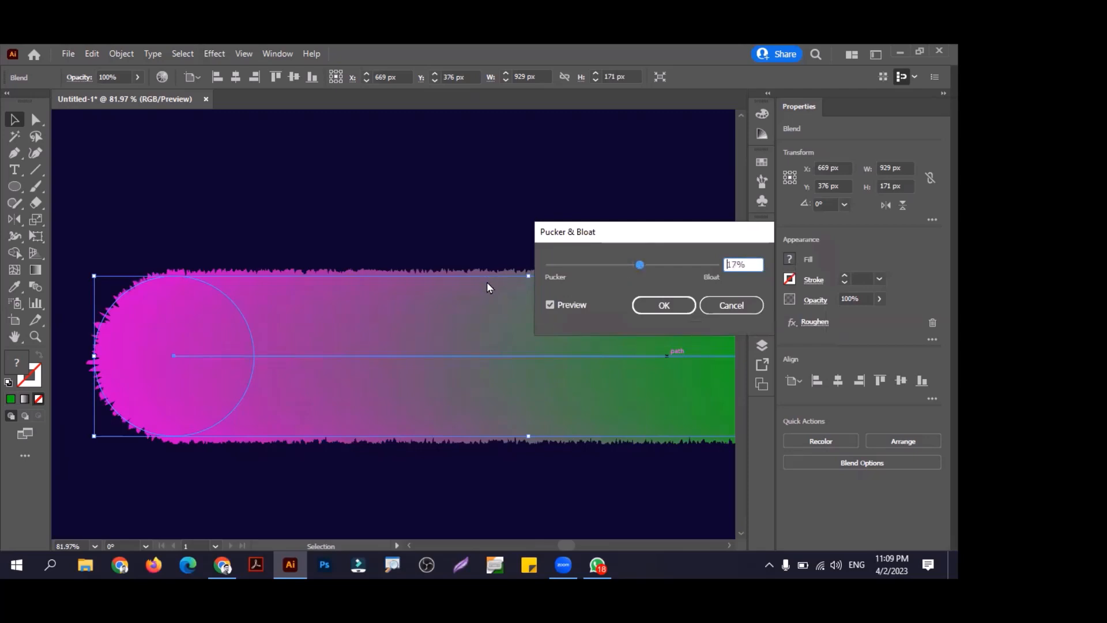
pyautogui.moveTo(640, 266); pyautogui.dragTo(653, 266)
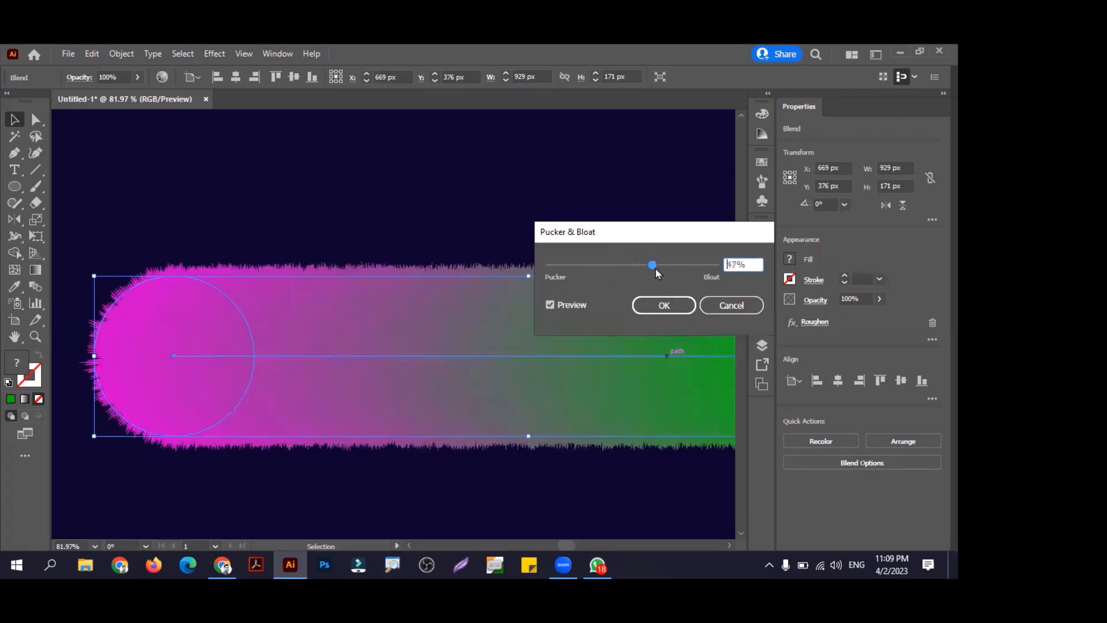
pyautogui.click(548, 304)
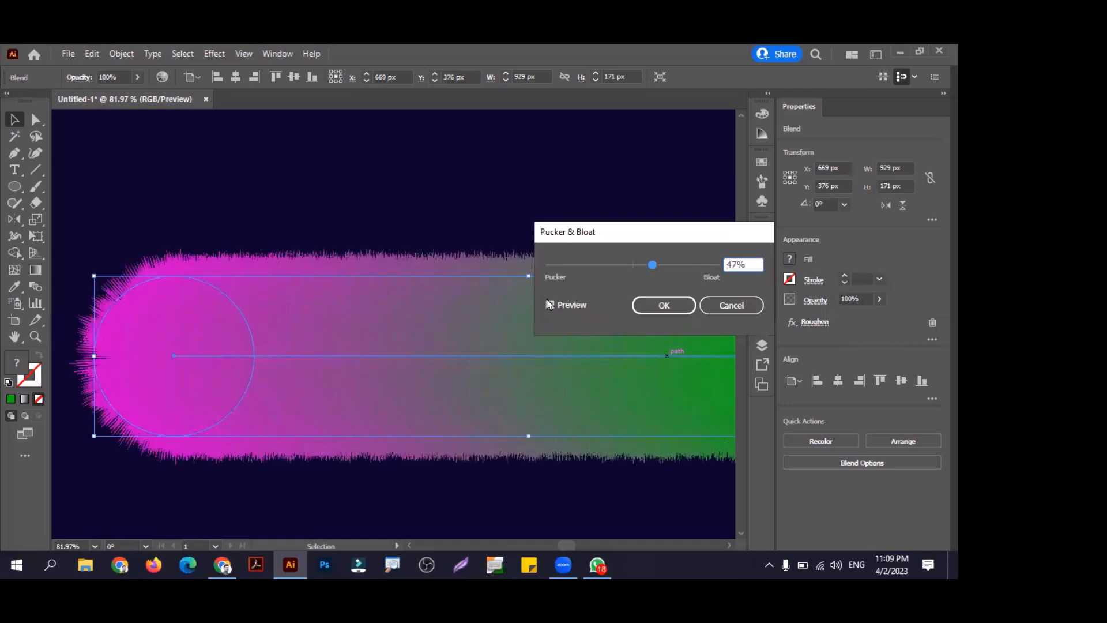
pyautogui.moveTo(652, 266); pyautogui.dragTo(633, 267)
pyautogui.click(647, 309)
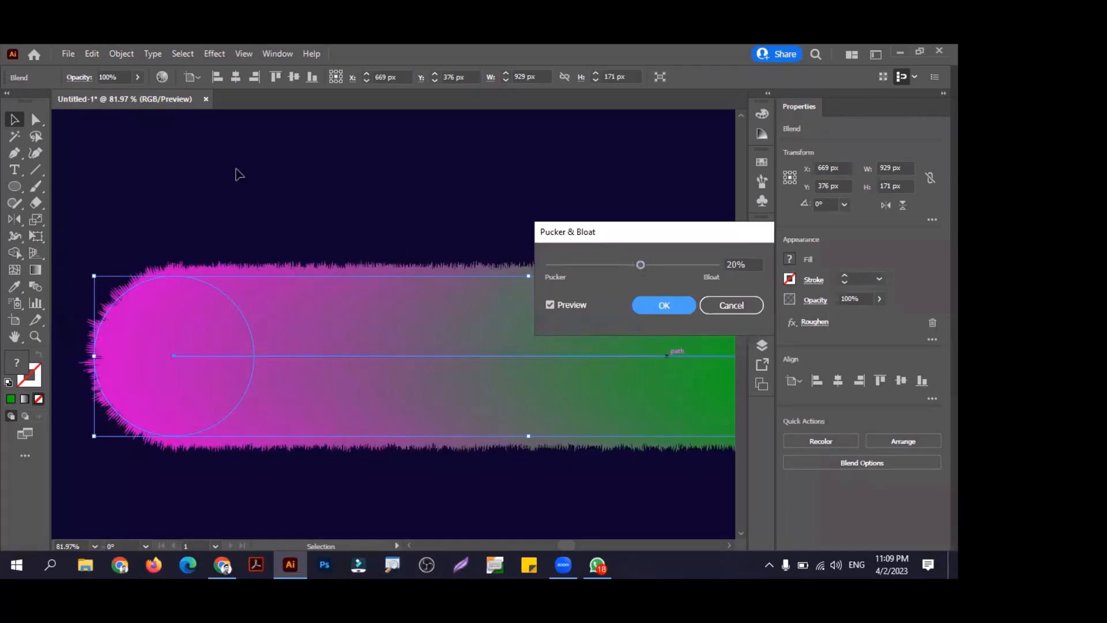
pyautogui.click(216, 53)
pyautogui.moveTo(287, 179)
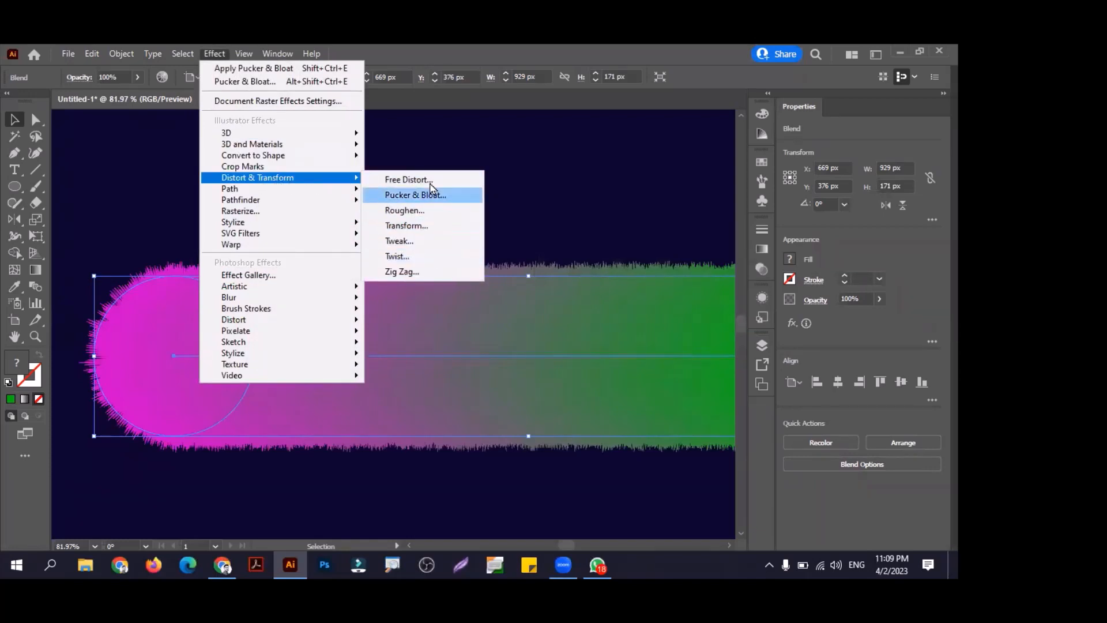
pyautogui.click(425, 261)
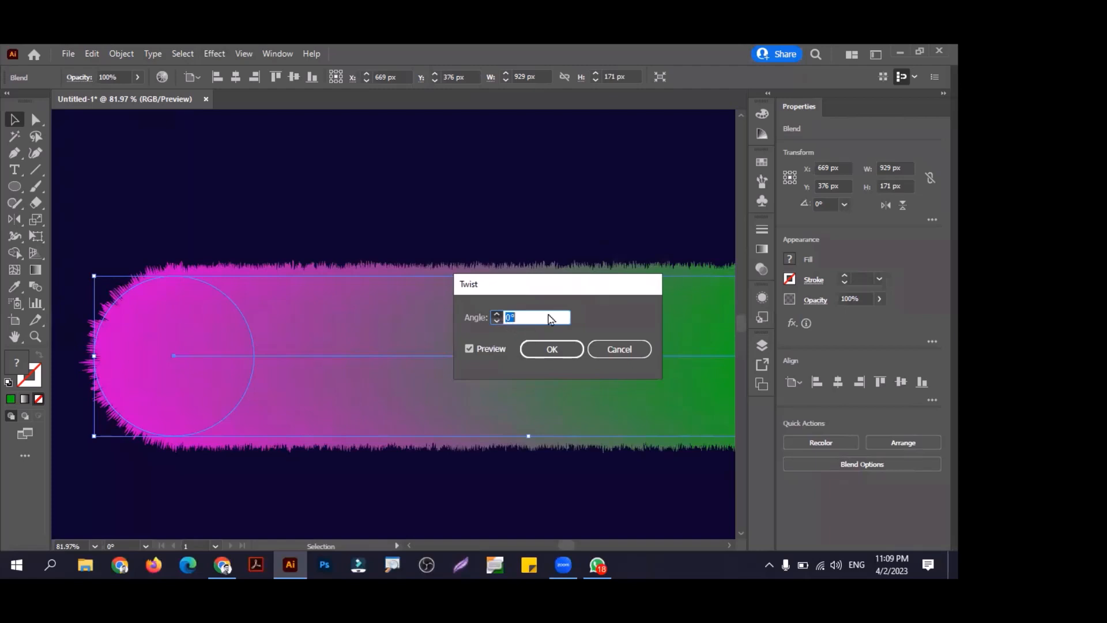
pyautogui.click(622, 350)
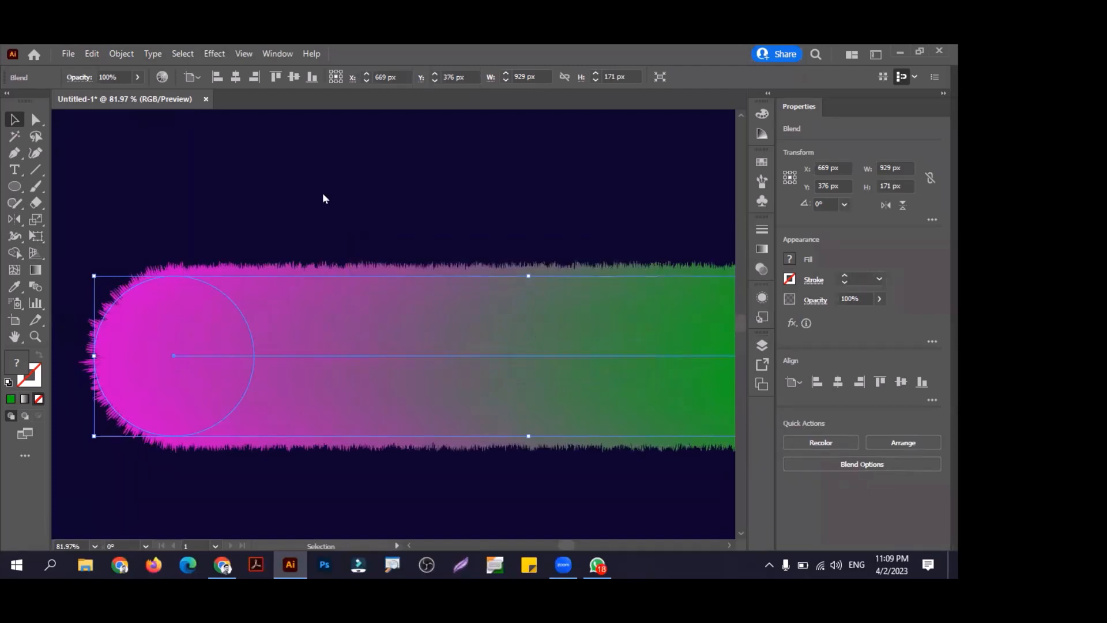
pyautogui.click(215, 53)
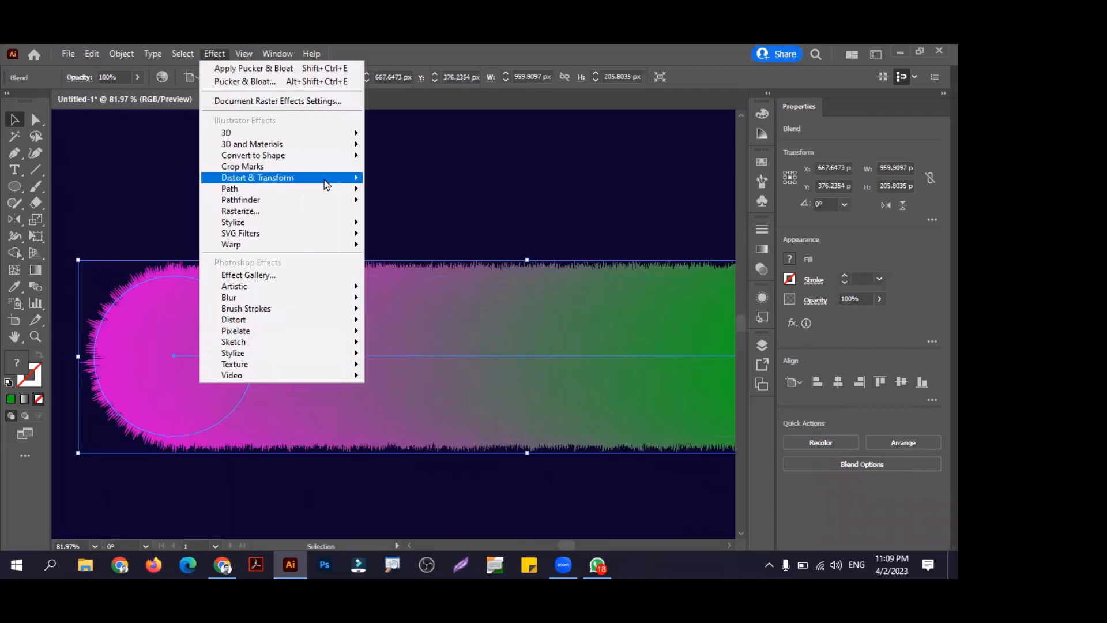
pyautogui.moveTo(326, 192)
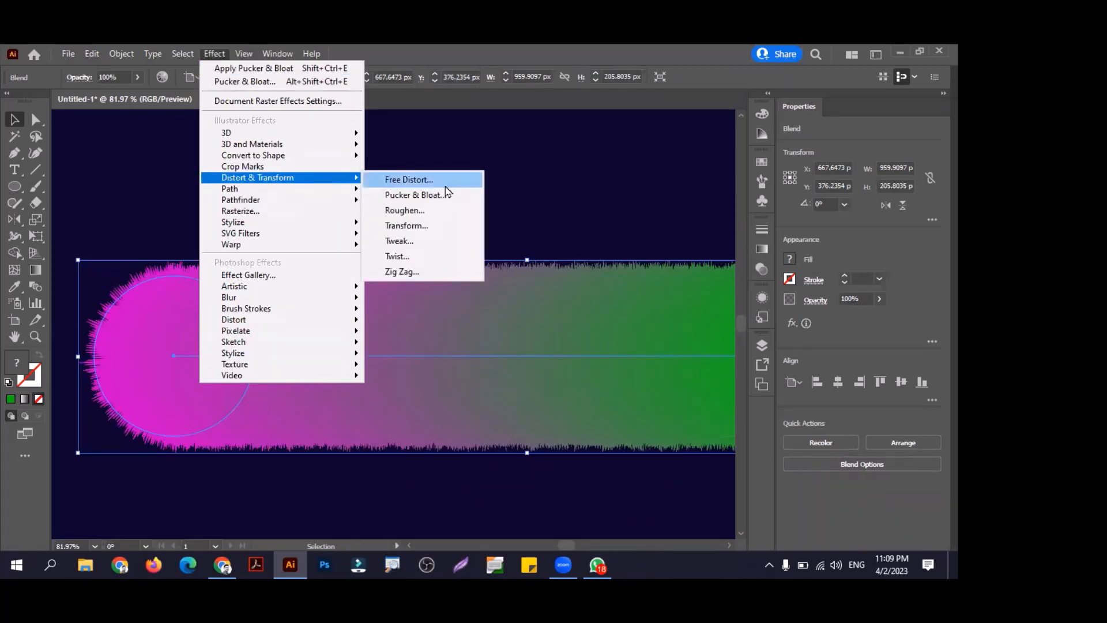
pyautogui.click(436, 217)
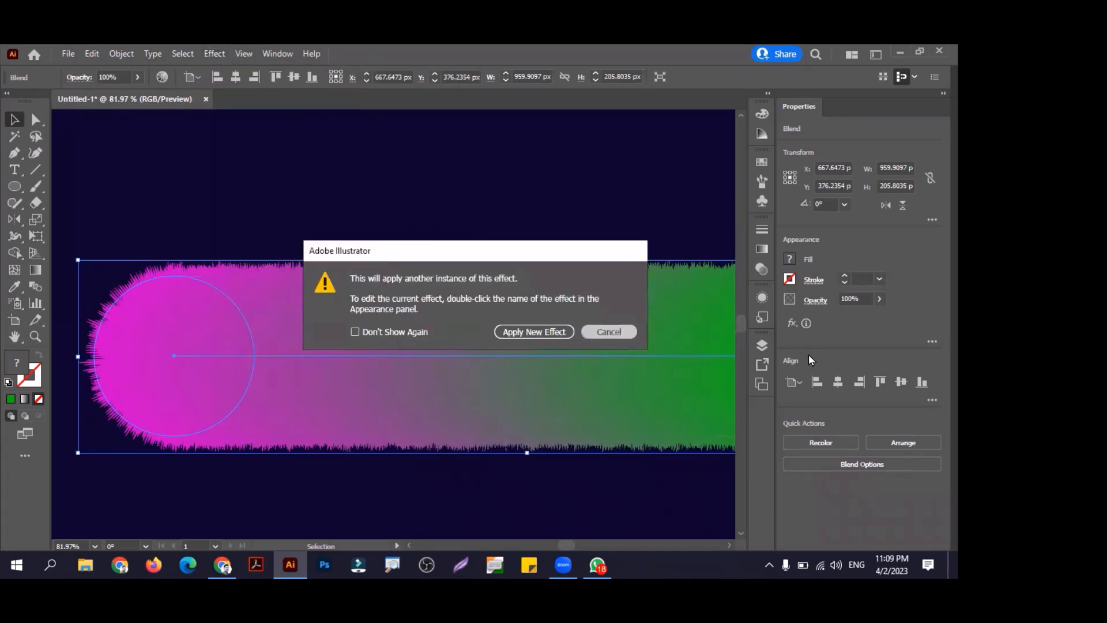
pyautogui.click(608, 332)
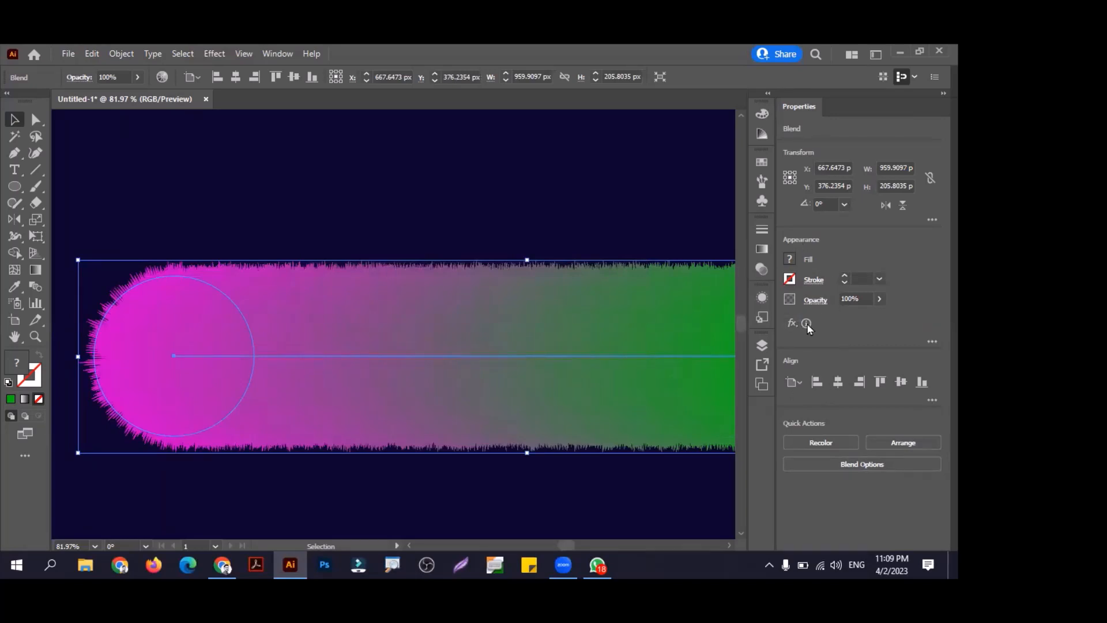
# Step: Undo the Pucker & Bloat effect and reopen the blend's Roughen settings to set the detail to 64/in
pyautogui.scroll(-2, 517, 273)
pyautogui.press('a')
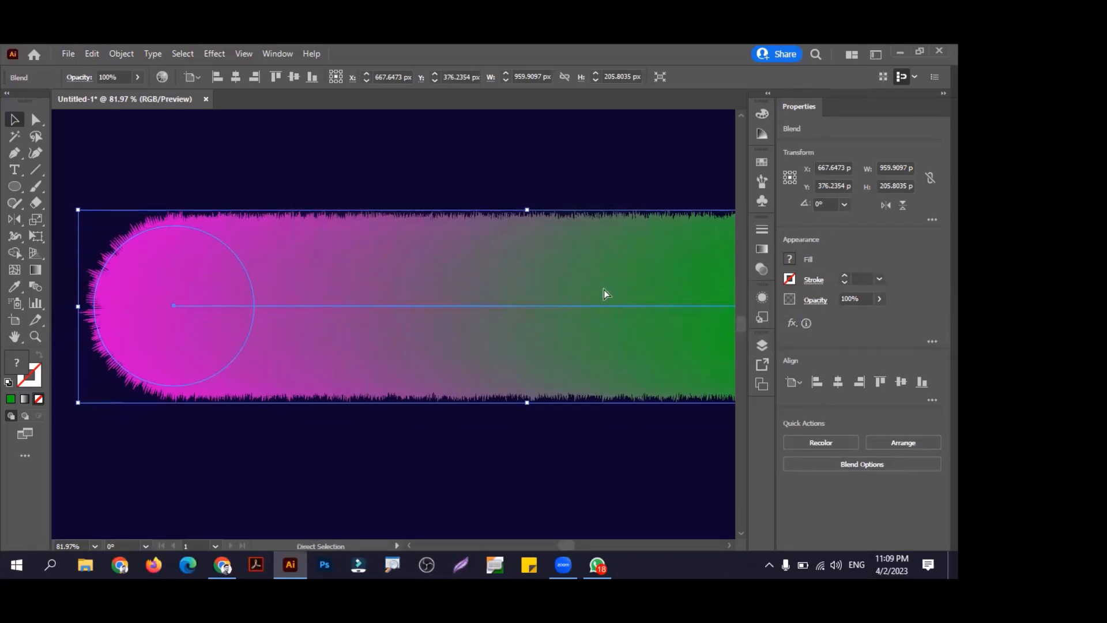
pyautogui.hotkey('shift', 'ctrl', 'e')
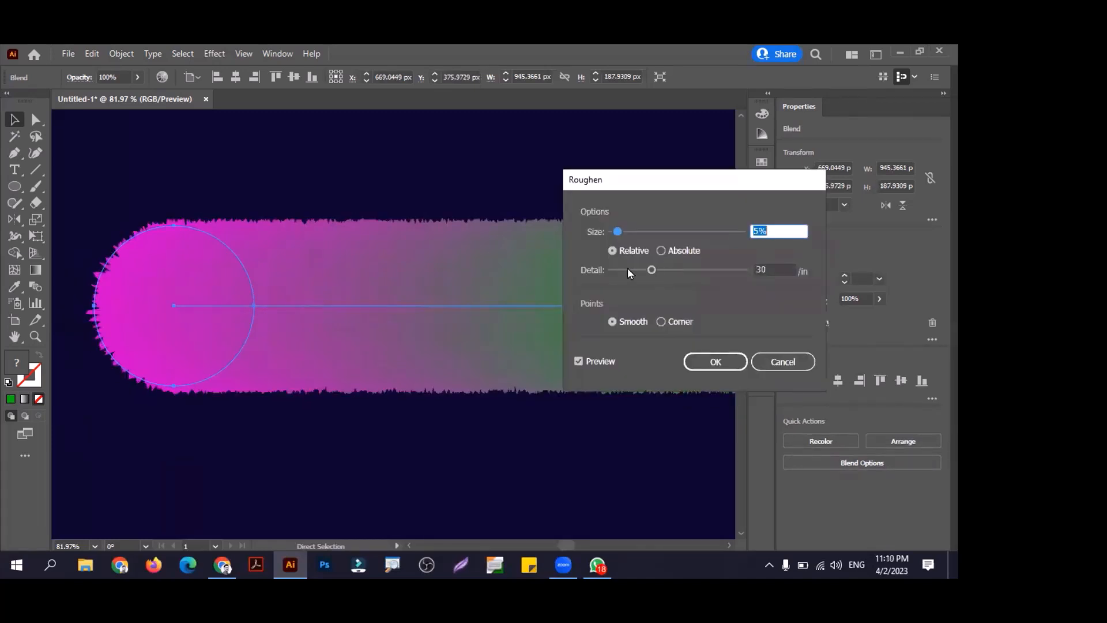
pyautogui.moveTo(655, 269); pyautogui.dragTo(678, 270)
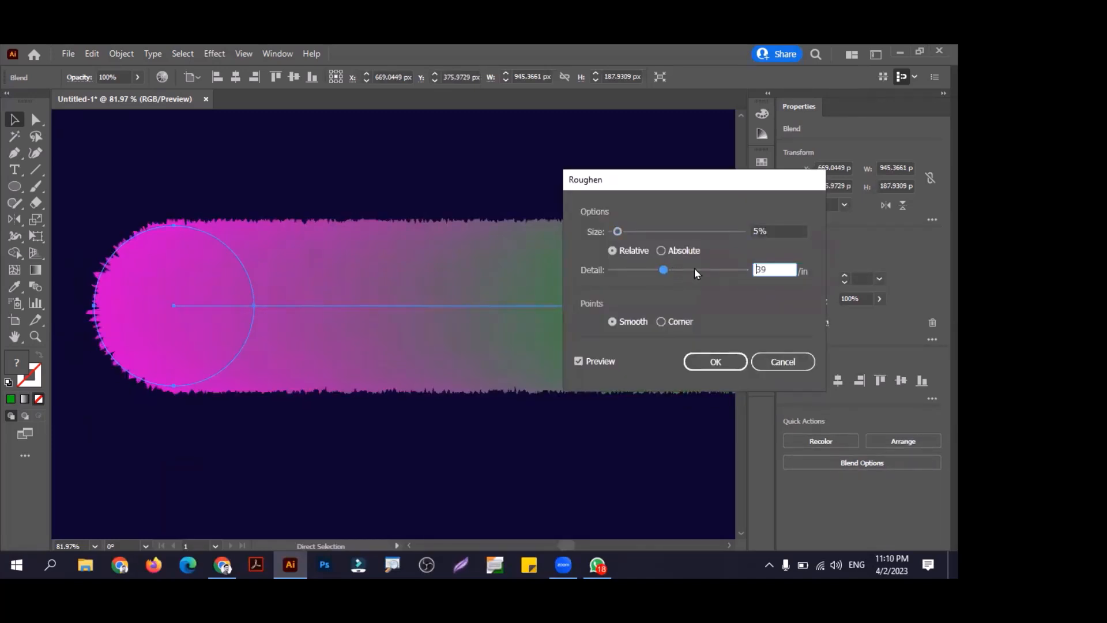
pyautogui.click(695, 270)
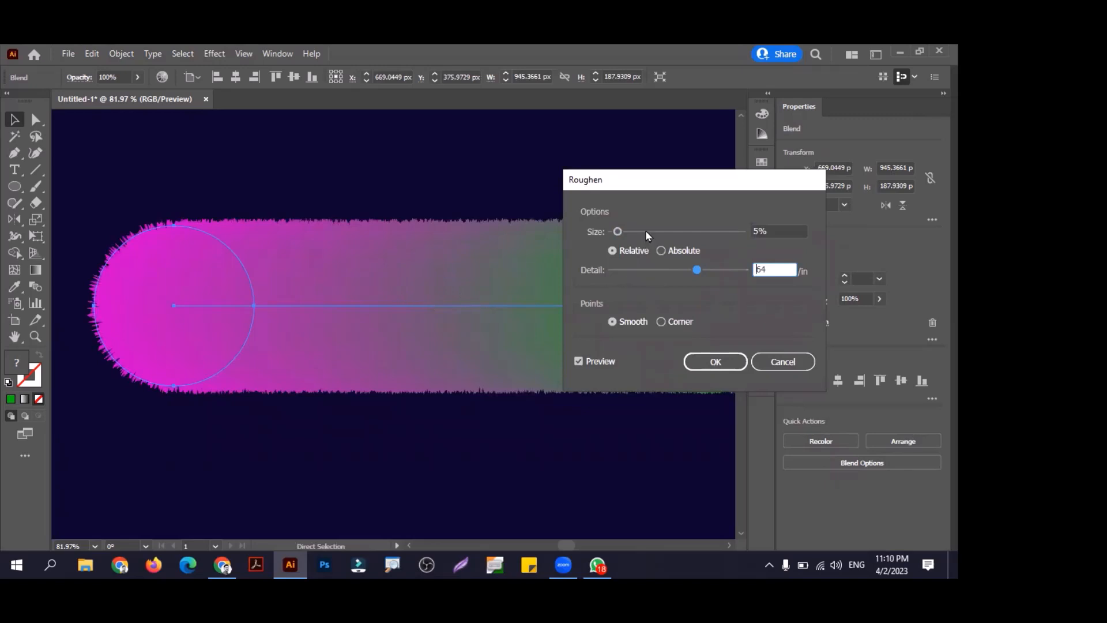
pyautogui.moveTo(661, 189); pyautogui.dragTo(607, 237)
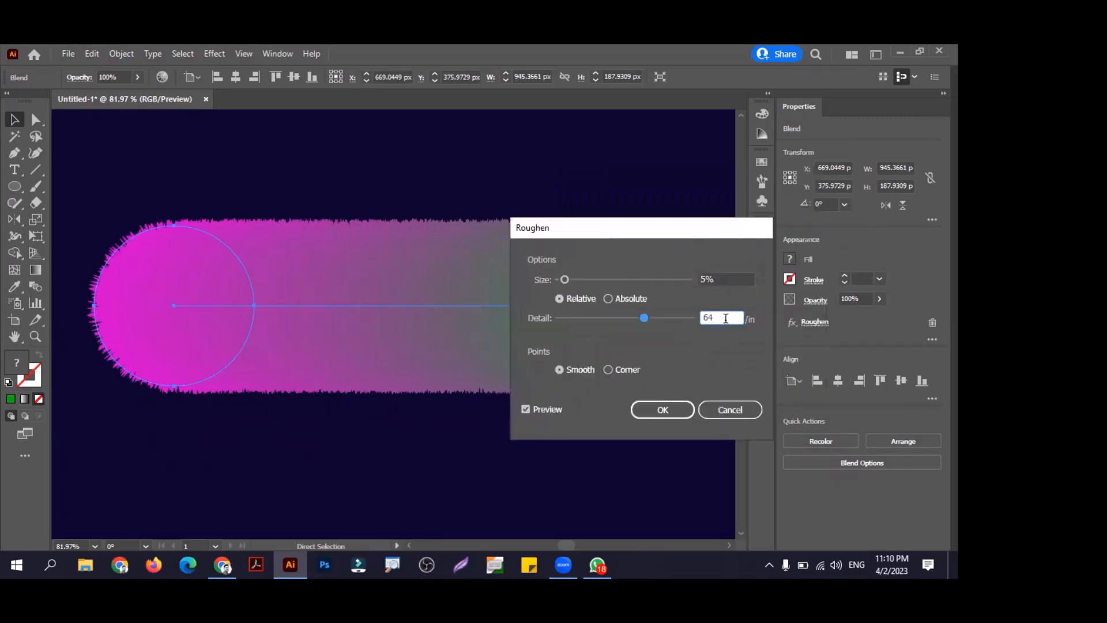
pyautogui.click(657, 319)
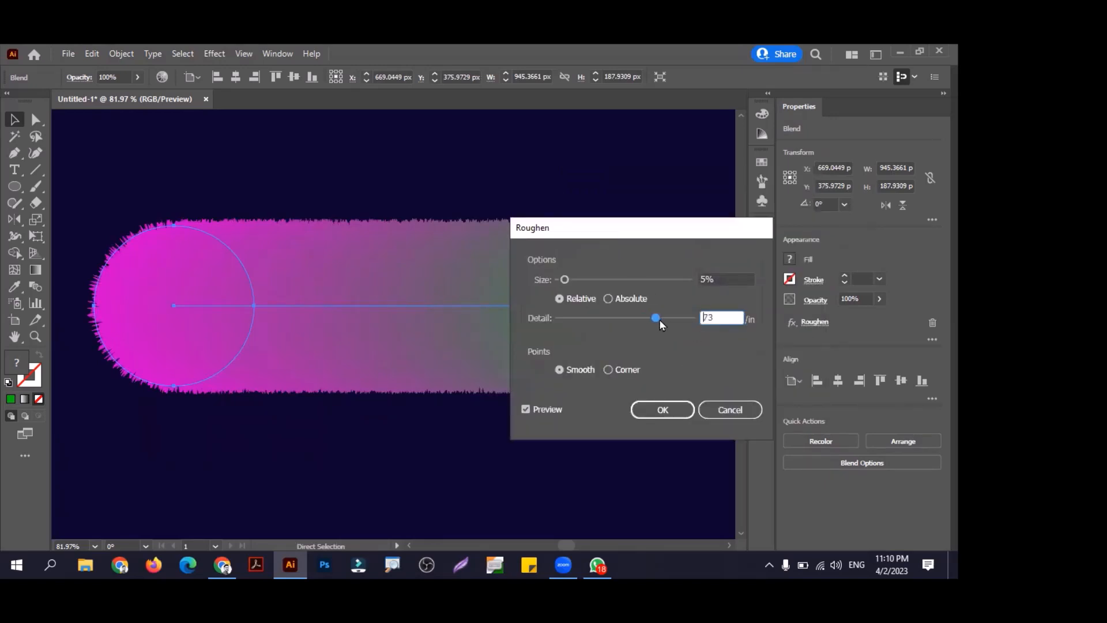
pyautogui.click(601, 319)
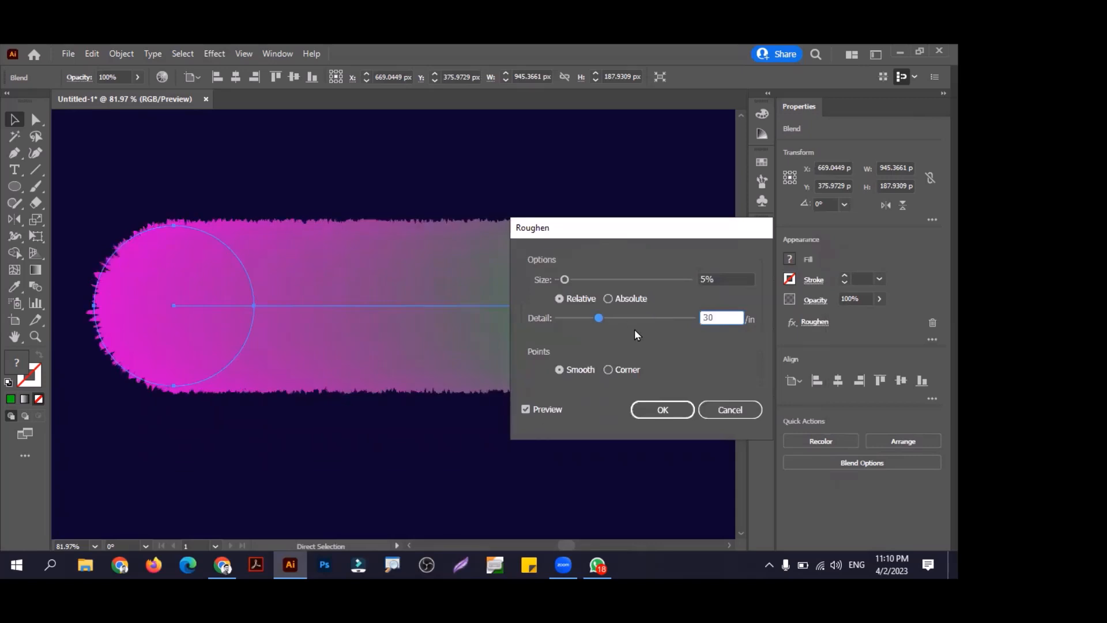
pyautogui.moveTo(621, 319); pyautogui.dragTo(643, 321)
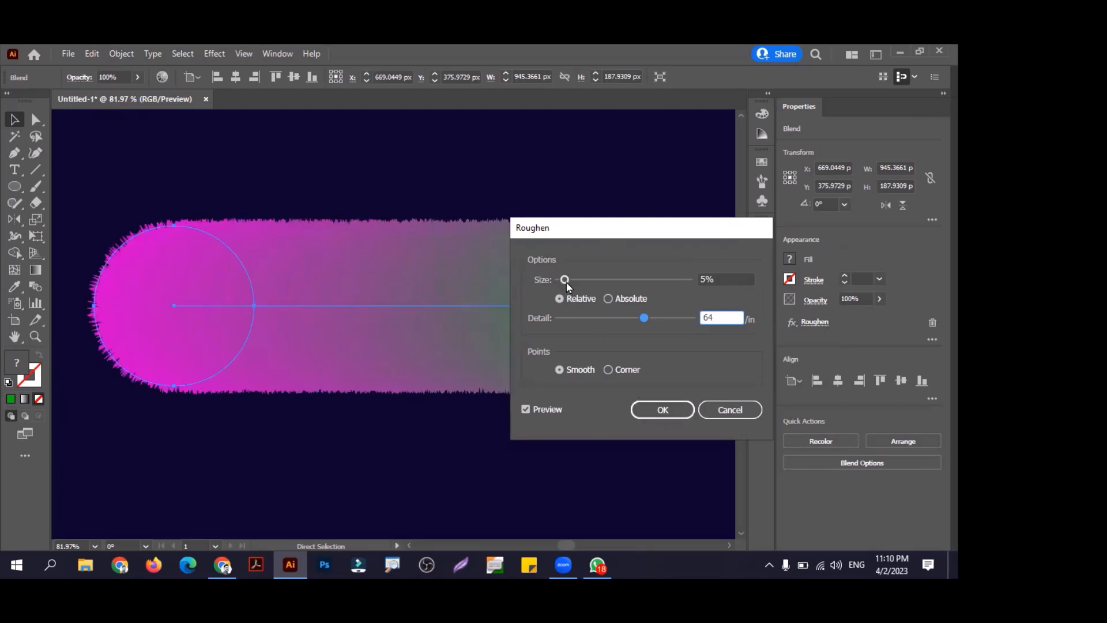
# Step: Raise the relative Roughen size to slightly more than 32% and apply it to the blend
pyautogui.moveTo(566, 282); pyautogui.dragTo(595, 284)
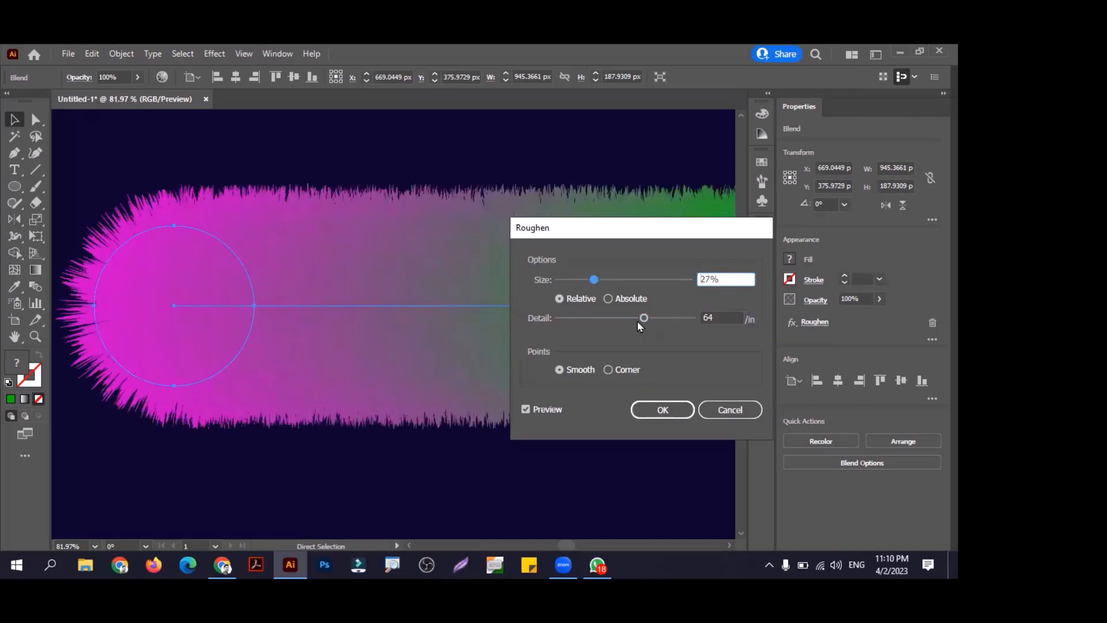
pyautogui.click(604, 282)
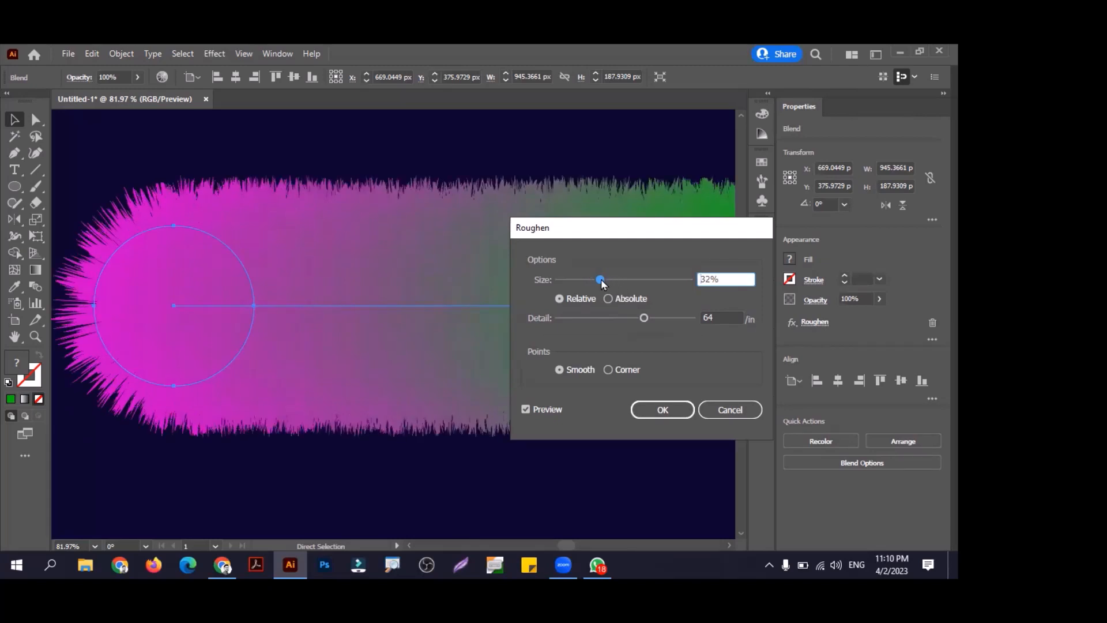
pyautogui.moveTo(601, 280); pyautogui.dragTo(610, 281)
pyautogui.press('Return')
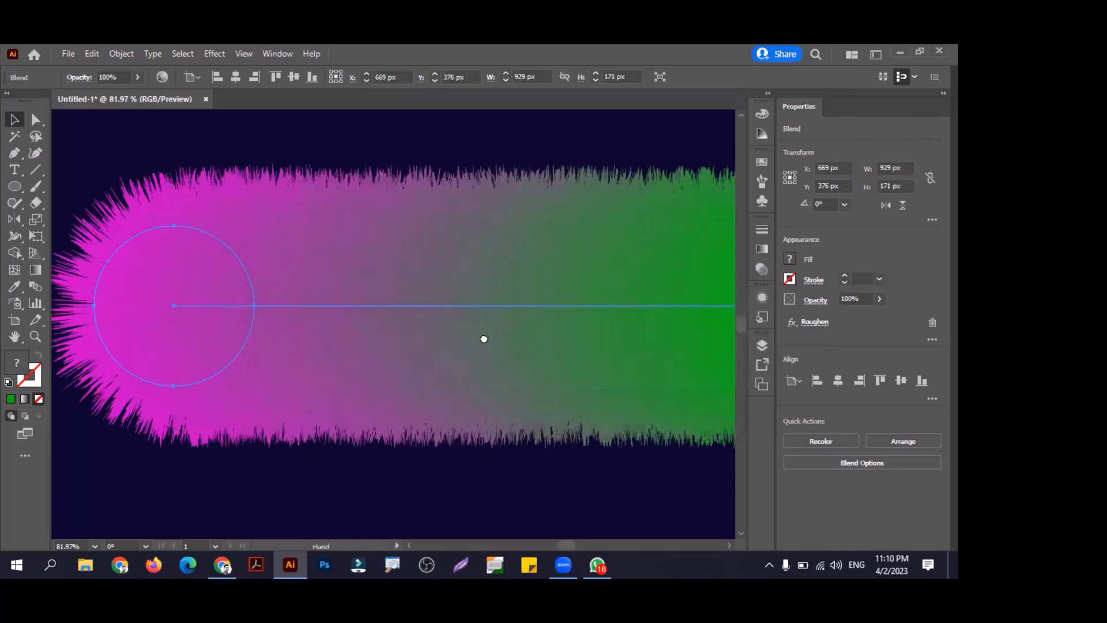
# Step: Apply a Pucker & Bloat effect of 37% to the roughened blend and deselect it
pyautogui.moveTo(485, 339); pyautogui.dragTo(249, 344)
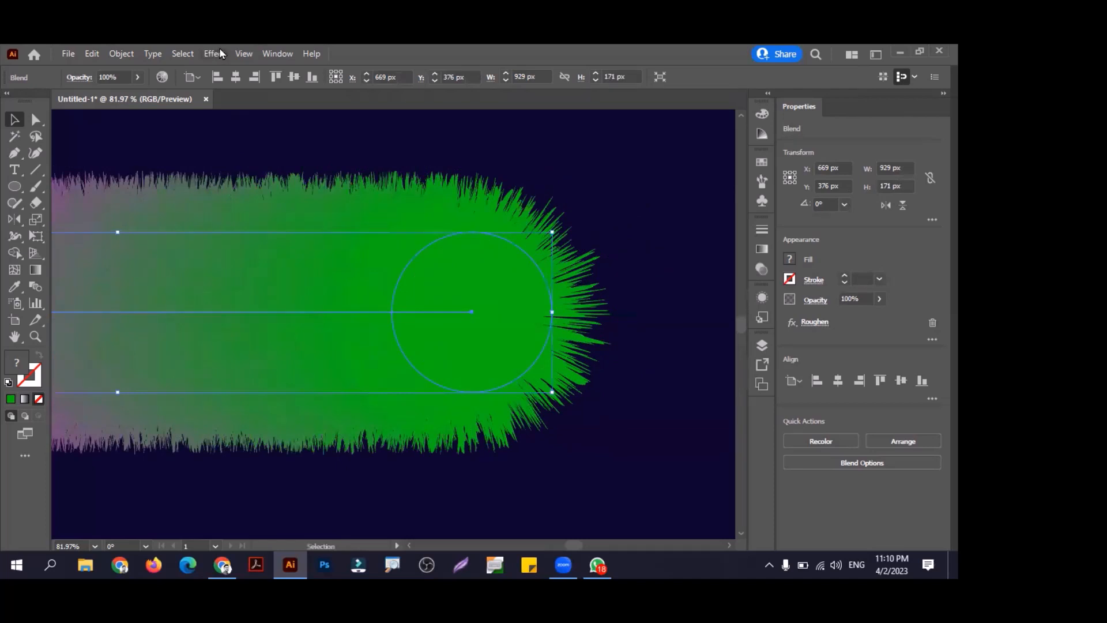
pyautogui.click(217, 54)
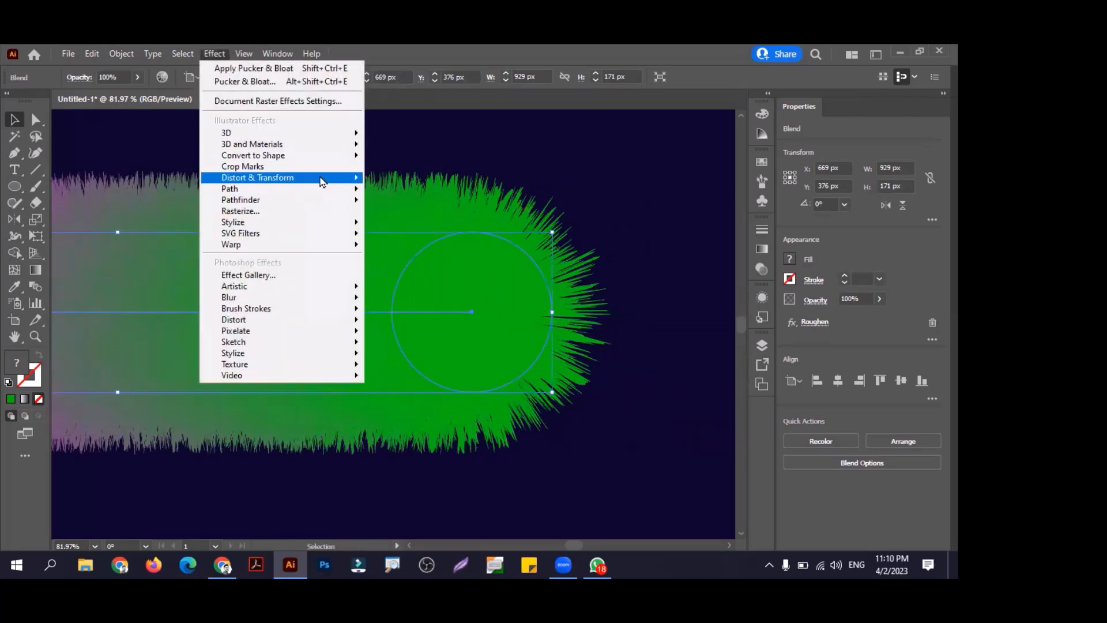
pyautogui.moveTo(328, 177)
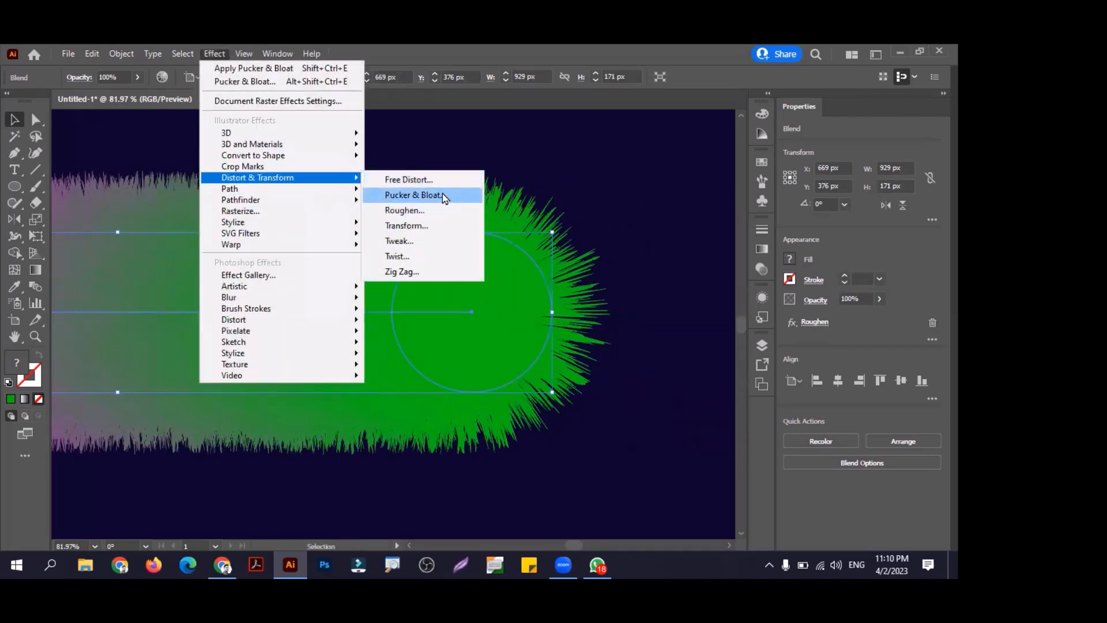
pyautogui.click(442, 194)
pyautogui.moveTo(634, 264); pyautogui.dragTo(643, 265)
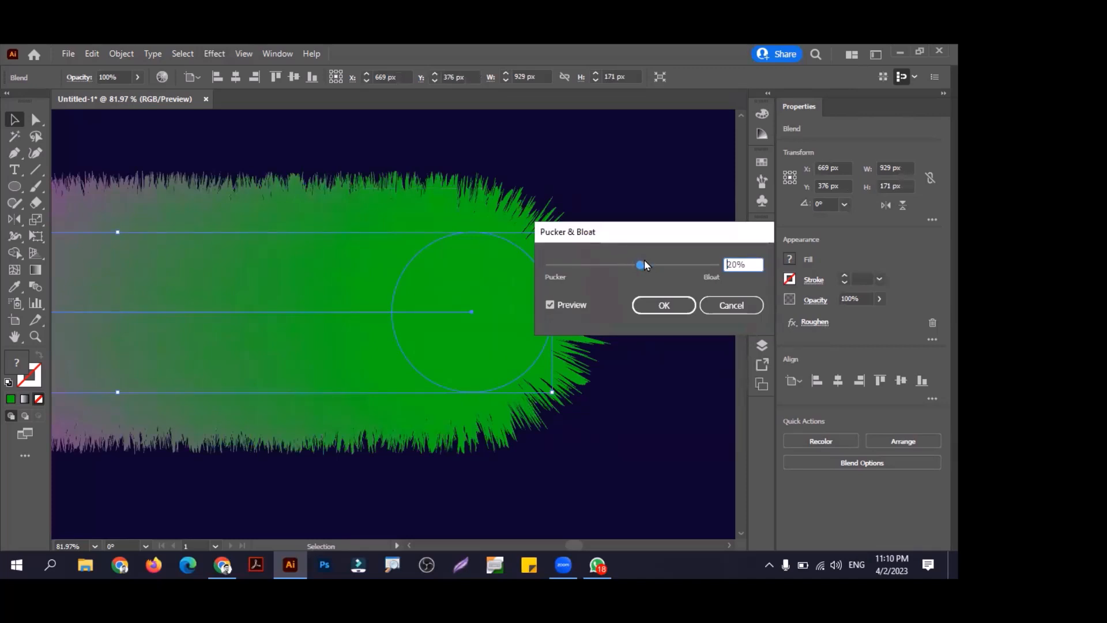
pyautogui.click(648, 264)
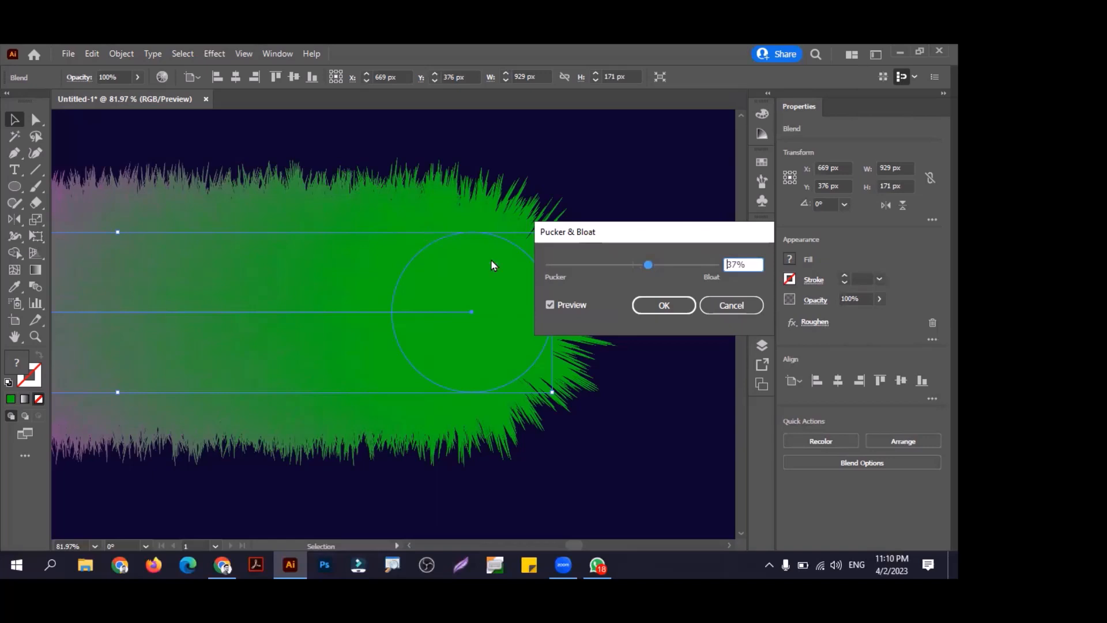
pyautogui.click(680, 304)
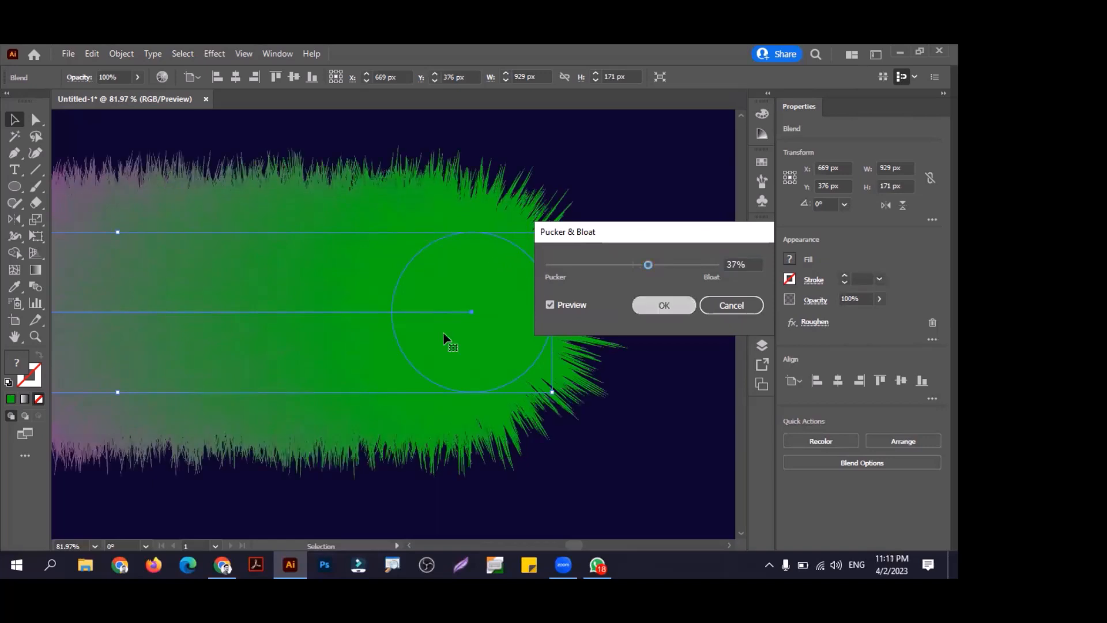
pyautogui.hotkey('ctrl', 'shift', 'a')
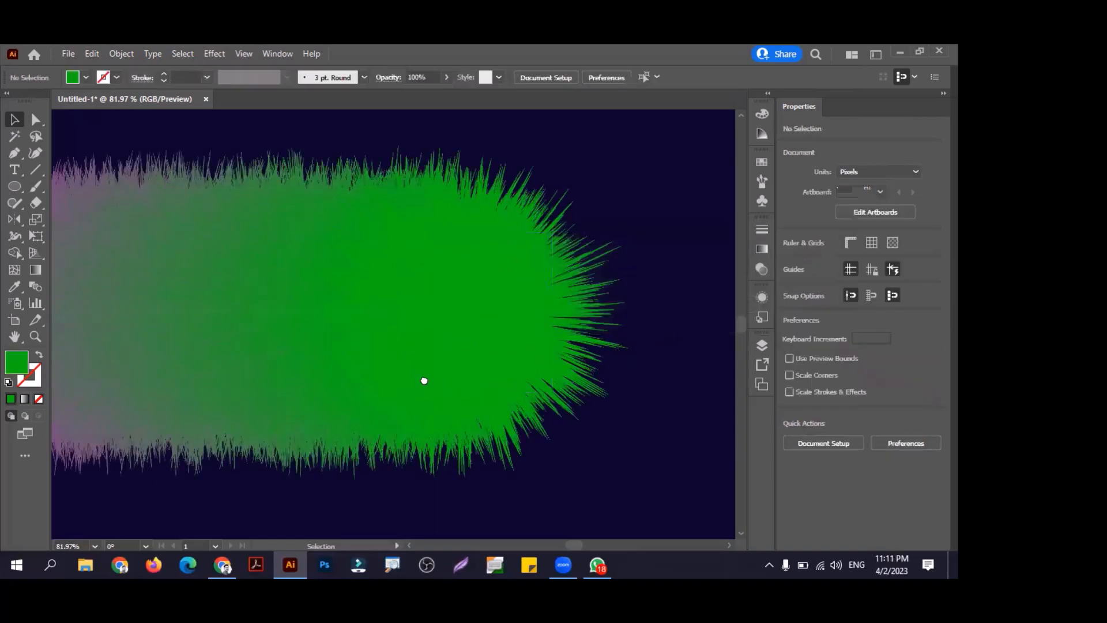
# Step: Examine the furry blend from end to end and compare it with the furry letter C reference image in the browser
pyautogui.moveTo(323, 363); pyautogui.dragTo(553, 366)
pyautogui.moveTo(267, 321); pyautogui.dragTo(536, 363)
pyautogui.scroll(1, 462, 359)
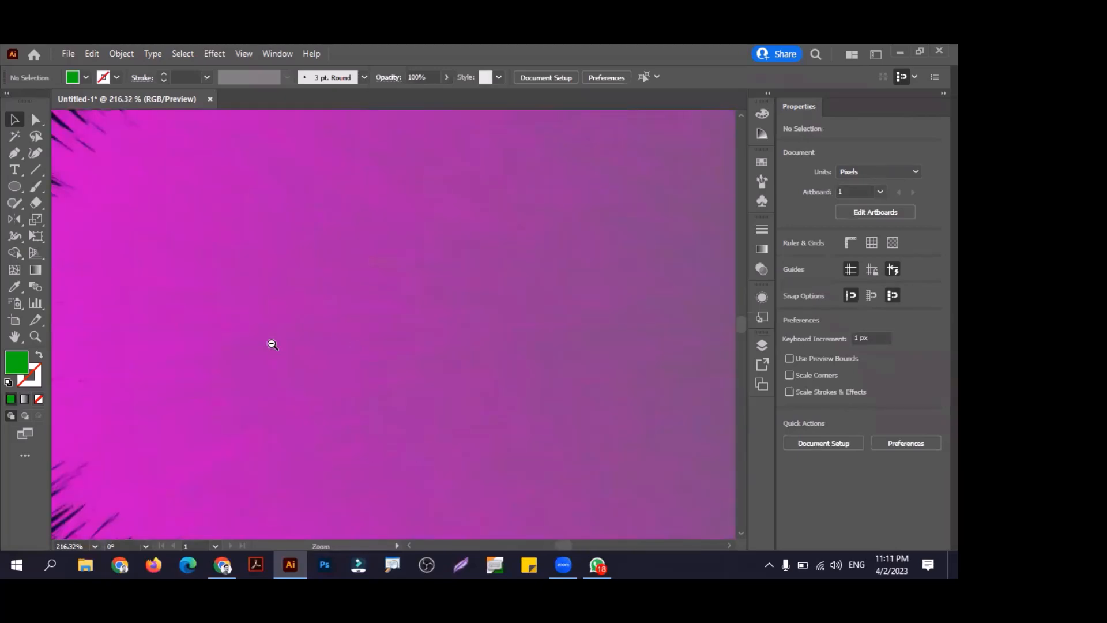
pyautogui.moveTo(271, 344); pyautogui.dragTo(238, 344)
pyautogui.click(215, 562)
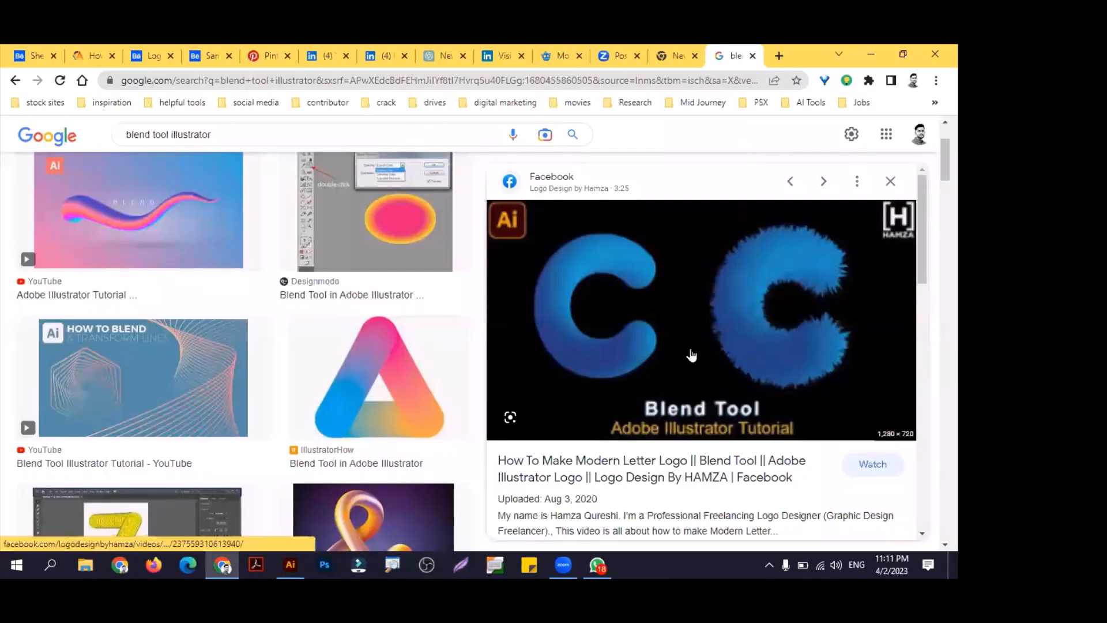
pyautogui.click(288, 564)
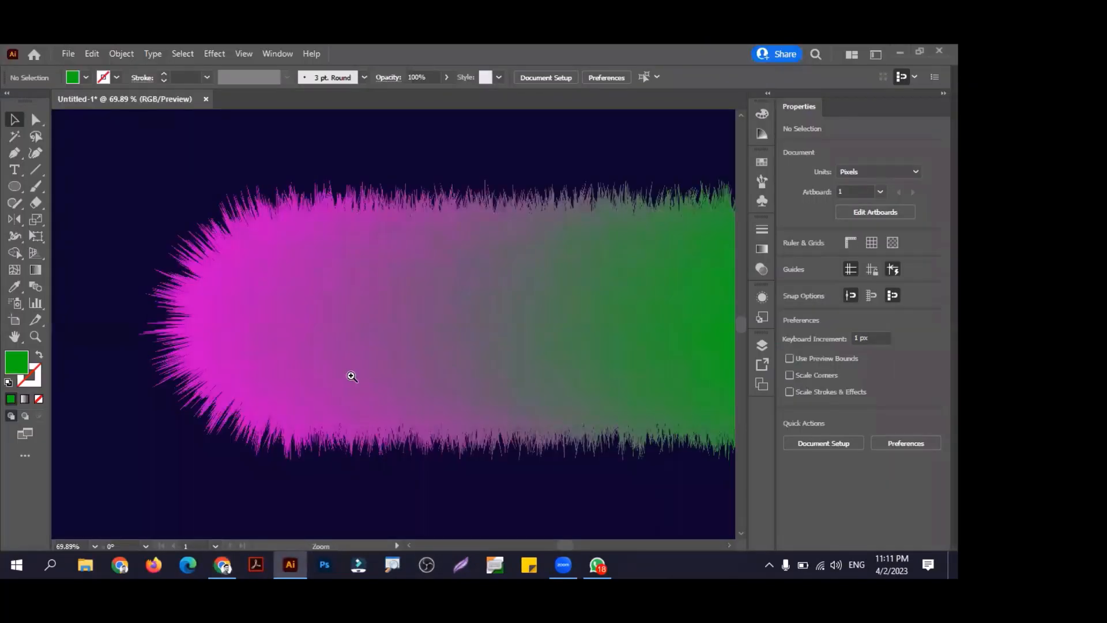
pyautogui.scroll(-1, 497, 371)
pyautogui.moveTo(497, 371)
pyautogui.mouseDown()
pyautogui.moveTo(333, 381)
pyautogui.moveTo(489, 371)
pyautogui.mouseUp()
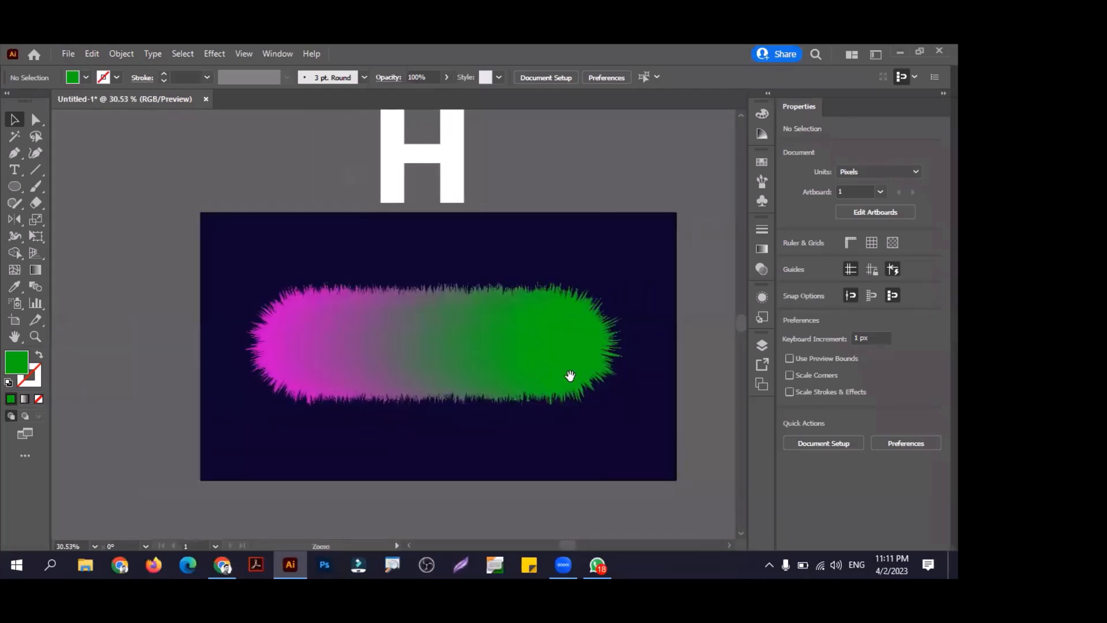
pyautogui.moveTo(420, 375); pyautogui.dragTo(522, 370)
pyautogui.moveTo(317, 203); pyautogui.dragTo(425, 314)
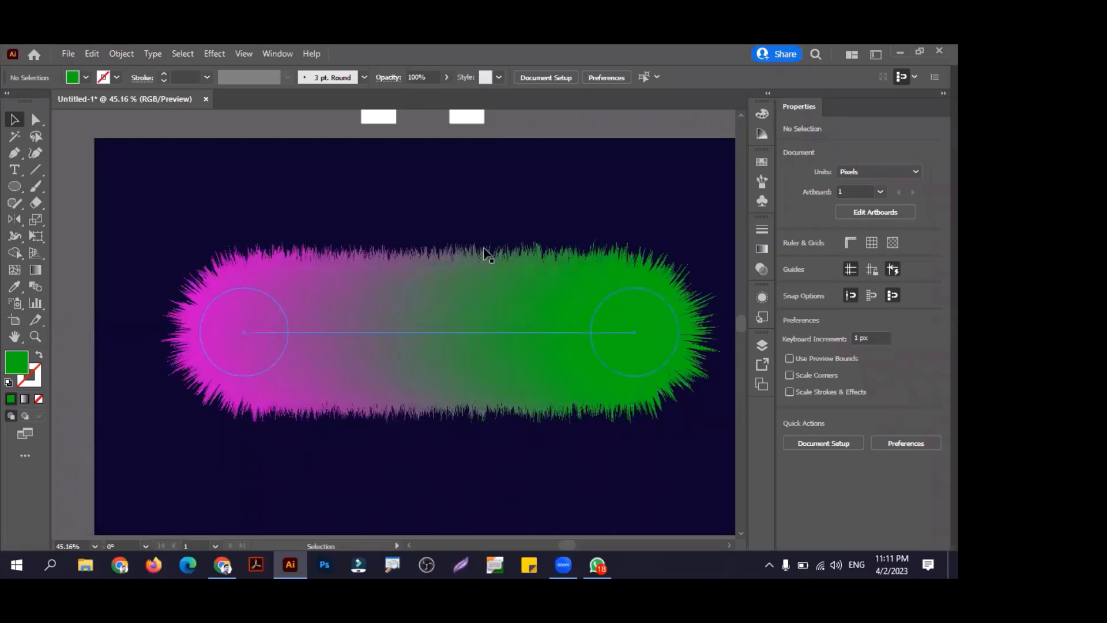
pyautogui.hotkey('ctrl', '0')
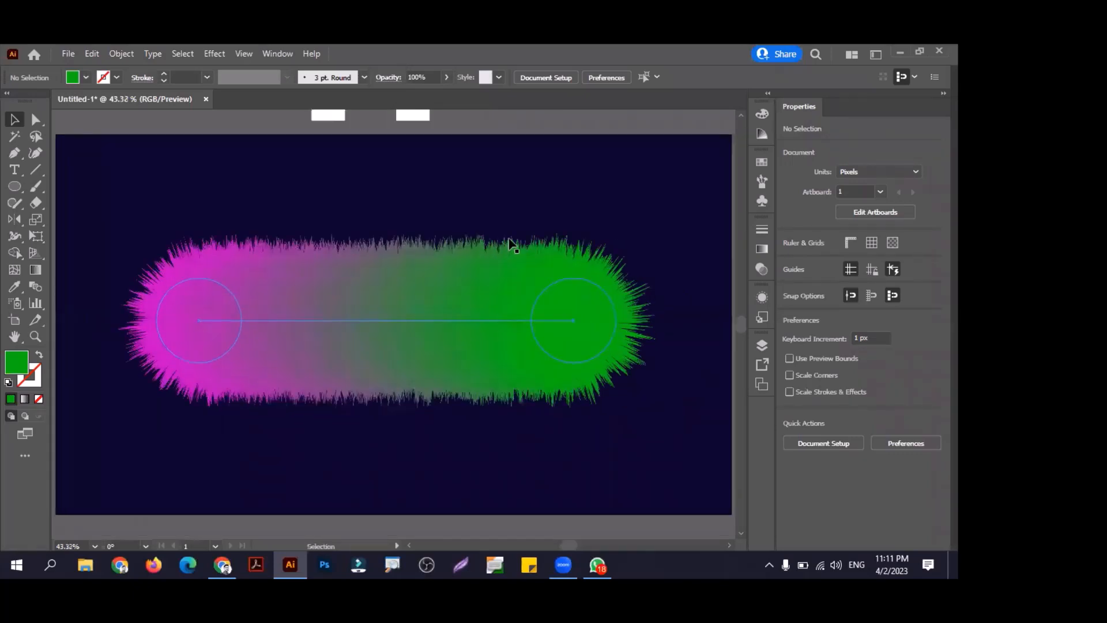
# Step: Select the furry blend, move it about 26 px right and 115 px down, and delete it from the artboard
pyautogui.click(384, 318)
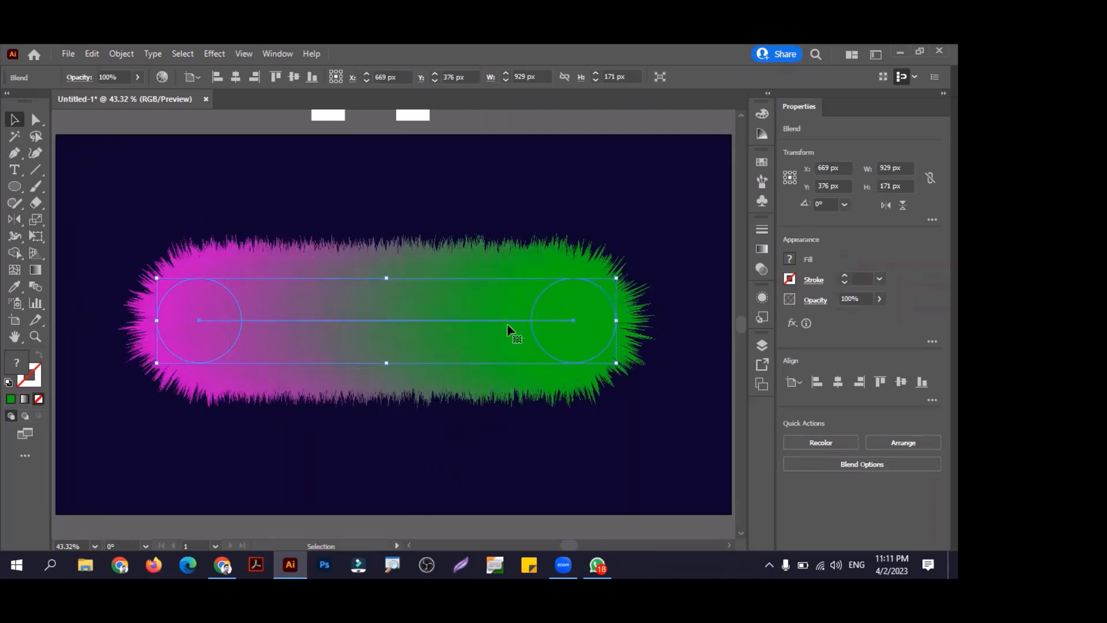
pyautogui.press('z')
pyautogui.moveTo(433, 350); pyautogui.dragTo(289, 323)
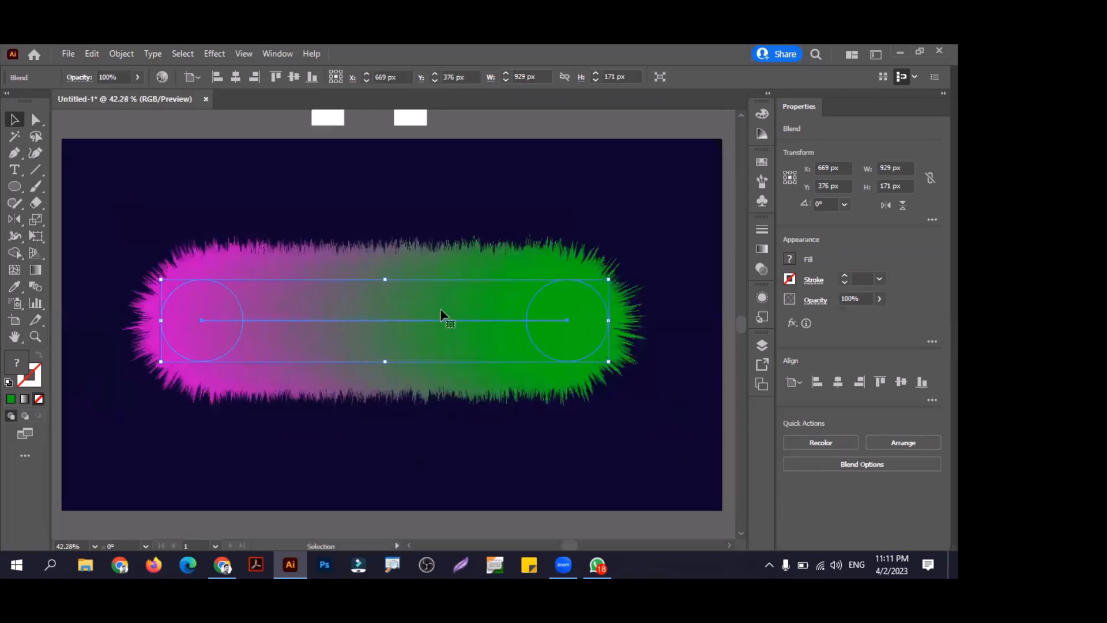
pyautogui.moveTo(445, 316); pyautogui.dragTo(459, 376)
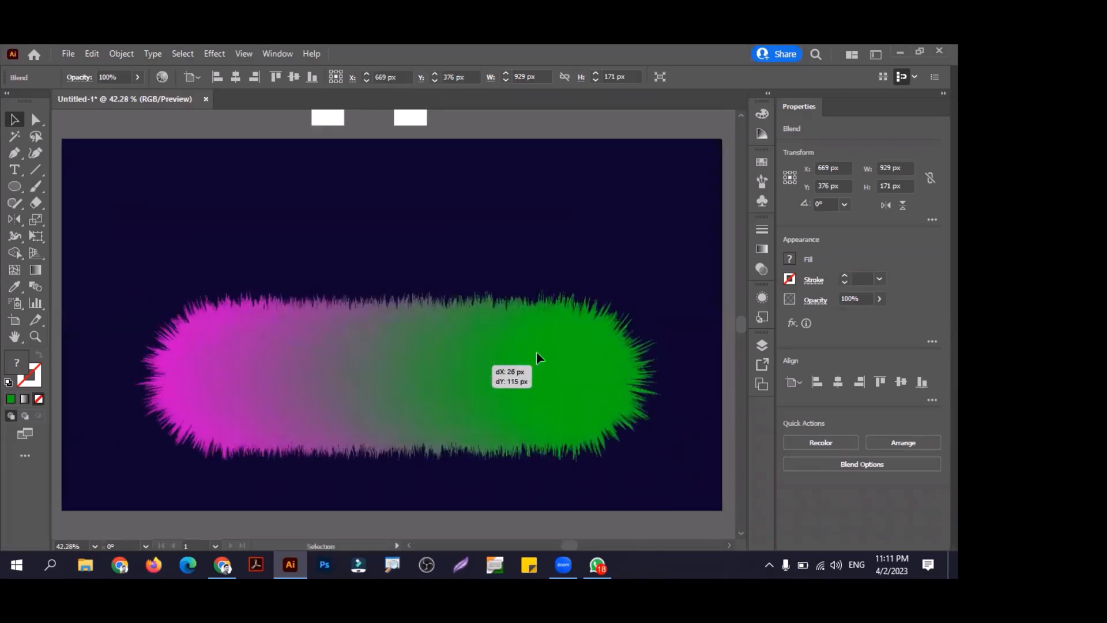
pyautogui.moveTo(531, 345); pyautogui.dragTo(525, 339)
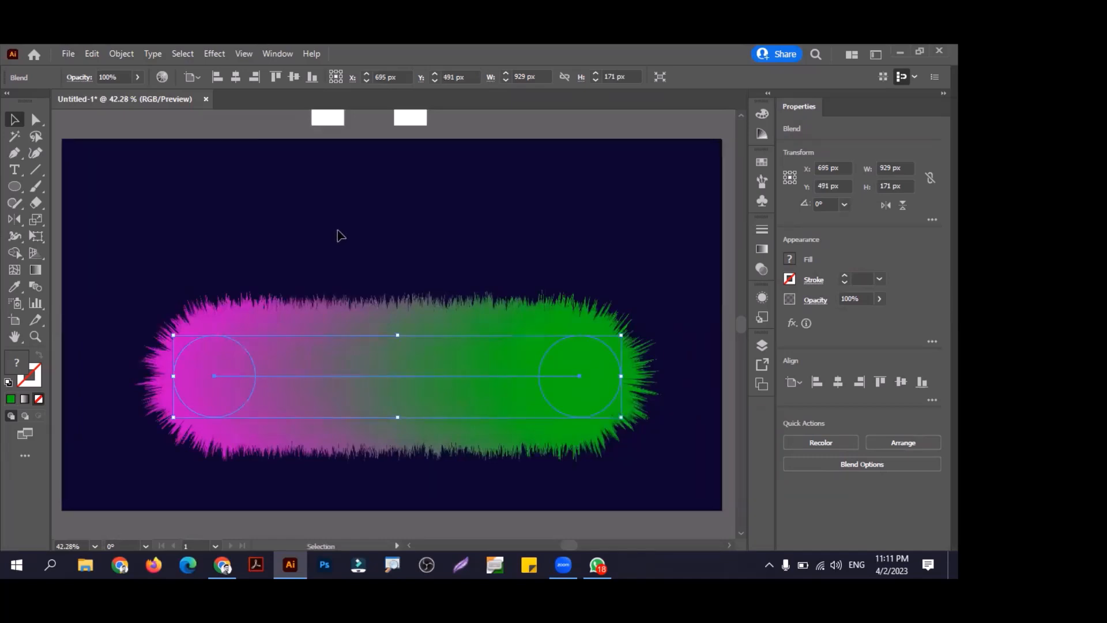
pyautogui.press('Delete')
pyautogui.hotkey('ctrl', '0')
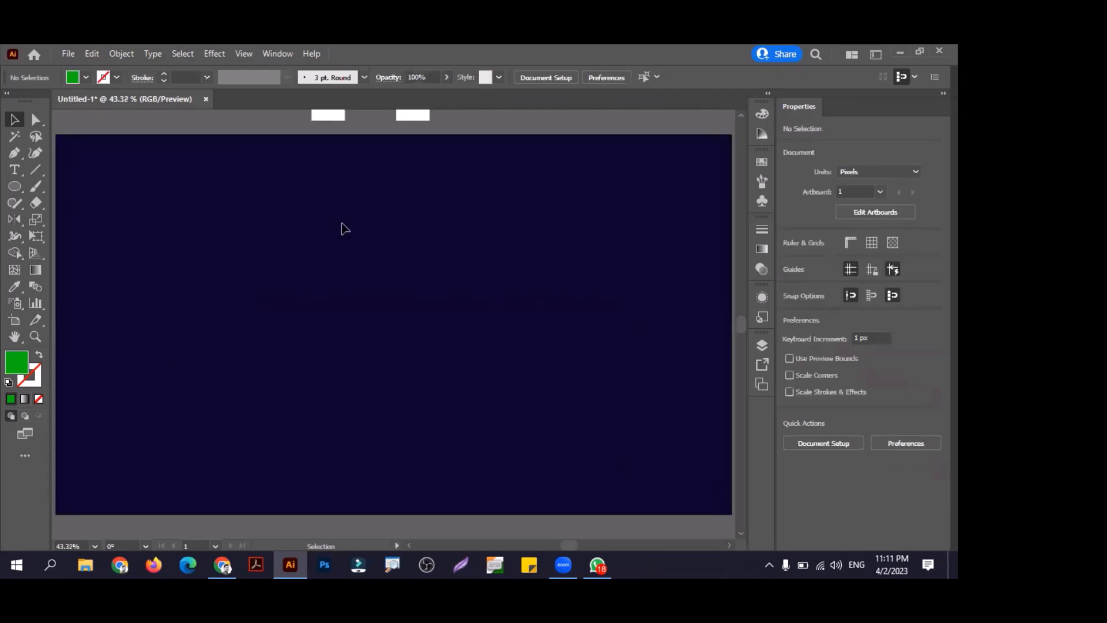
# Step: Move the white letter H from above the artboard down onto the dark background and deselect it
pyautogui.scroll(-3, 379, 250)
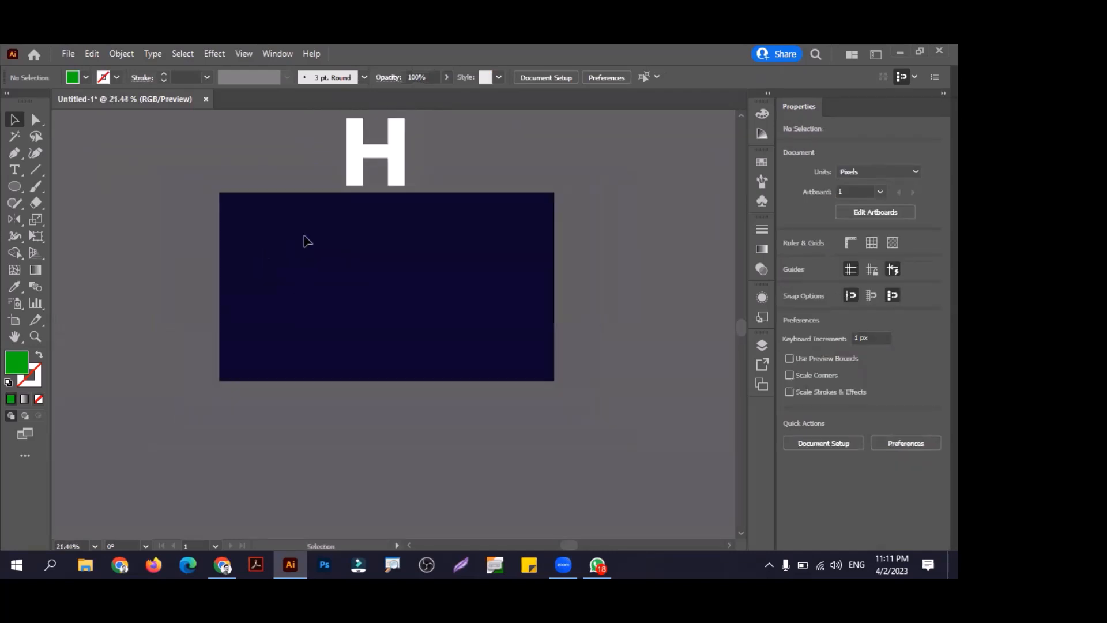
pyautogui.moveTo(394, 182); pyautogui.dragTo(364, 292)
pyautogui.hotkey('ctrl', 'shift', 'a')
pyautogui.hotkey('ctrl', '0')
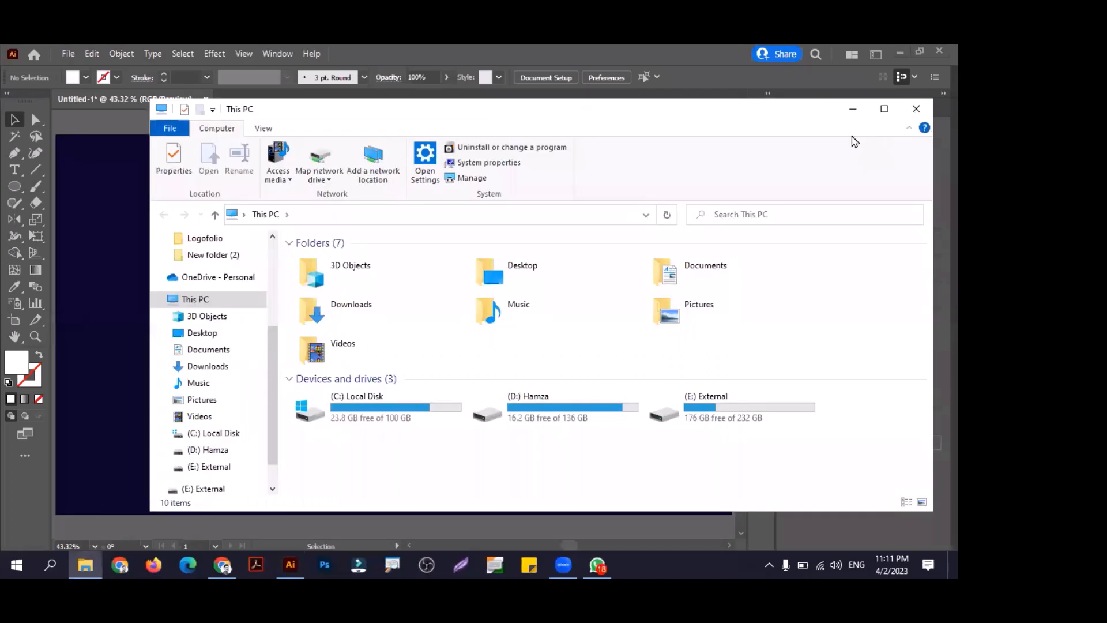
# Step: In File Explorer, maximize the window and open the KIDM folder inside Branding on drive D
pyautogui.click(885, 109)
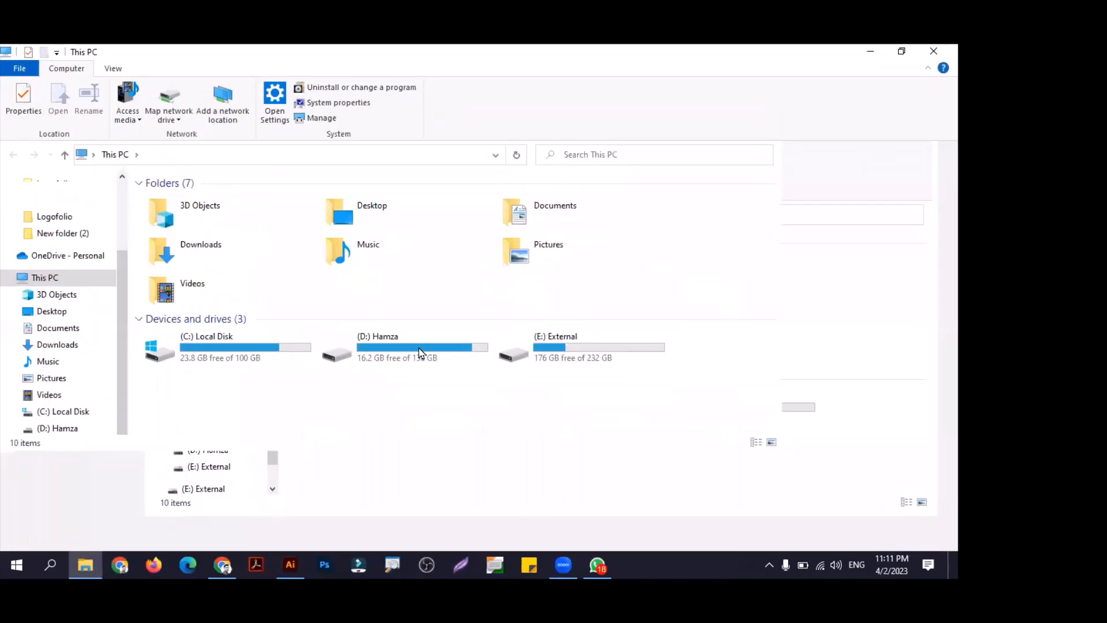
pyautogui.doubleClick(420, 349)
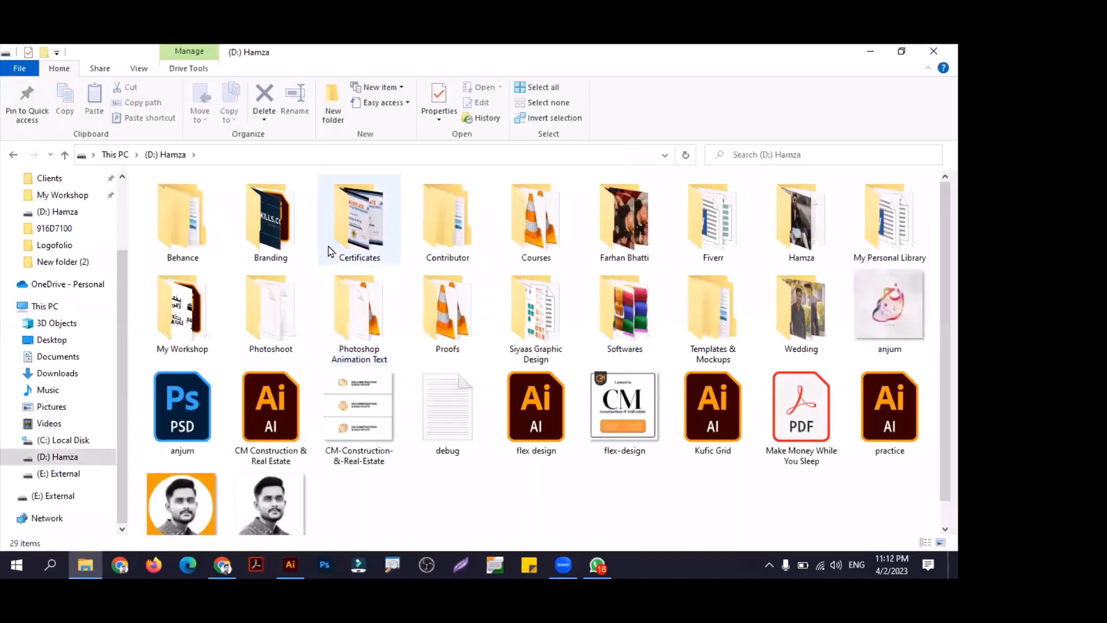
pyautogui.doubleClick(285, 259)
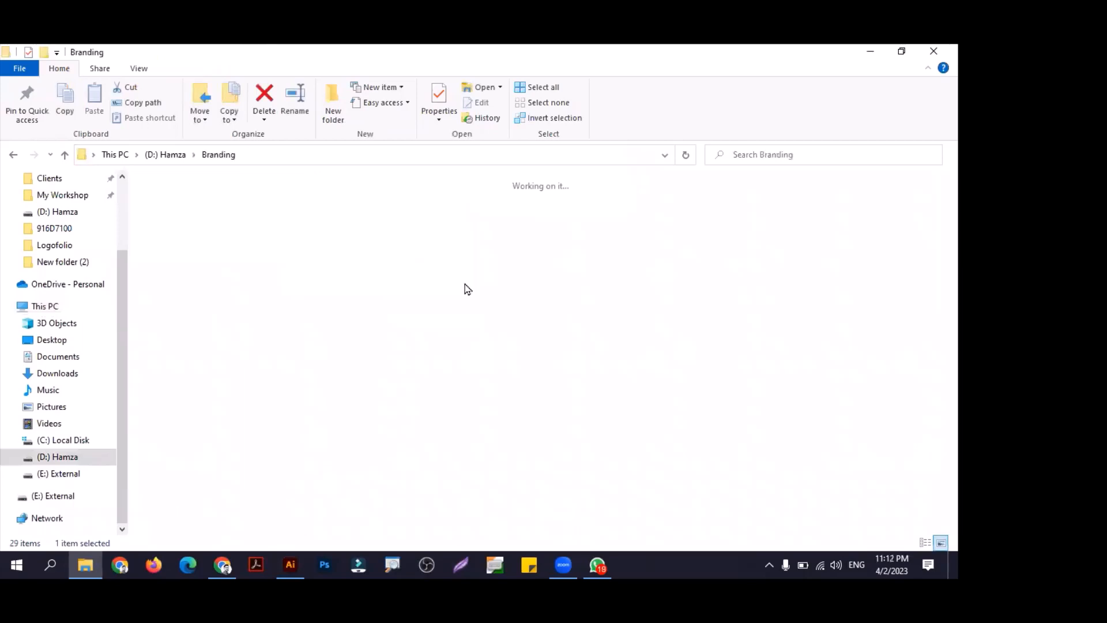
pyautogui.doubleClick(483, 243)
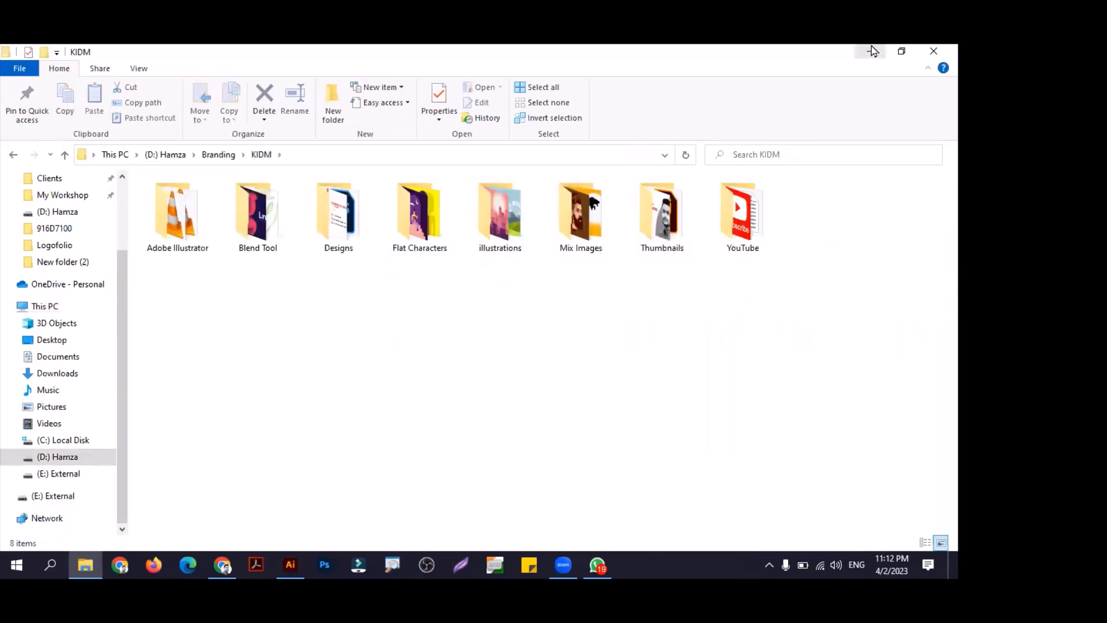
# Step: Switch back to the Illustrator document and leave nothing selected on the artboard
pyautogui.click(290, 565)
pyautogui.moveTo(354, 330); pyautogui.dragTo(179, 273)
pyautogui.click(362, 300)
pyautogui.press('m')
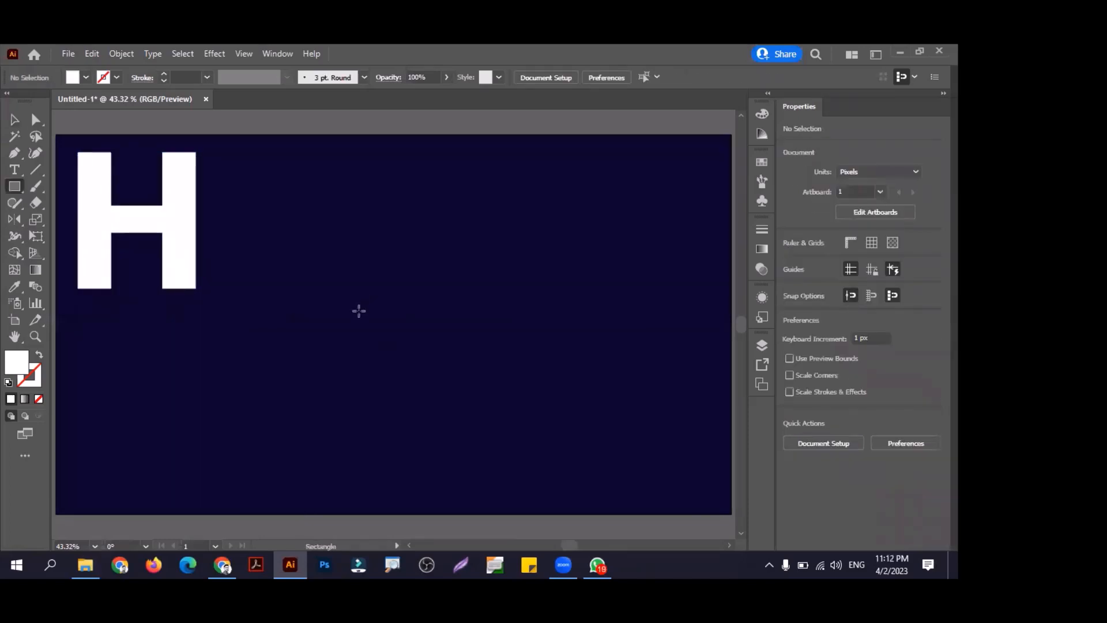
pyautogui.moveTo(340, 344); pyautogui.dragTo(470, 444)
pyautogui.hotkey('ctrl', 'z')
# Step: Draw a white circle about 506 px in diameter beside the letter H on the dark background
pyautogui.press('l')
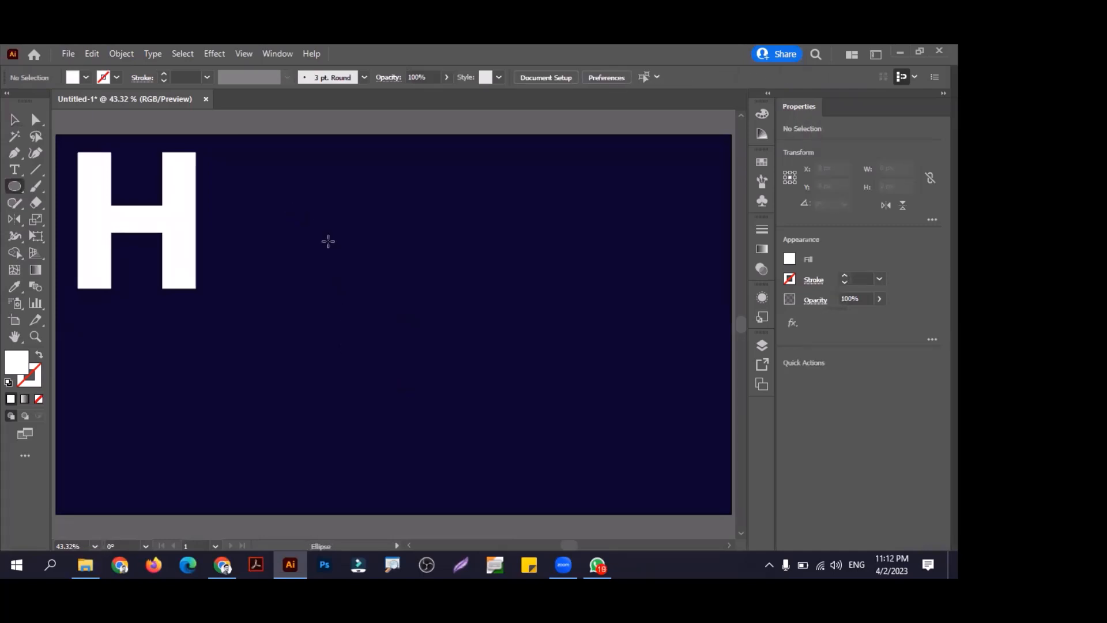
pyautogui.moveTo(296, 214); pyautogui.dragTo(547, 464)
# Step: Convert the circle's uppermost anchor point into a sharp corner
pyautogui.press('a')
pyautogui.moveTo(375, 205); pyautogui.dragTo(462, 248)
pyautogui.click(423, 222)
pyautogui.hotkey('shift', 'c')
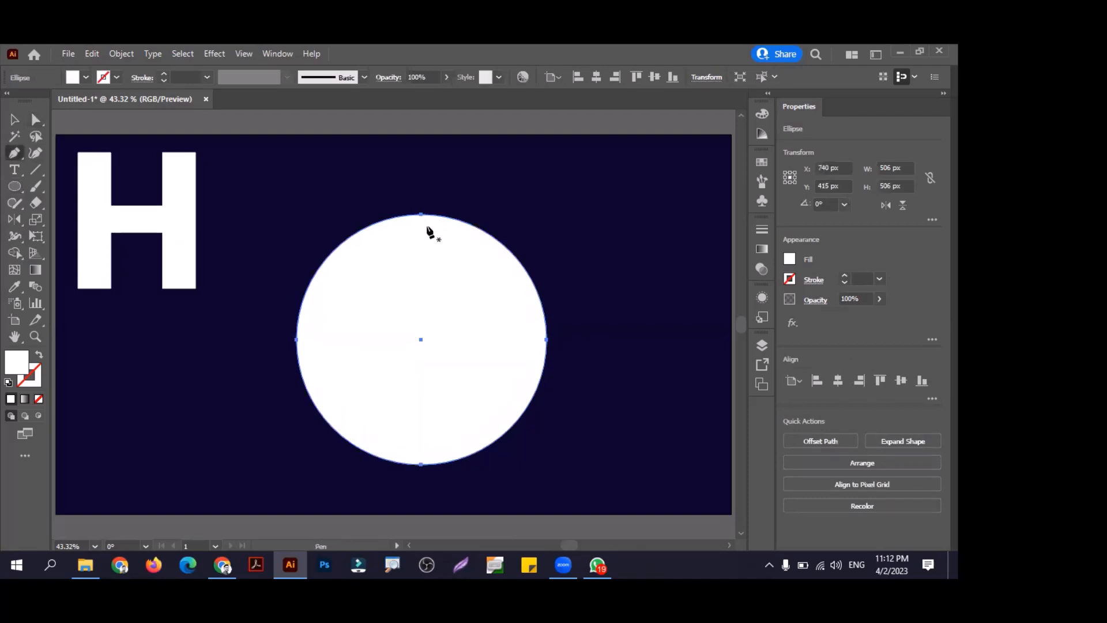
pyautogui.click(421, 215)
pyautogui.press('v')
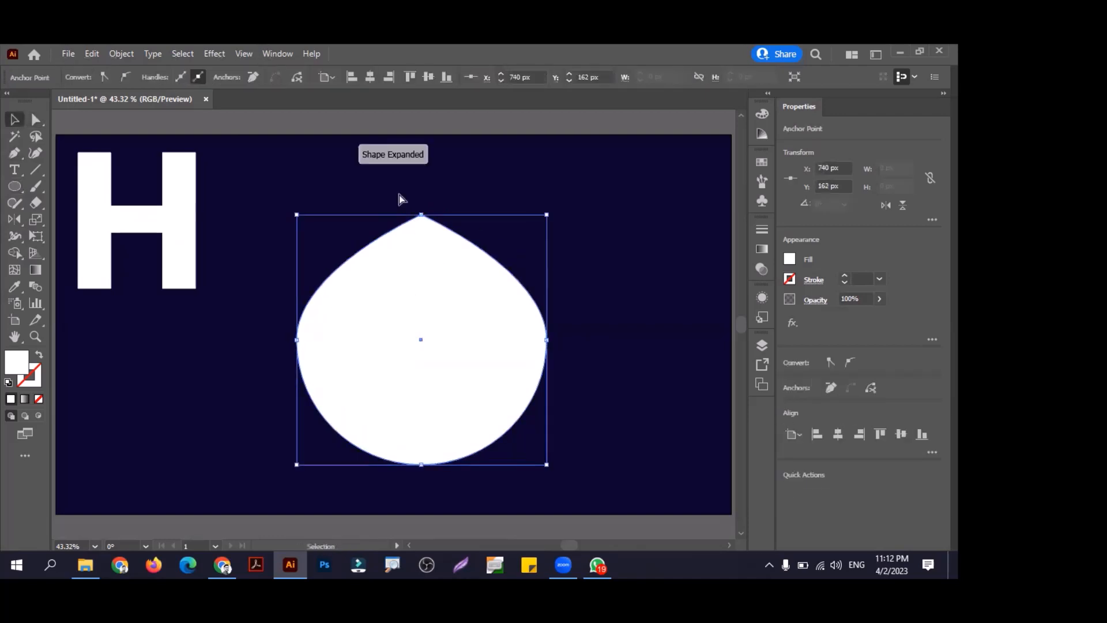
# Step: Raise the shape's pointed tip about 69 px to form a teardrop and nudge the whole shape slightly
pyautogui.press('a')
pyautogui.moveTo(402, 195); pyautogui.dragTo(469, 242)
pyautogui.moveTo(421, 215); pyautogui.dragTo(423, 189)
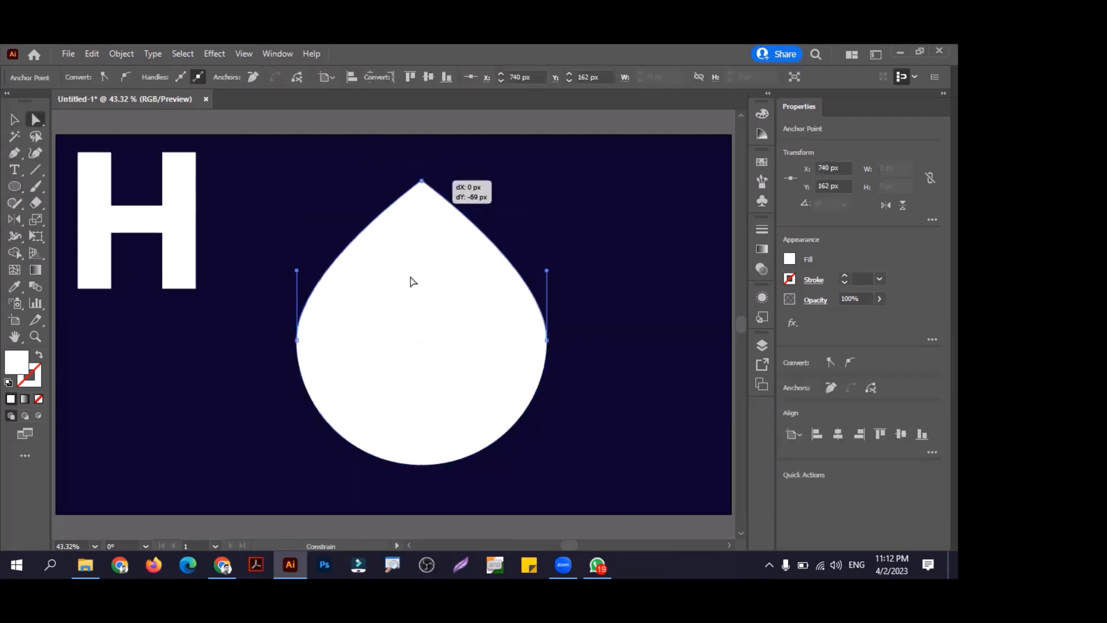
pyautogui.click(373, 346)
pyautogui.moveTo(414, 325); pyautogui.dragTo(410, 328)
pyautogui.press('v')
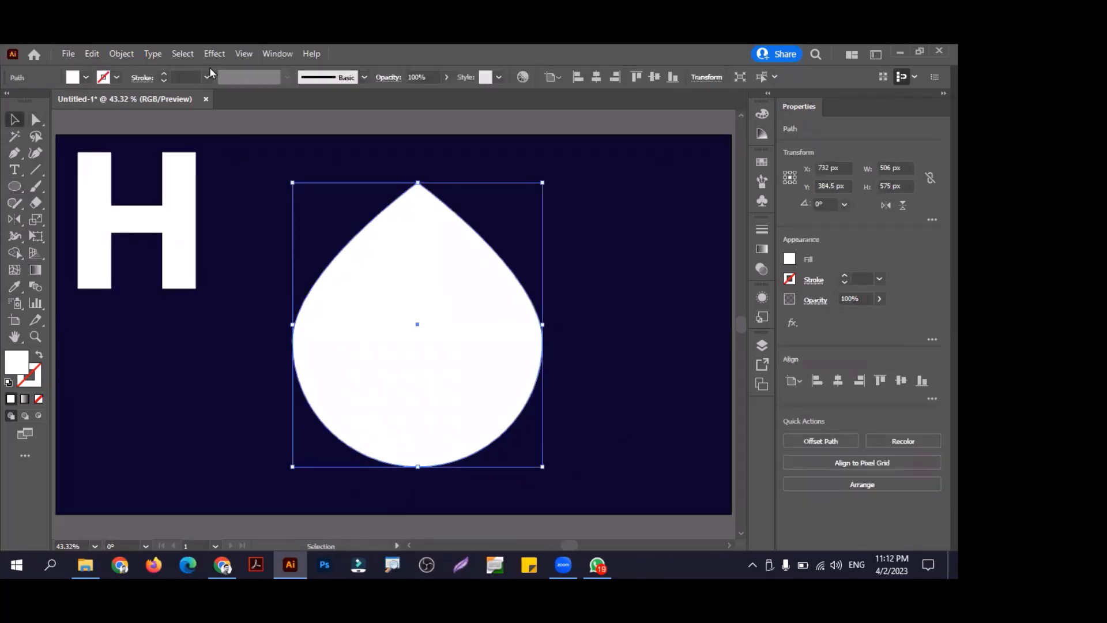
pyautogui.click(214, 53)
pyautogui.moveTo(292, 179)
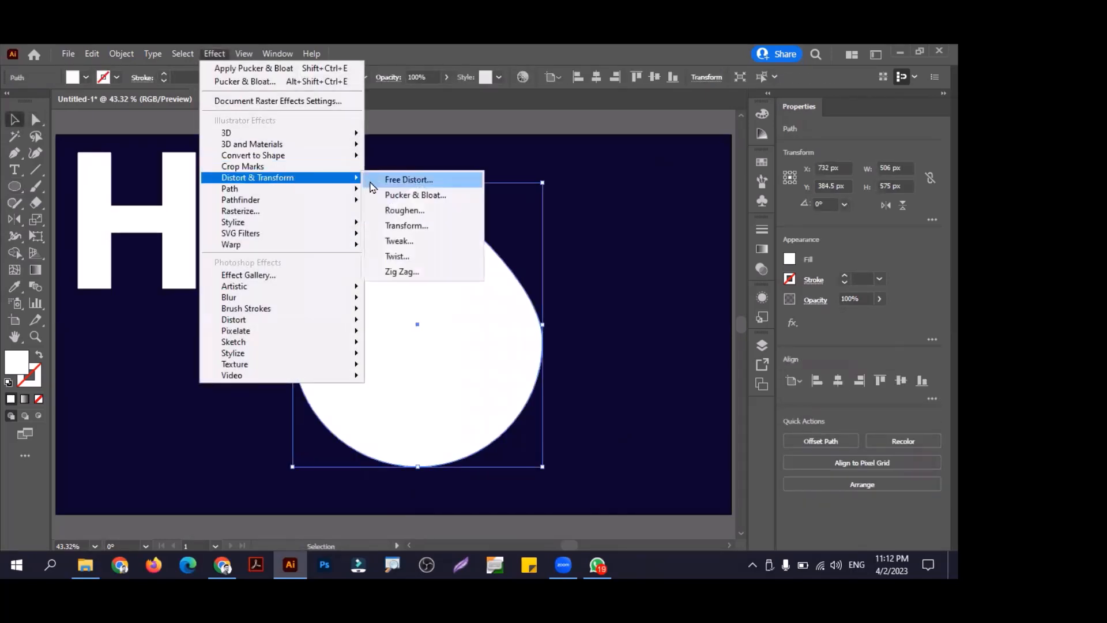
pyautogui.click(406, 195)
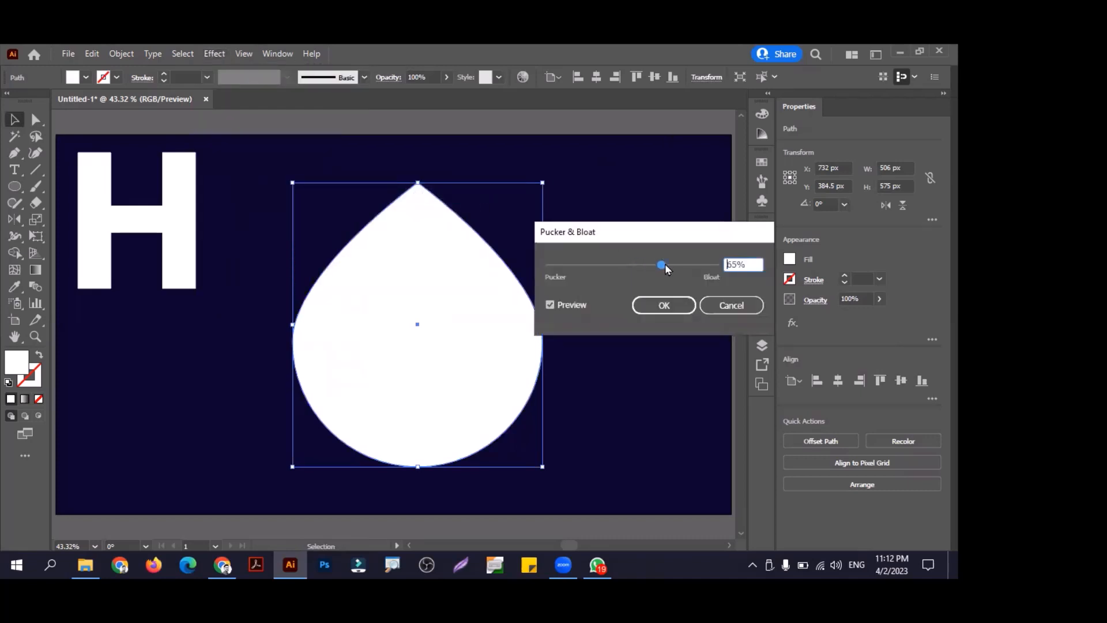
pyautogui.moveTo(666, 265); pyautogui.dragTo(669, 266)
pyautogui.click(730, 306)
pyautogui.click(214, 52)
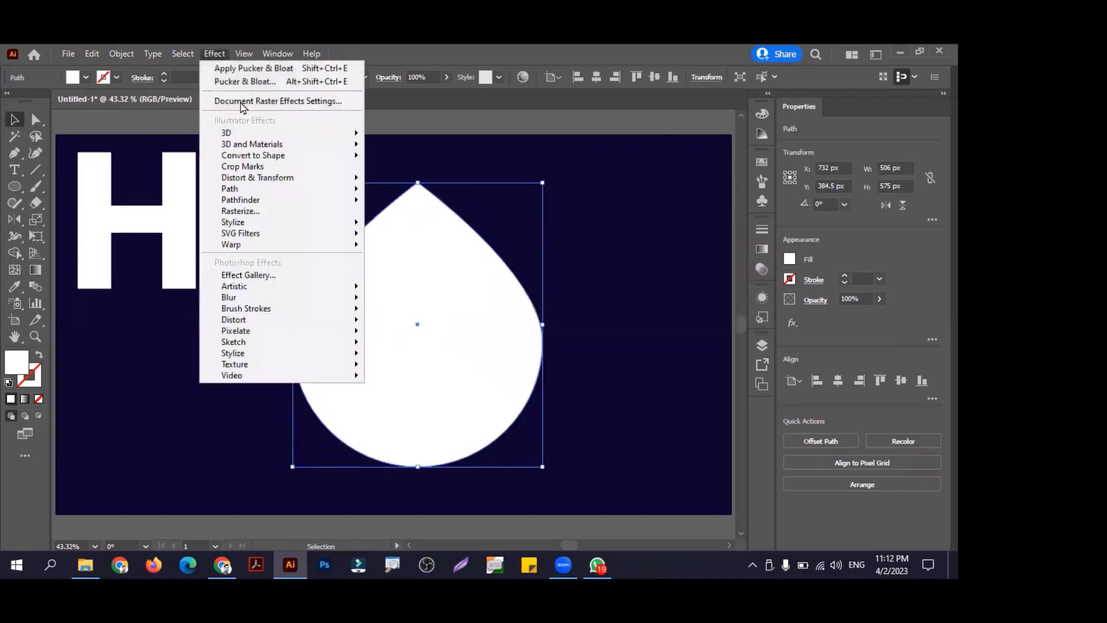
pyautogui.click(516, 271)
pyautogui.click(469, 274)
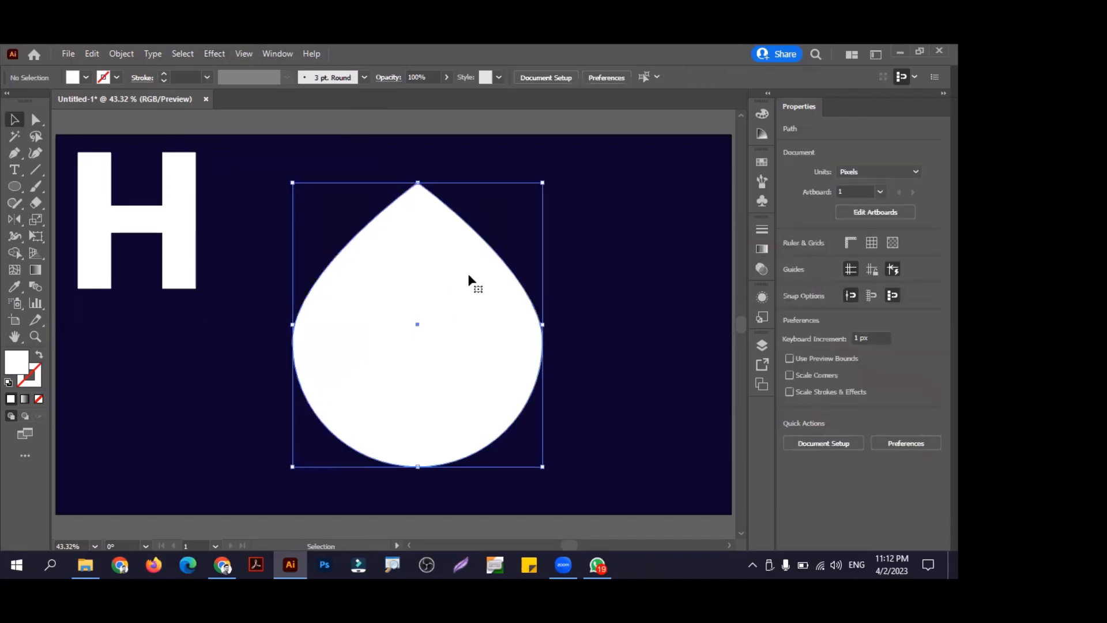
# Step: Undo the teardrop edits back to the plain circle
pyautogui.hotkey('ctrl', 'z')
pyautogui.hotkey('ctrl', 'z')
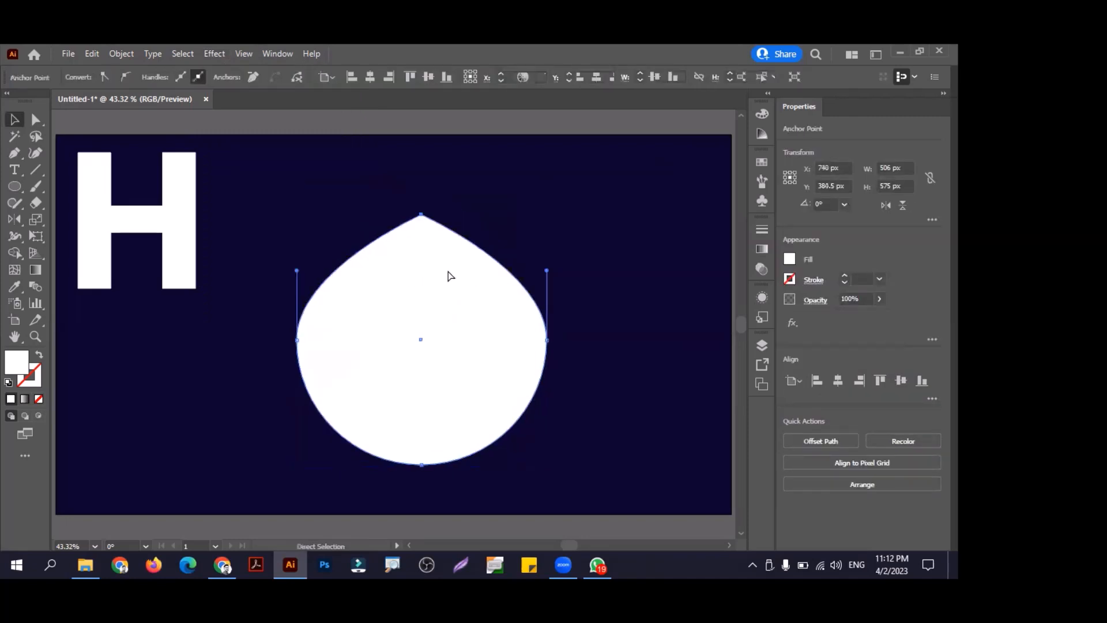
pyautogui.hotkey('ctrl', 'z')
pyautogui.hotkey('ctrl', 'z')
# Step: Shrink the circle to about 393 px and add a copy about 328 px across overlapping its upper edge, with both selected
pyautogui.click(431, 375)
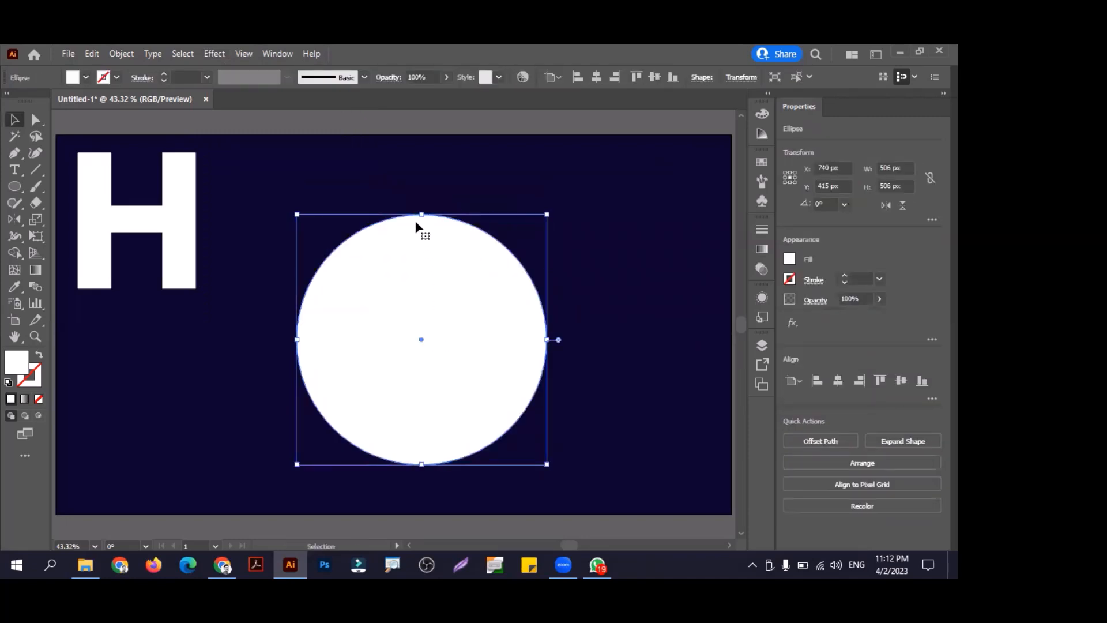
pyautogui.moveTo(421, 215); pyautogui.dragTo(422, 269)
pyautogui.moveTo(417, 356); pyautogui.dragTo(420, 221)
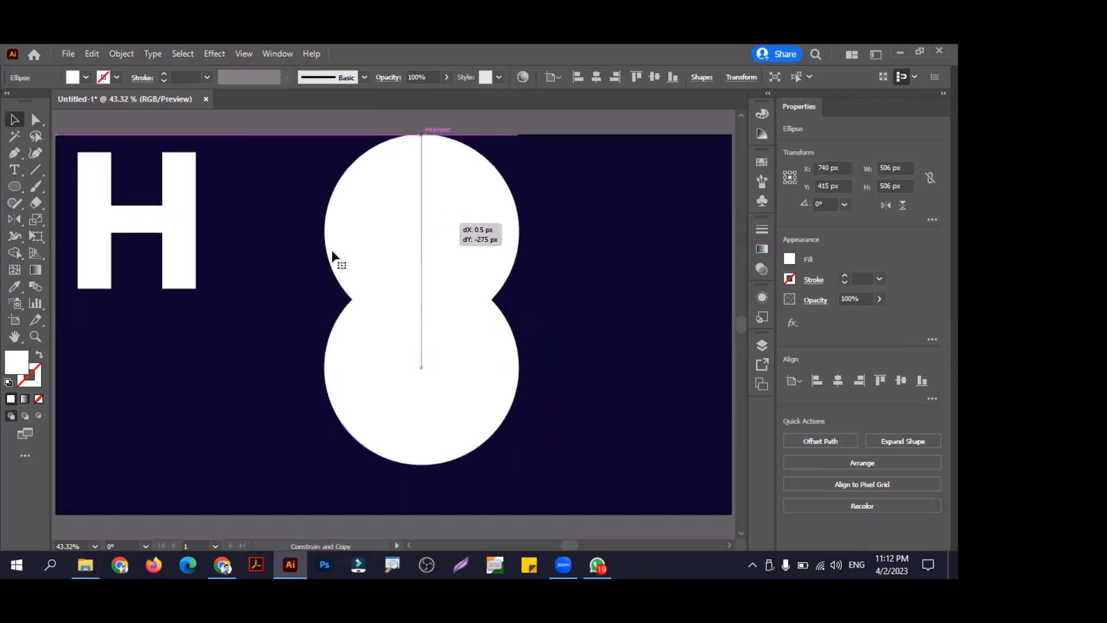
pyautogui.moveTo(333, 253); pyautogui.dragTo(332, 253)
pyautogui.moveTo(421, 134); pyautogui.dragTo(422, 166)
pyautogui.keyDown('shift'); pyautogui.click(397, 365); pyautogui.keyUp('shift')
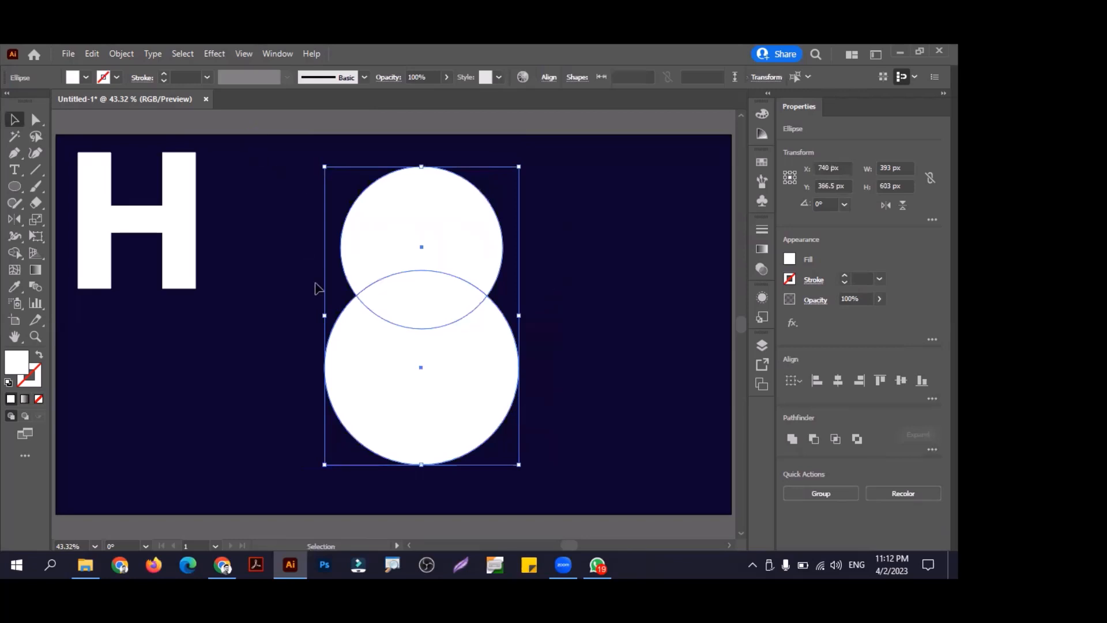
# Step: Switch to the browser and search Google Images for "character with blend tool fur effect"
pyautogui.click(218, 564)
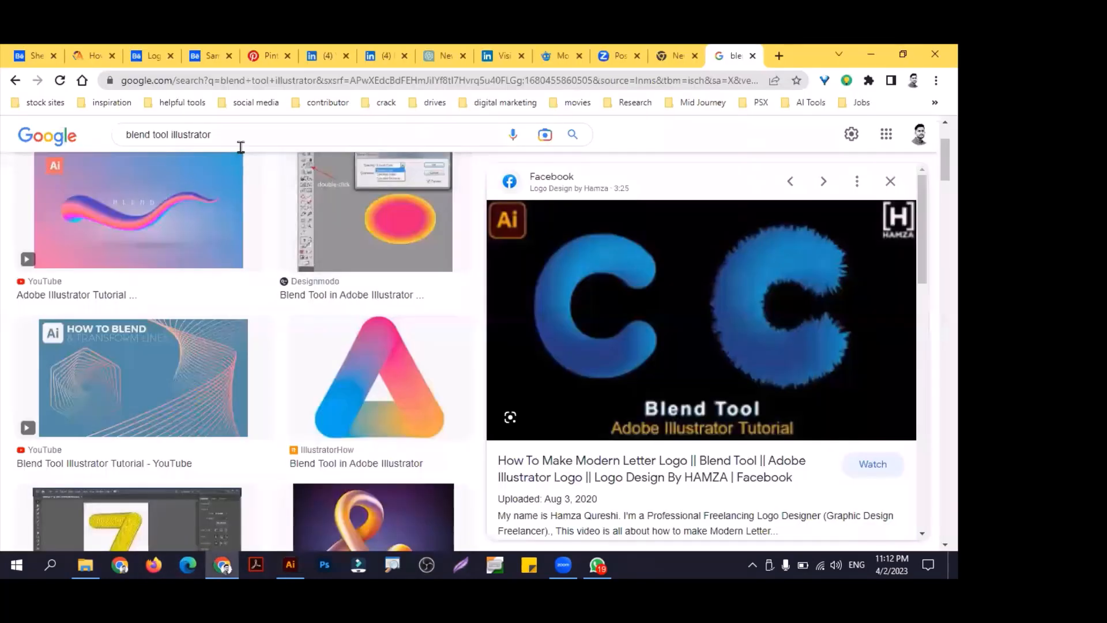
pyautogui.tripleClick(241, 145)
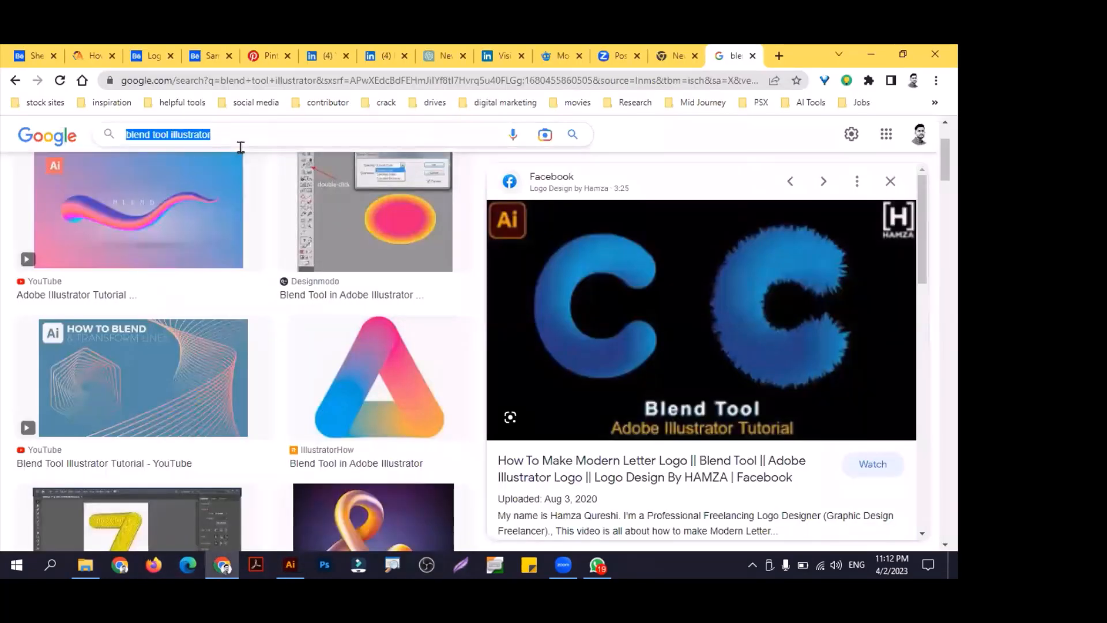
pyautogui.write('character ')
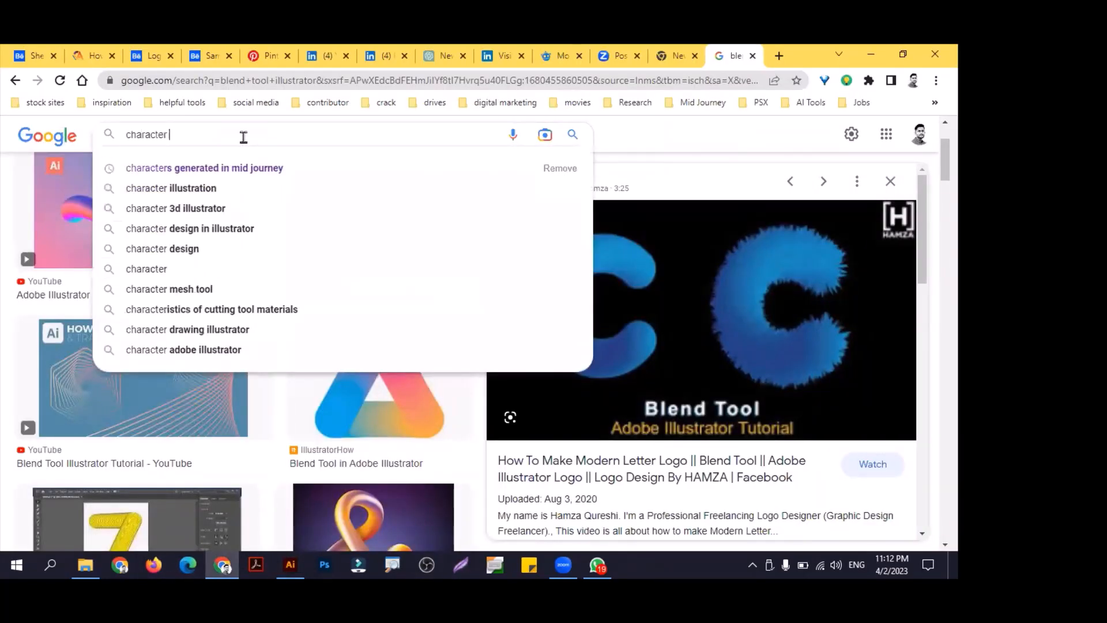
pyautogui.write('with blend too')
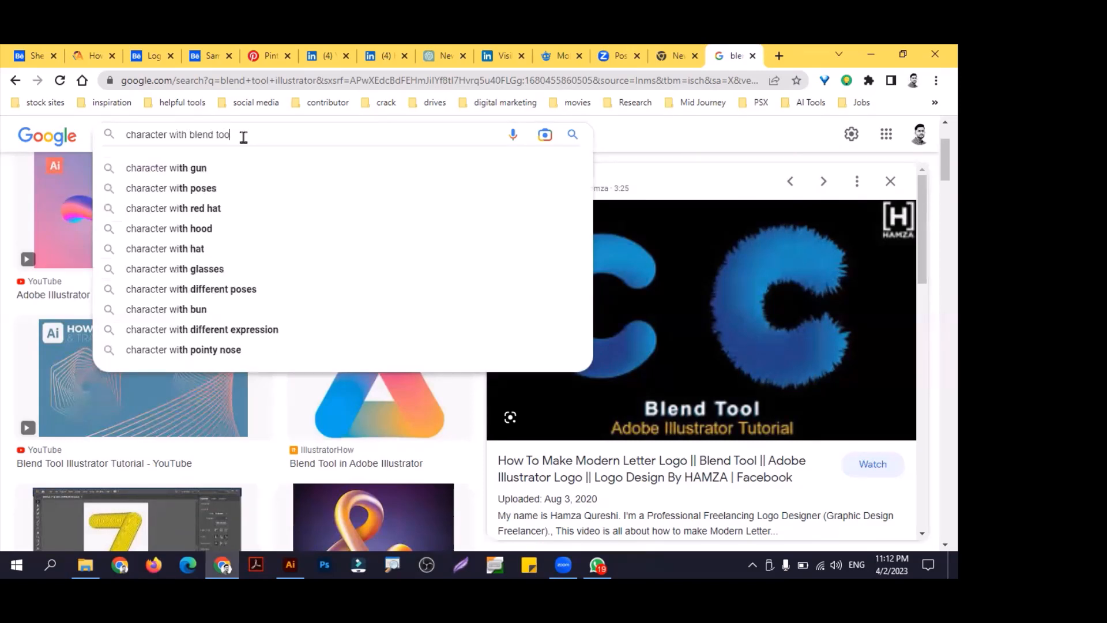
pyautogui.write('l fur effect')
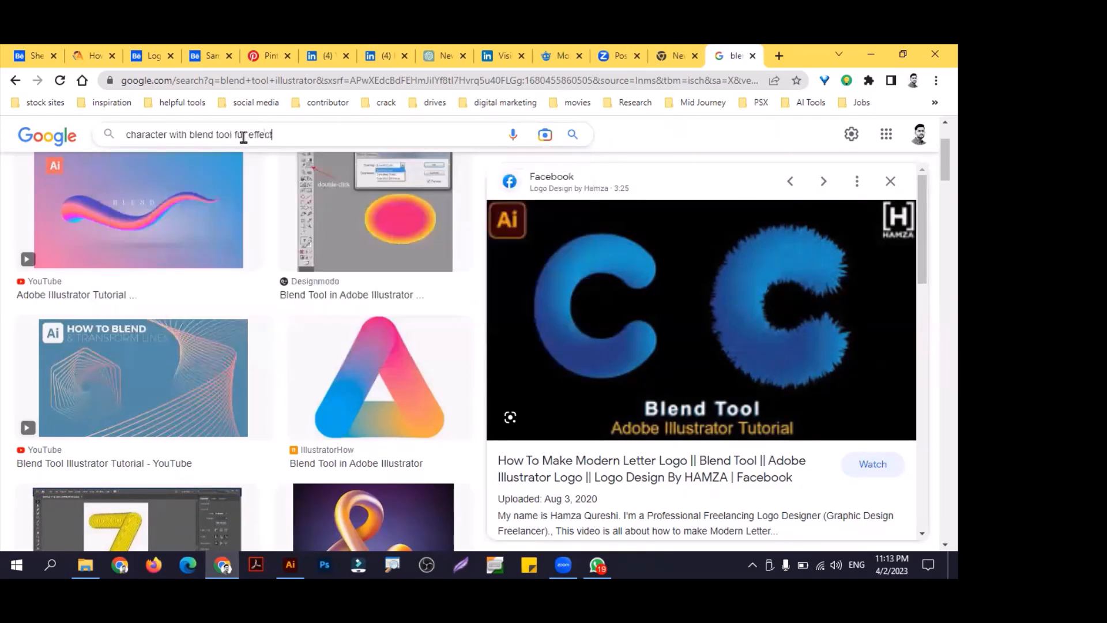
pyautogui.press('Return')
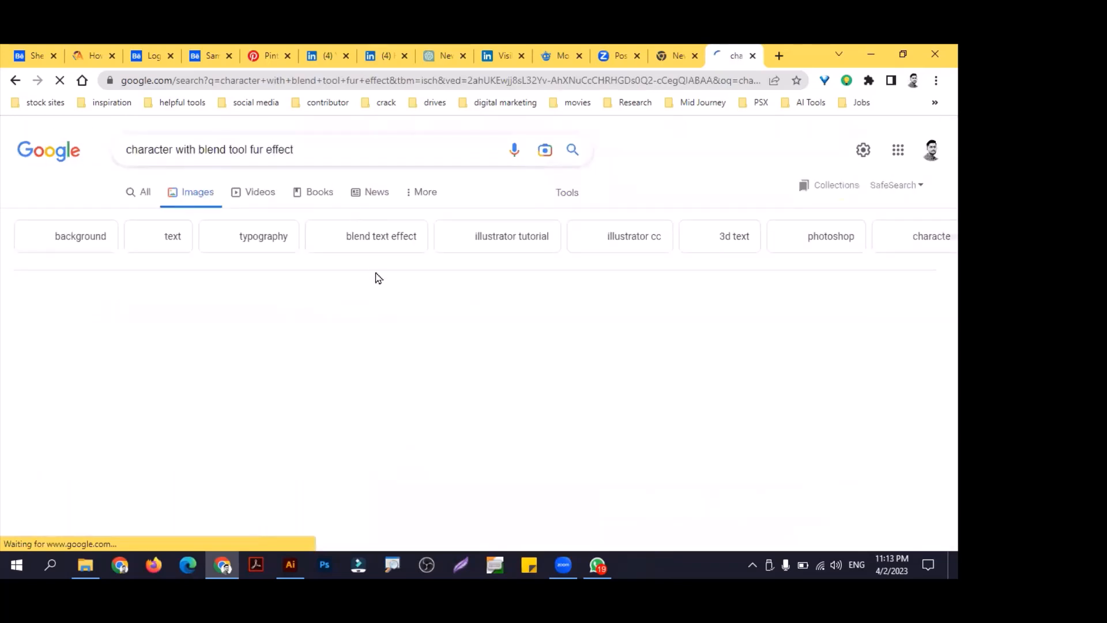
# Step: Examine the image results for a furry character example made with the Blend tool
pyautogui.scroll(-1, 437, 293)
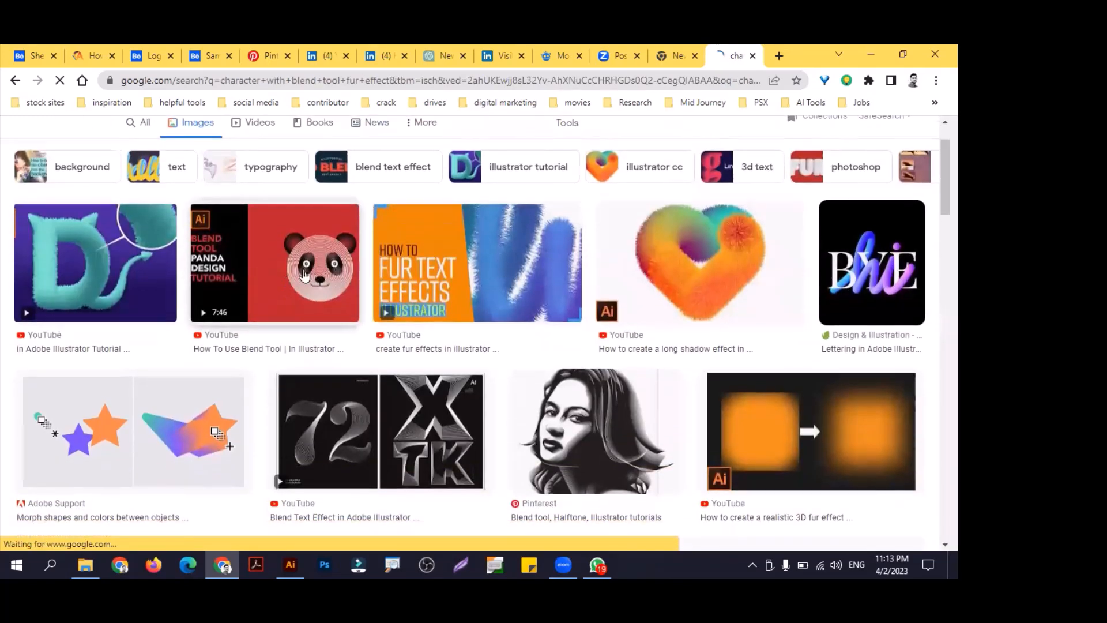
pyautogui.scroll(-5, 314, 293)
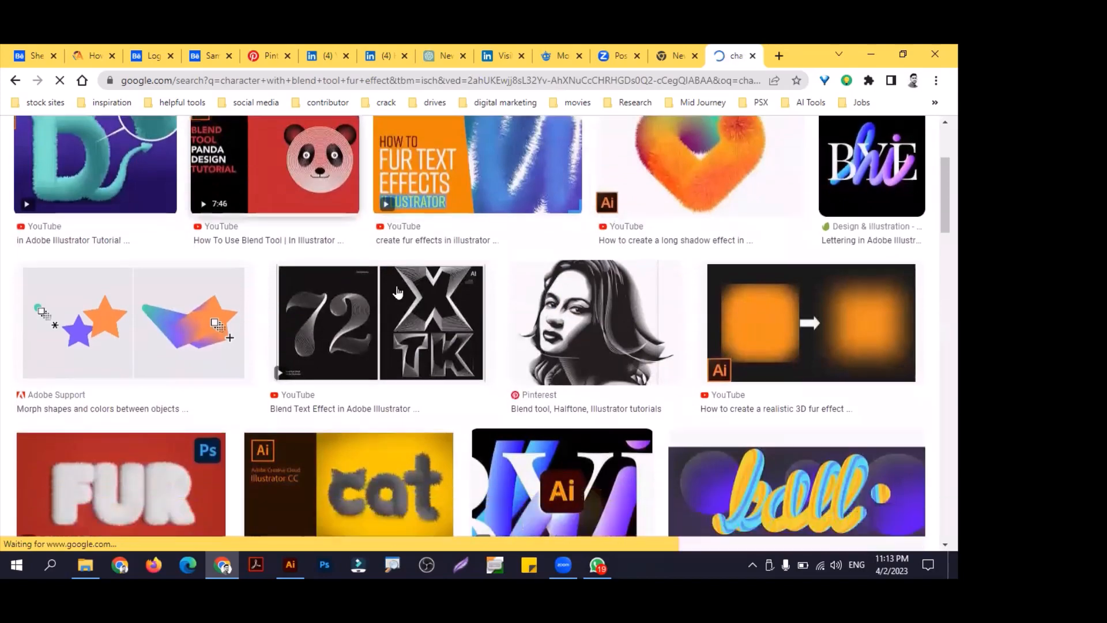
pyautogui.scroll(-5, 462, 316)
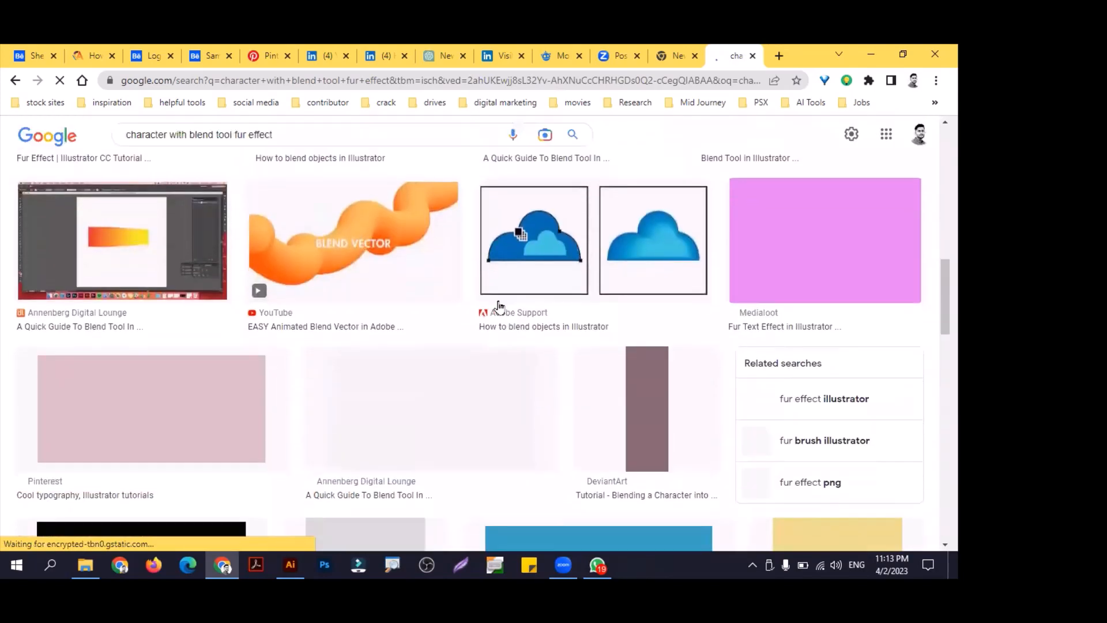
pyautogui.scroll(-8, 607, 315)
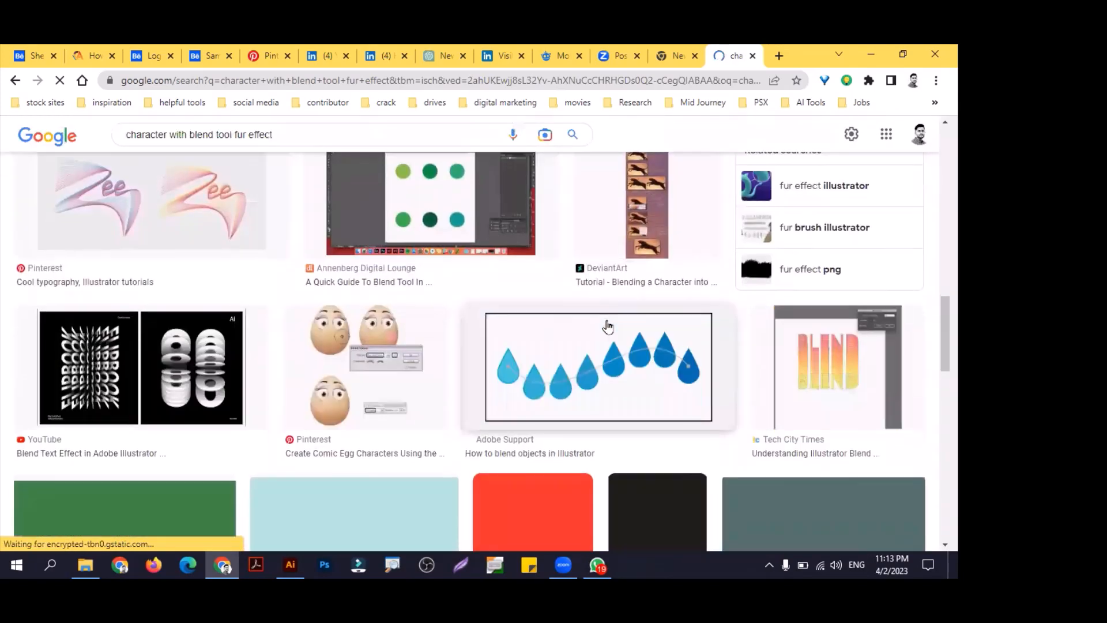
pyautogui.scroll(-5, 529, 336)
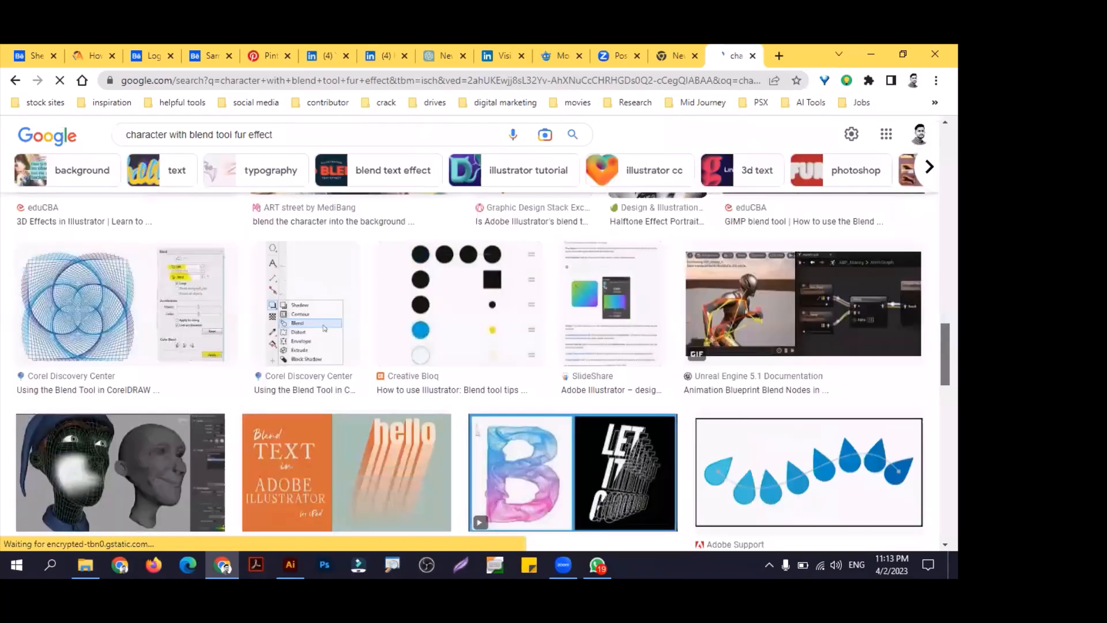
pyautogui.scroll(-5, 481, 346)
pyautogui.moveTo(945, 407); pyautogui.dragTo(946, 157)
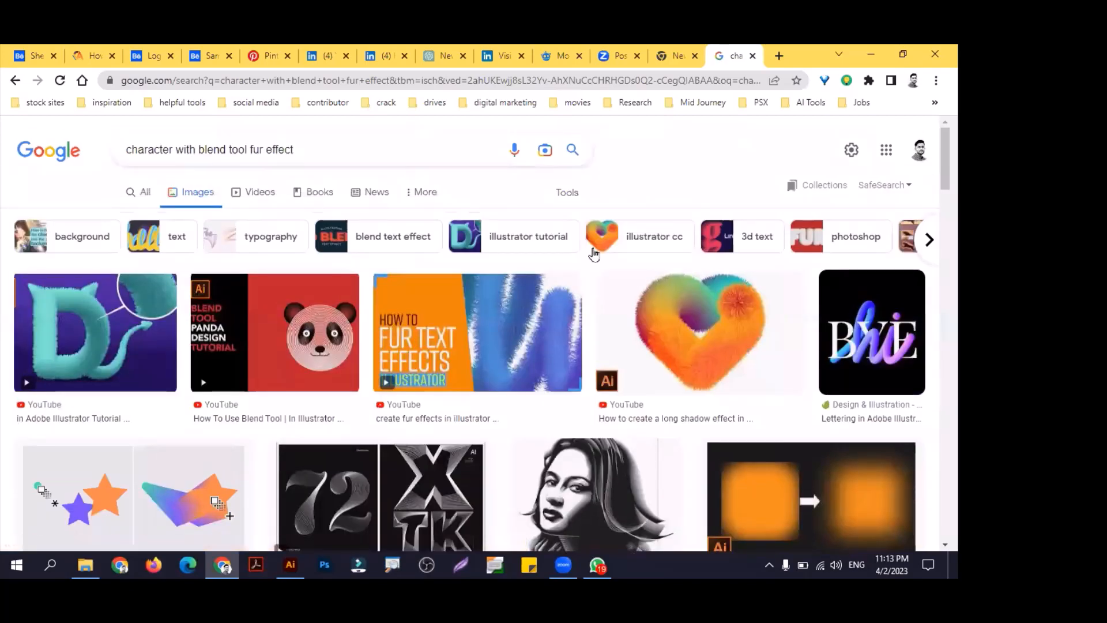
pyautogui.click(545, 239)
# Step: Search Google Images in a new tab for "fur effect illustrator character" and preview the ArtStation furry cartoon character
pyautogui.hotkey('ctrl', 't')
pyautogui.write('fur ')
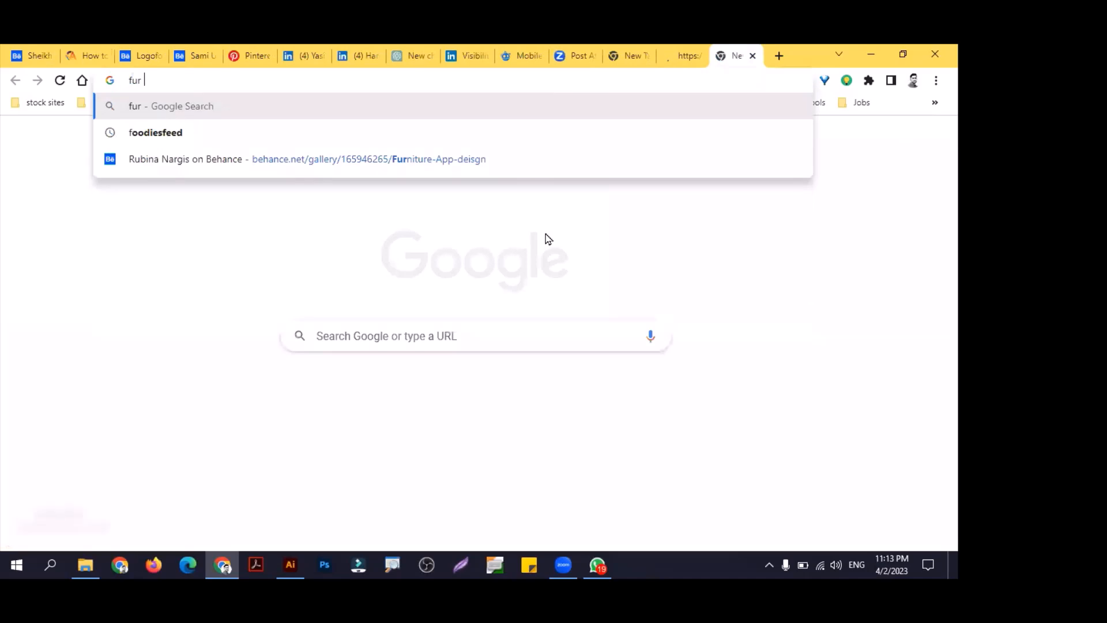
pyautogui.write('ef')
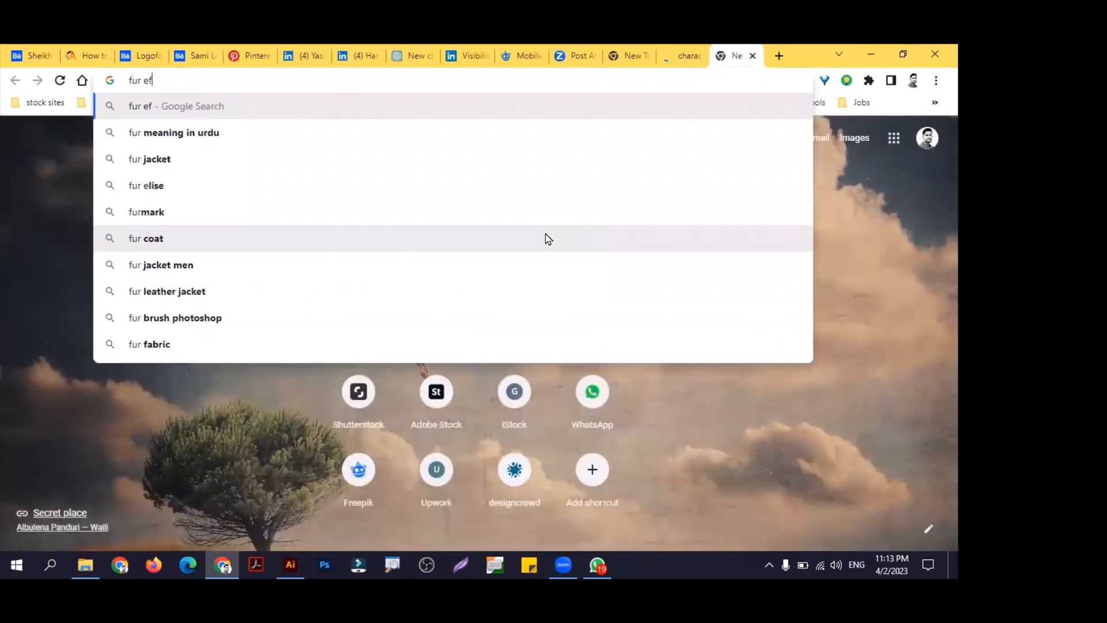
pyautogui.write('fect illu')
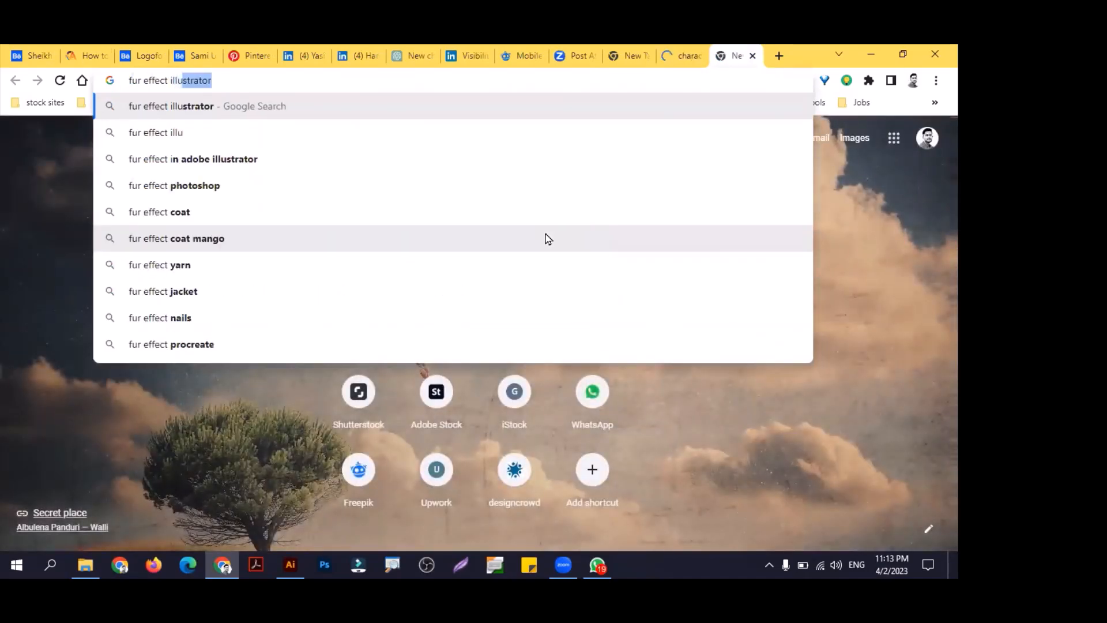
pyautogui.write('strator cha')
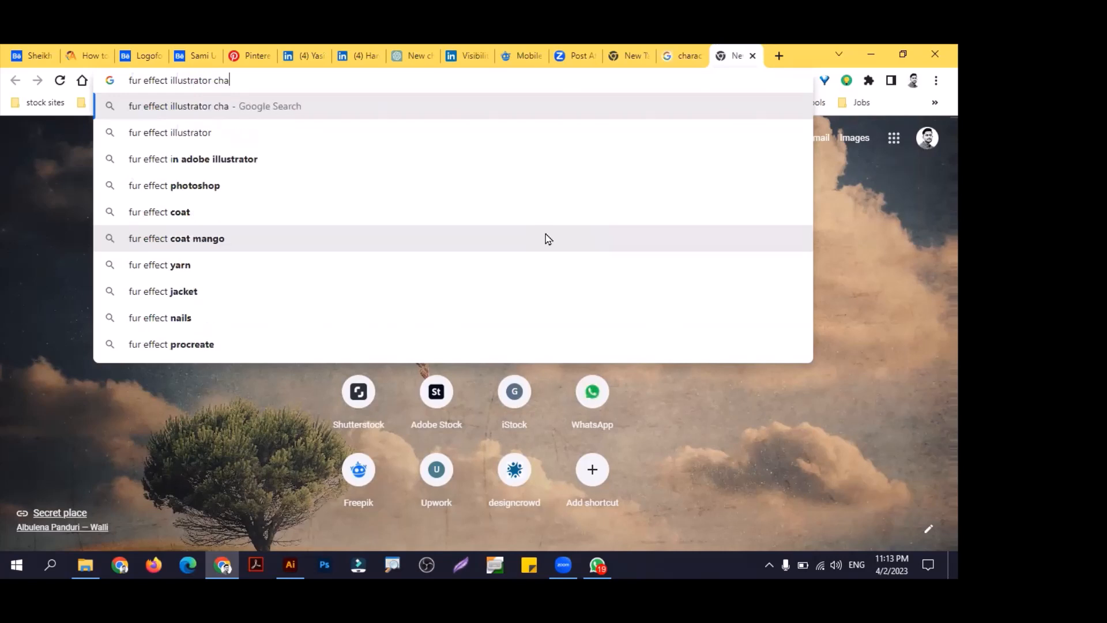
pyautogui.write('racter')
pyautogui.press('Return')
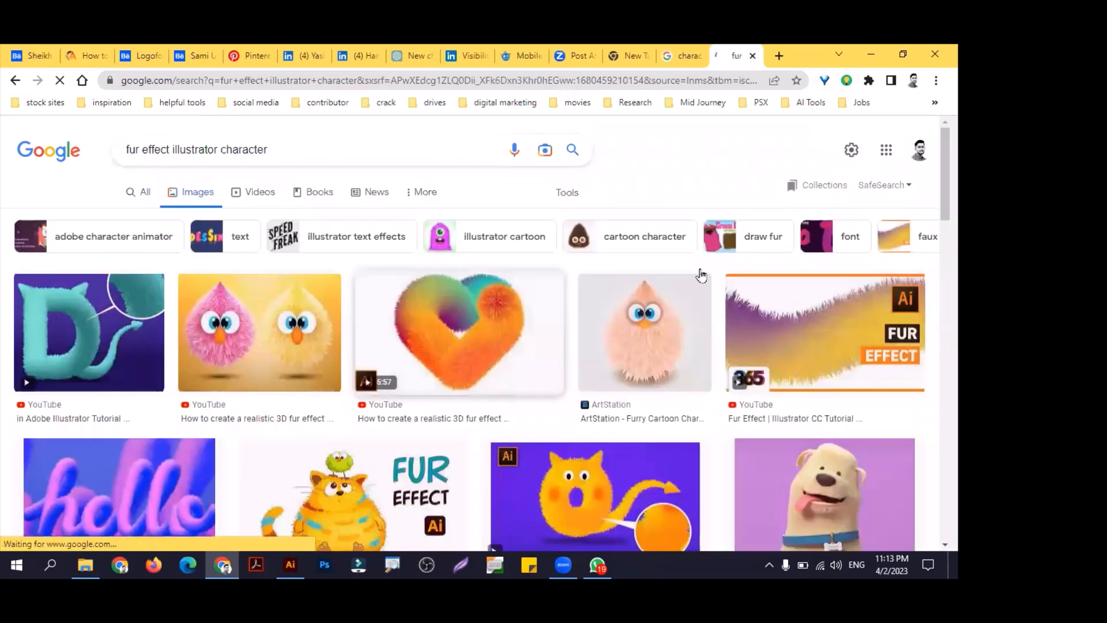
pyautogui.scroll(-1, 702, 275)
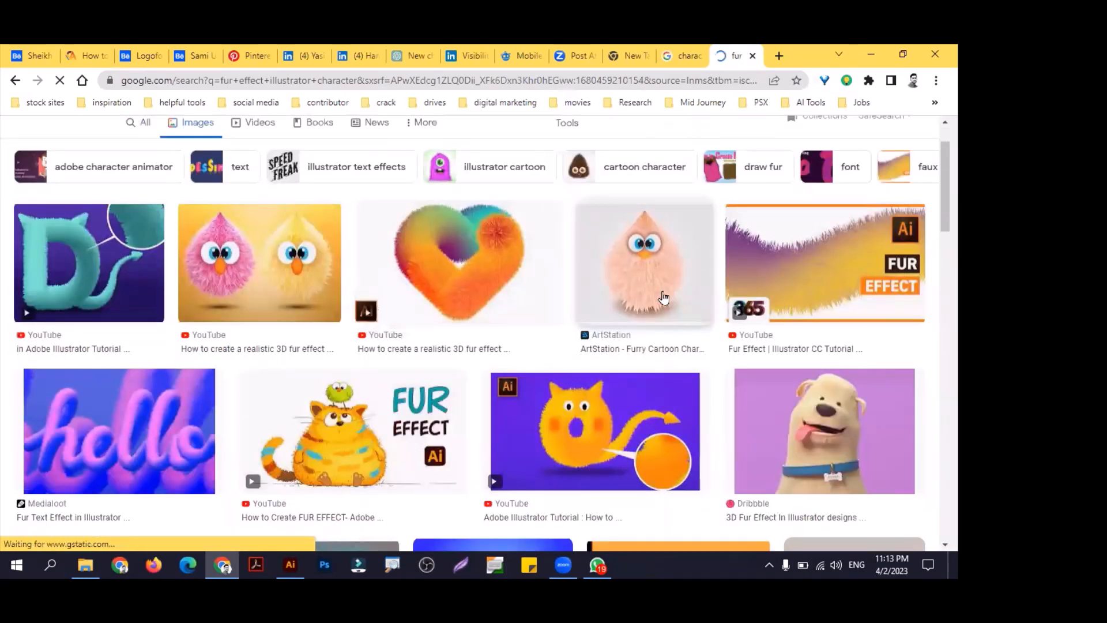
pyautogui.click(653, 267)
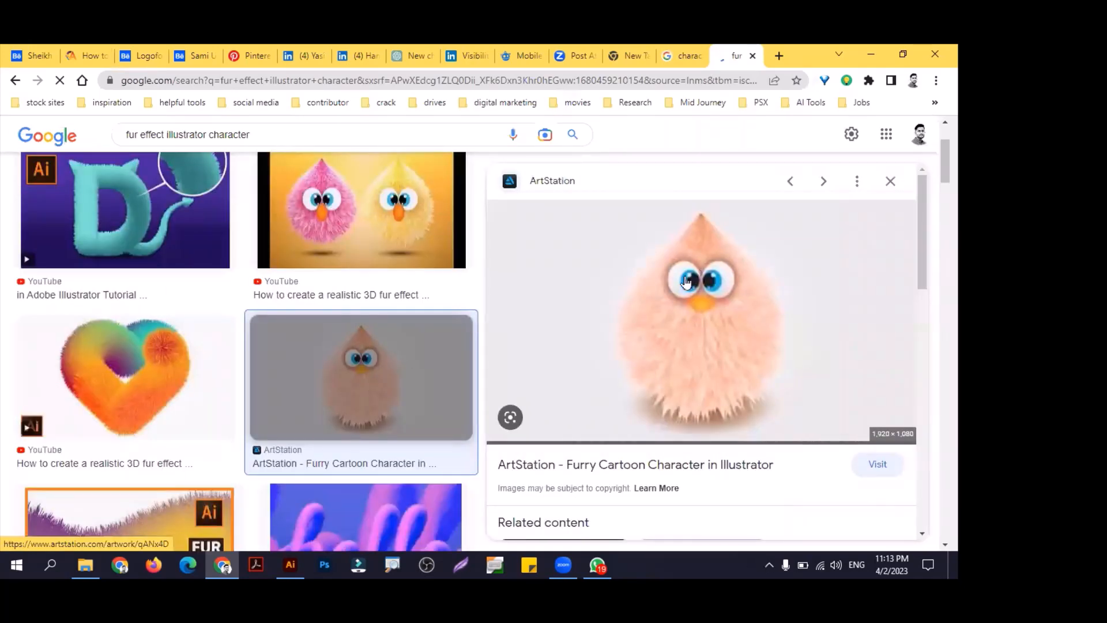
# Step: Return to Illustrator and shrink the upper circle to about a quarter of its diameter, centred above the large circle
pyautogui.hotkey('alt', 'Tab')
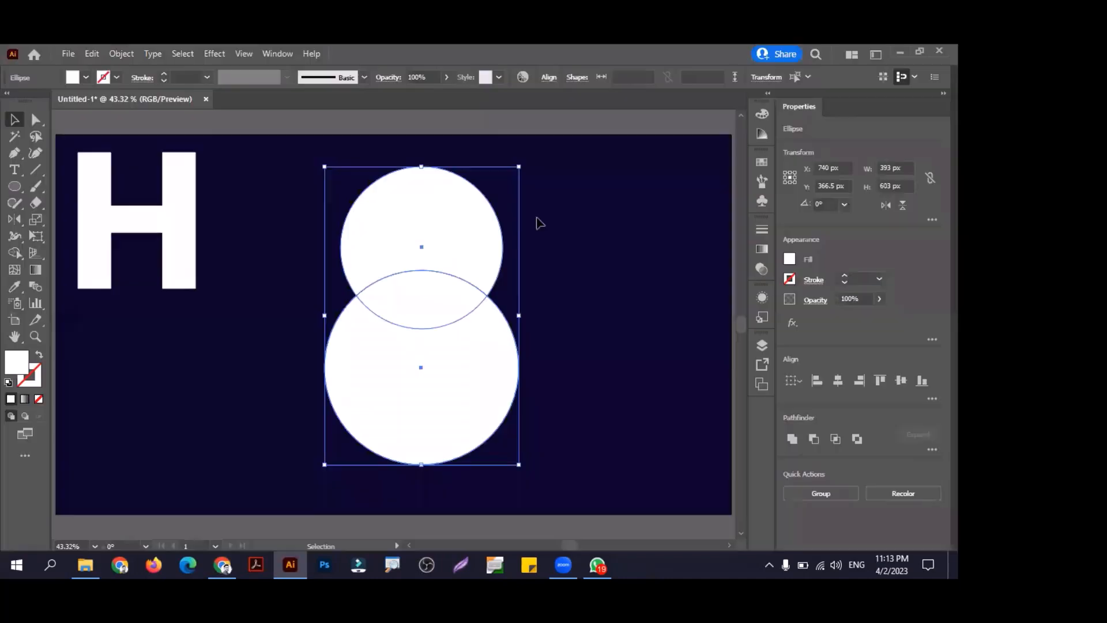
pyautogui.click(537, 219)
pyautogui.moveTo(424, 181); pyautogui.dragTo(414, 241)
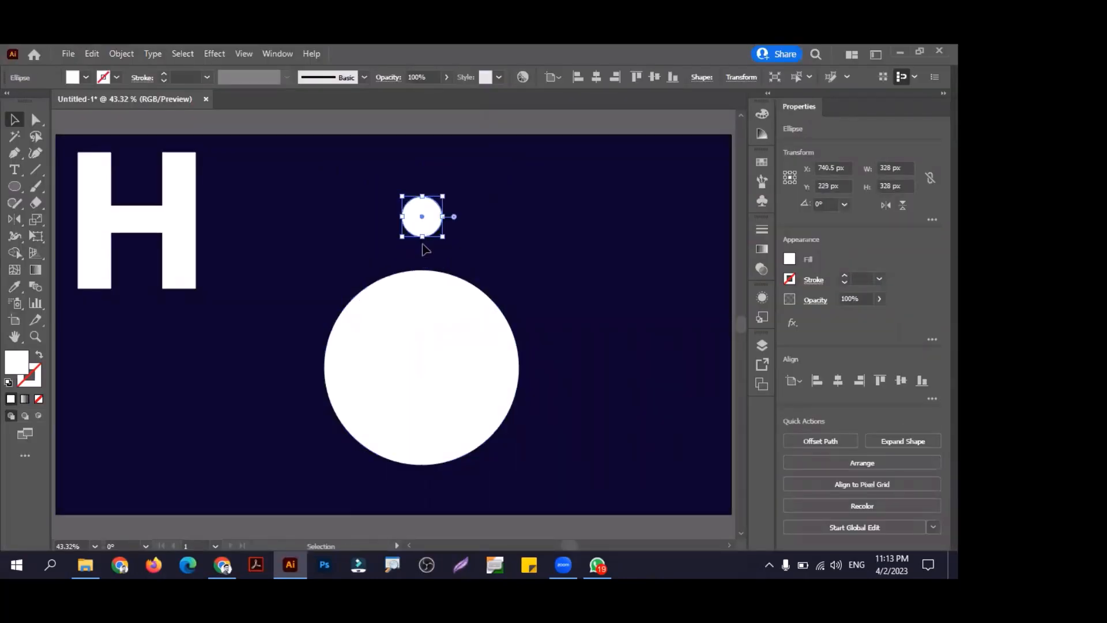
# Step: Blend the small and large circles together using 27 specified steps
pyautogui.hotkey('ctrl', 'a')
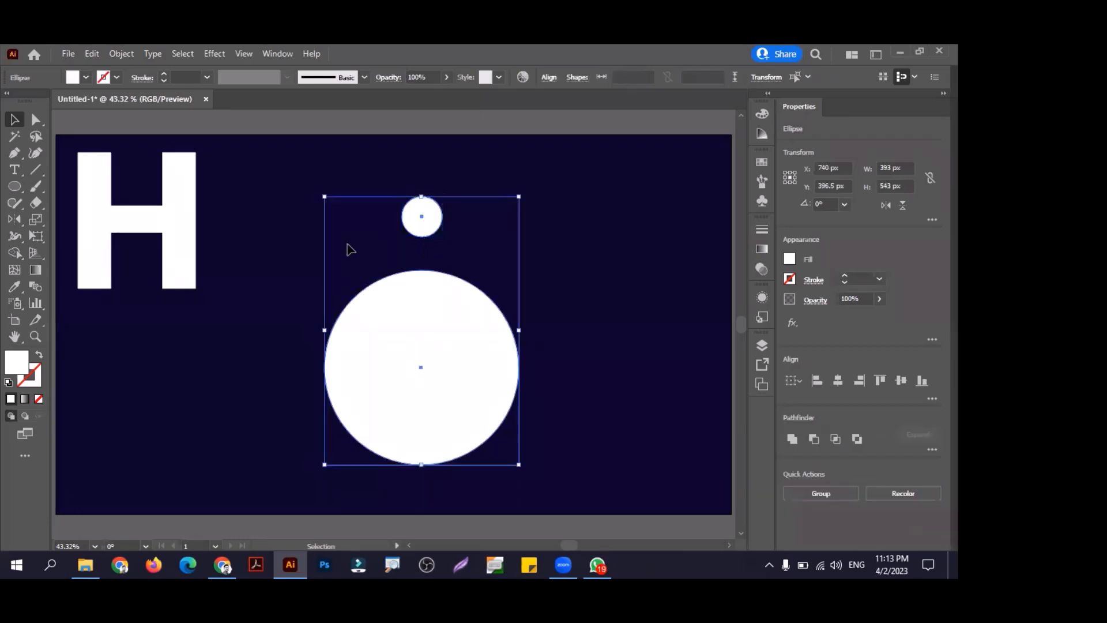
pyautogui.click(122, 53)
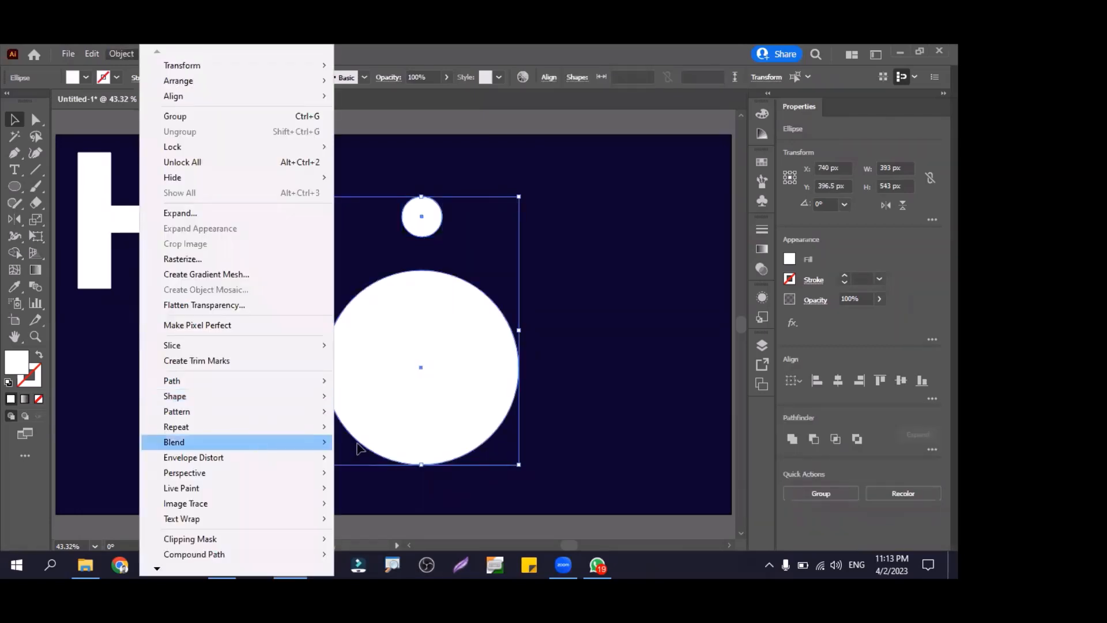
pyautogui.moveTo(258, 443)
pyautogui.click(375, 443)
pyautogui.doubleClick(39, 284)
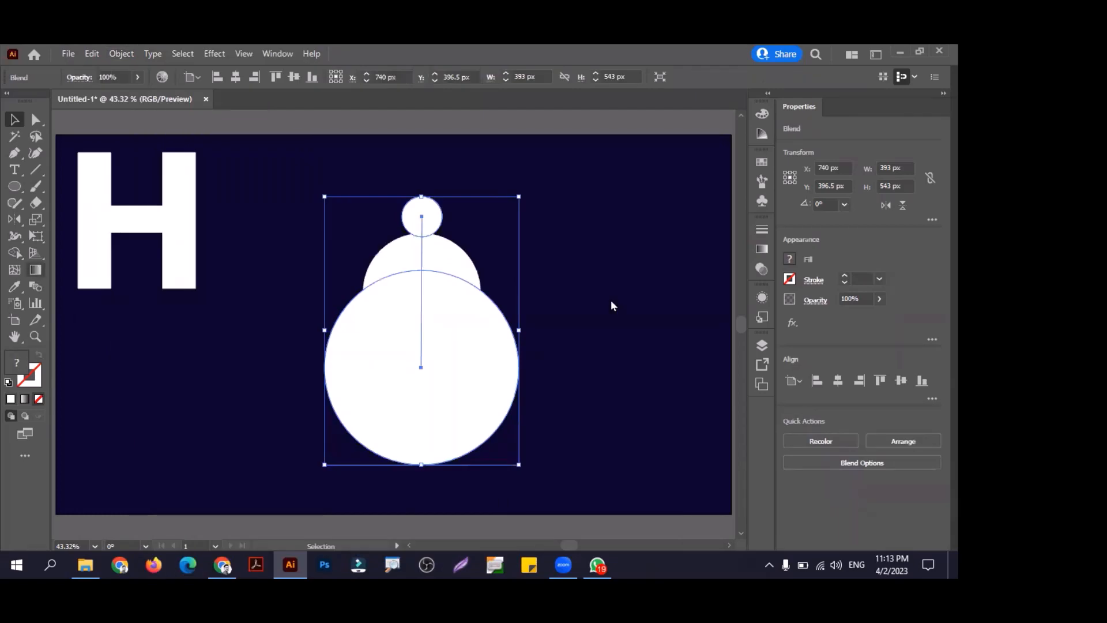
pyautogui.click(655, 275)
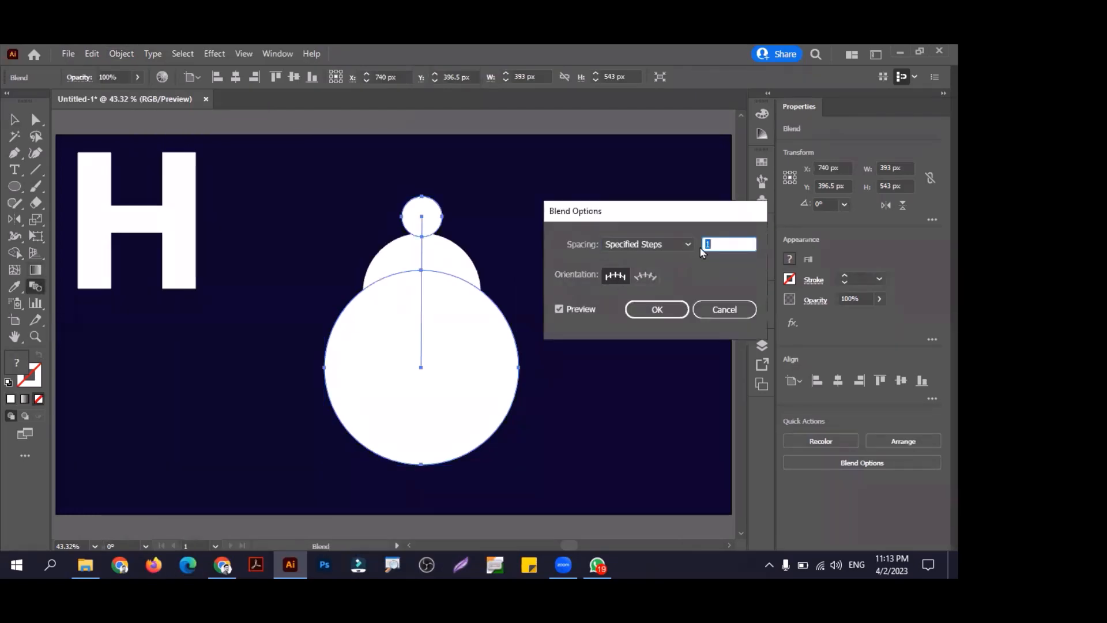
pyautogui.scroll(11, 711, 243)
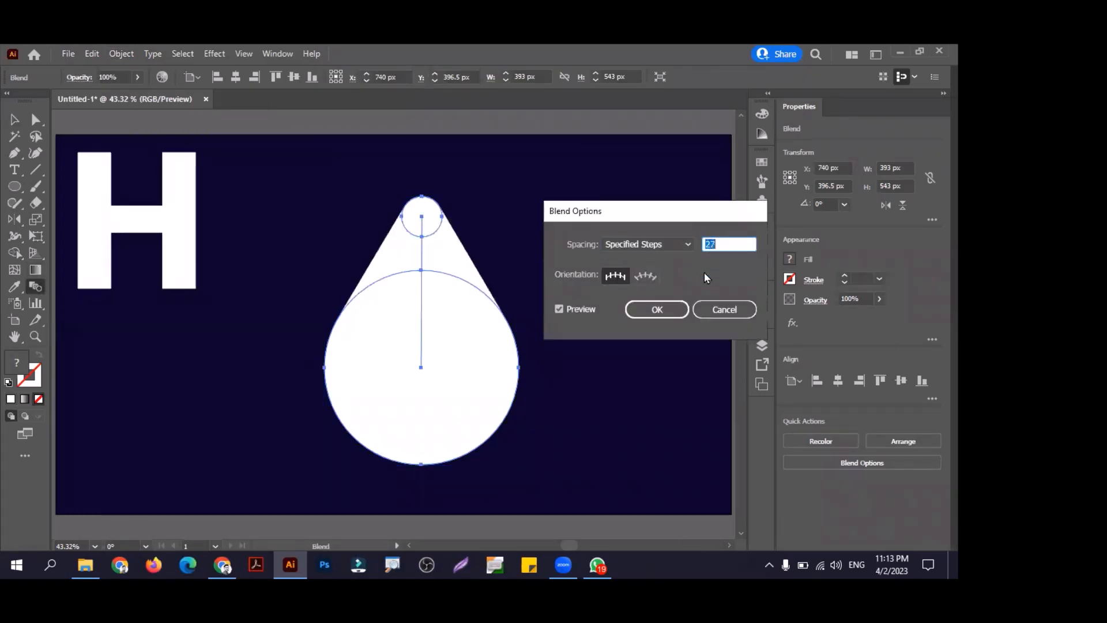
pyautogui.click(656, 310)
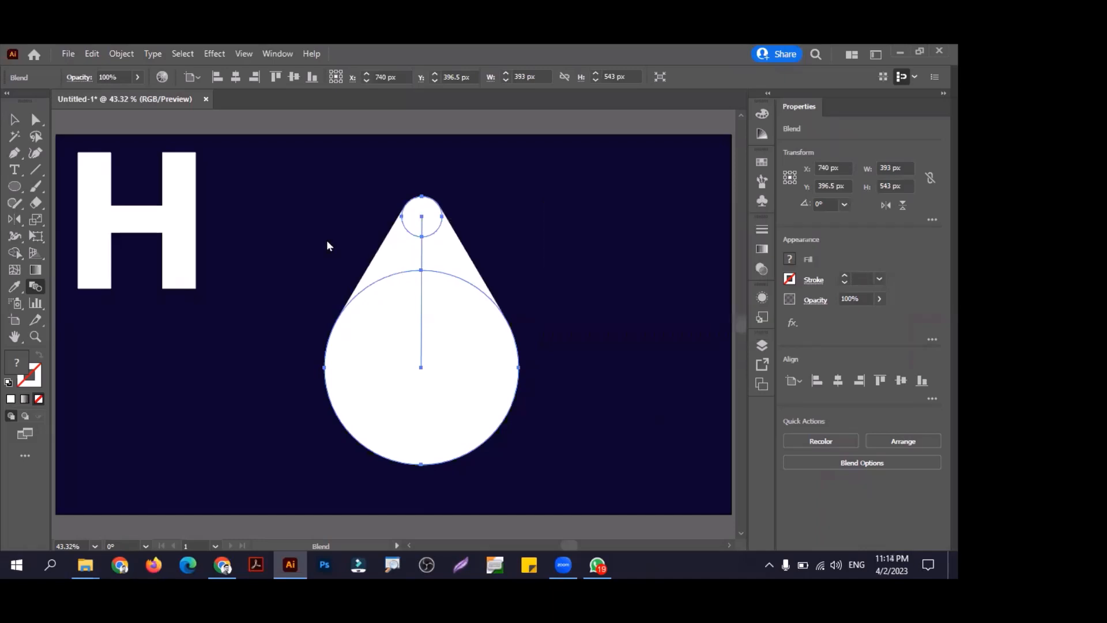
pyautogui.press('v')
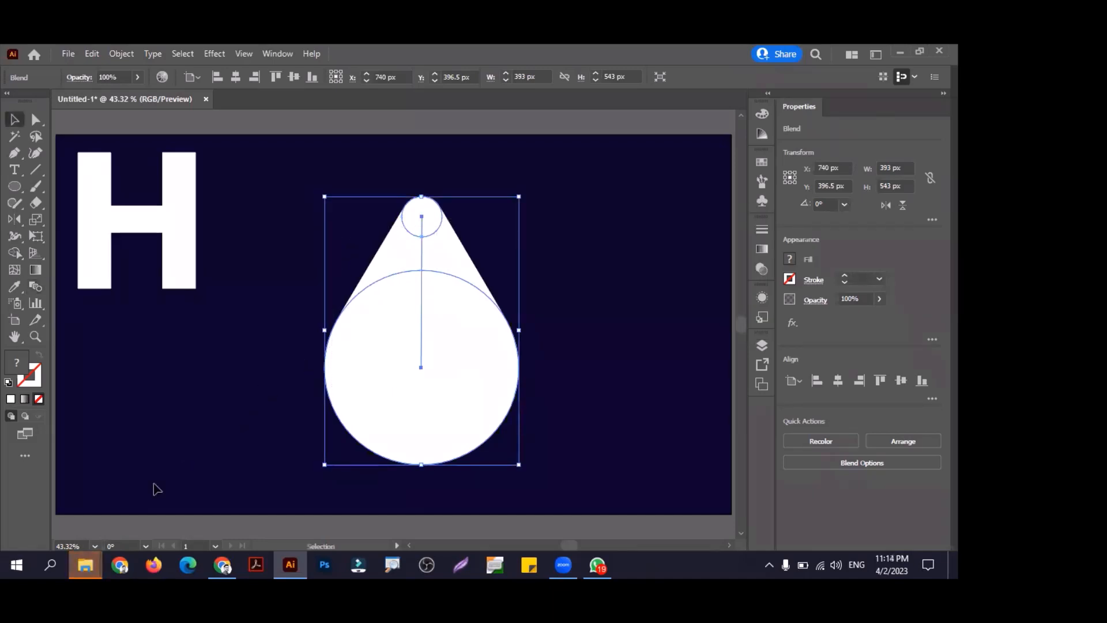
# Step: Dismiss the Windows prompt to format the disk in drive E: without formatting it
pyautogui.moveTo(92, 562)
pyautogui.click(181, 529)
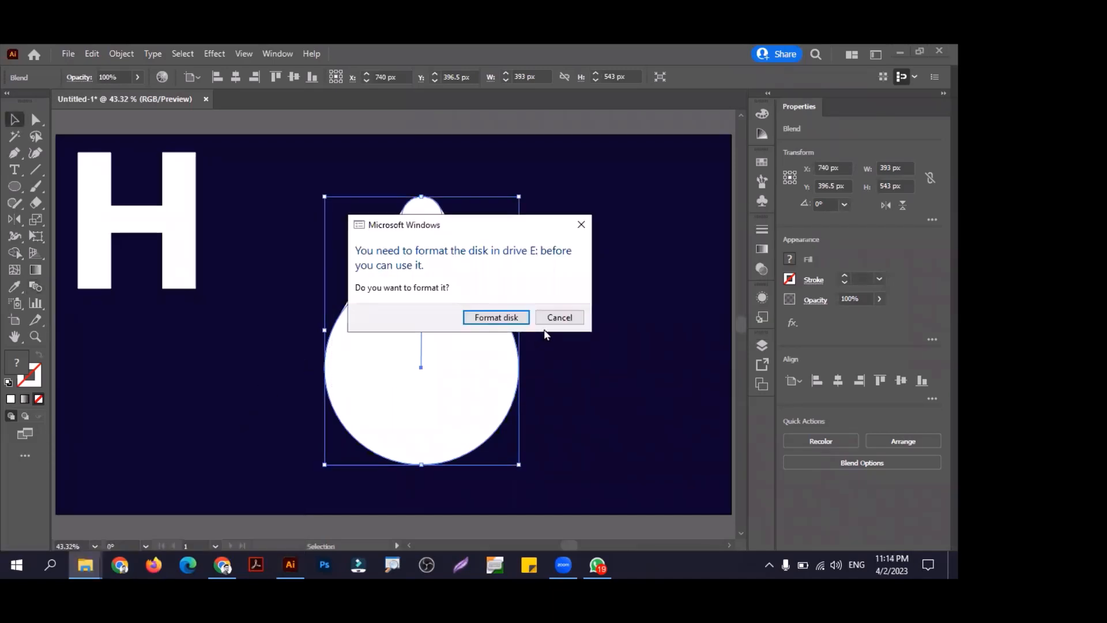
pyautogui.click(557, 318)
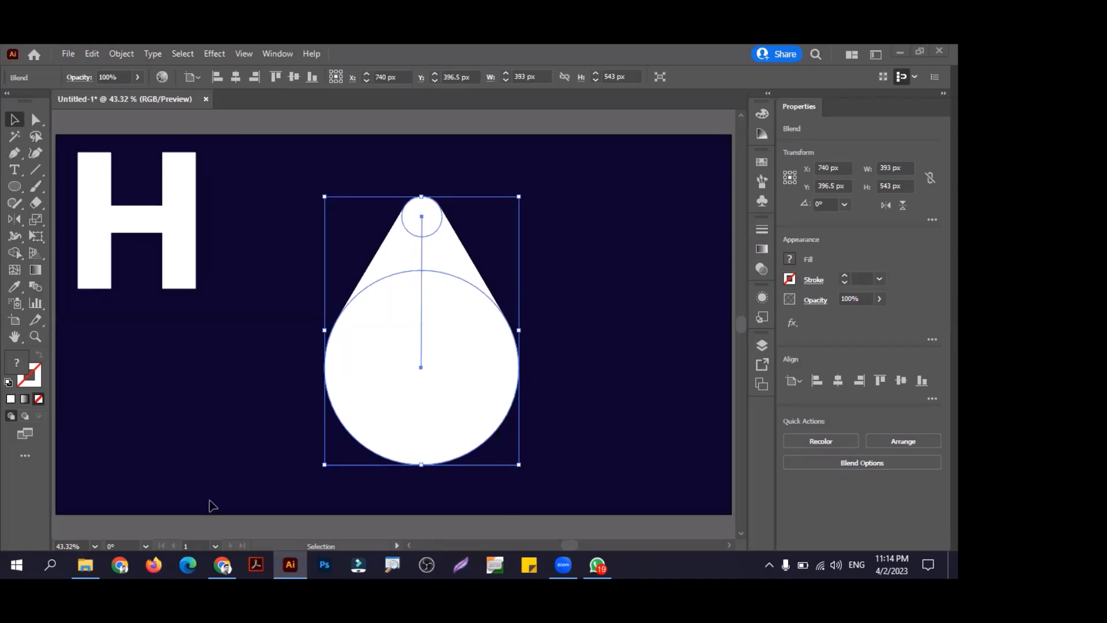
# Step: Switch to the browser and look over the "fur effect illustrator character" image results with the ArtStation preview closed
pyautogui.click(213, 558)
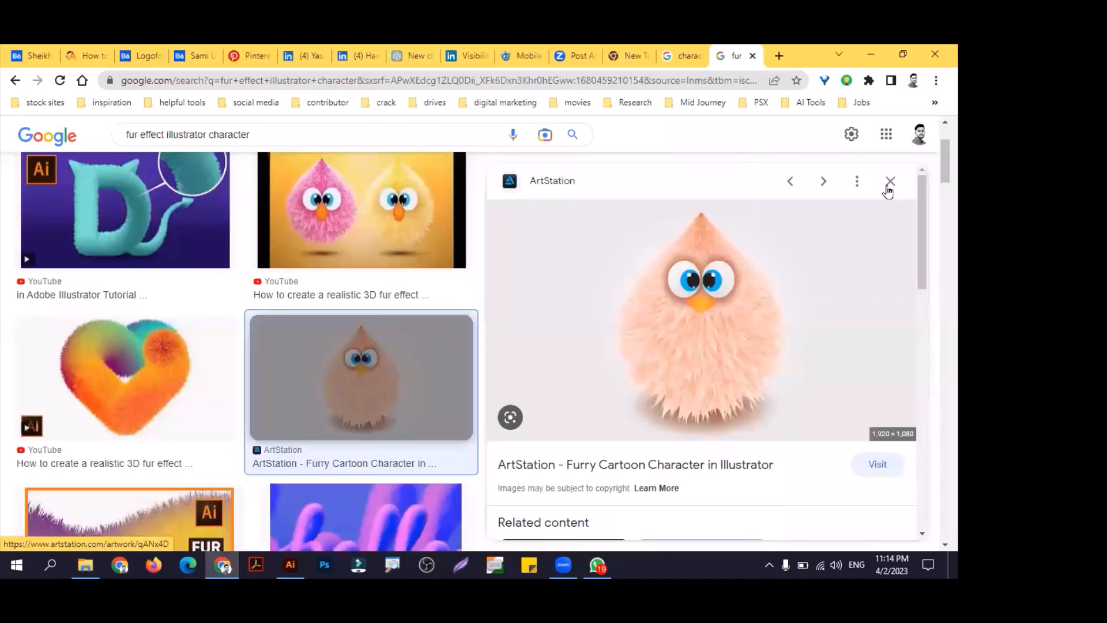
pyautogui.click(470, 391)
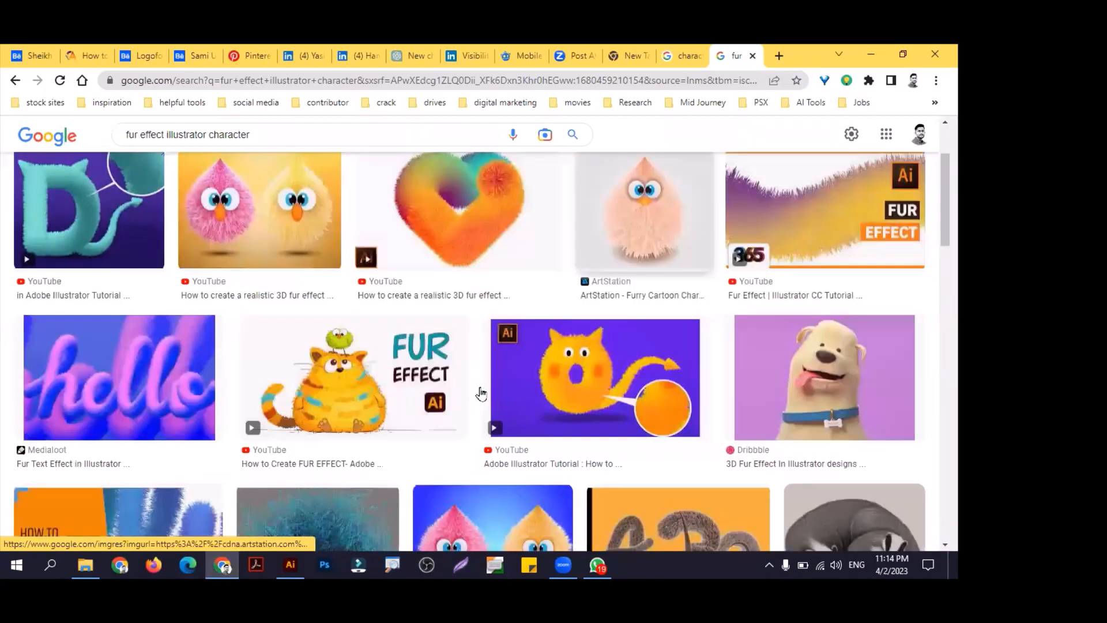
pyautogui.scroll(-3, 482, 394)
pyautogui.scroll(6, 519, 383)
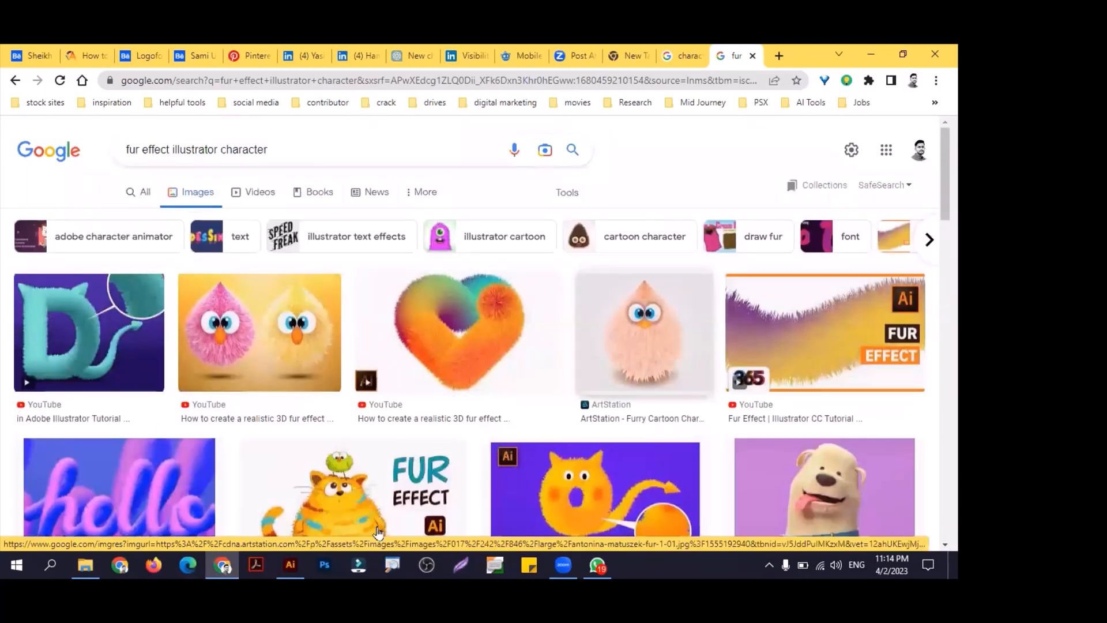
# Step: Return to Illustrator and apply a Roughen effect to the blend with 22% relative size, 56/in detail and corner points
pyautogui.click(282, 564)
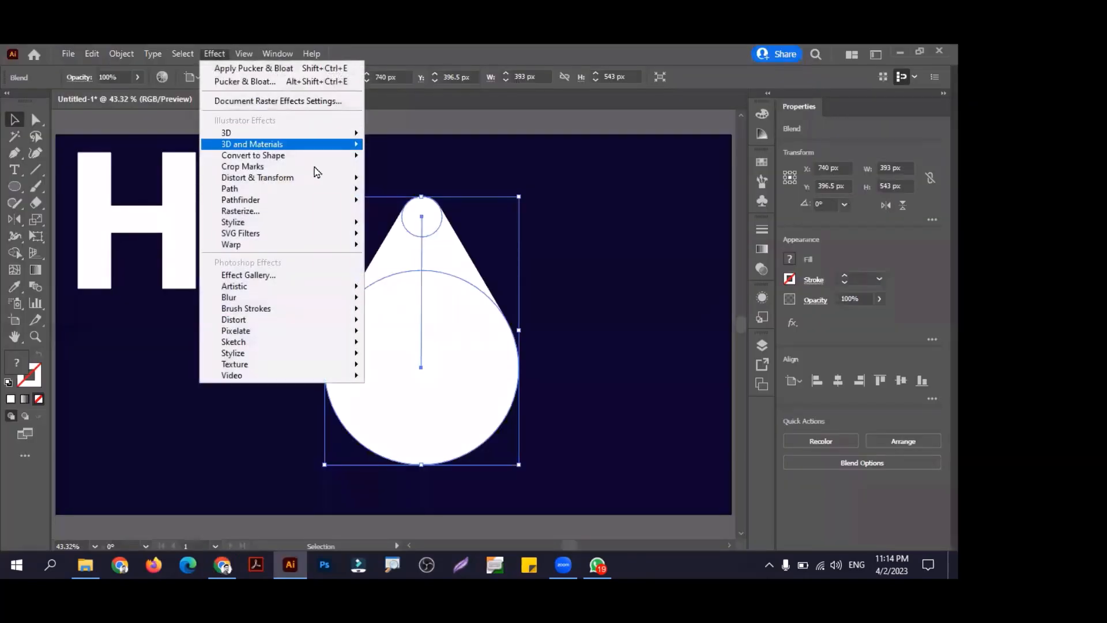
pyautogui.moveTo(322, 177)
pyautogui.click(404, 210)
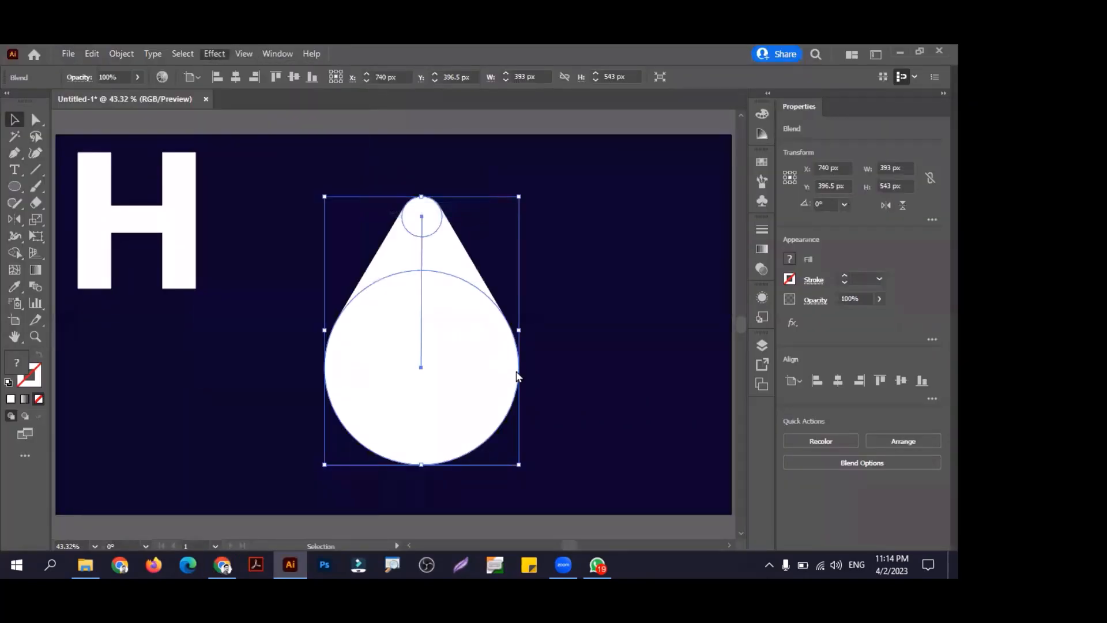
pyautogui.moveTo(572, 318); pyautogui.dragTo(582, 320)
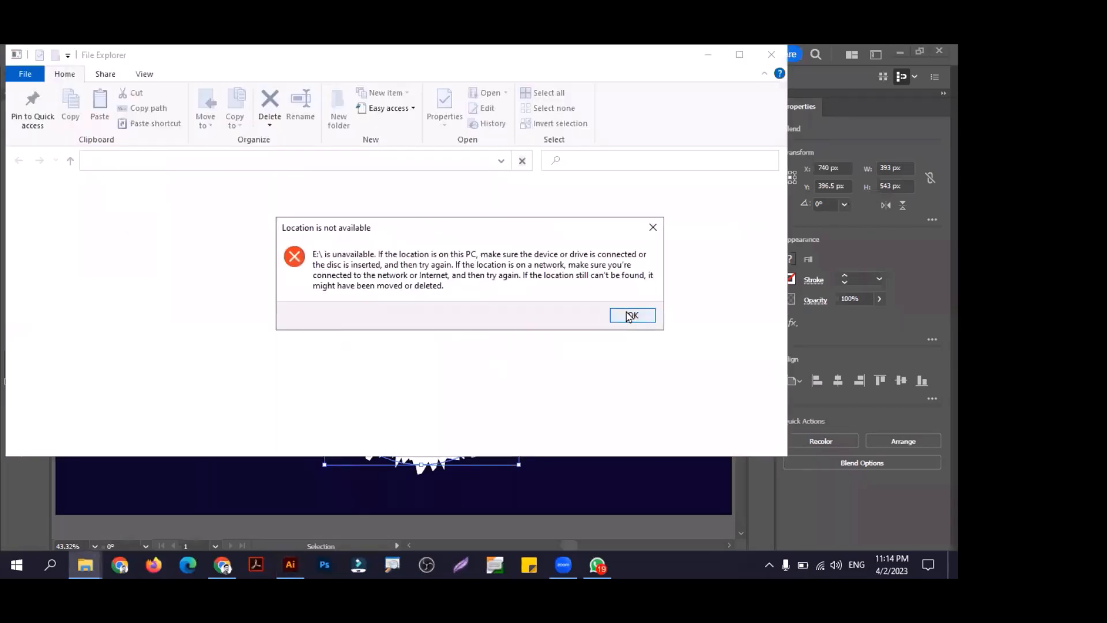
pyautogui.click(631, 314)
pyautogui.moveTo(587, 316); pyautogui.dragTo(628, 317)
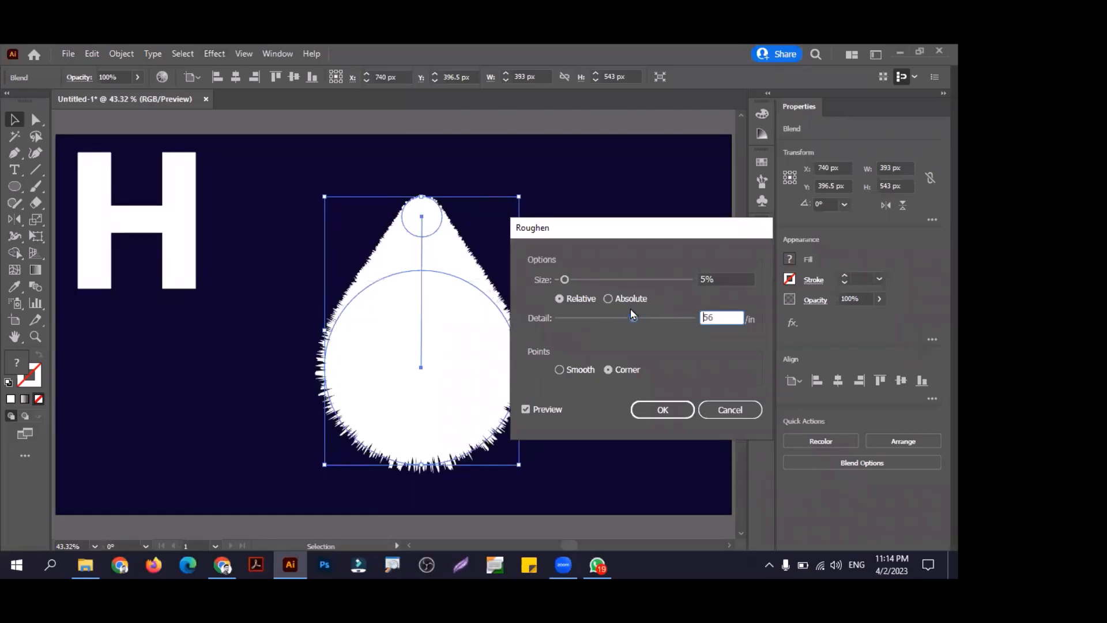
pyautogui.moveTo(574, 280); pyautogui.dragTo(587, 280)
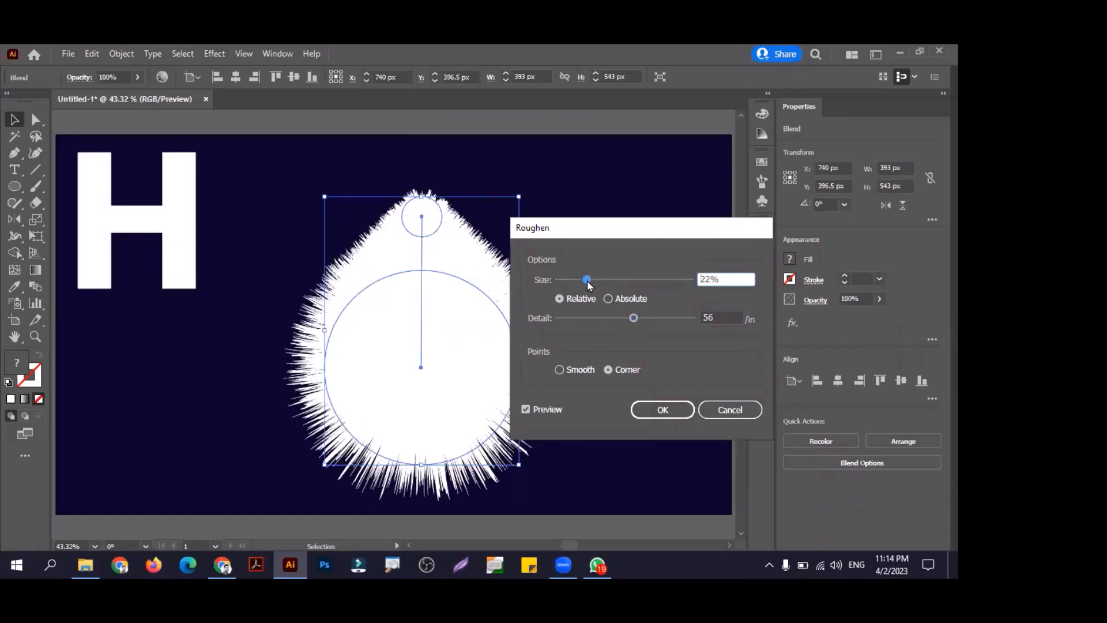
pyautogui.click(657, 410)
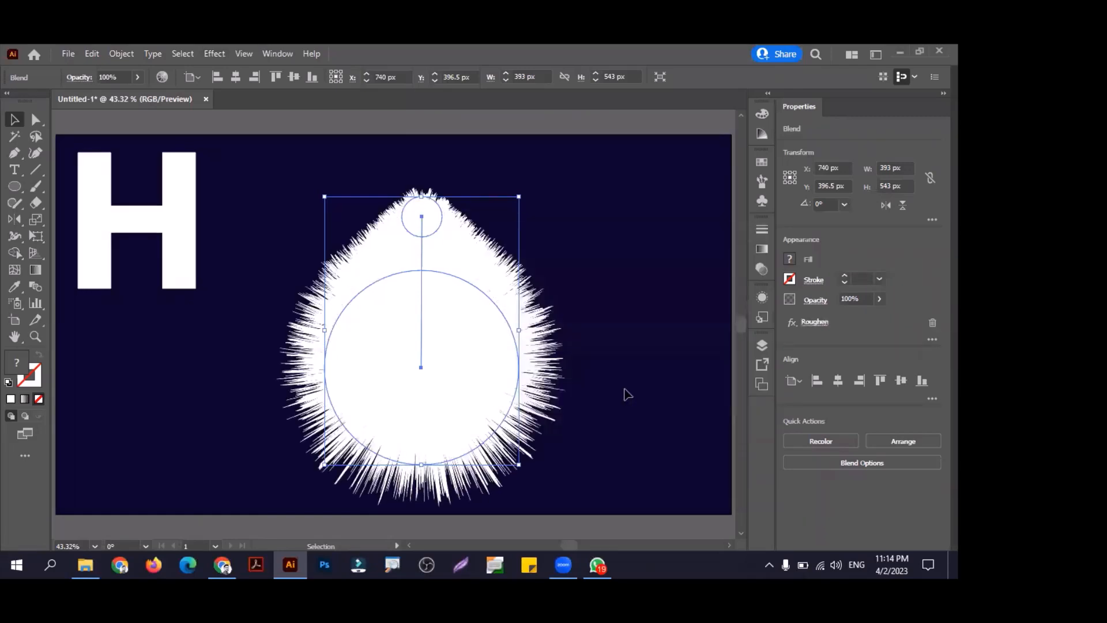
pyautogui.click(627, 394)
# Step: Isolate the blend, fill its large circle with pink FF65FF, and exit isolation mode
pyautogui.doubleClick(426, 367)
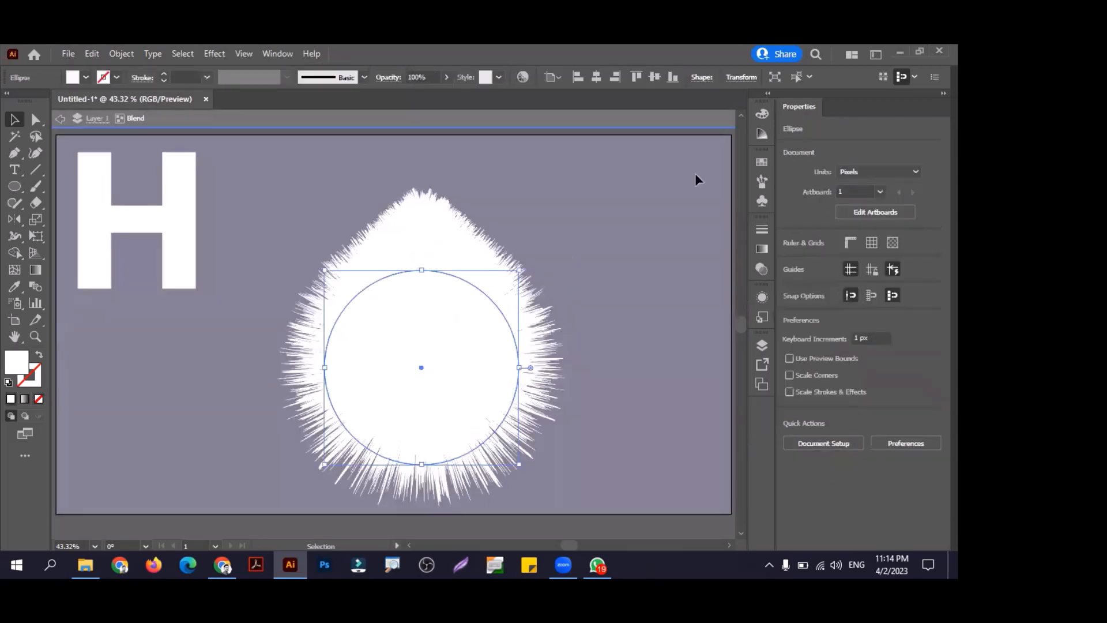
pyautogui.click(762, 114)
pyautogui.click(658, 156)
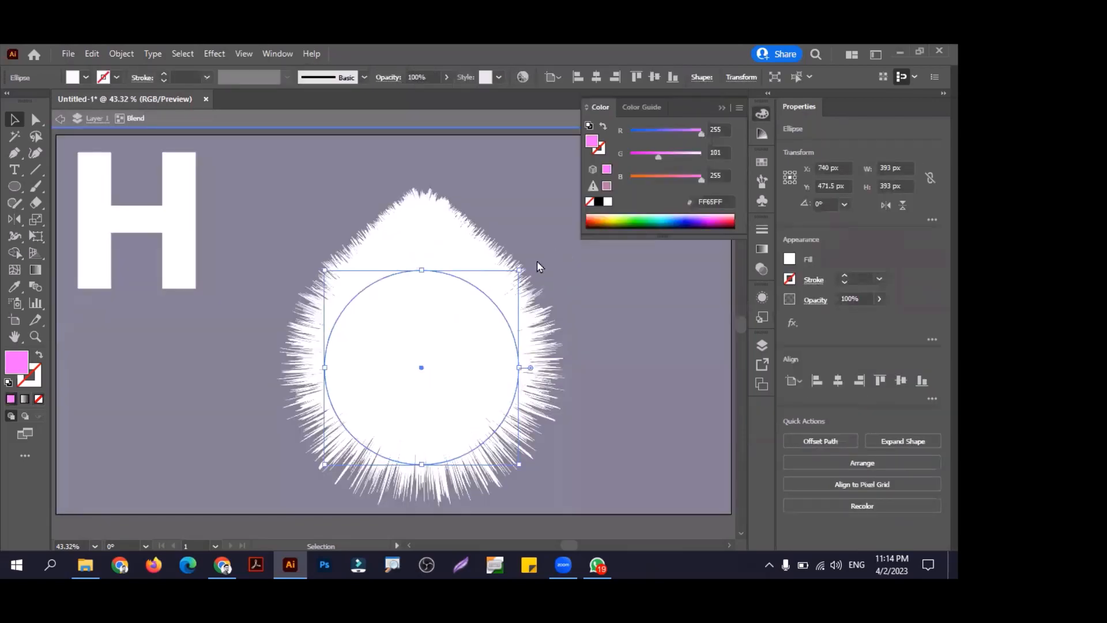
pyautogui.click(580, 317)
pyautogui.click(422, 209)
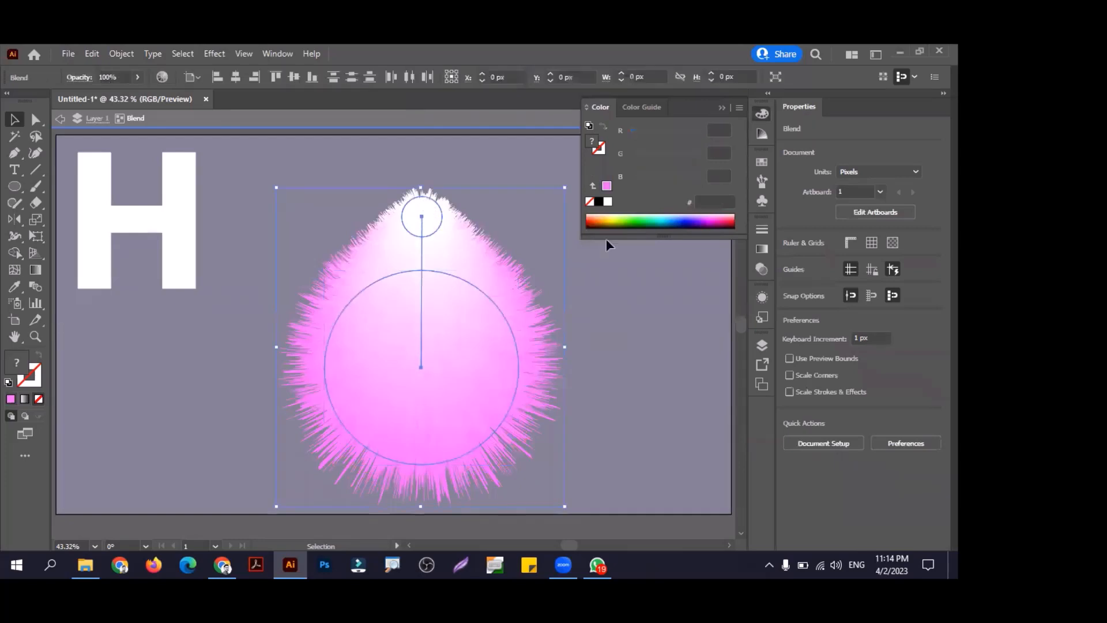
pyautogui.click(612, 254)
pyautogui.doubleClick(762, 113)
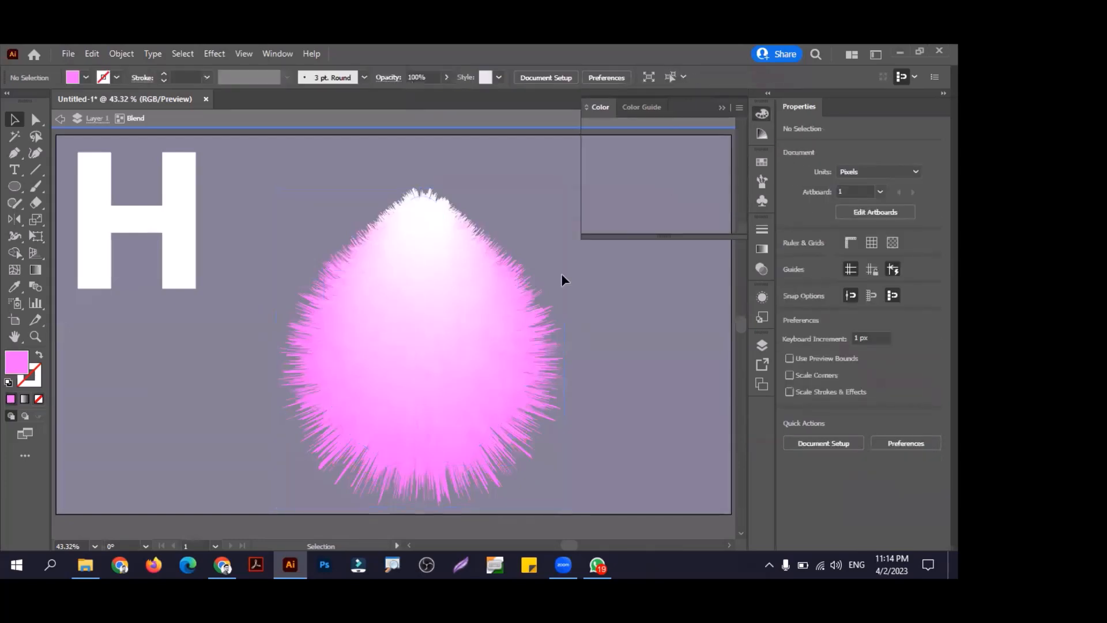
pyautogui.doubleClick(625, 308)
pyautogui.click(389, 340)
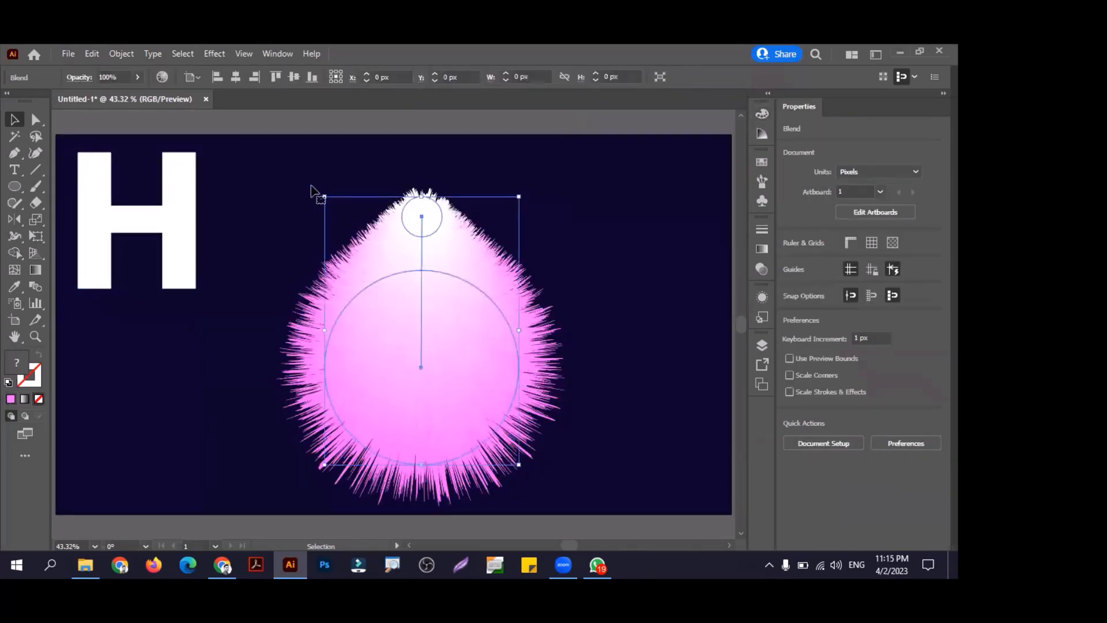
pyautogui.click(217, 345)
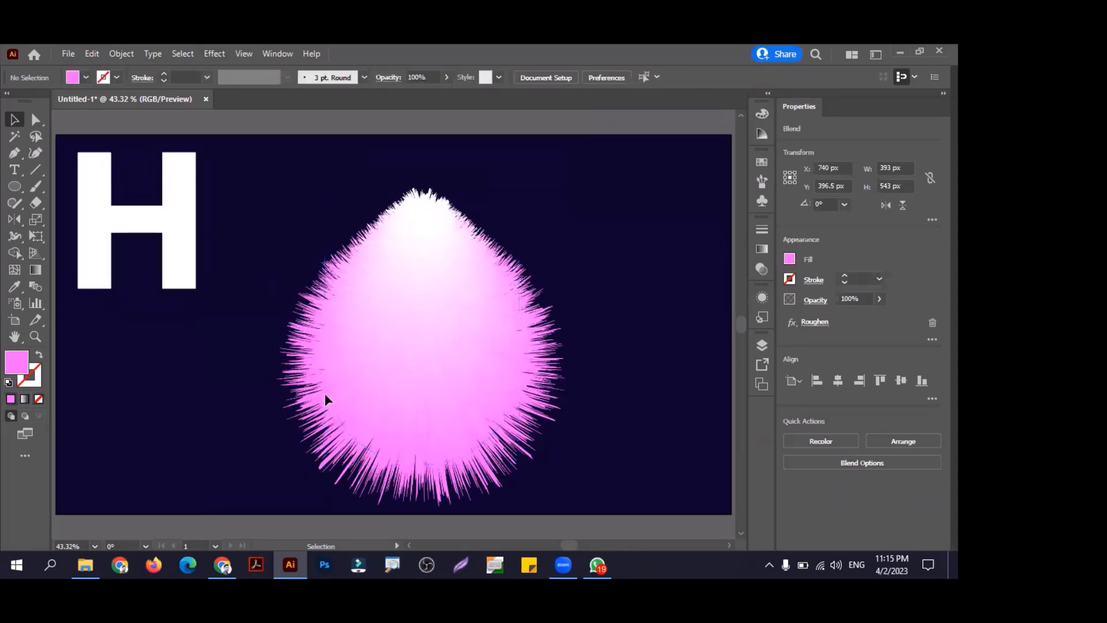
# Step: Switch to the browser, examine the ArtStation furry character, and preview the yellow furry character from the 3D fur effect tutorial
pyautogui.hotkey('alt', 'Tab')
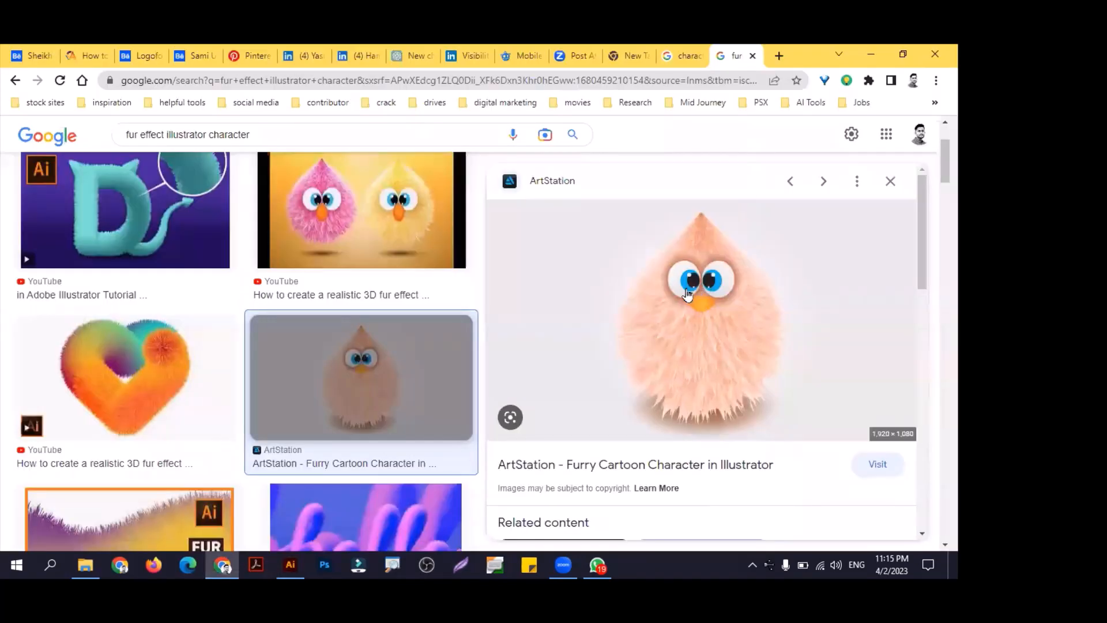
pyautogui.scroll(1, 663, 319)
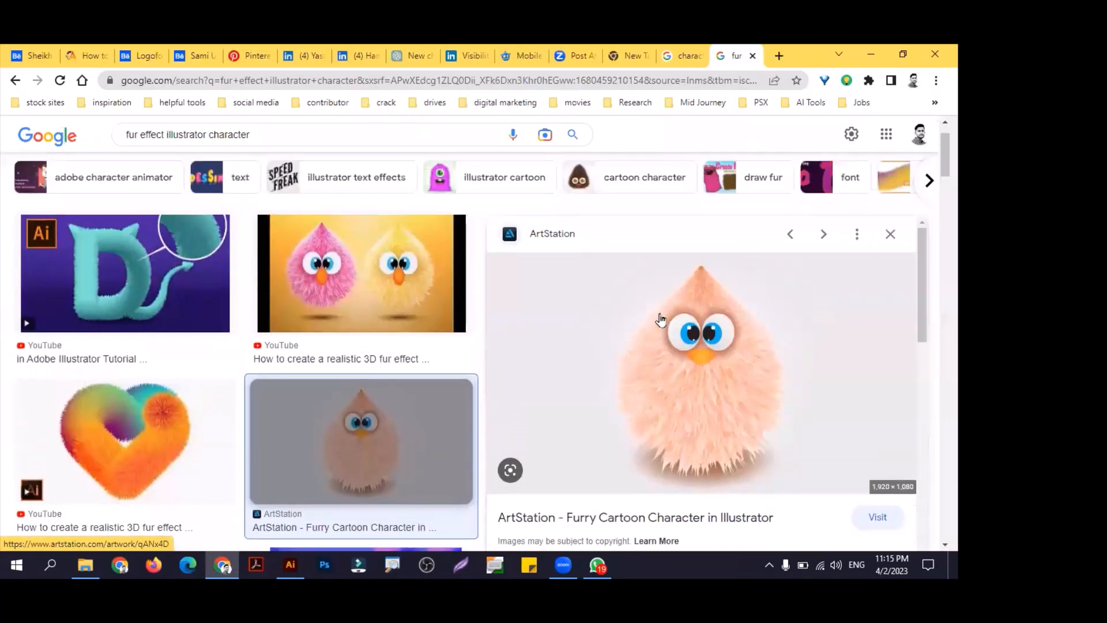
pyautogui.scroll(1, 661, 321)
pyautogui.scroll(-7, 205, 341)
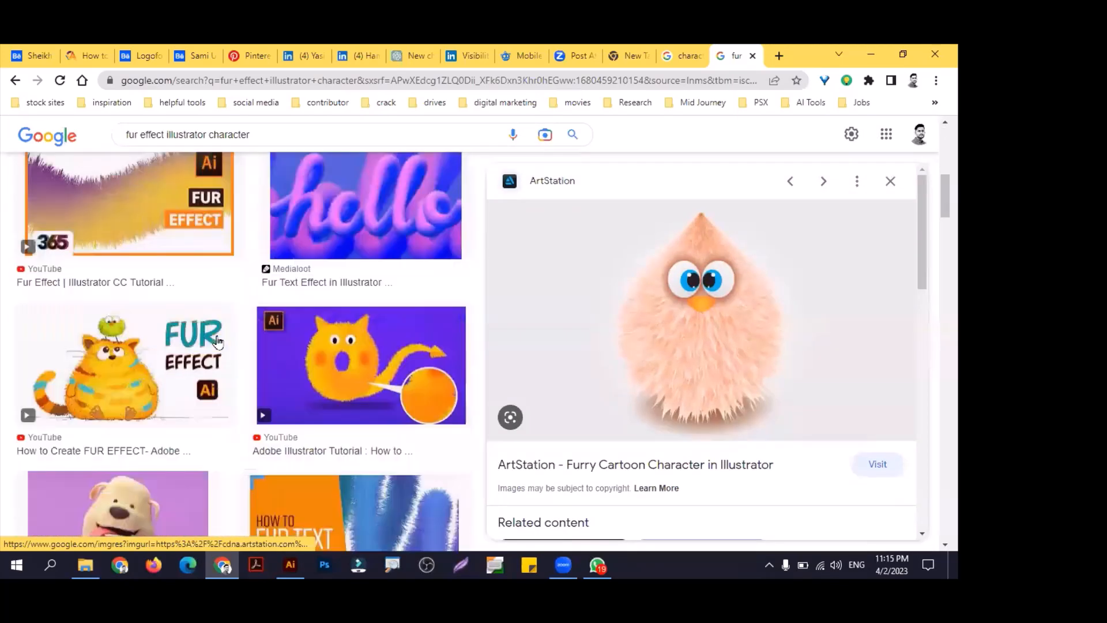
pyautogui.scroll(-3, 218, 342)
pyautogui.click(369, 231)
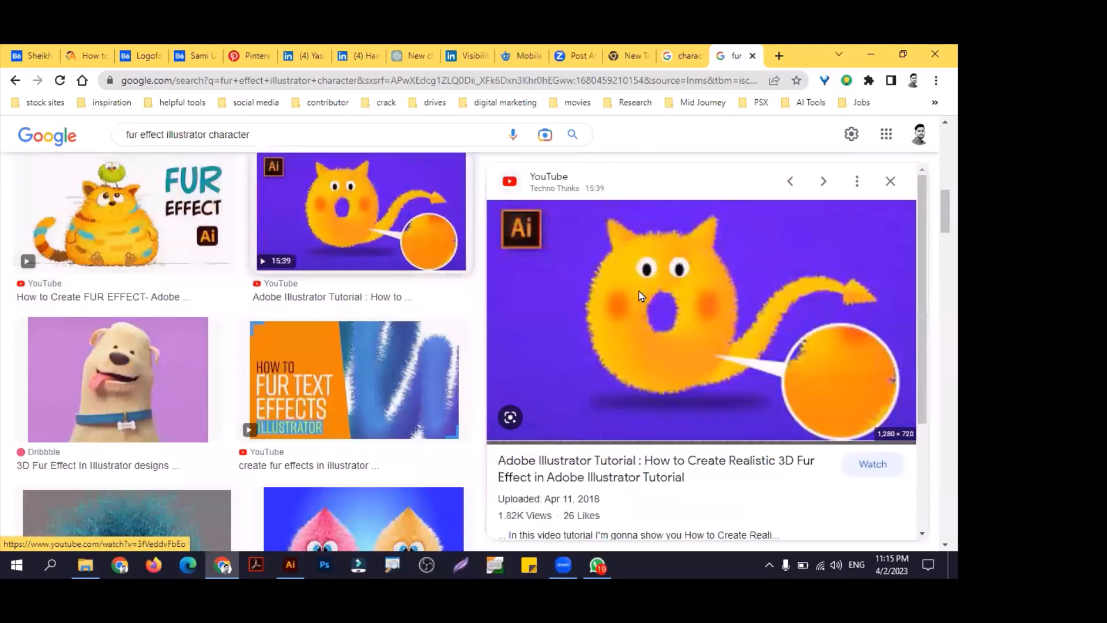
# Step: Preview the blue furry creature and the Illustrator Furry Letter result, and browse further fur effect images
pyautogui.scroll(-6, 218, 351)
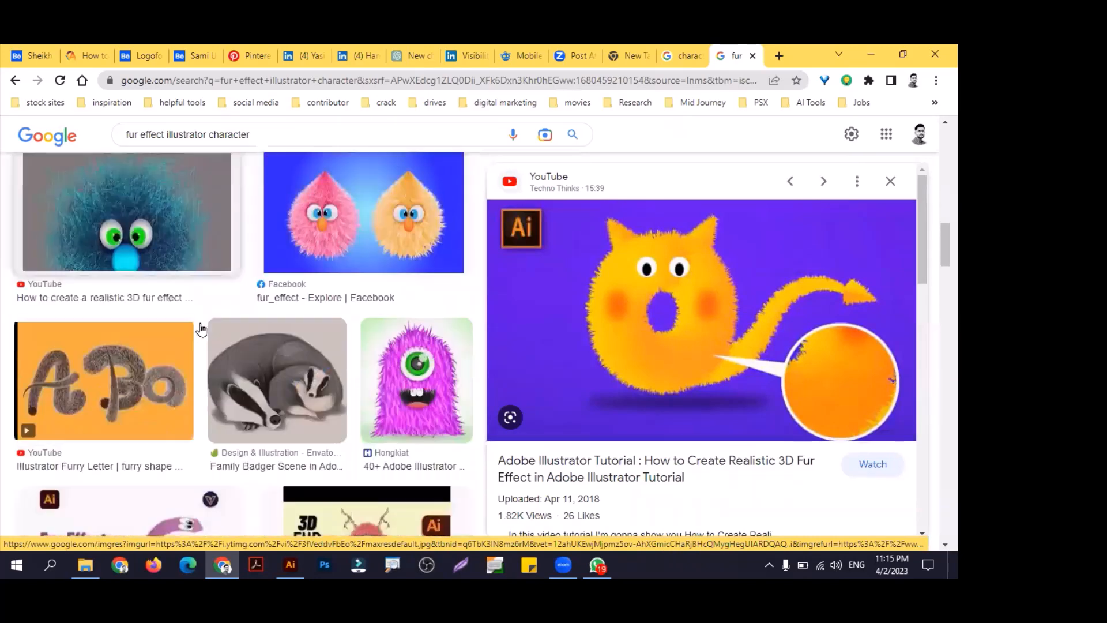
pyautogui.click(130, 254)
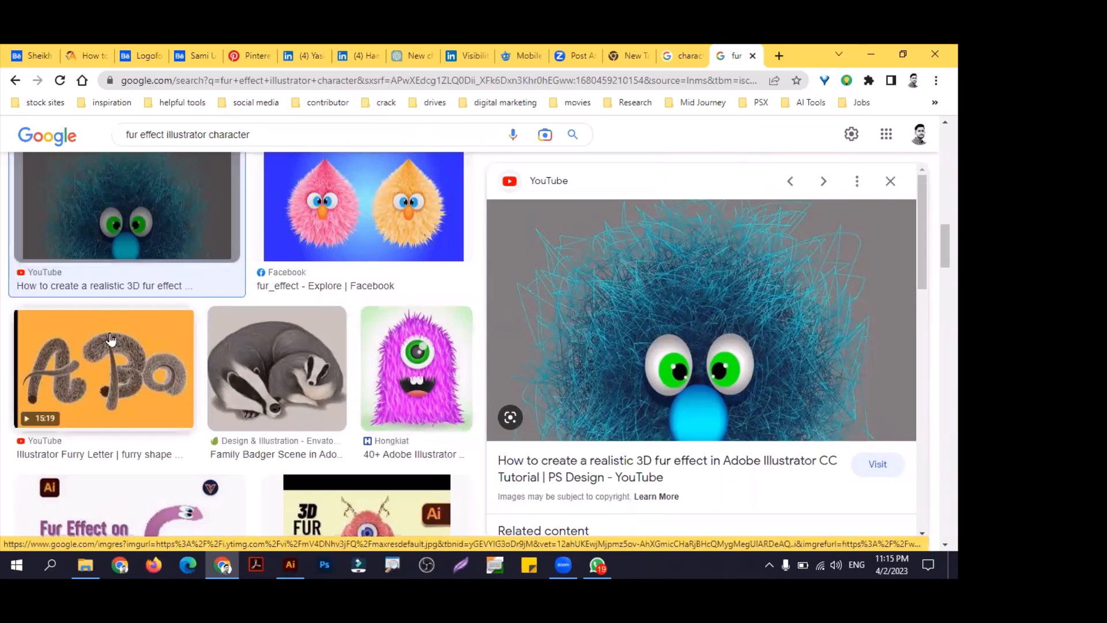
pyautogui.click(124, 363)
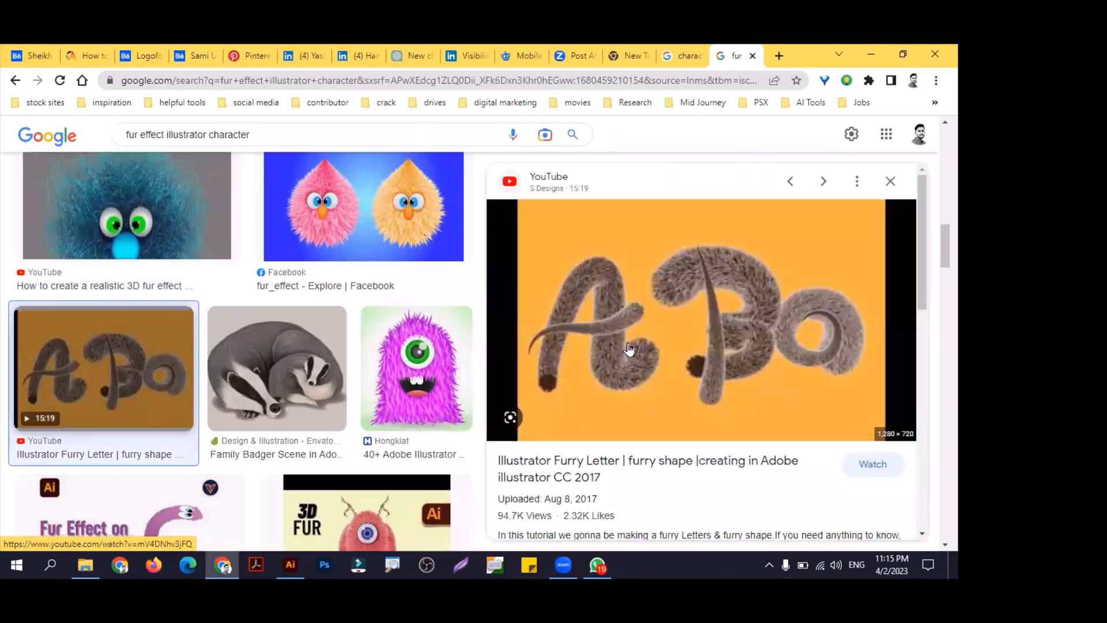
pyautogui.scroll(-1, 403, 299)
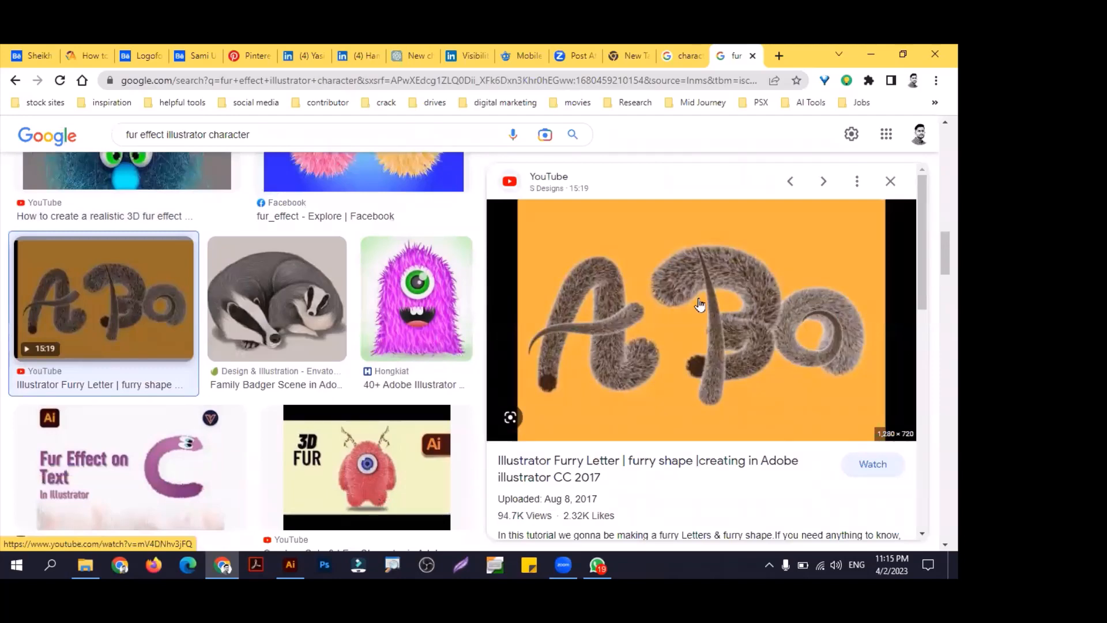
pyautogui.scroll(-1, 703, 312)
pyautogui.scroll(1, 703, 312)
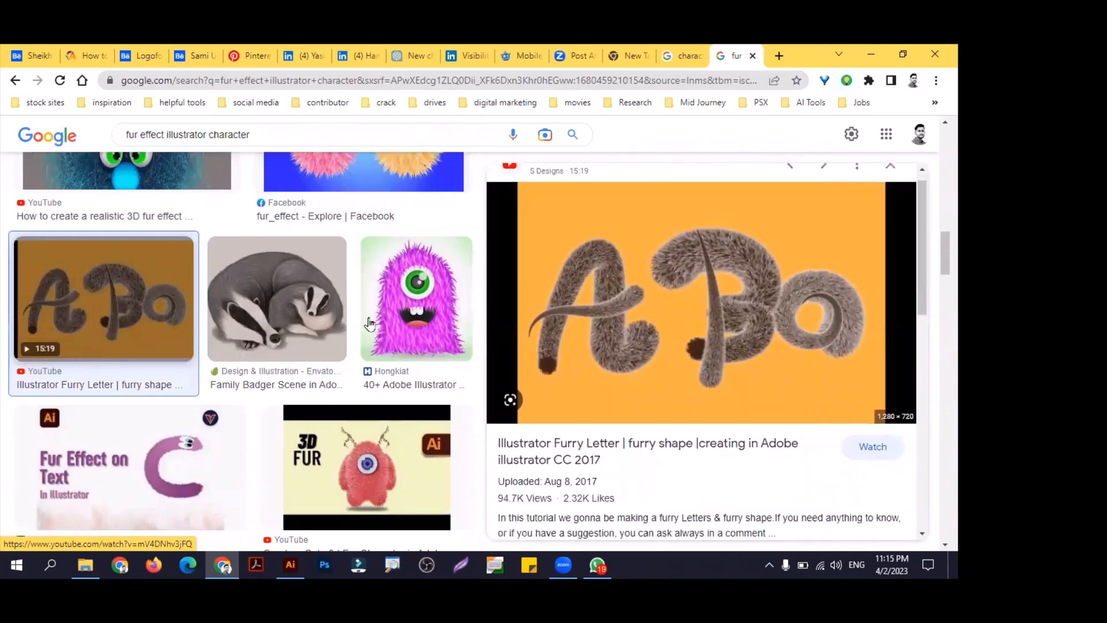
pyautogui.scroll(-3, 704, 312)
pyautogui.scroll(-3, 352, 326)
pyautogui.scroll(-7, 352, 326)
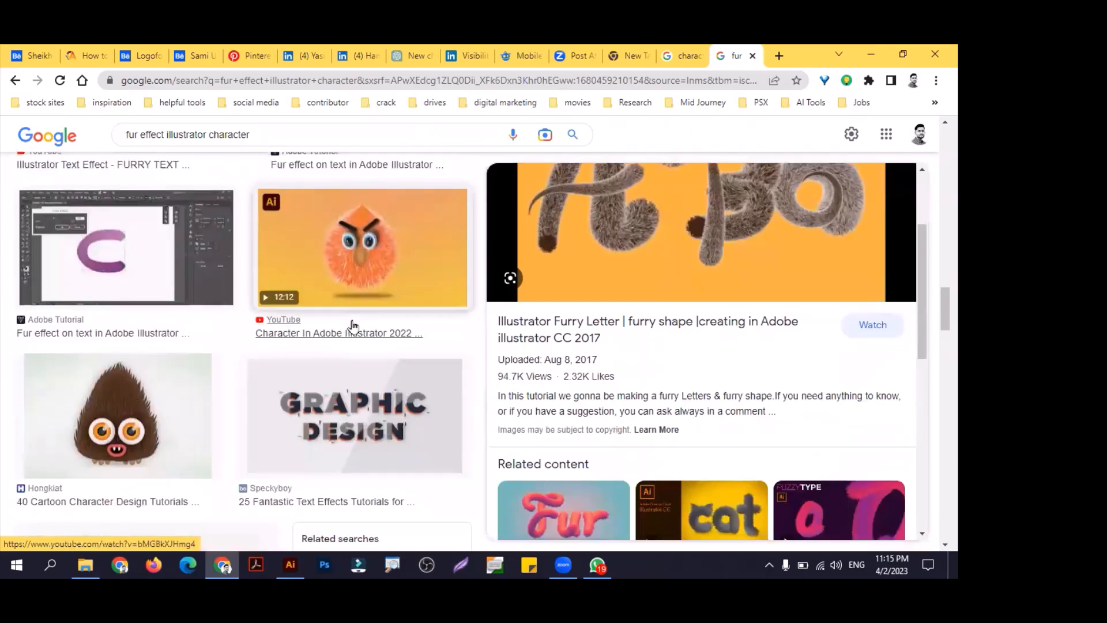
pyautogui.scroll(-6, 354, 325)
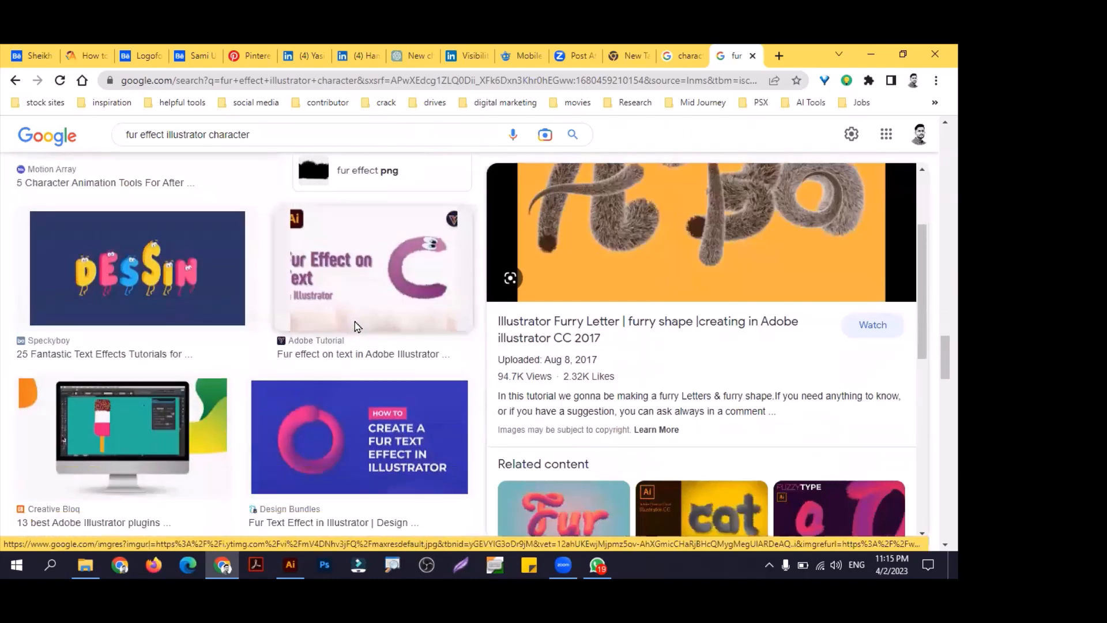
# Step: Close both fur effect image search tabs, return to Illustrator, and delete the pink furry blend from the artboard
pyautogui.scroll(-1, 382, 372)
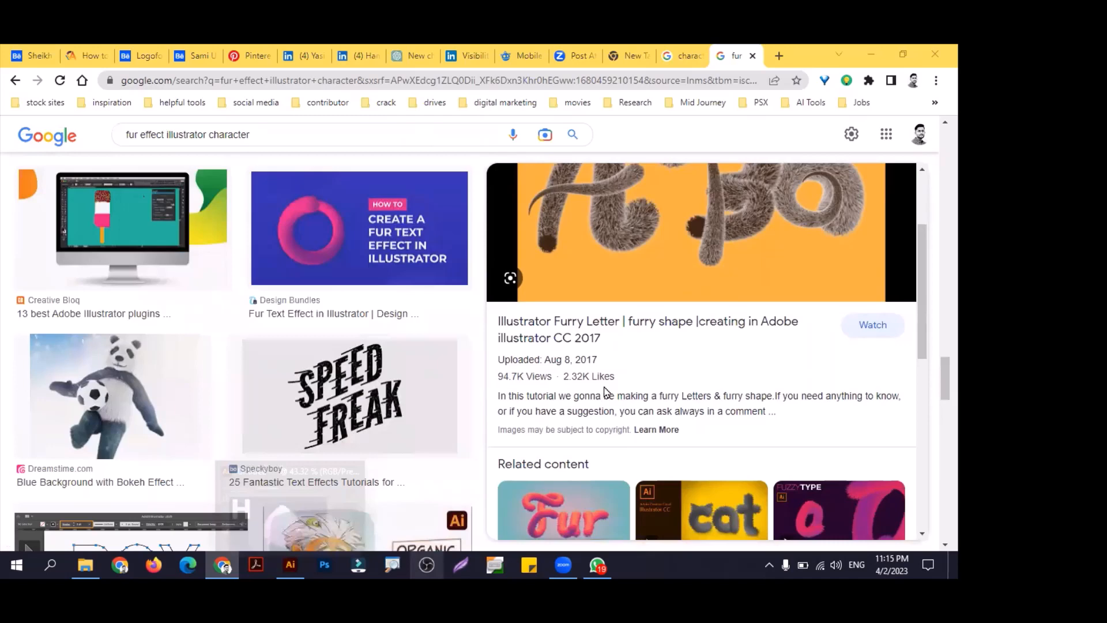
pyautogui.click(752, 55)
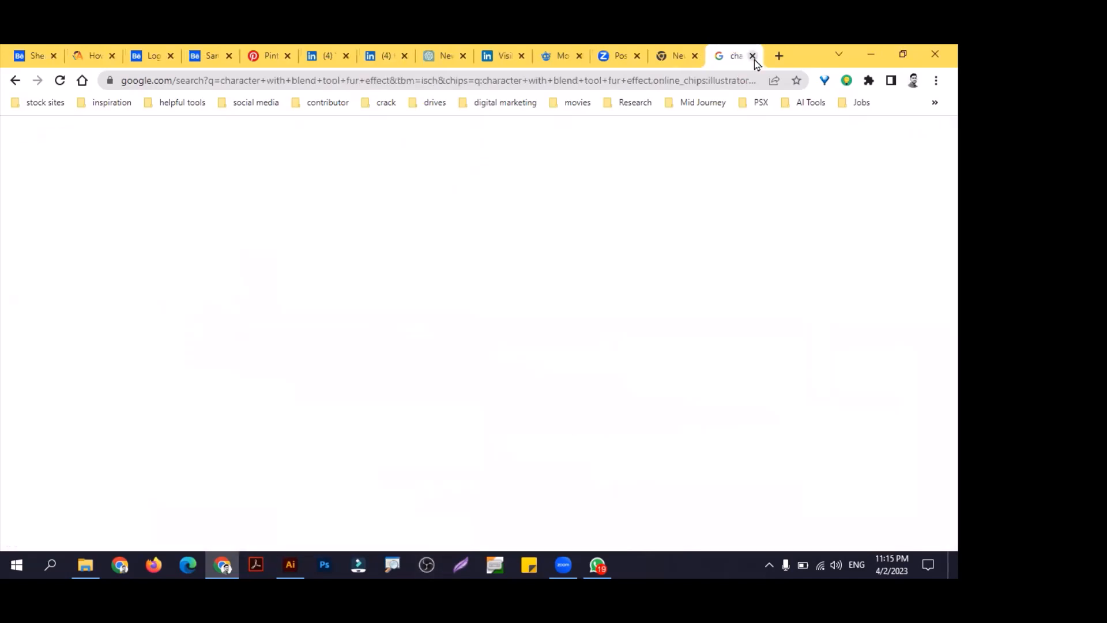
pyautogui.click(753, 55)
pyautogui.click(871, 54)
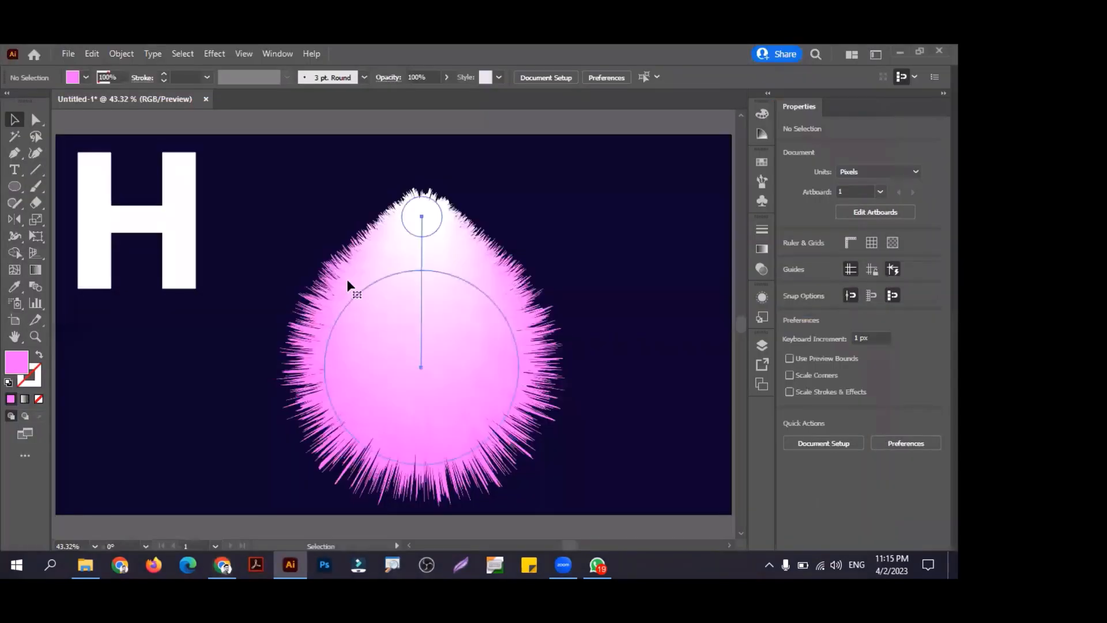
pyautogui.click(348, 280)
pyautogui.press('Delete')
pyautogui.press('l')
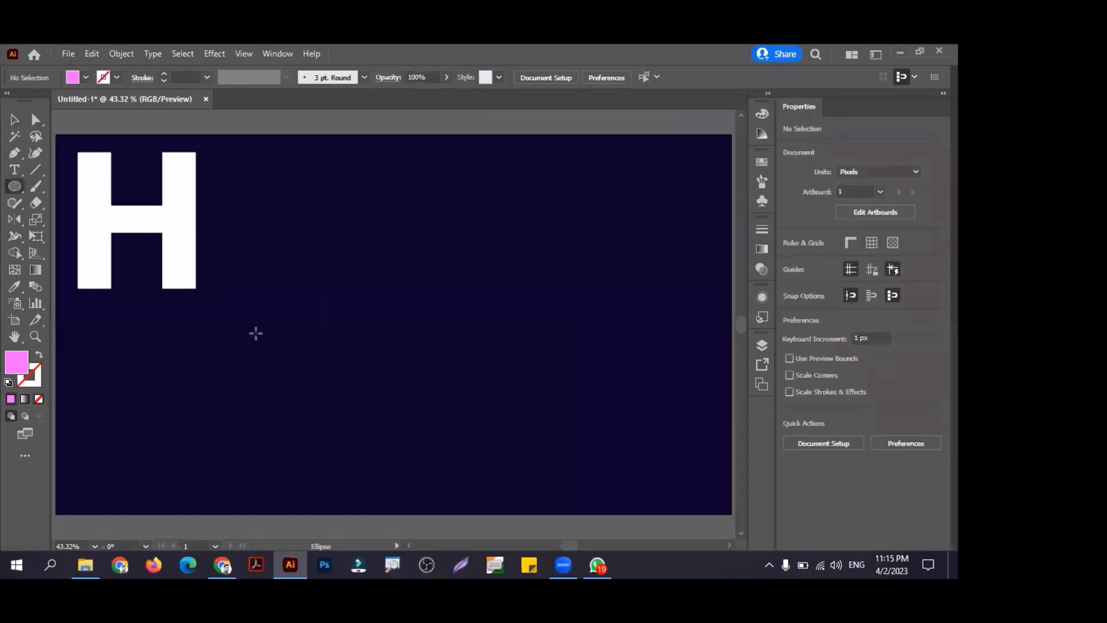
pyautogui.moveTo(254, 332); pyautogui.dragTo(592, 334)
pyautogui.press('Delete')
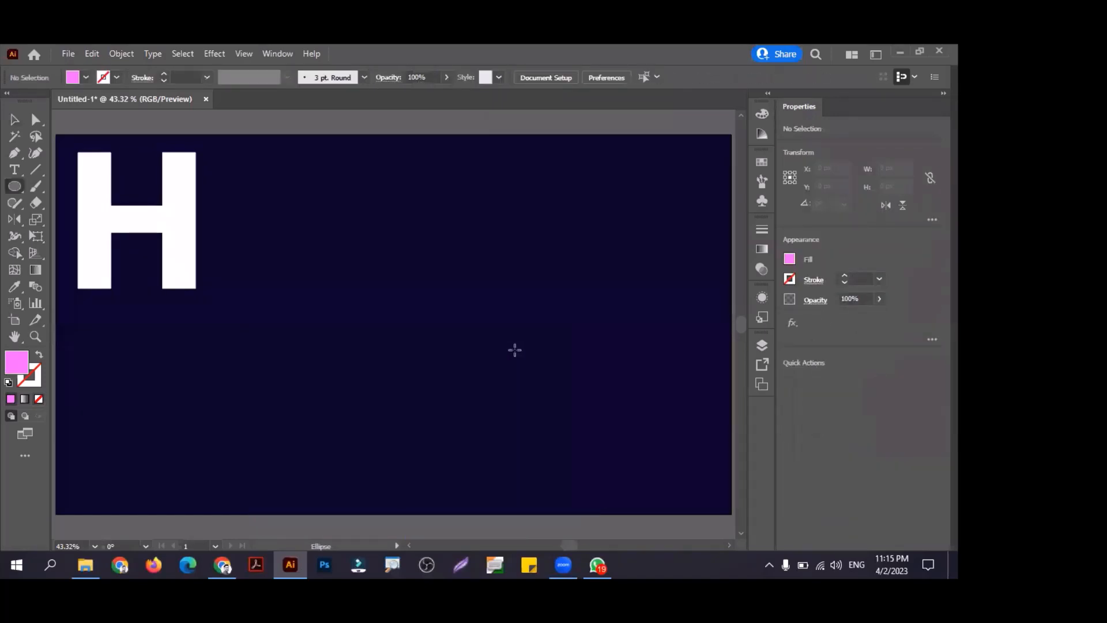
# Step: Draw a horizontal line about 861 px long across the artboard and give it a pink stroke with no fill
pyautogui.press('\\')
pyautogui.moveTo(232, 331); pyautogui.dragTo(658, 369)
pyautogui.press('v')
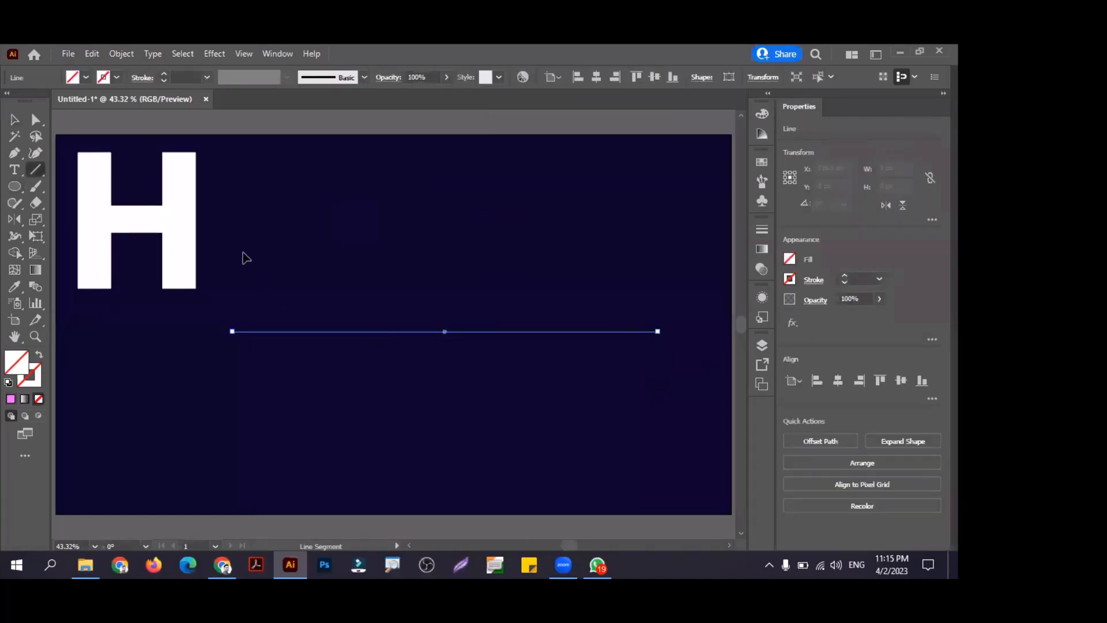
pyautogui.click(11, 399)
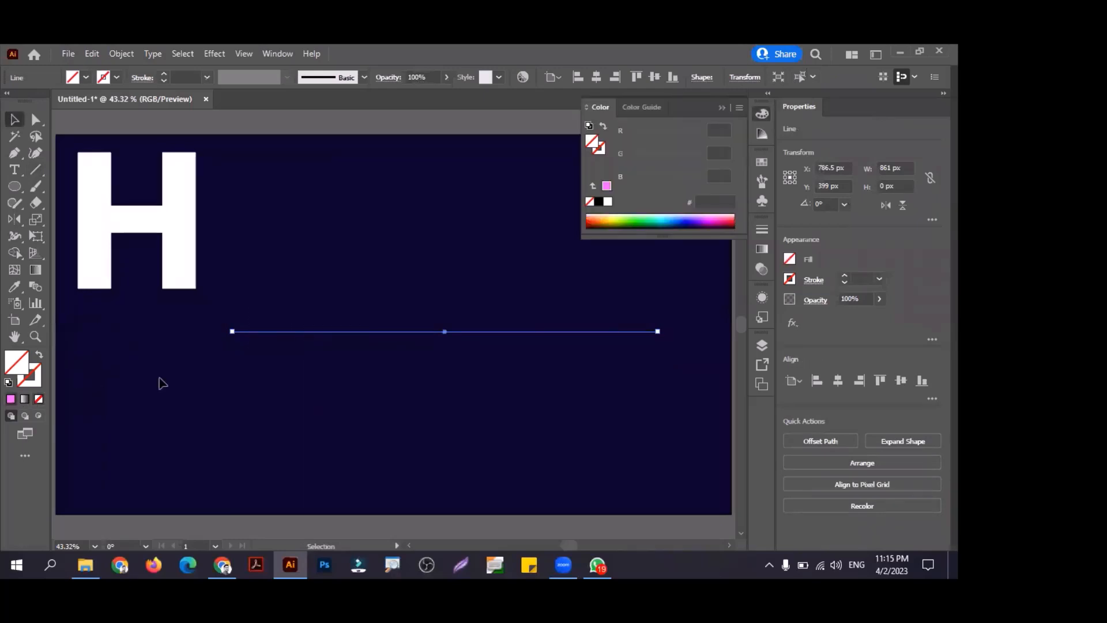
pyautogui.hotkey('shift', 'x')
# Step: Increase the horizontal line's stroke weight to 58 pt
pyautogui.click(162, 79)
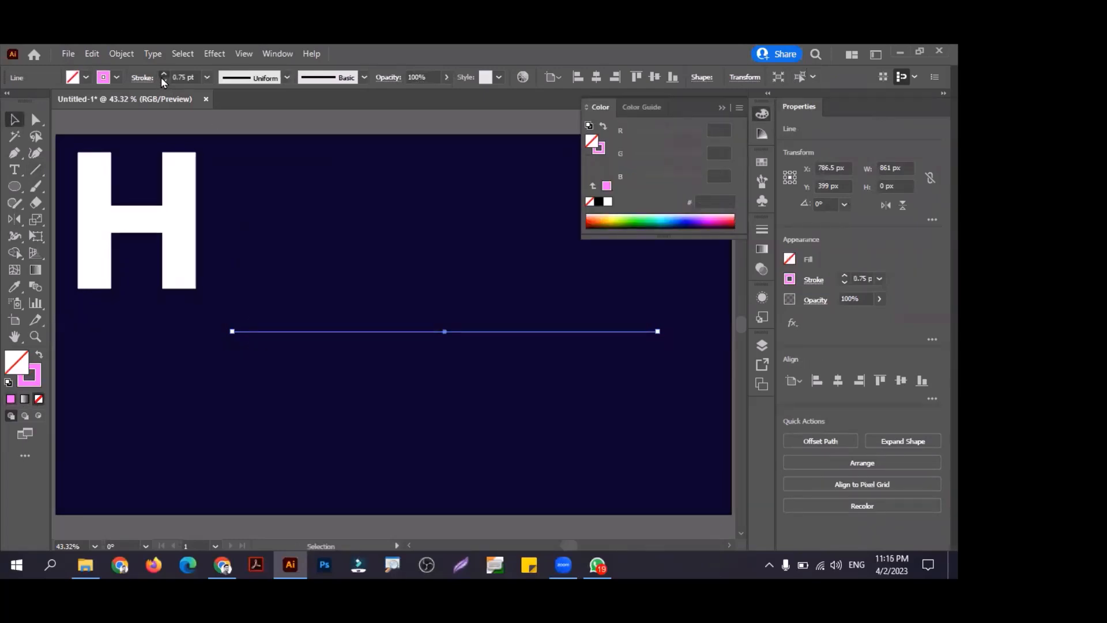
pyautogui.click(163, 75)
pyautogui.click(163, 74)
pyautogui.click(163, 74)
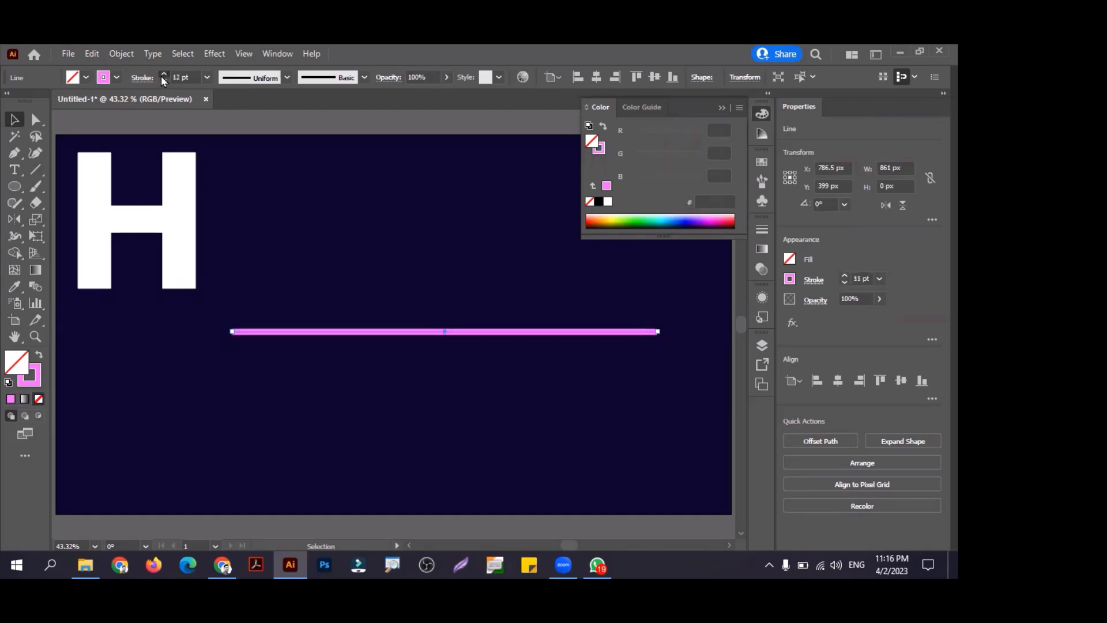
pyautogui.click(163, 74)
pyautogui.click(163, 74)
pyautogui.click(163, 74)
pyautogui.click(163, 75)
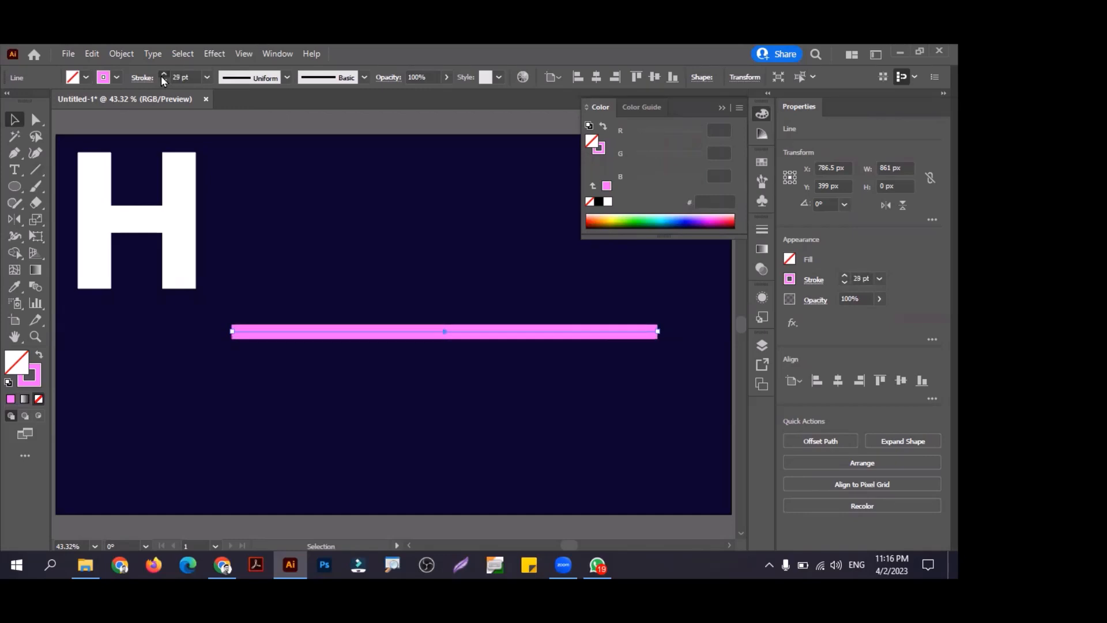
pyautogui.click(163, 75)
pyautogui.click(164, 75)
pyautogui.click(164, 75)
pyautogui.click(163, 75)
pyautogui.click(163, 75)
pyautogui.click(163, 74)
pyautogui.click(163, 75)
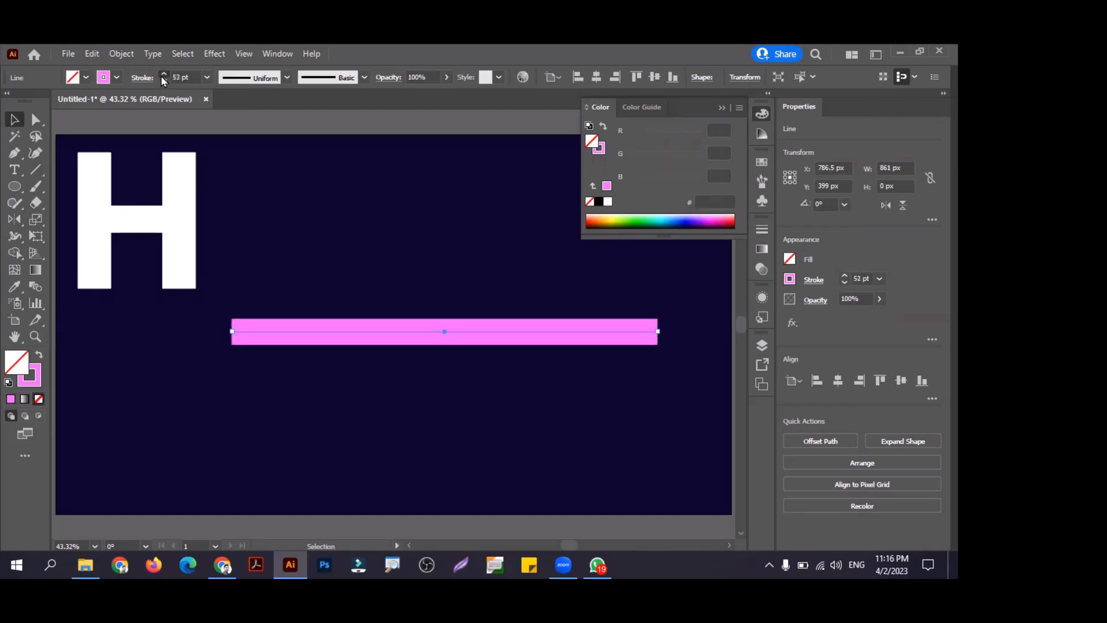
pyautogui.click(163, 74)
pyautogui.click(164, 75)
# Step: Shorten the thick pink line to about 414 px by moving its right endpoint inward, and collapse the color settings
pyautogui.press('a')
pyautogui.moveTo(658, 332); pyautogui.dragTo(437, 315)
pyautogui.press('v')
pyautogui.click(353, 411)
pyautogui.moveTo(308, 369); pyautogui.dragTo(446, 437)
pyautogui.click(760, 115)
# Step: Expand the thick pink line's stroke into a filled shape, and delete that shape from the artboard
pyautogui.moveTo(476, 240); pyautogui.dragTo(239, 363)
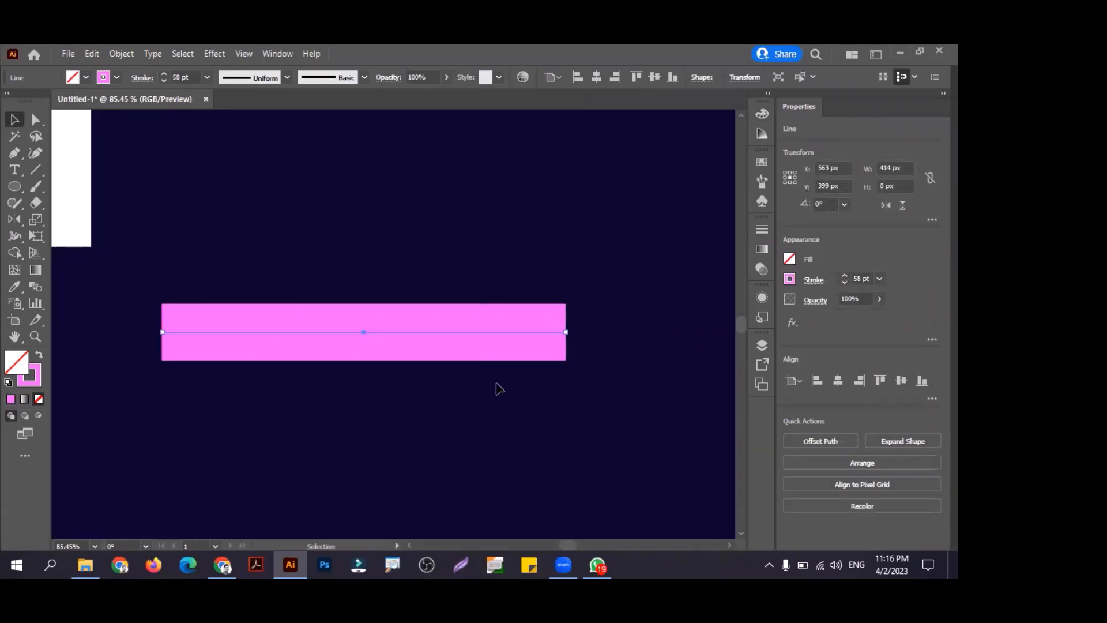
pyautogui.moveTo(554, 240); pyautogui.dragTo(368, 388)
pyautogui.moveTo(217, 271); pyautogui.dragTo(405, 411)
pyautogui.click(122, 53)
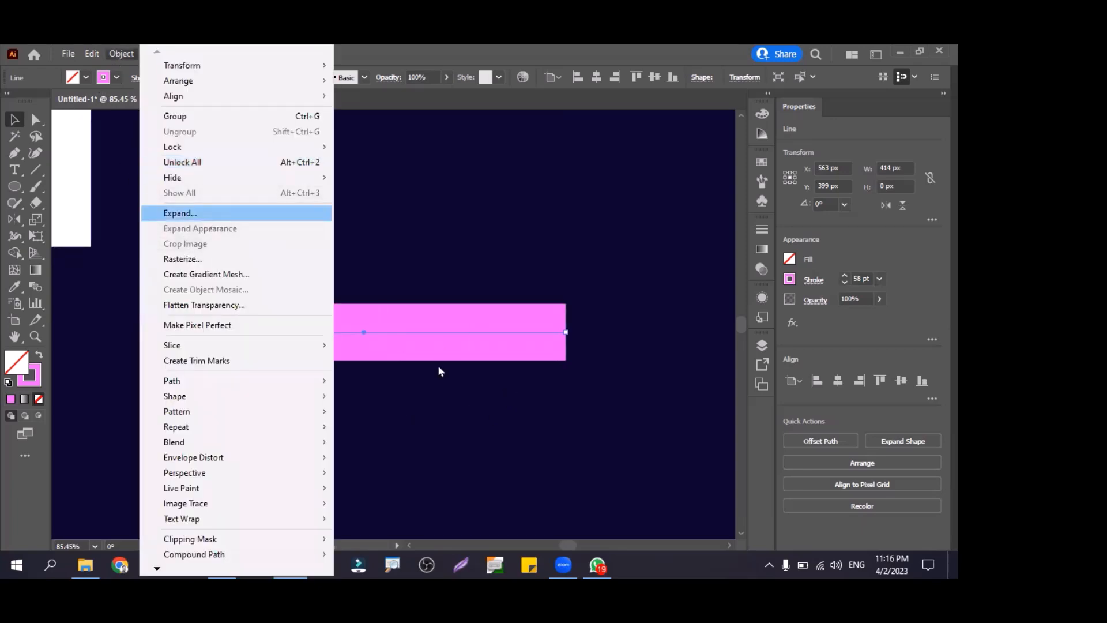
pyautogui.click(630, 391)
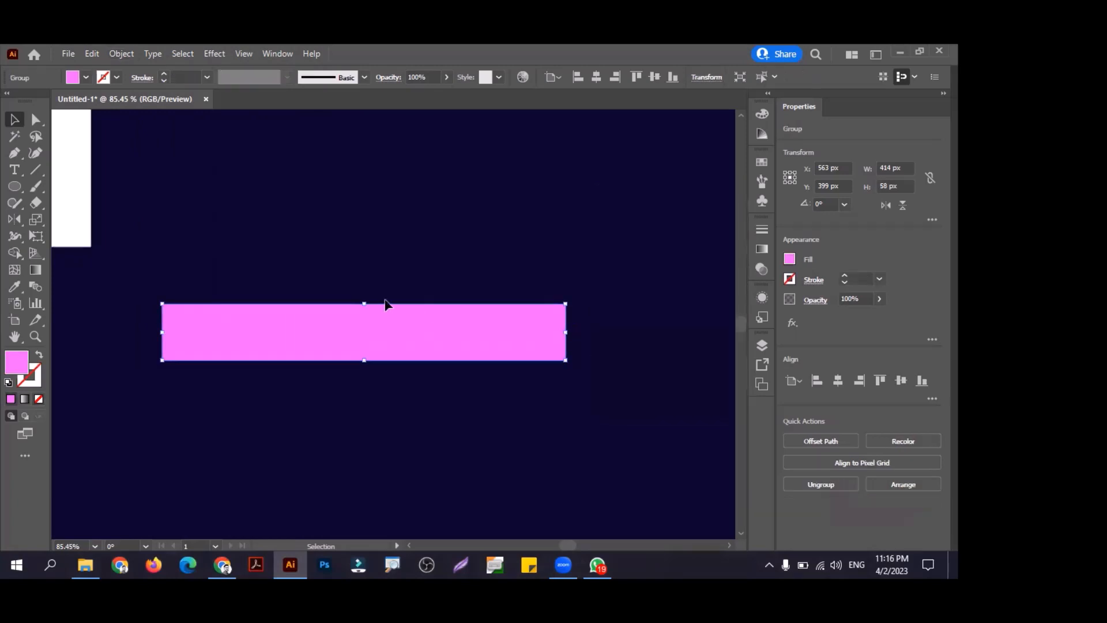
pyautogui.hotkey('ctrl', '0')
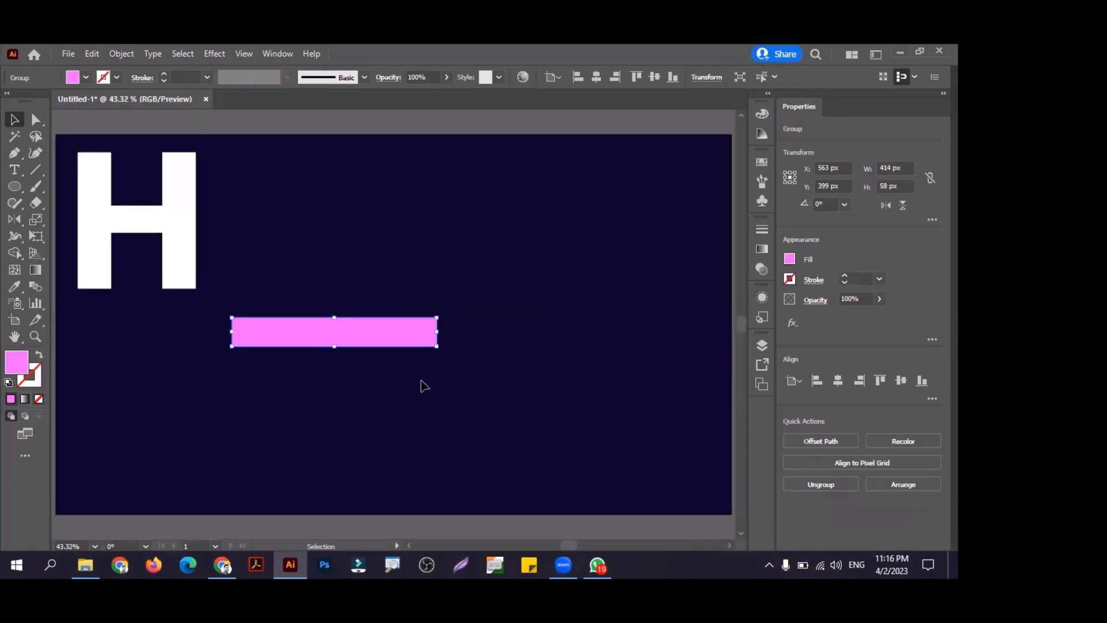
pyautogui.press('Delete')
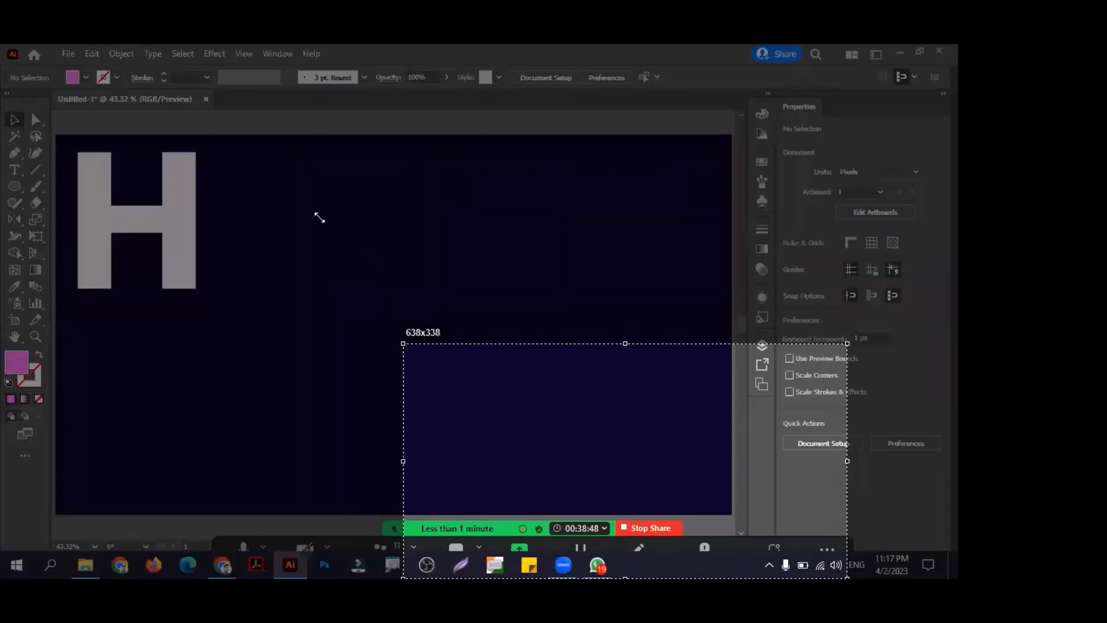
# Step: Capture a 190x160 screenshot area of the dark artboard, annotate it with a red arrow, and copy it
pyautogui.moveTo(308, 210); pyautogui.dragTo(440, 321)
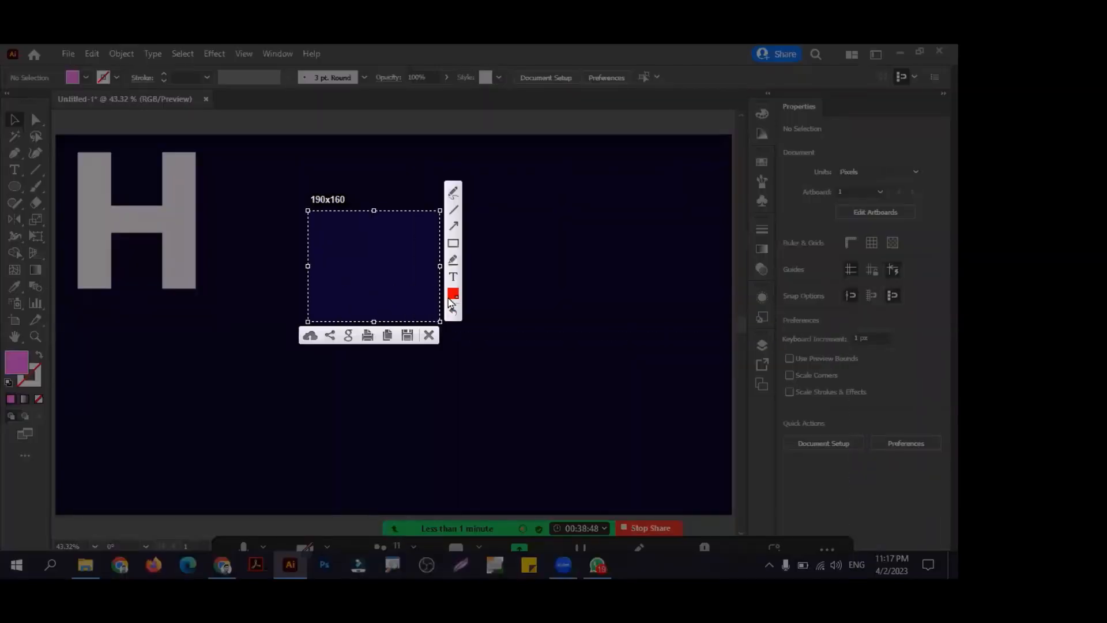
pyautogui.click(453, 225)
pyautogui.moveTo(493, 245); pyautogui.dragTo(368, 286)
pyautogui.hotkey('ctrl', 'c')
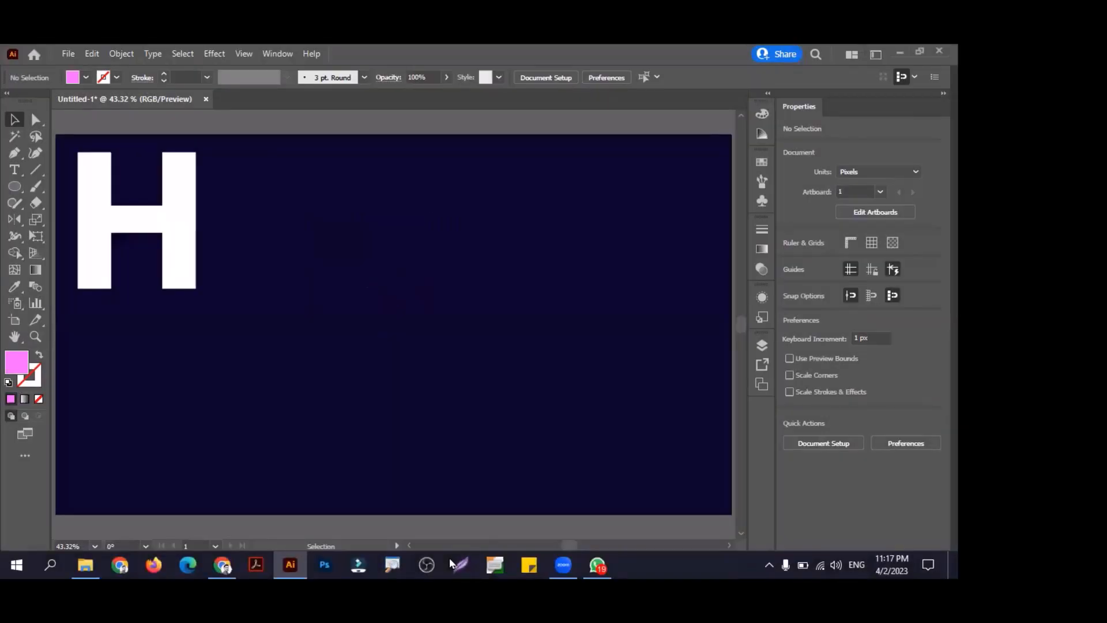